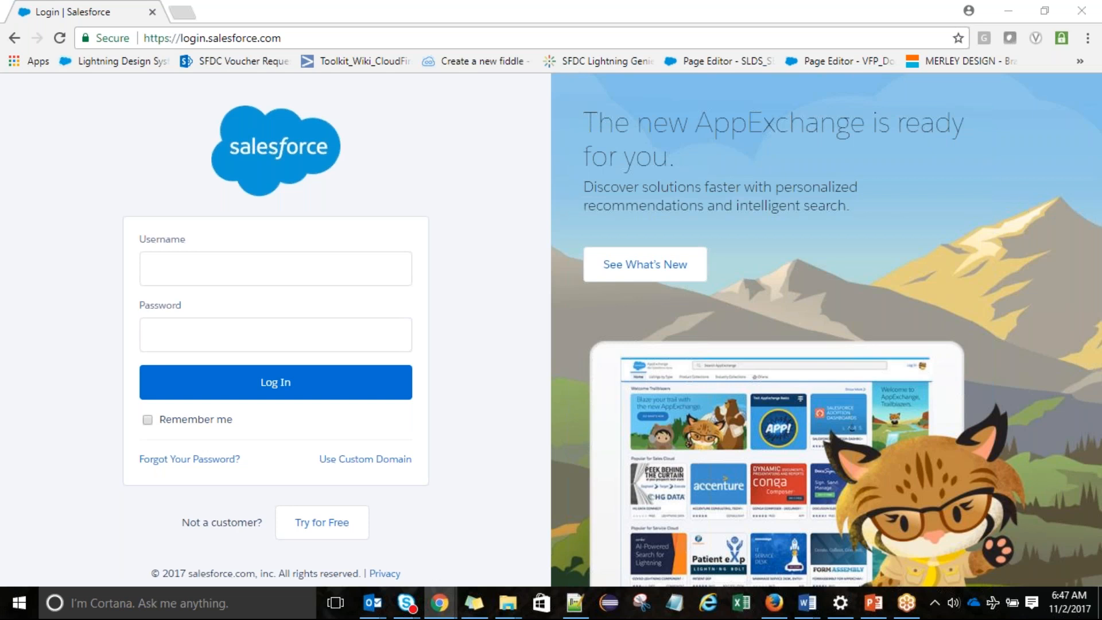
In a new Notepad note, type 'Buttons, Fields, Links and Related list as per business requirement'
{"action": "left_click", "coordinate": [675, 603]}
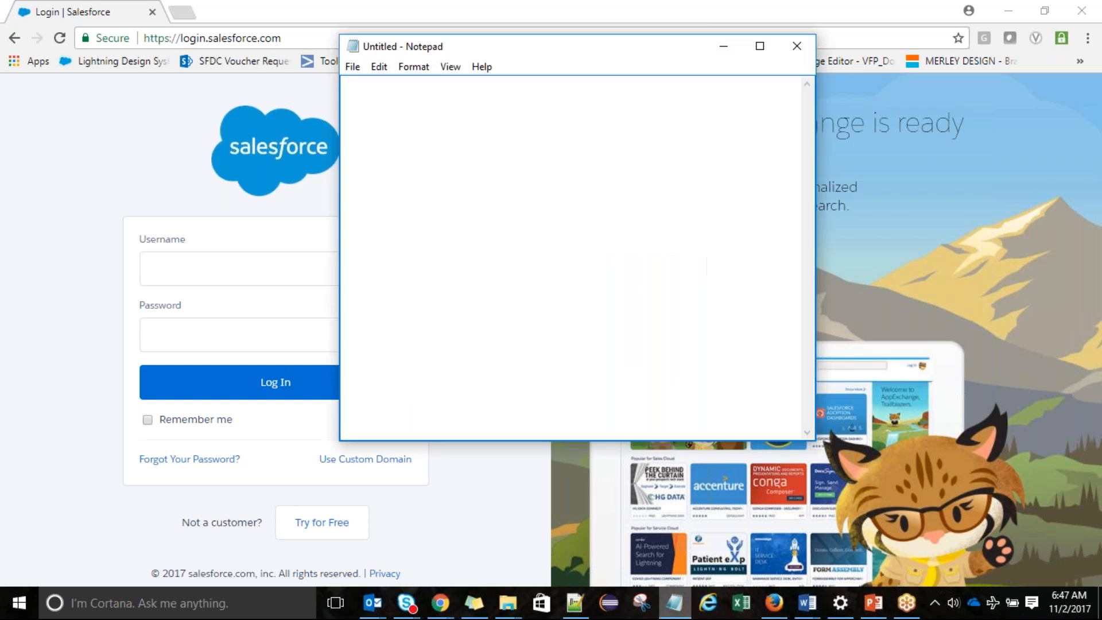
{"action": "type", "text": "Buttons, F"}
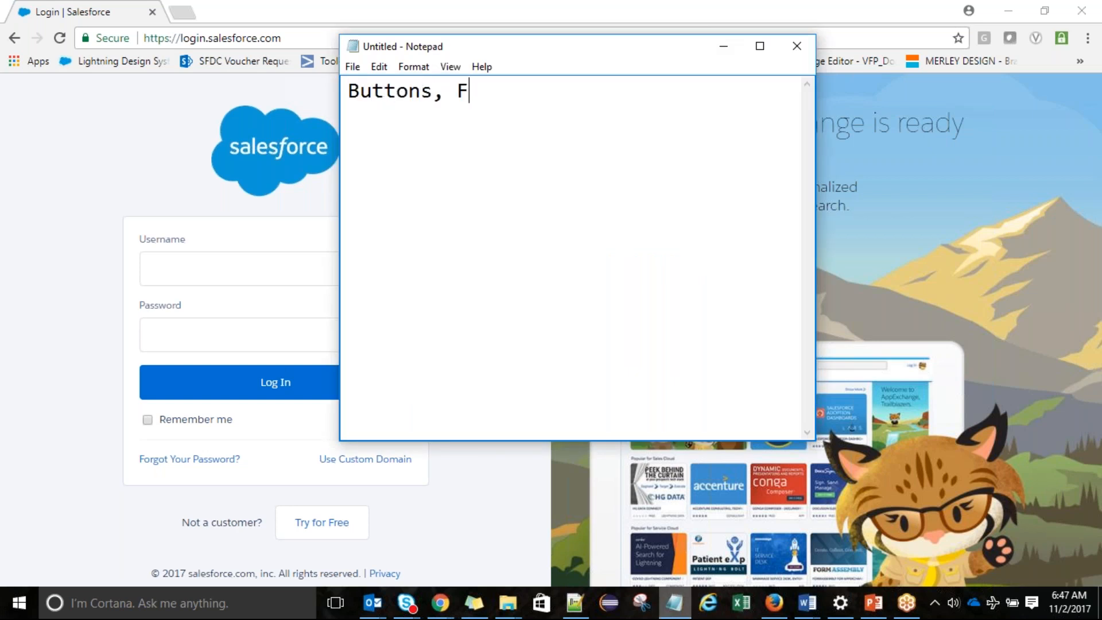
{"action": "type", "text": "ields, L"}
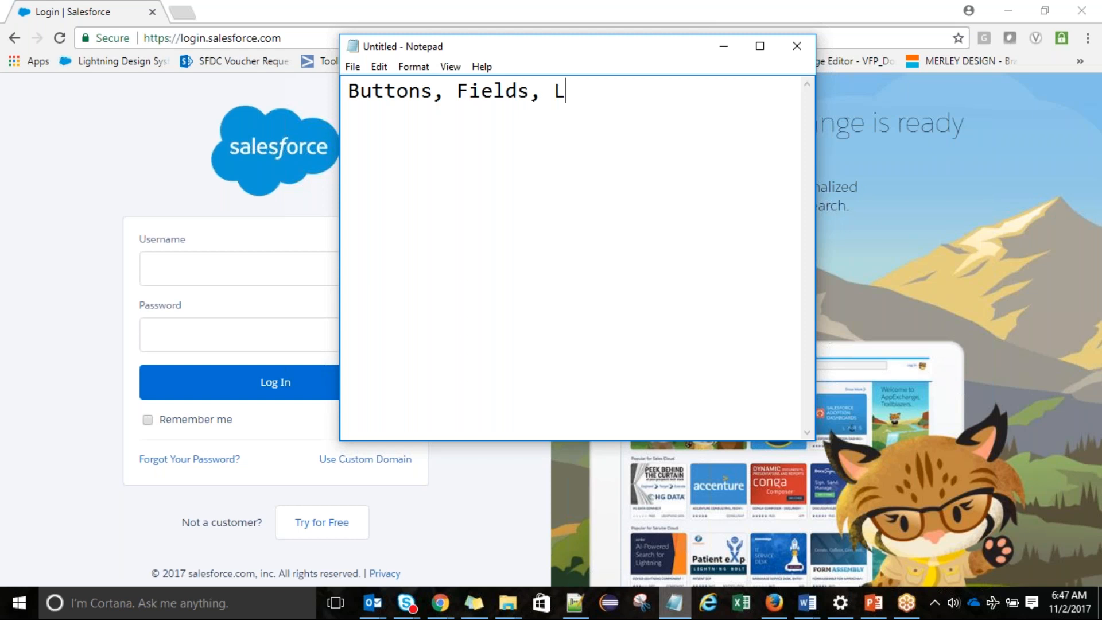
{"action": "type", "text": "inks a"}
{"action": "key", "text": "BackSpace"}
{"action": "type", "text": "s and Rela"}
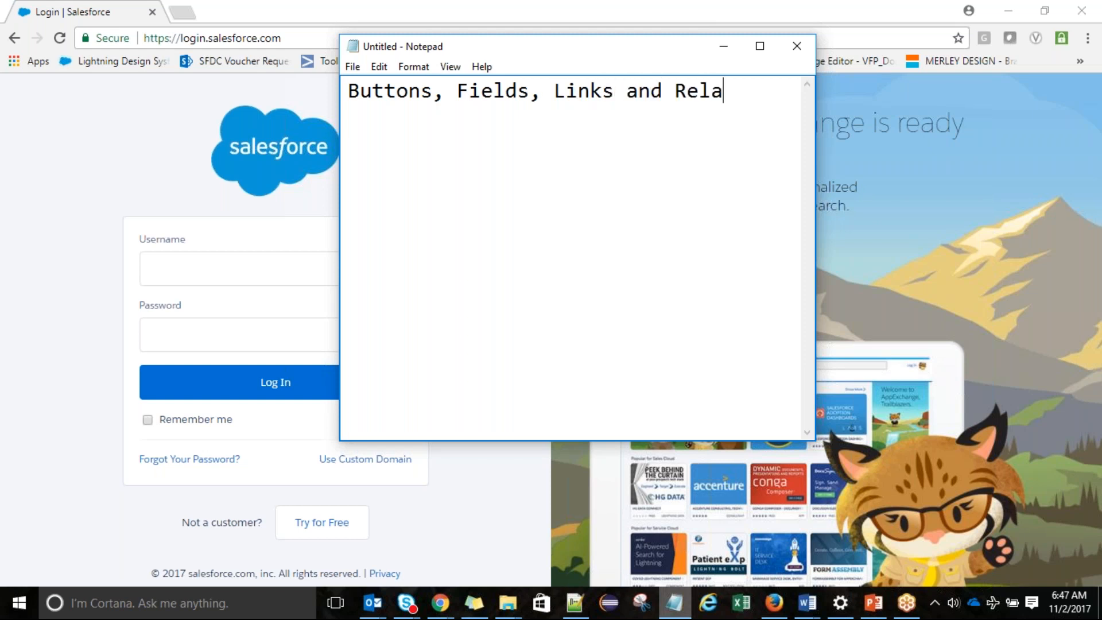
{"action": "type", "text": "ted lisr"}
{"action": "key", "text": "BackSpace"}
{"action": "type", "text": "t"}
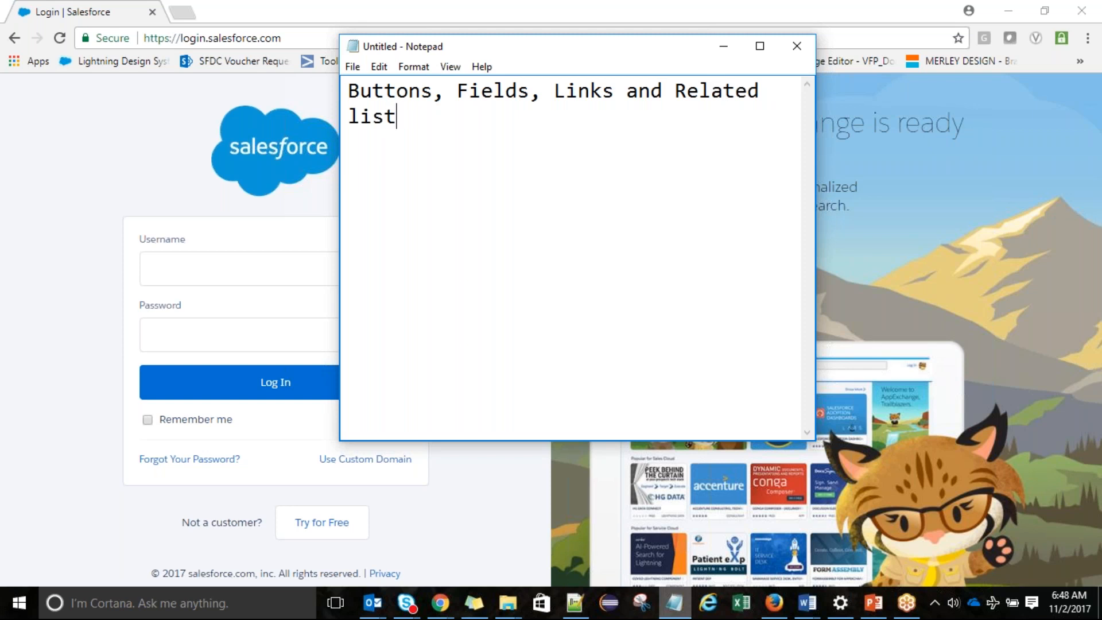
{"action": "type", "text": "asper"}
{"action": "key", "text": "Left"}
{"action": "key", "text": "Left"}
{"action": "key", "text": "Left"}
{"action": "key", "text": "Left"}
{"action": "key", "text": "Right"}
{"action": "key", "text": "Right"}
{"action": "key", "text": "Right"}
{"action": "key", "text": "Right"}
{"action": "type", "text": "busin"}
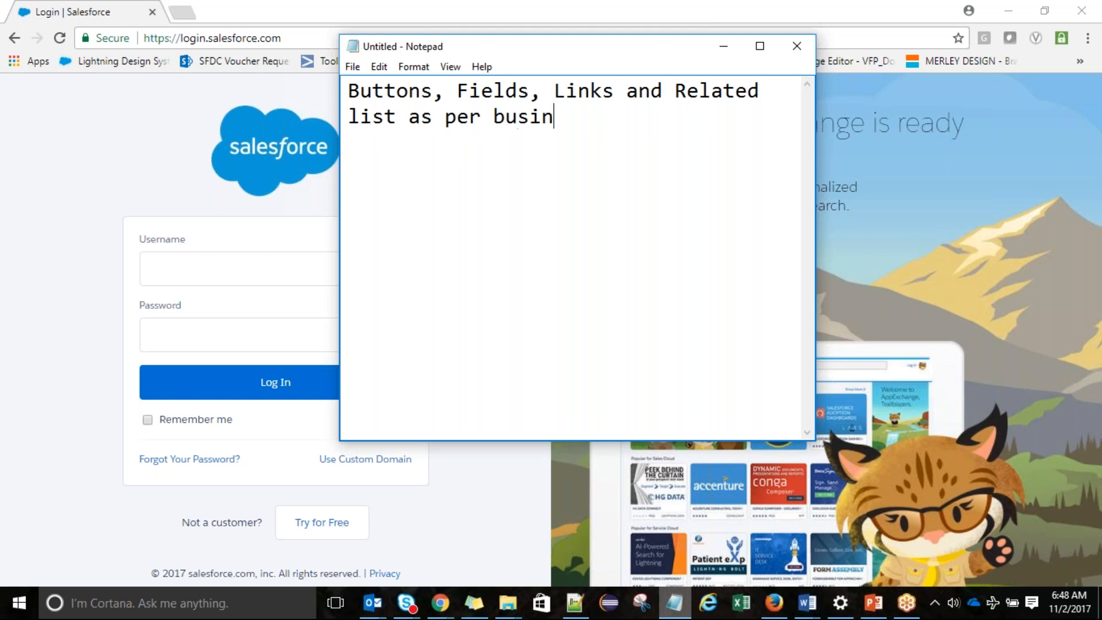
{"action": "type", "text": "ess requ"}
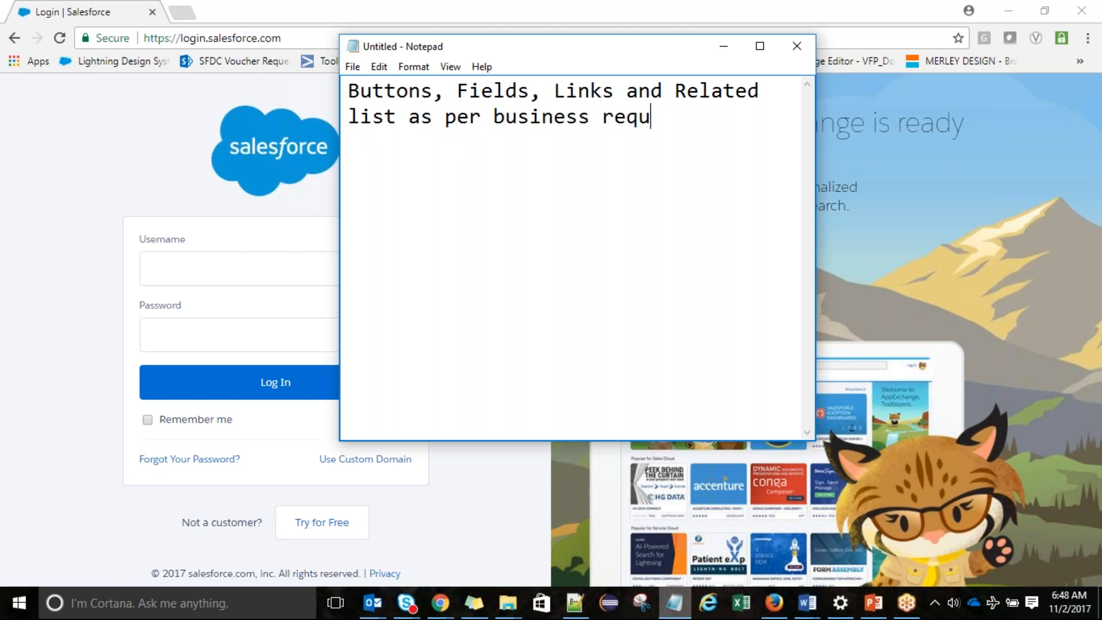
{"action": "type", "text": "irement"}
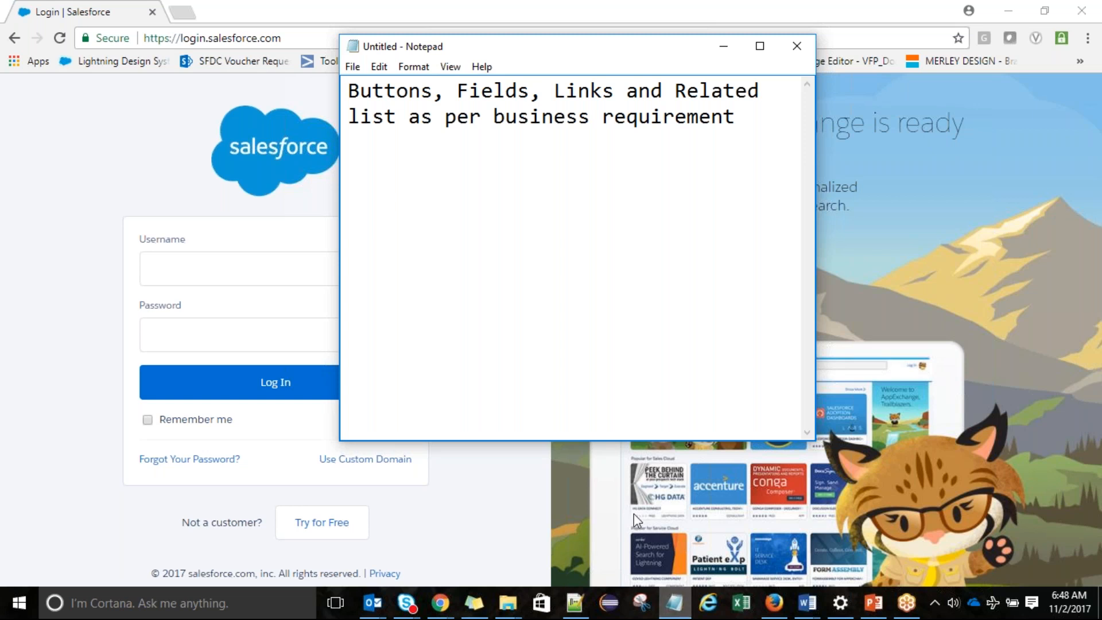
Log in to Salesforce with the account username and password
{"action": "left_click", "coordinate": [256, 259]}
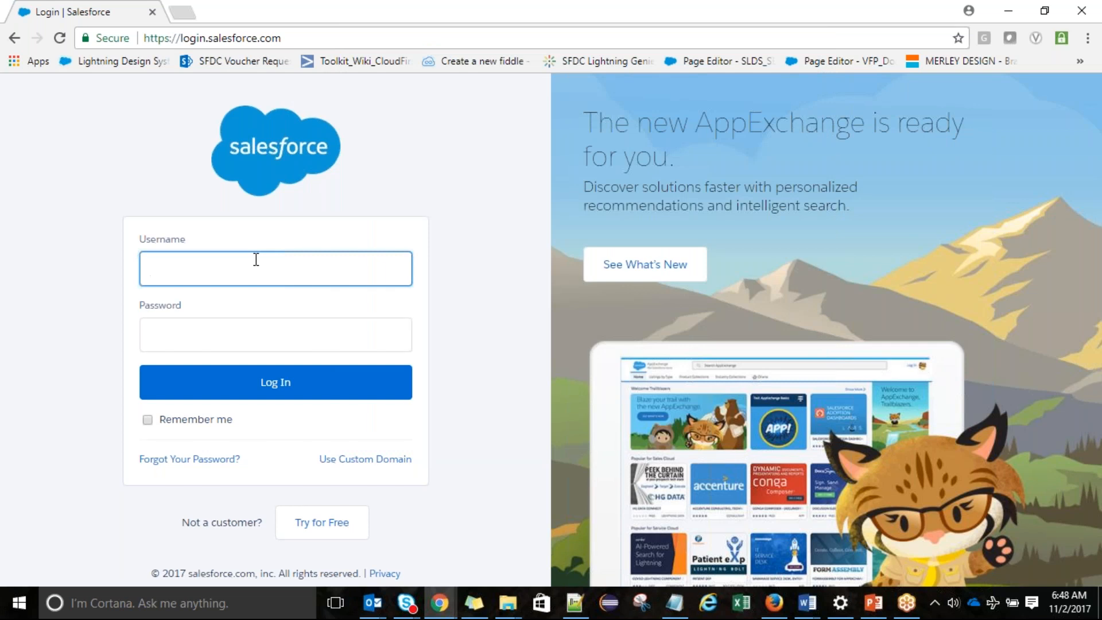
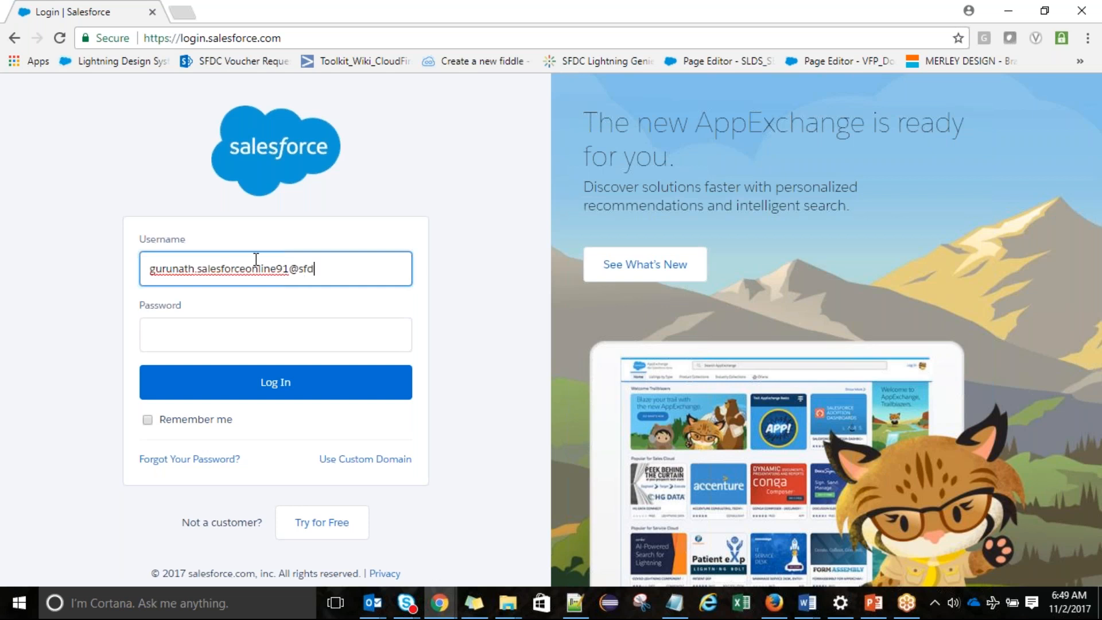
{"action": "key", "text": "Tab"}
{"action": "type", "text": "************"}
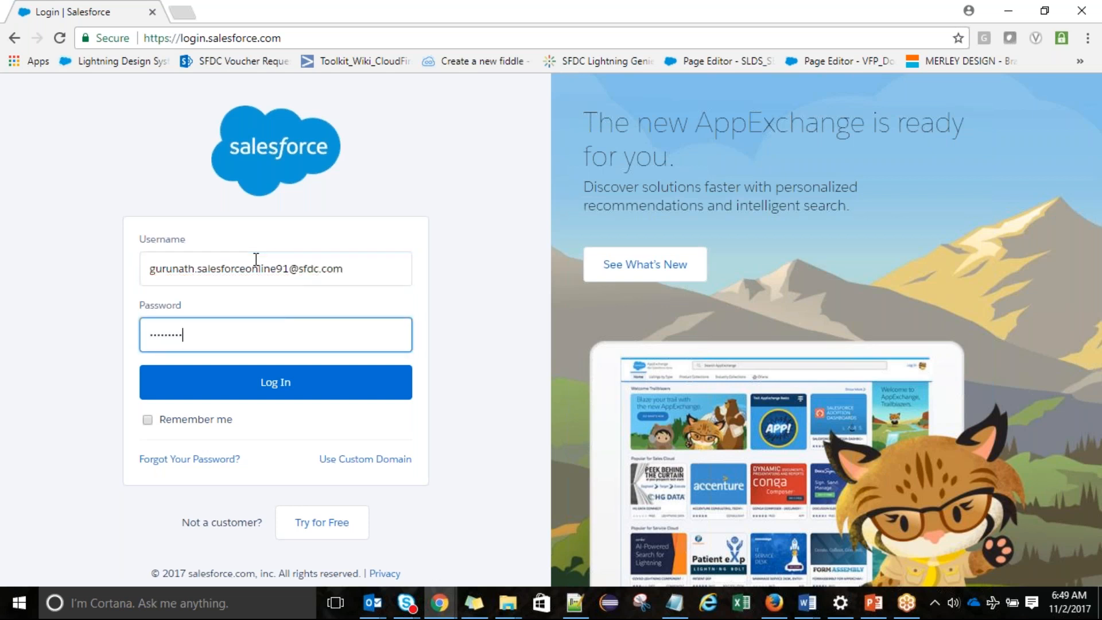
{"action": "type", "text": "*"}
{"action": "key", "text": "Return"}
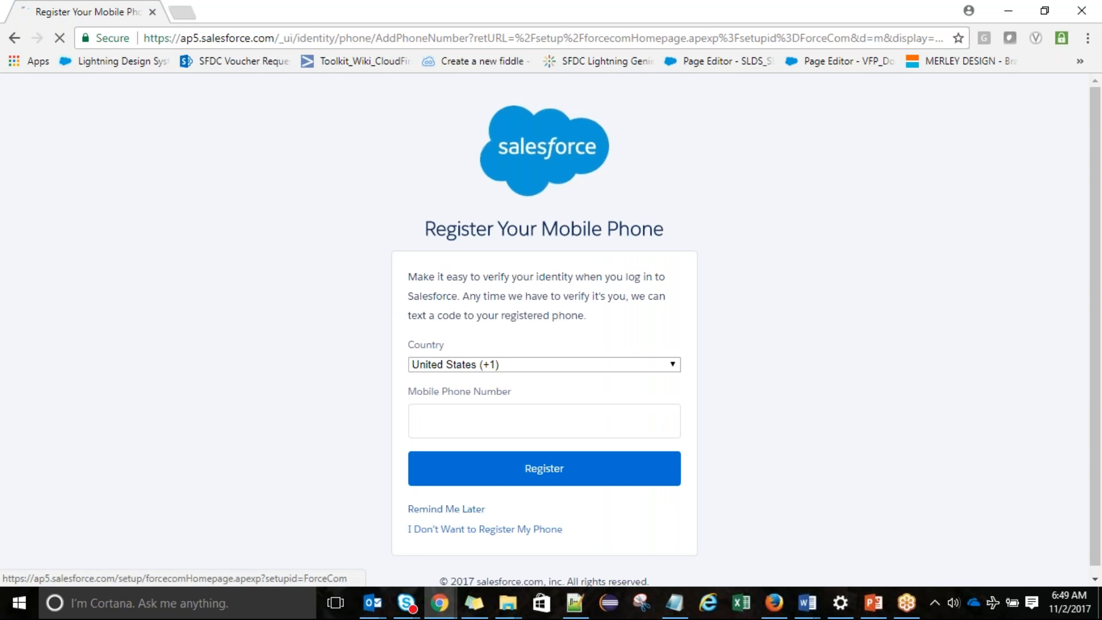
Skip phone registration, then open the Doctors list and TestDoctor3410890 in separate tabs
{"action": "left_click", "coordinate": [446, 508]}
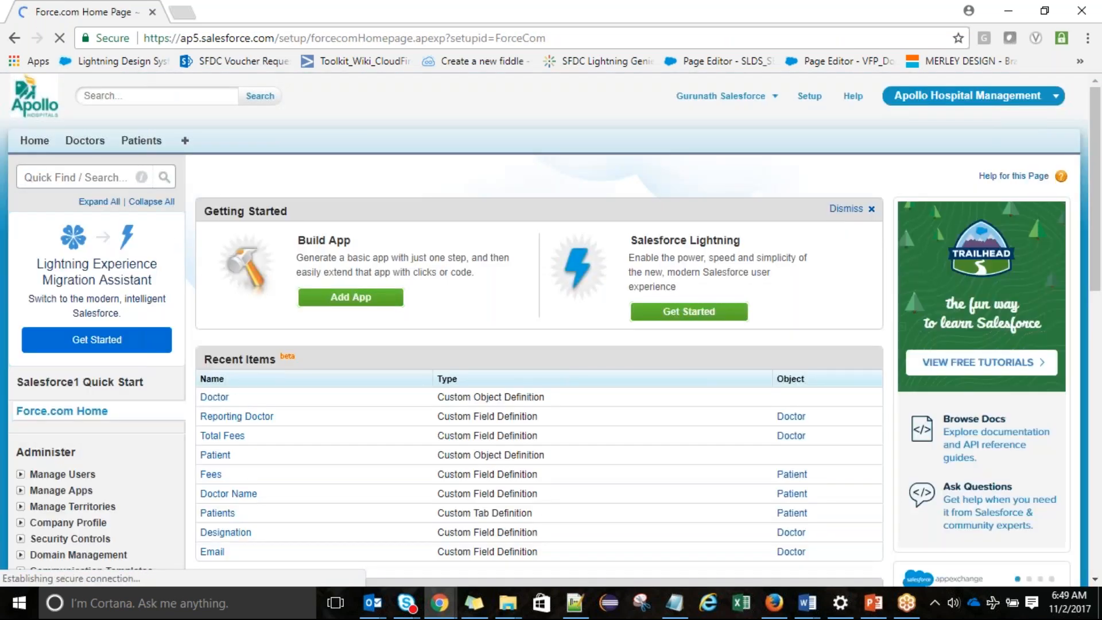
{"action": "middle_click", "coordinate": [97, 145]}
{"action": "left_click", "coordinate": [198, 9]}
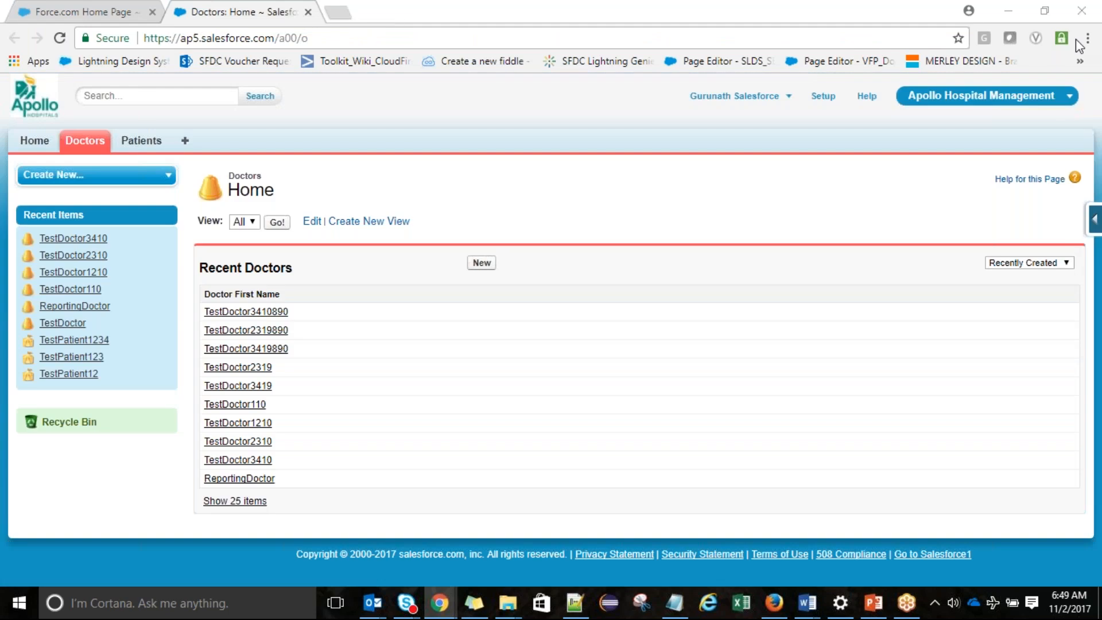
{"action": "middle_click", "coordinate": [282, 316]}
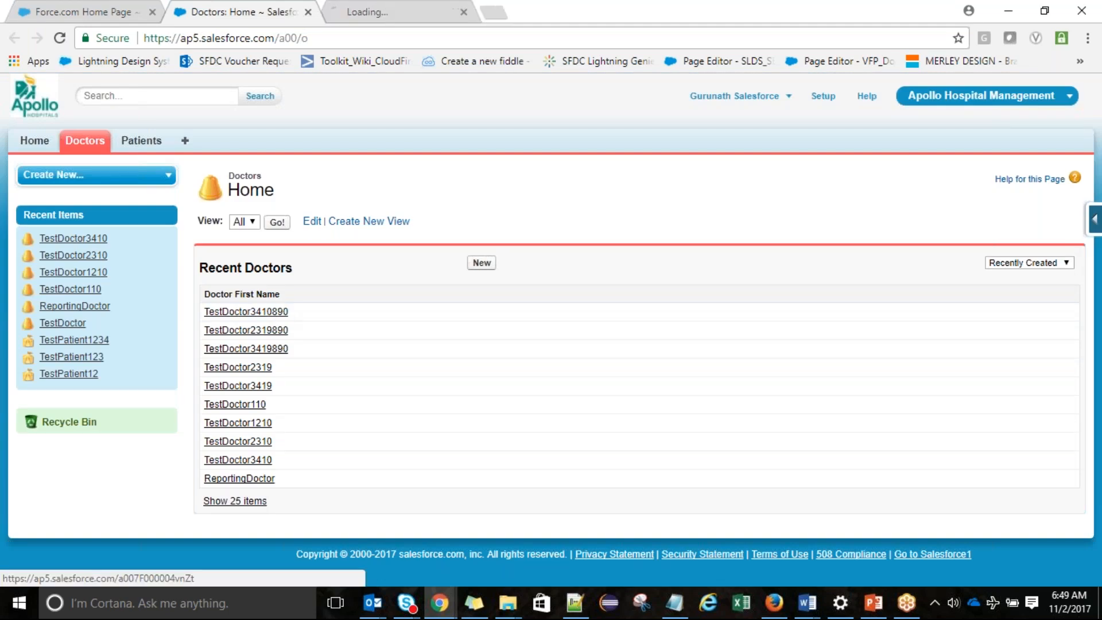
{"action": "left_click", "coordinate": [388, 8]}
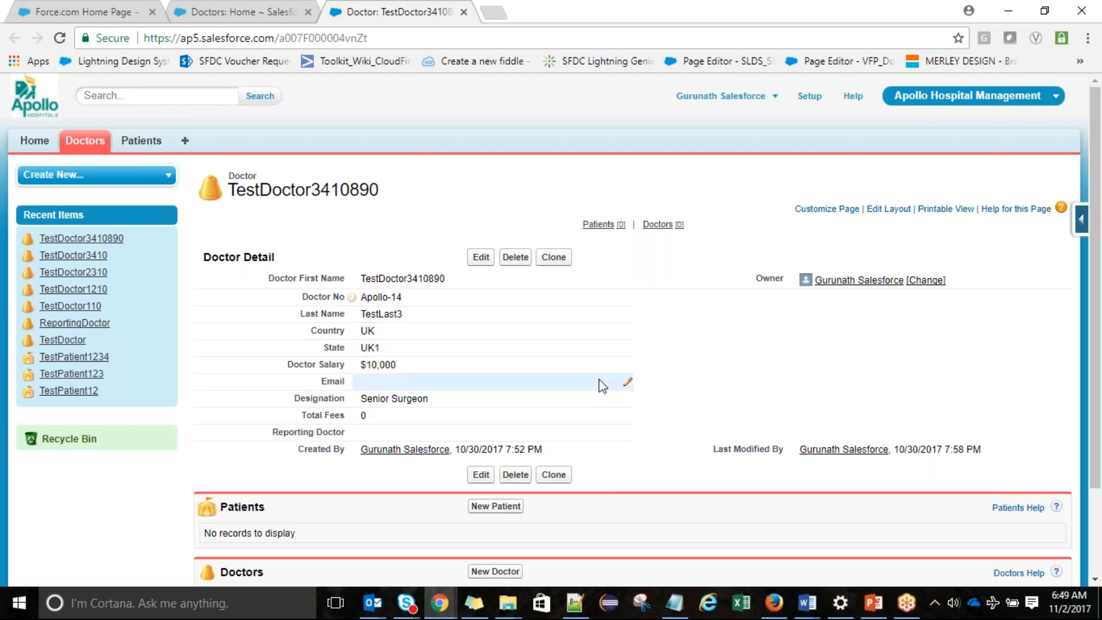
Expand the Force.com Quick Access Menu on the TestDoctor3410890 record
{"action": "left_click", "coordinate": [1081, 221]}
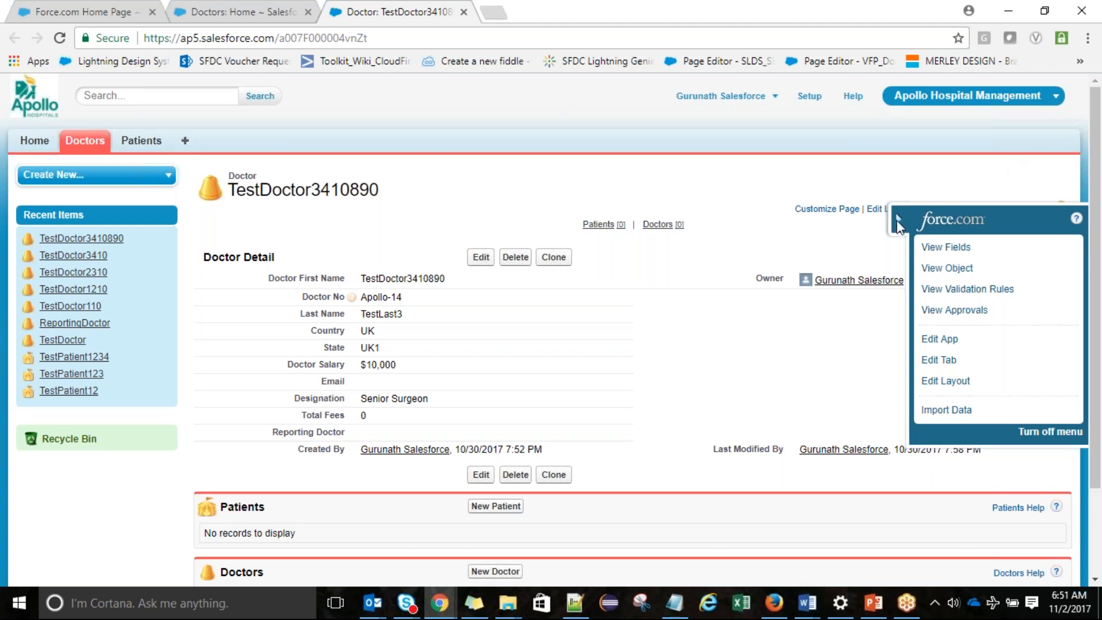
In the Doctor layout, put Doctor No at the top and Last Name under Owner, then save
{"action": "left_click", "coordinate": [897, 220]}
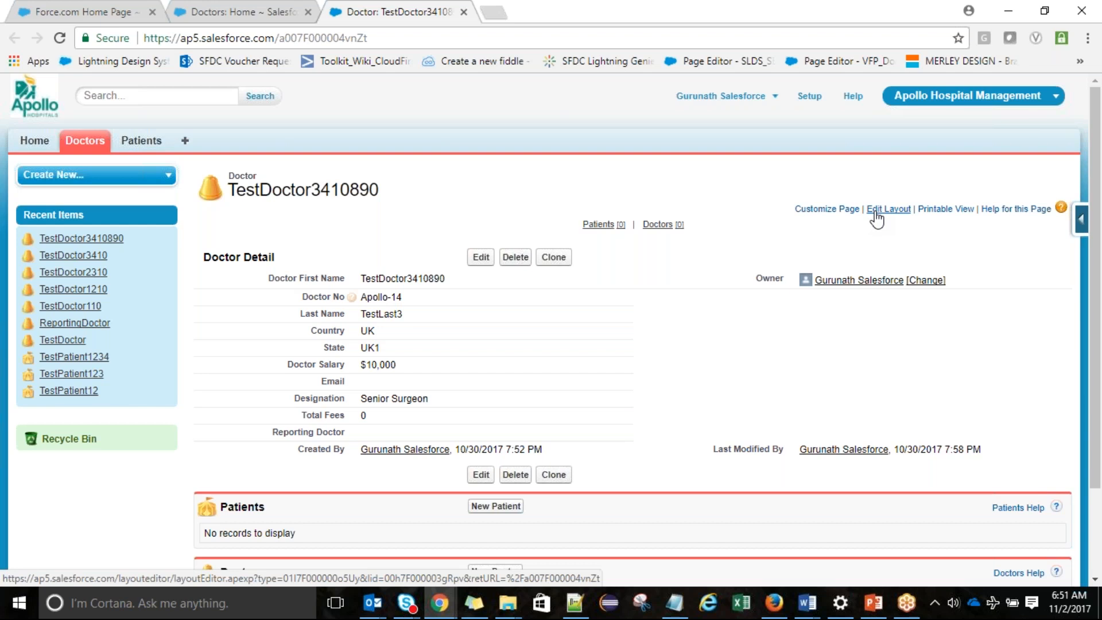
{"action": "left_click", "coordinate": [876, 210]}
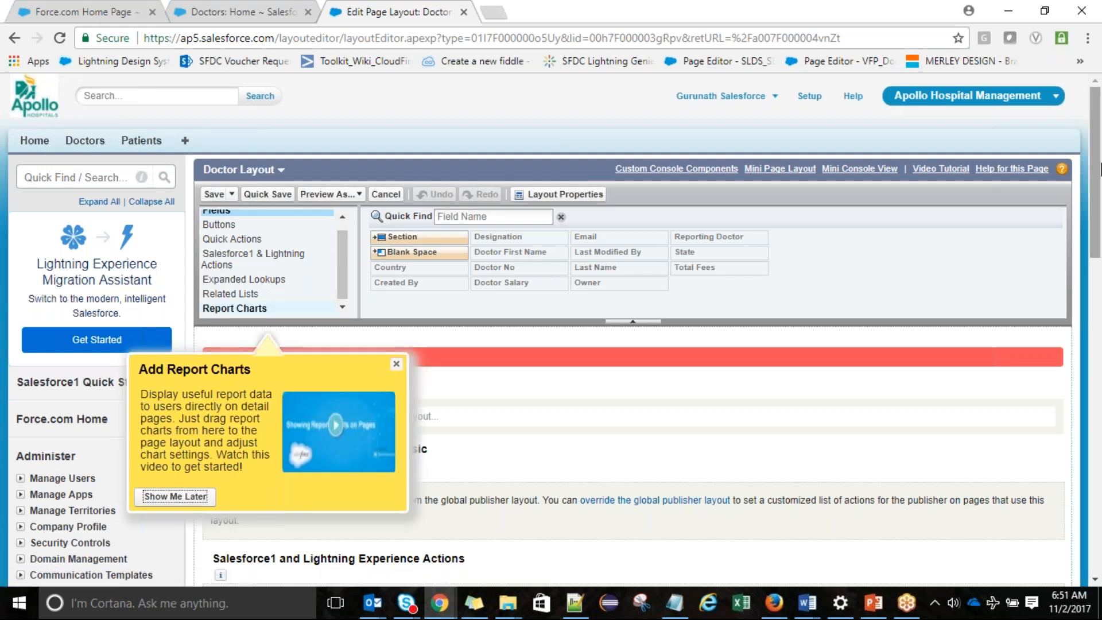
{"action": "scroll", "coordinate": [1100, 171], "scroll_direction": "down", "scroll_amount": 3}
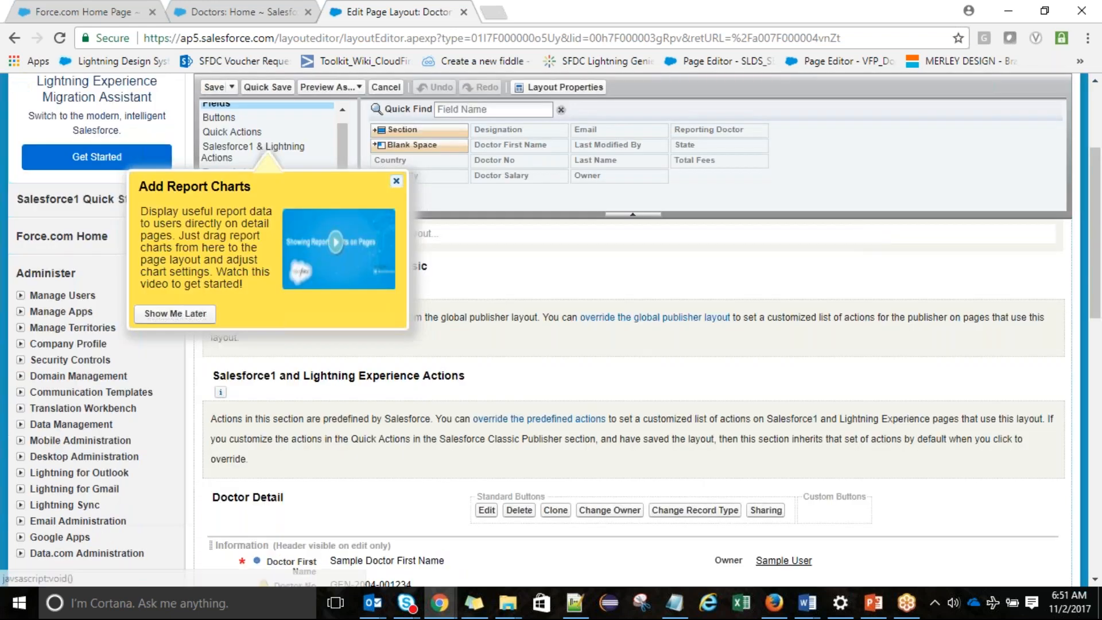
{"action": "scroll", "coordinate": [1100, 154], "scroll_direction": "down", "scroll_amount": 3}
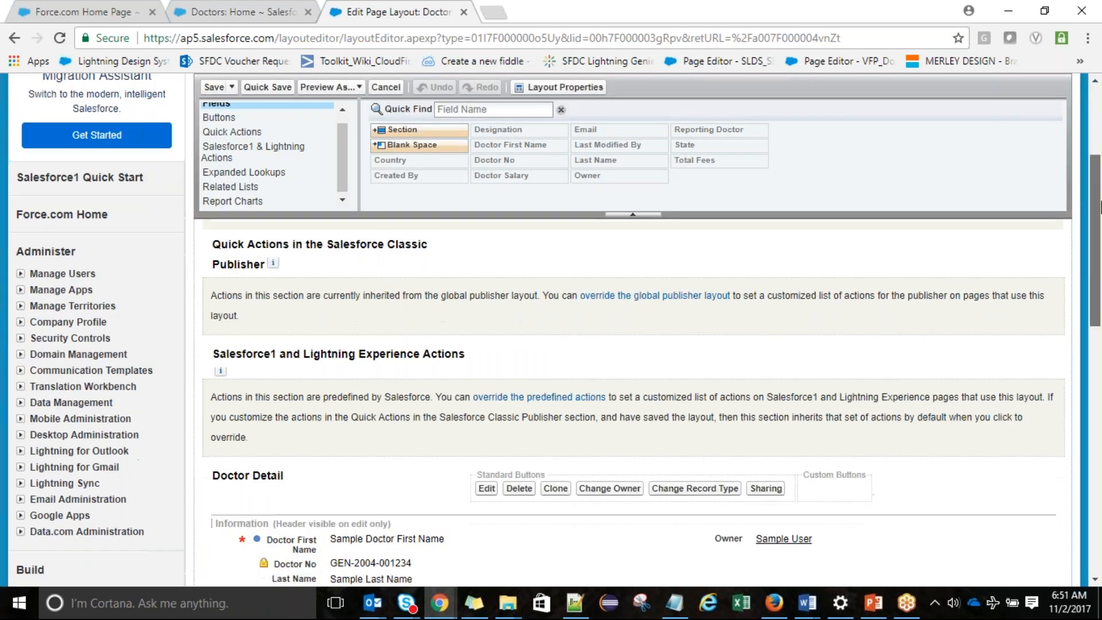
{"action": "left_click_drag", "start_coordinate": [485, 380], "coordinate": [704, 377]}
{"action": "left_click_drag", "start_coordinate": [392, 400], "coordinate": [376, 355]}
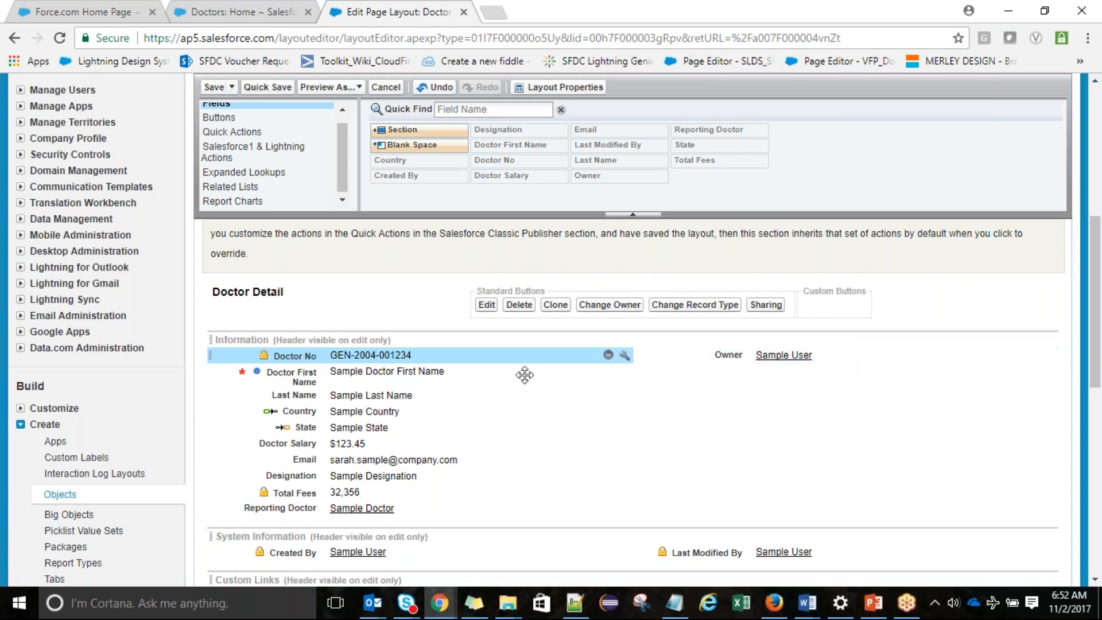
{"action": "left_click", "coordinate": [421, 395]}
{"action": "left_click_drag", "start_coordinate": [420, 395], "coordinate": [769, 373]}
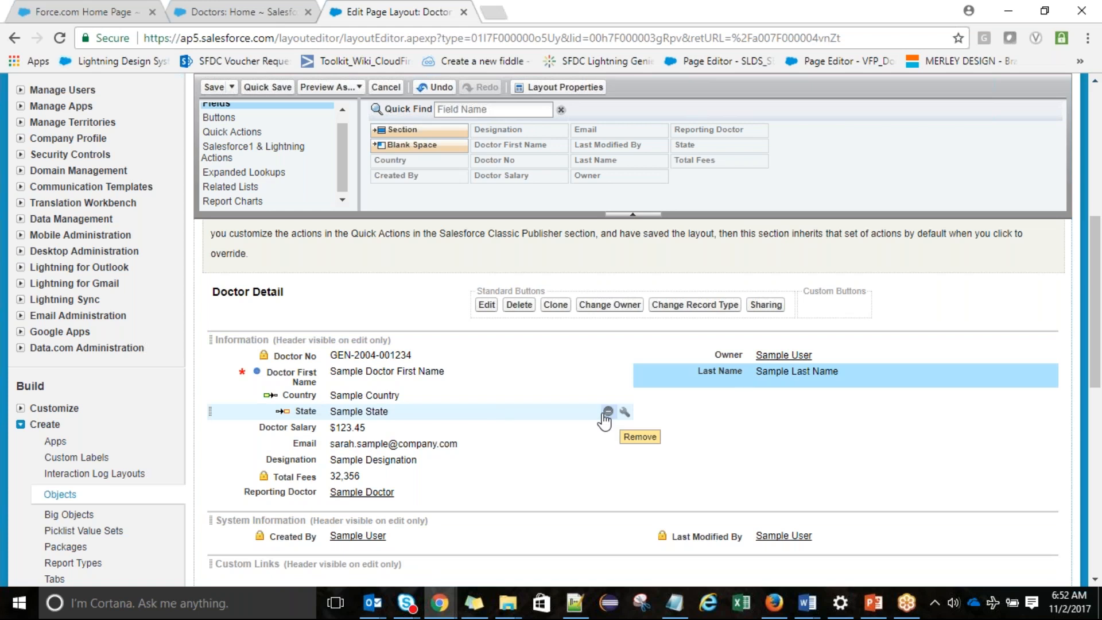
{"action": "left_click", "coordinate": [214, 88]}
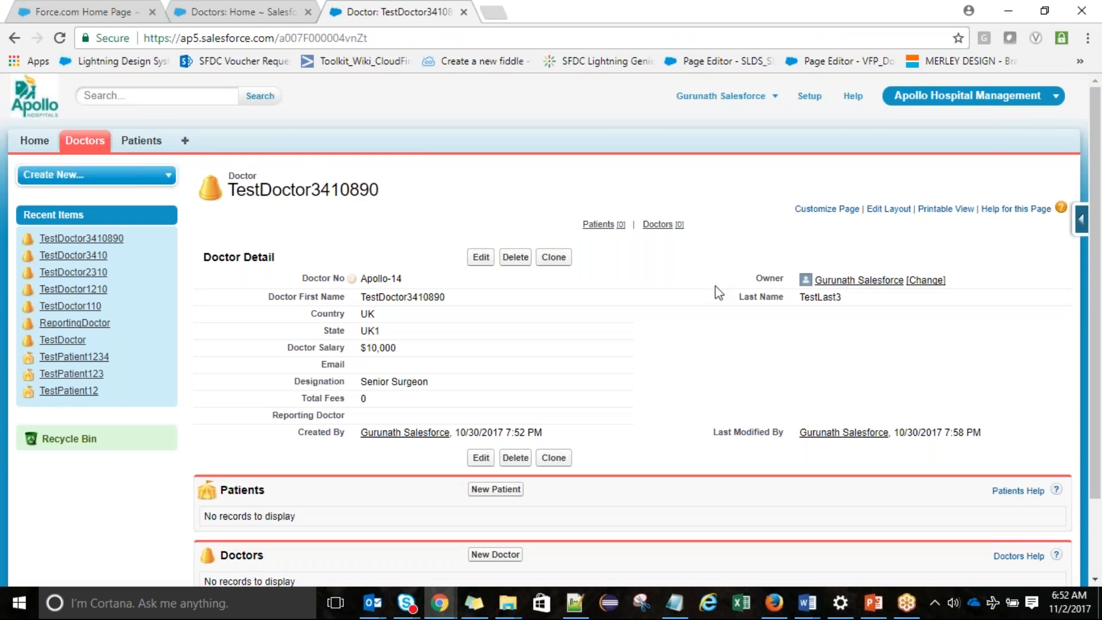
Reopen the Doctor page layout editor from the quick access menu
{"action": "left_click", "coordinate": [1078, 228]}
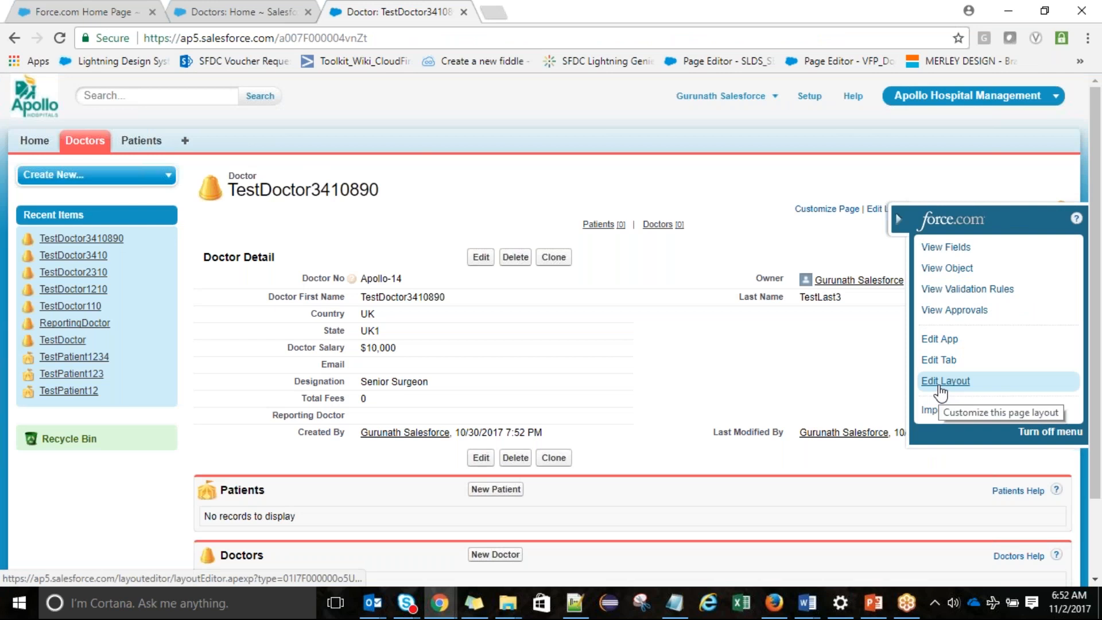
{"action": "left_click", "coordinate": [939, 387]}
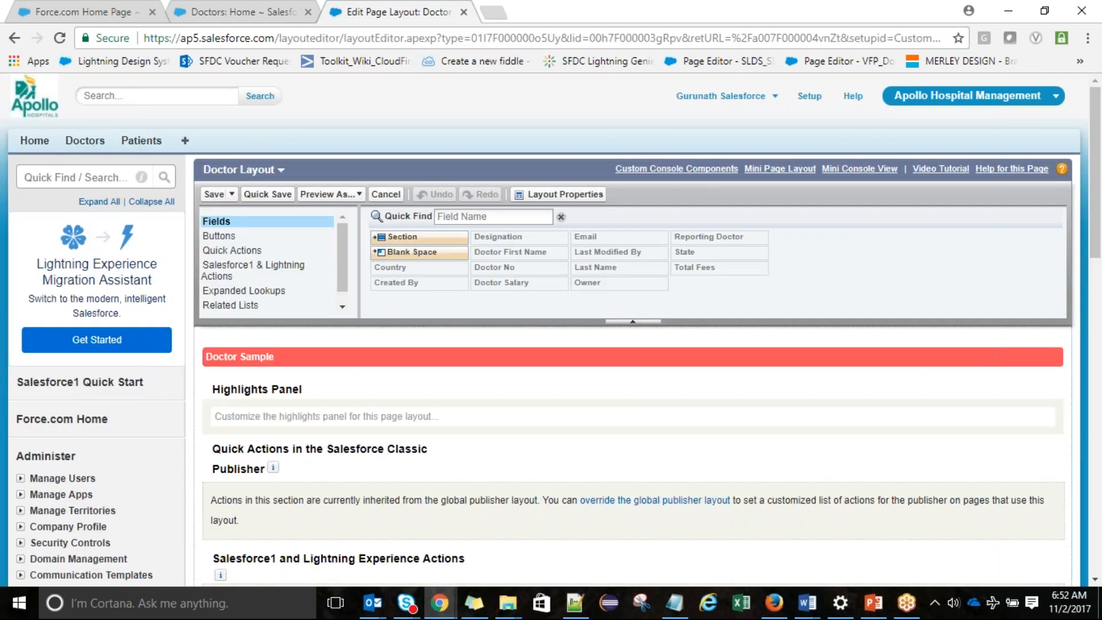
{"action": "scroll", "coordinate": [632, 402], "scroll_direction": "down", "scroll_amount": 3}
{"action": "scroll", "coordinate": [631, 402], "scroll_direction": "down", "scroll_amount": 1}
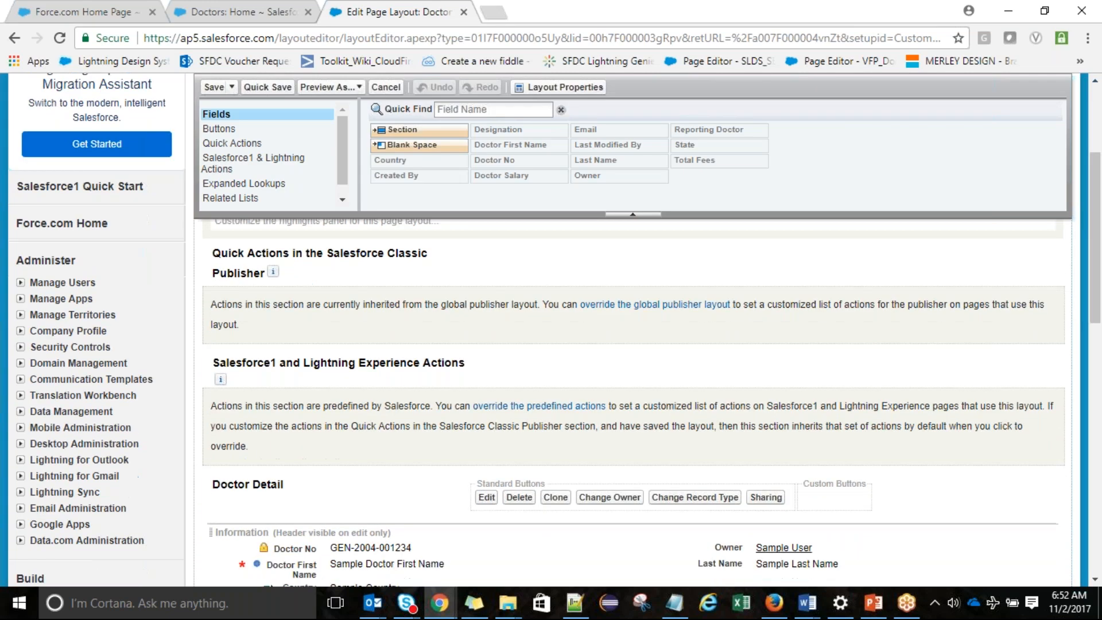
{"action": "scroll", "coordinate": [632, 401], "scroll_direction": "down", "scroll_amount": 2}
{"action": "scroll", "coordinate": [952, 376], "scroll_direction": "down", "scroll_amount": 1}
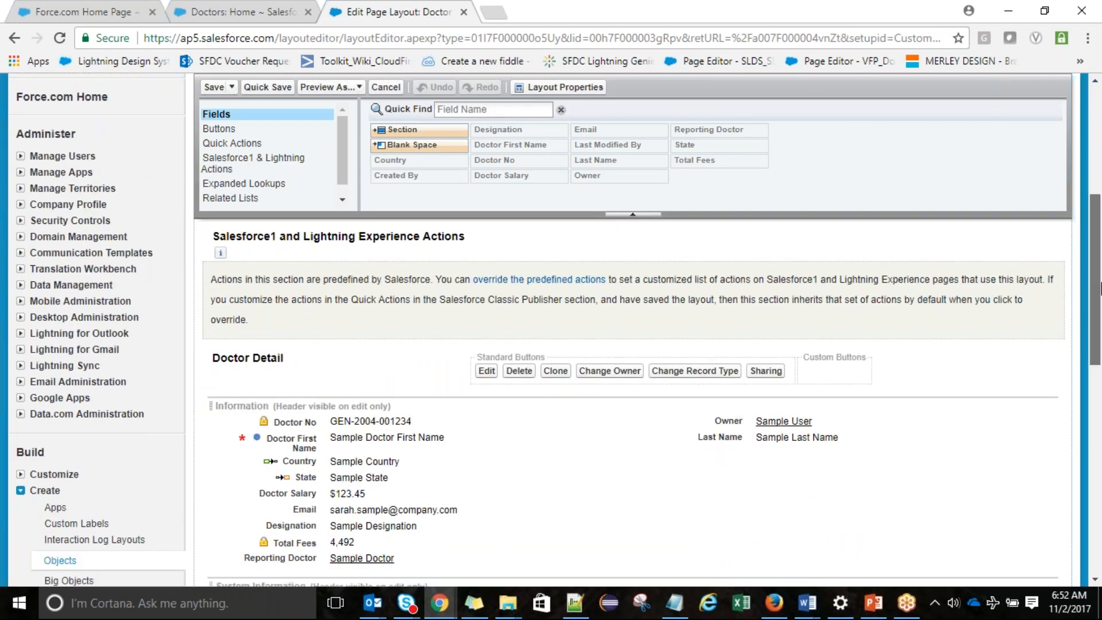
{"action": "scroll", "coordinate": [1099, 287], "scroll_direction": "down", "scroll_amount": 3}
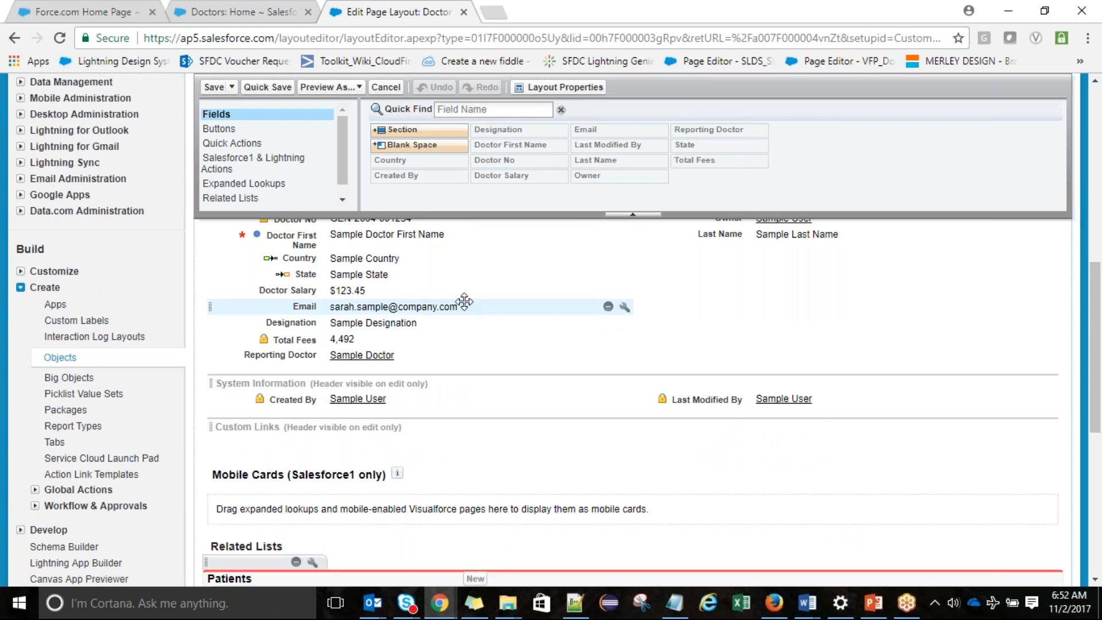
Move Doctor Salary and Email right, Designation and Reporting Doctor under Doctor First Name; save
{"action": "left_click_drag", "start_coordinate": [463, 297], "coordinate": [716, 258]}
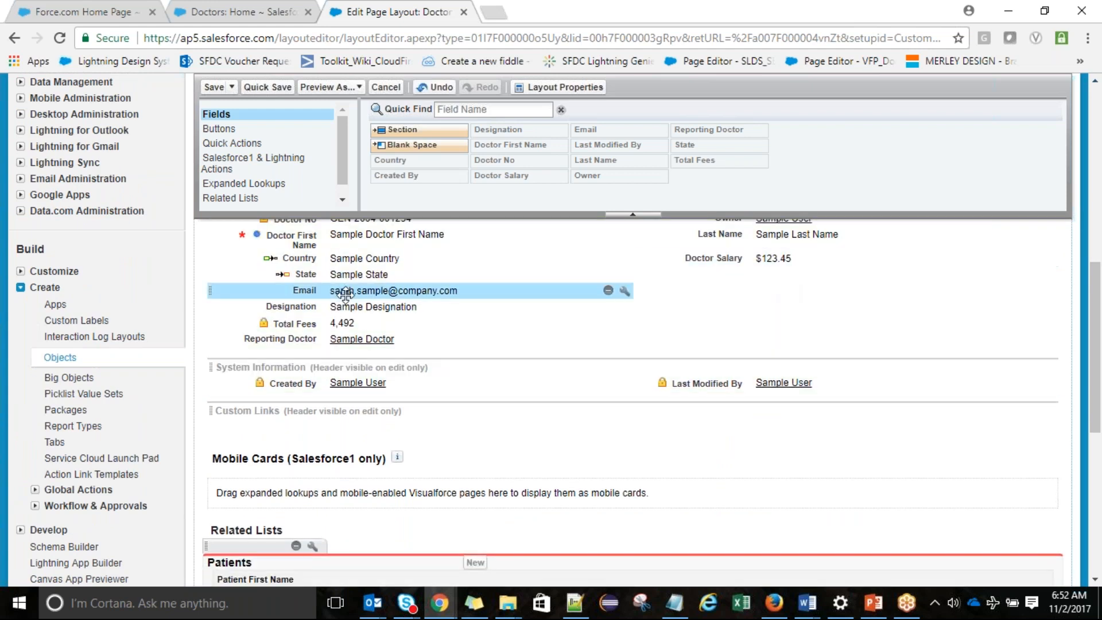
{"action": "left_click_drag", "start_coordinate": [465, 291], "coordinate": [718, 275]}
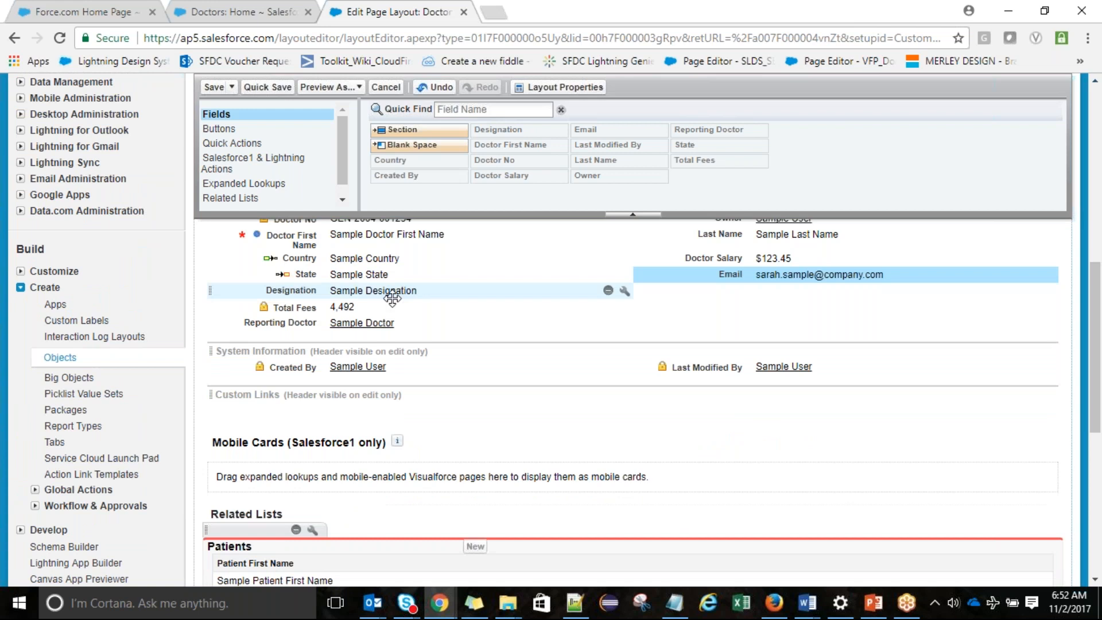
{"action": "left_click_drag", "start_coordinate": [364, 292], "coordinate": [358, 261]}
{"action": "left_click_drag", "start_coordinate": [357, 323], "coordinate": [351, 275]}
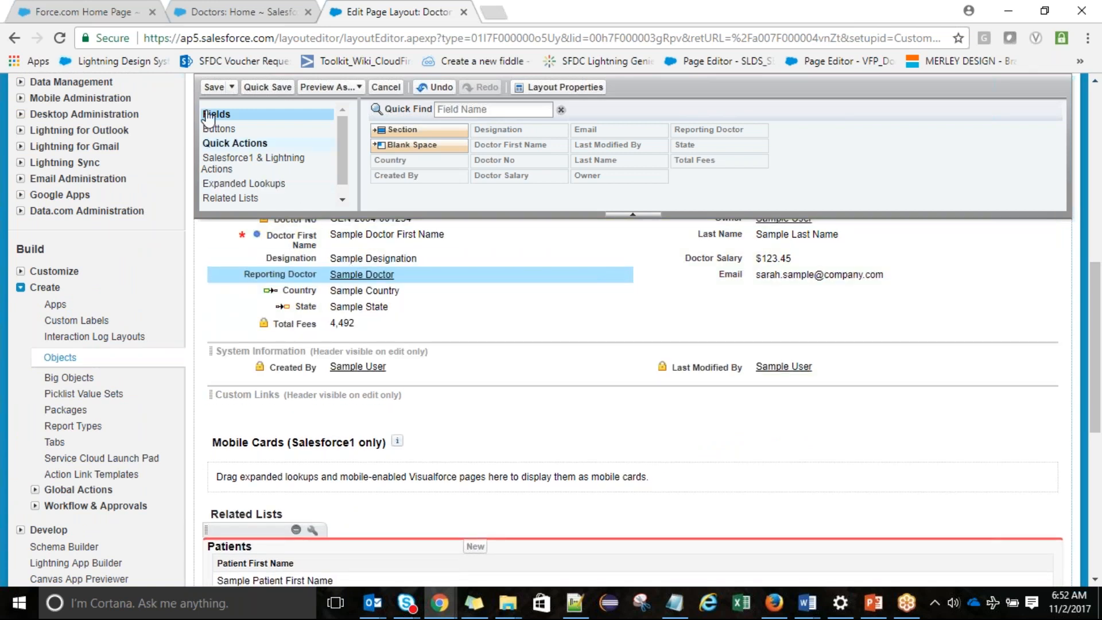
{"action": "left_click", "coordinate": [214, 88]}
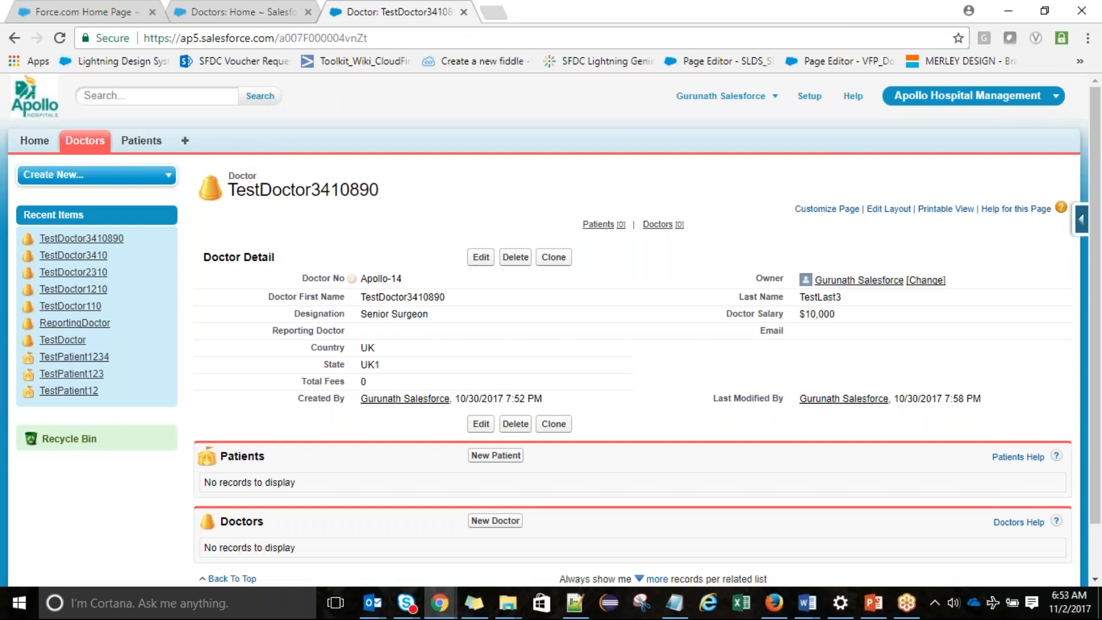
Via View Object in a new tab, open Doctor Layout for editing from Page Layouts
{"action": "left_click", "coordinate": [1081, 225]}
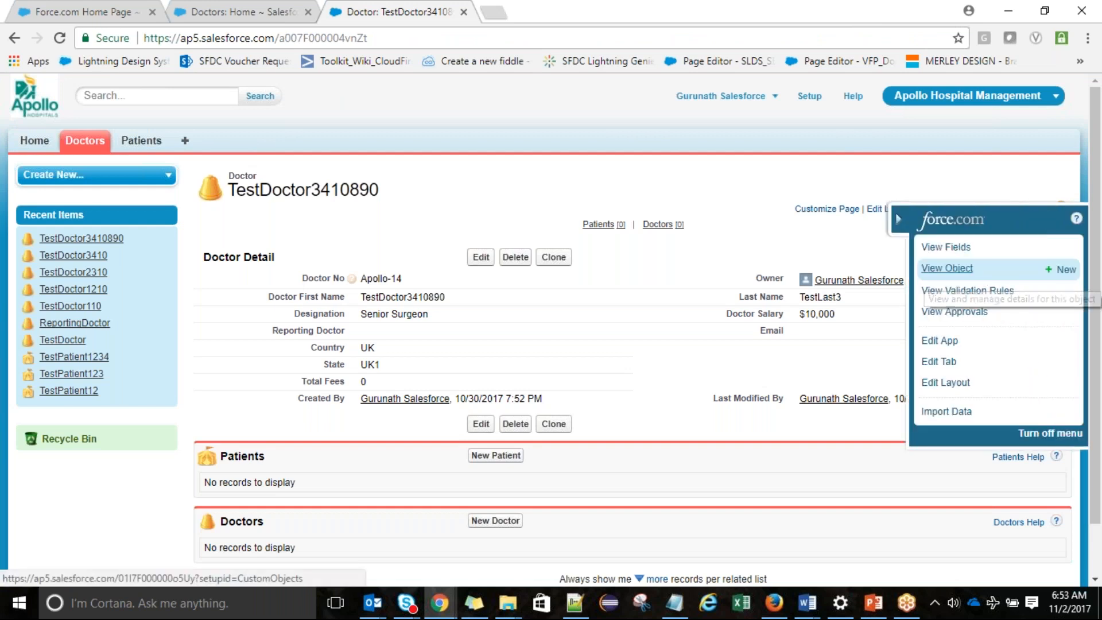
{"action": "middle_click", "coordinate": [947, 268]}
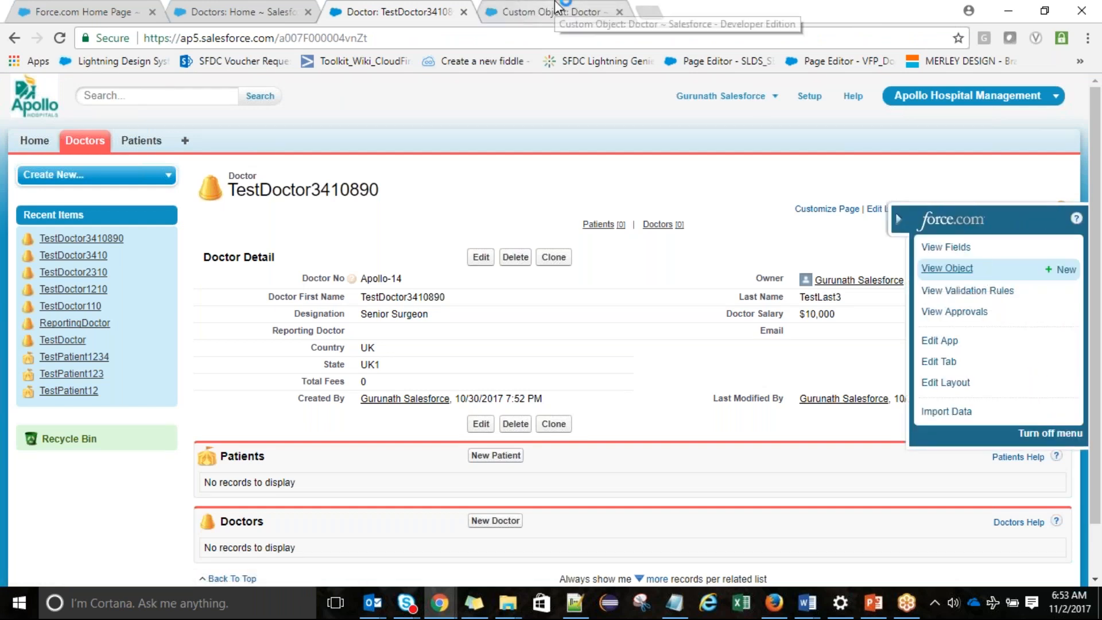
{"action": "left_click", "coordinate": [556, 7]}
{"action": "scroll", "coordinate": [1099, 242], "scroll_direction": "down", "scroll_amount": 1}
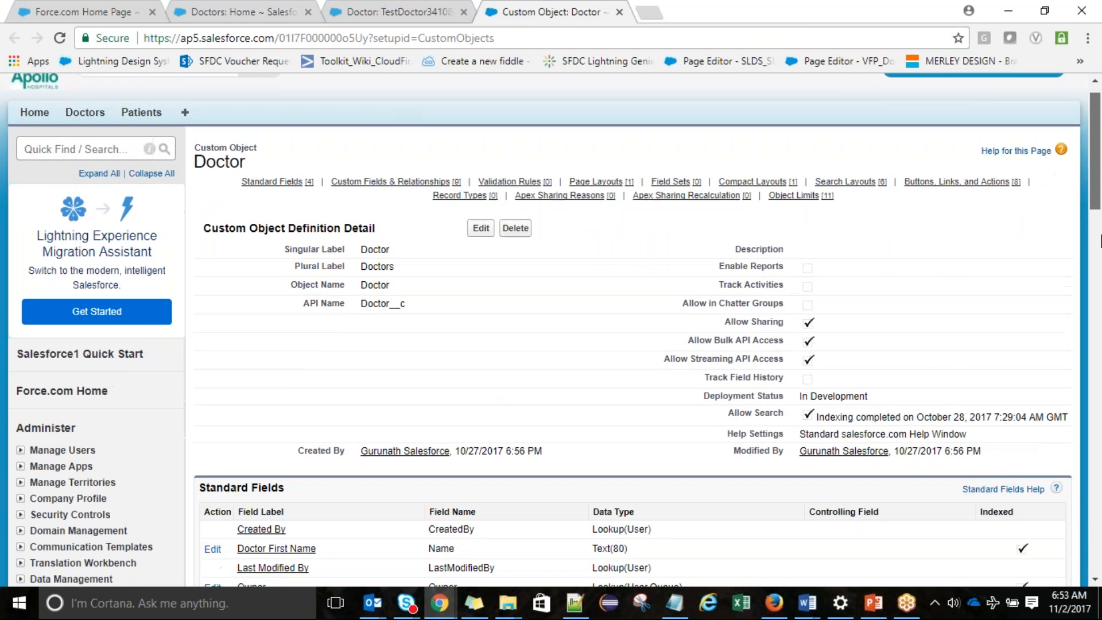
{"action": "left_click_drag", "start_coordinate": [1101, 242], "coordinate": [1099, 356]}
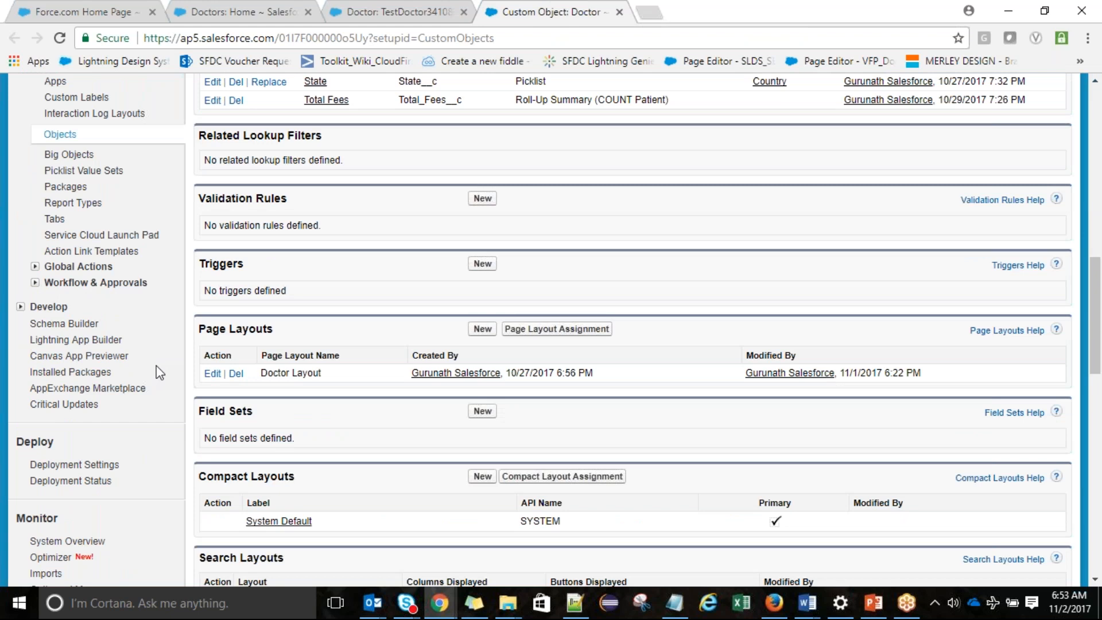
{"action": "left_click", "coordinate": [213, 374]}
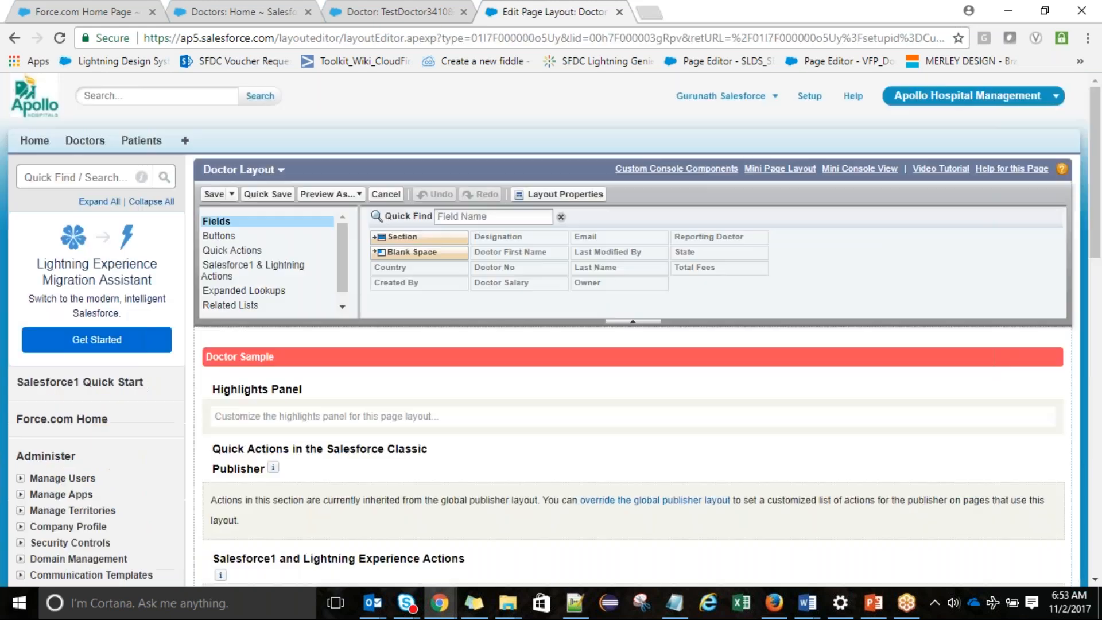
Drop a new section below Information and name it 'Address Information'
{"action": "scroll", "coordinate": [1100, 206], "scroll_direction": "down", "scroll_amount": 1}
{"action": "left_click_drag", "start_coordinate": [1101, 238], "coordinate": [1081, 370]}
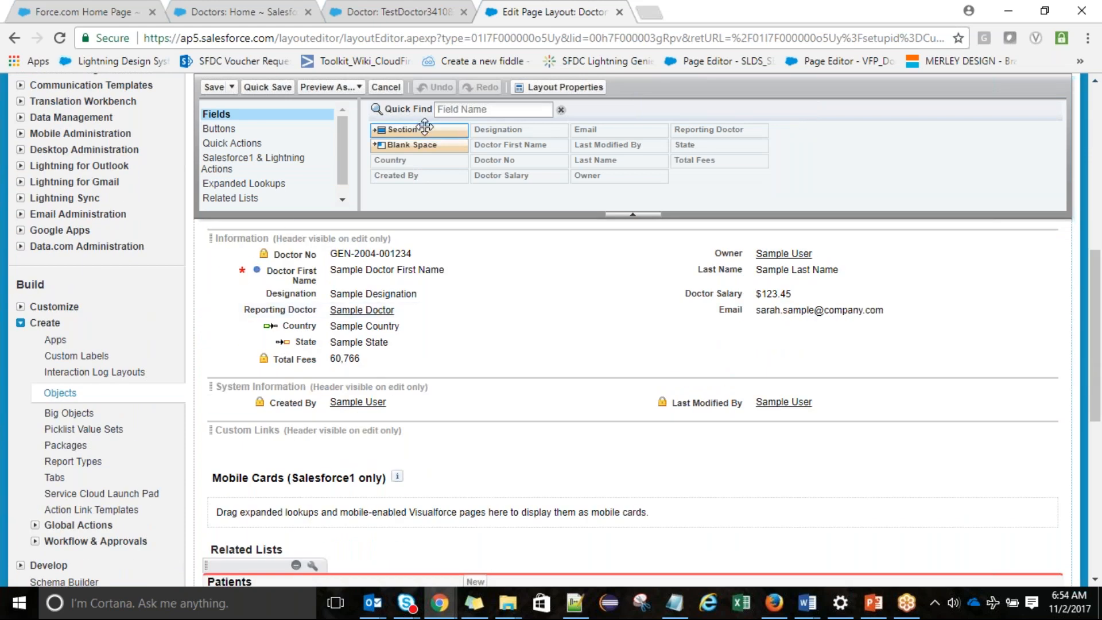
{"action": "left_click_drag", "start_coordinate": [425, 126], "coordinate": [333, 379]}
{"action": "key", "text": "ctrl+shift+Left"}
{"action": "key", "text": "ctrl+shift+Left"}
{"action": "type", "text": "Ad"}
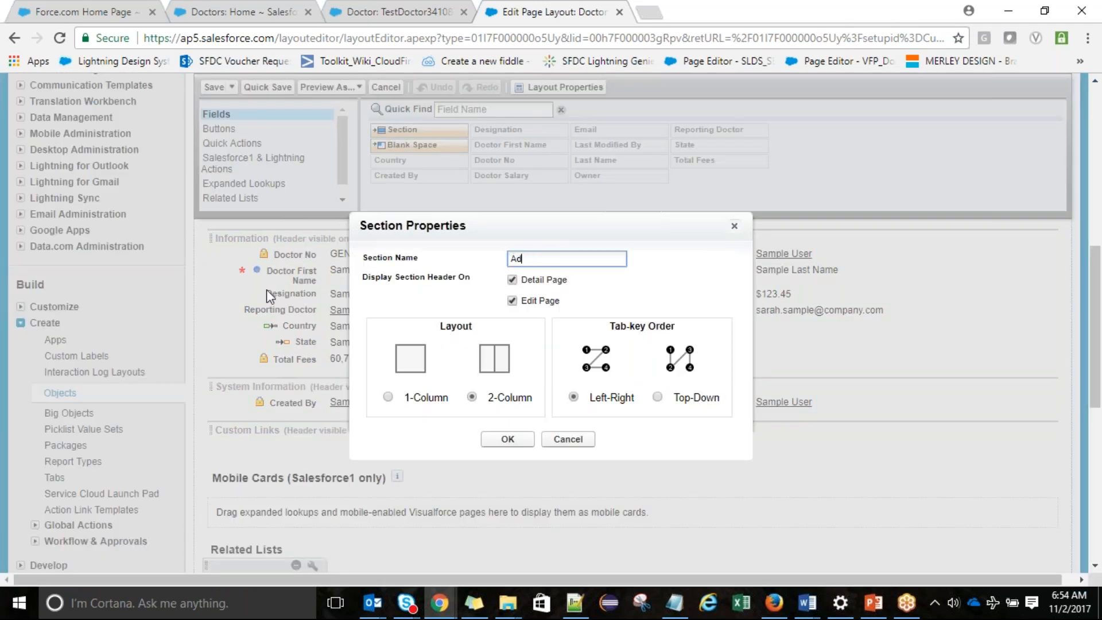
{"action": "type", "text": "dress Information"}
{"action": "left_click", "coordinate": [239, 8]}
{"action": "left_click", "coordinate": [377, 7]}
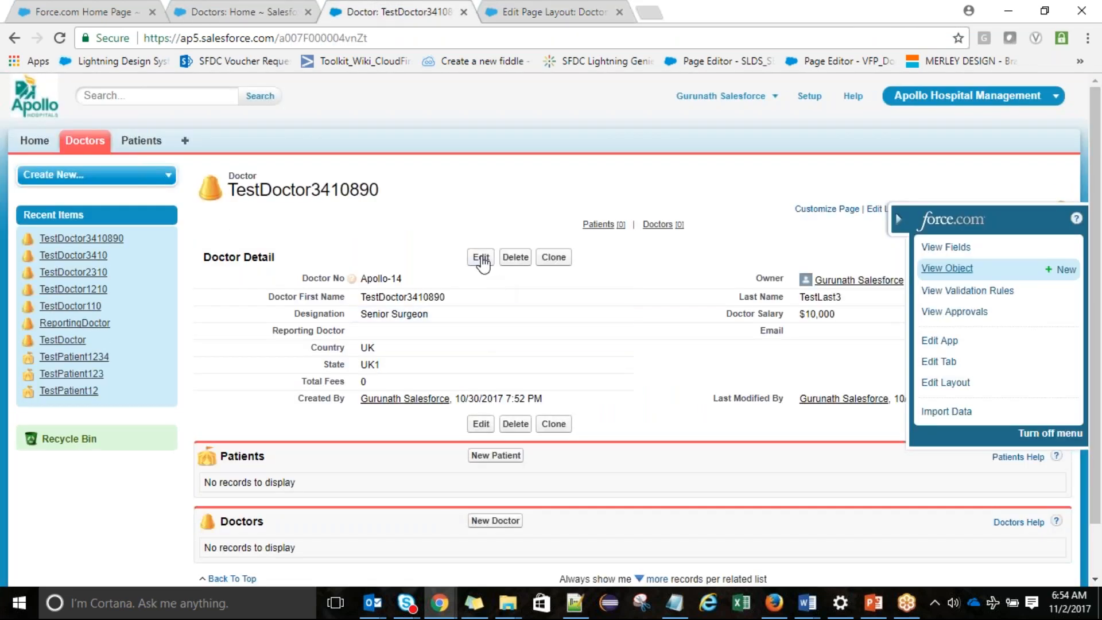
{"action": "left_click", "coordinate": [481, 258]}
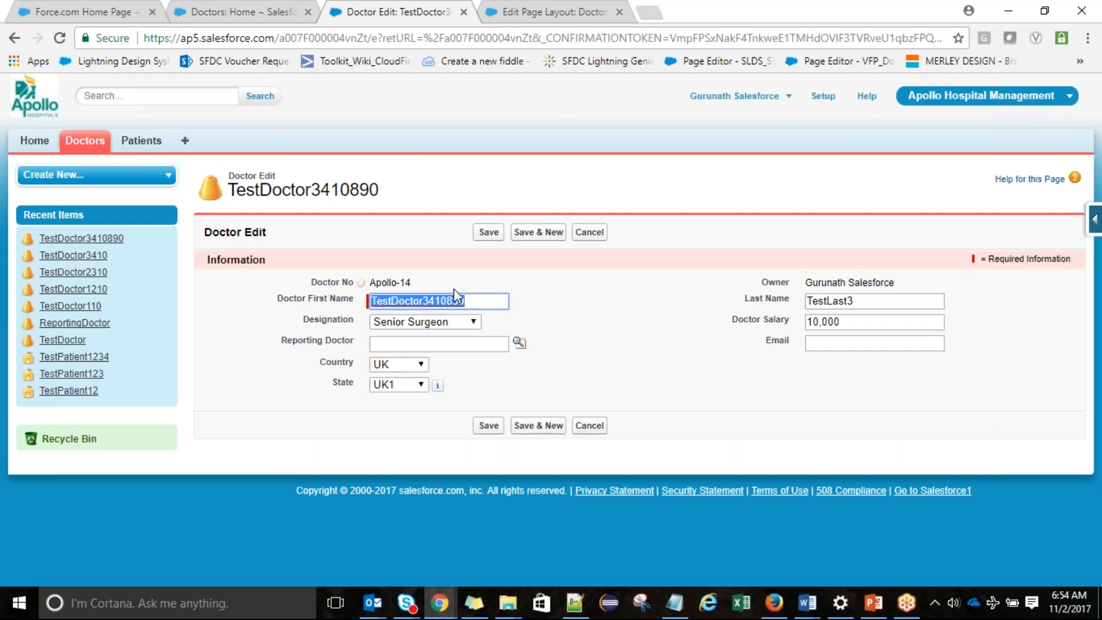
{"action": "left_click", "coordinate": [590, 232]}
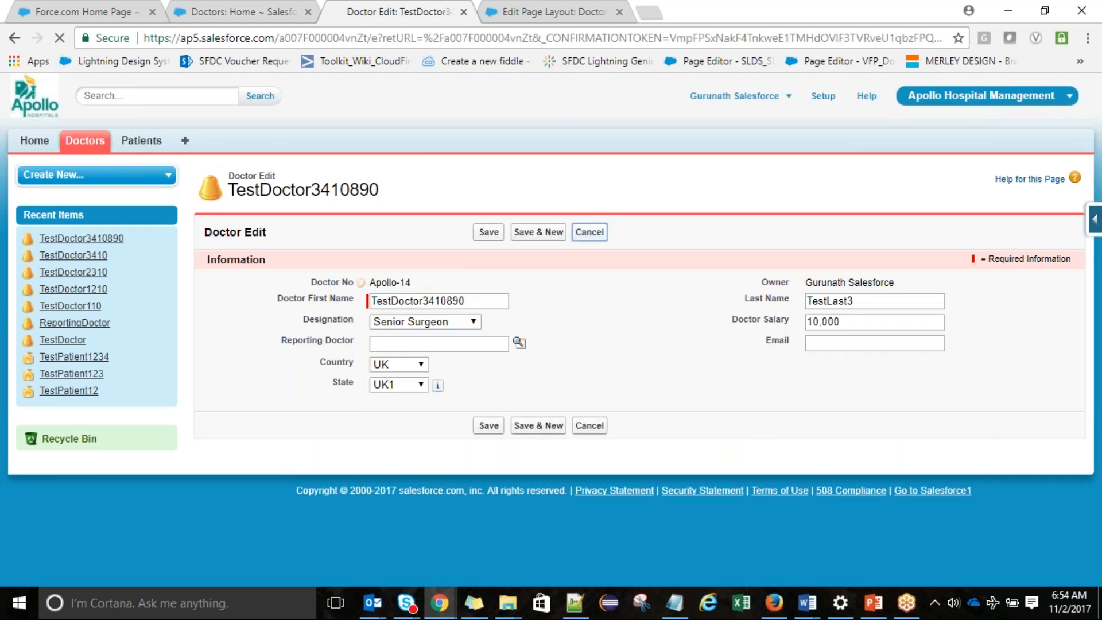
{"action": "left_click", "coordinate": [556, 8]}
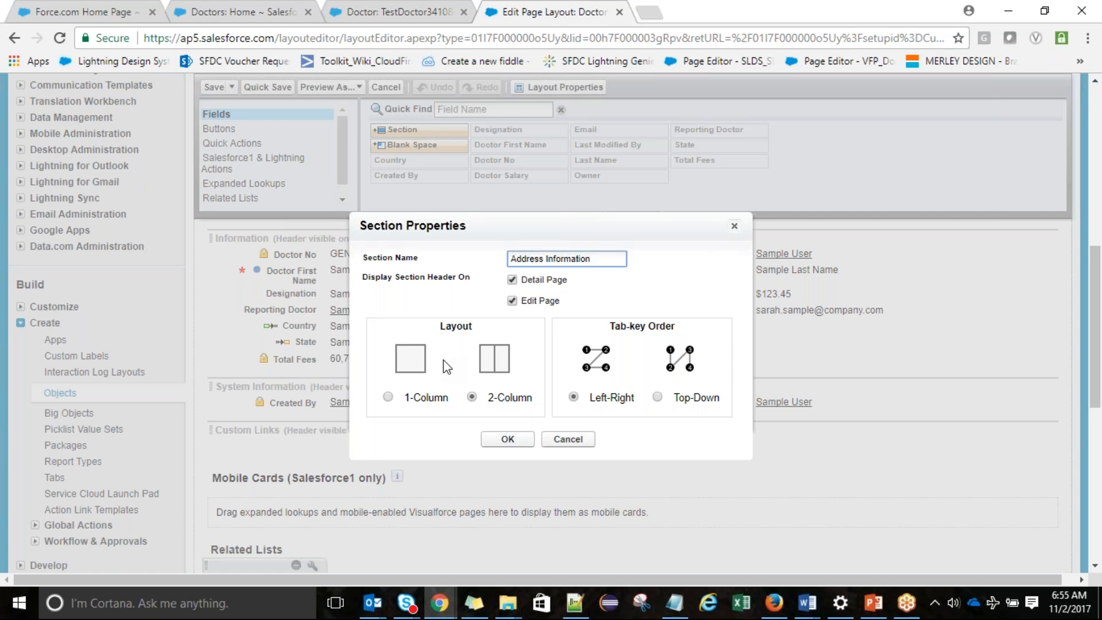
Place Country in the left column and State in the right of Address Information, then quick save
{"action": "left_click", "coordinate": [511, 444]}
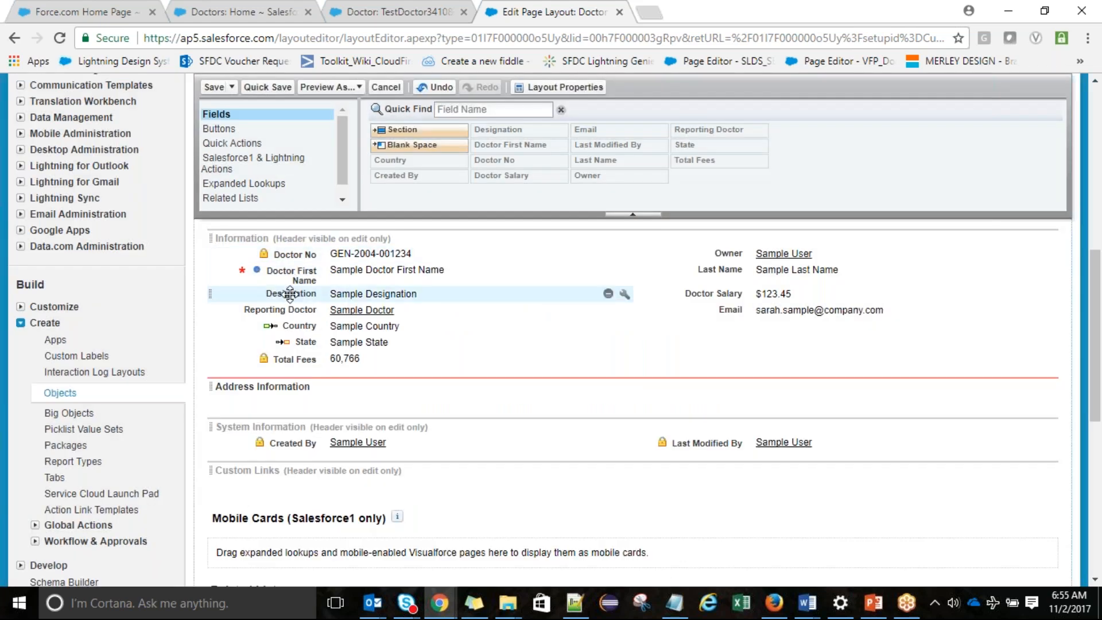
{"action": "left_click_drag", "start_coordinate": [301, 326], "coordinate": [300, 380]}
{"action": "left_click_drag", "start_coordinate": [301, 330], "coordinate": [772, 365]}
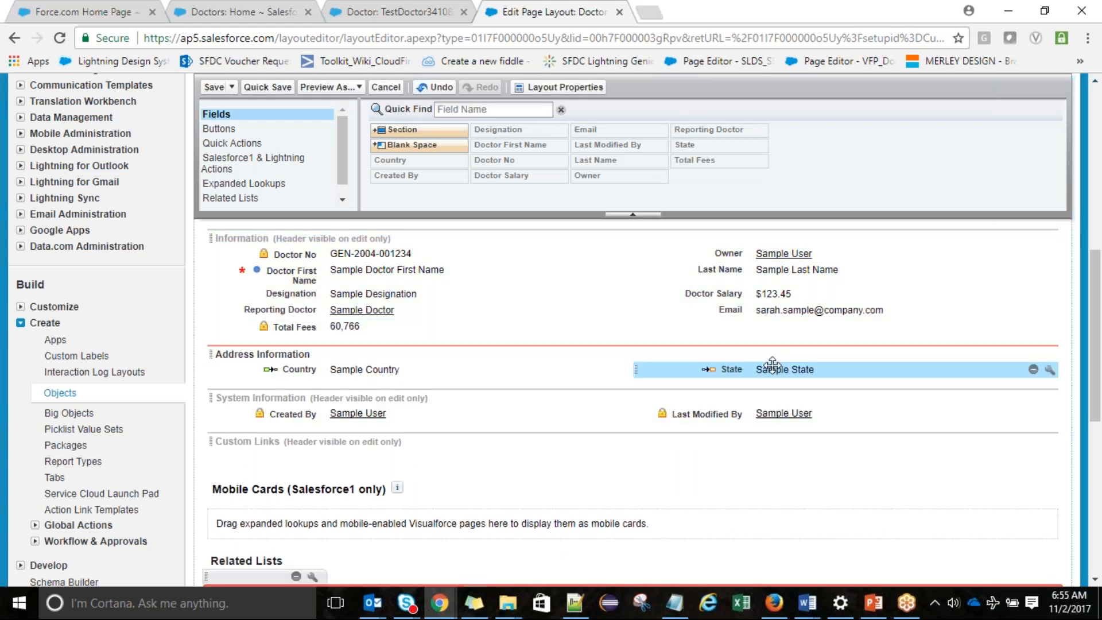
{"action": "left_click", "coordinate": [267, 87]}
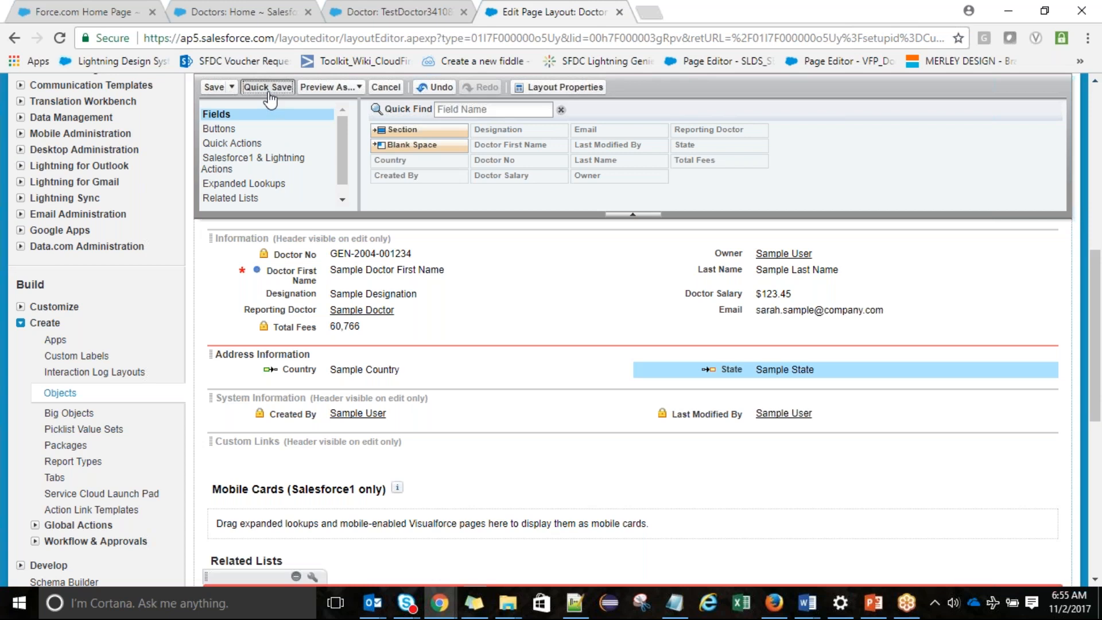
Reload TestDoctor3410890 to confirm Country UK and State UK1 under Address Information
{"action": "left_click", "coordinate": [351, 14]}
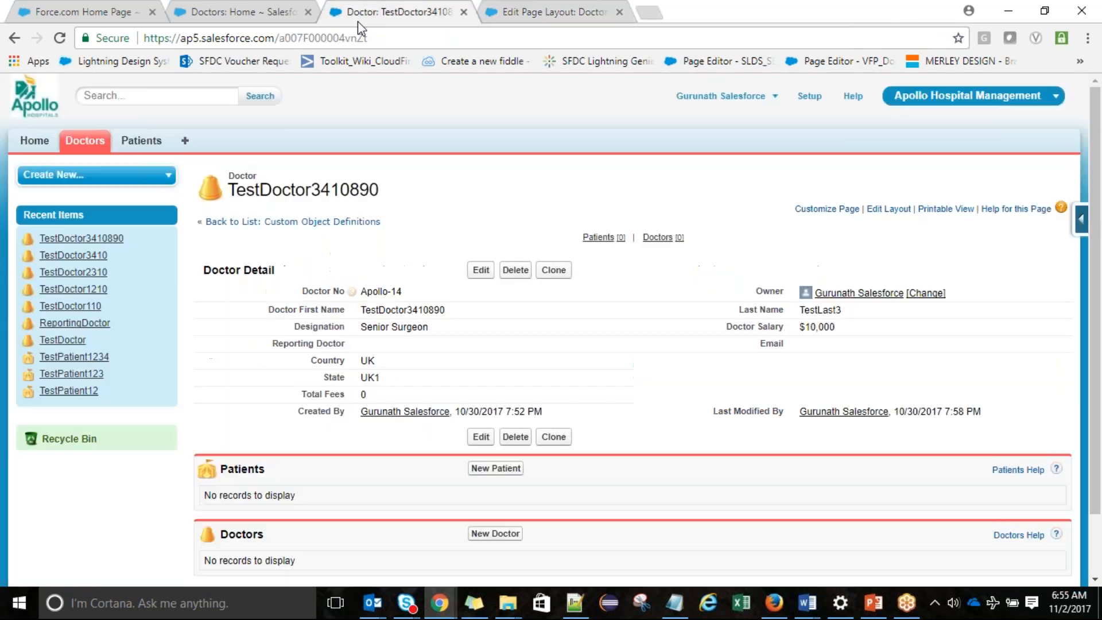
{"action": "left_click", "coordinate": [368, 37]}
{"action": "key", "text": "Return"}
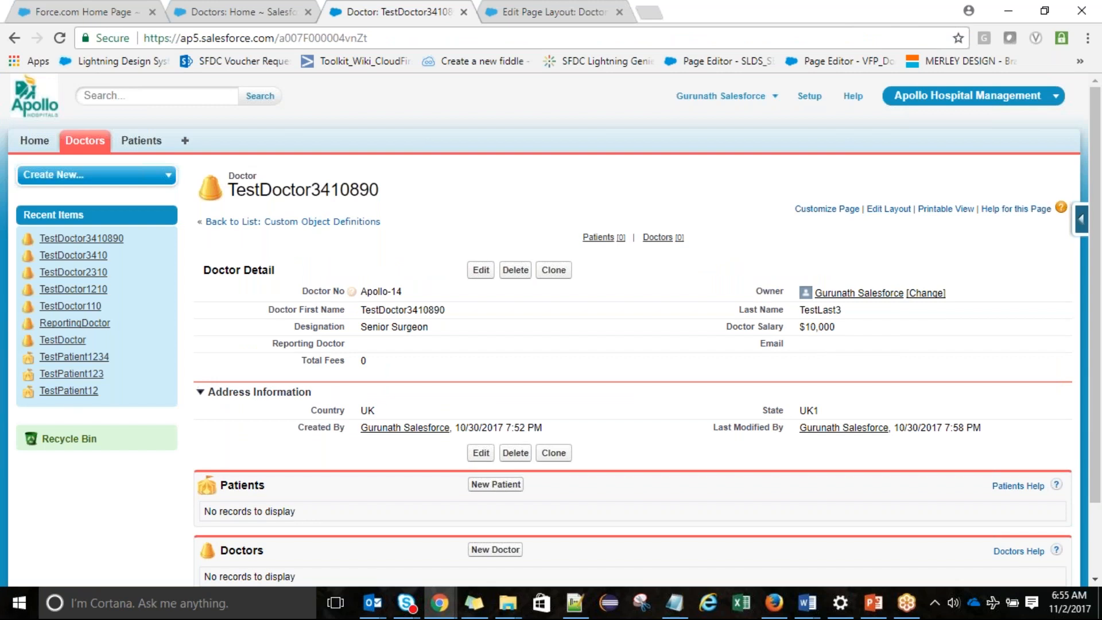
{"action": "left_click", "coordinate": [554, 13]}
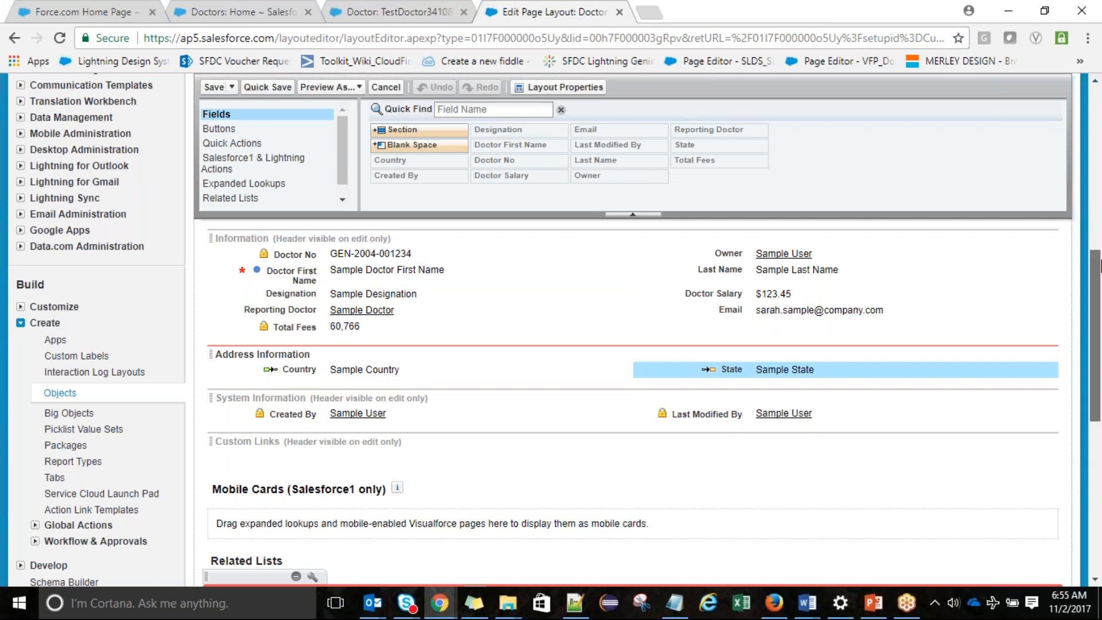
Drag the Edit and Clone buttons off the Doctor Layout's standard buttons into the palette
{"action": "left_click_drag", "start_coordinate": [1099, 254], "coordinate": [1099, 204]}
{"action": "left_click_drag", "start_coordinate": [487, 374], "coordinate": [357, 153]}
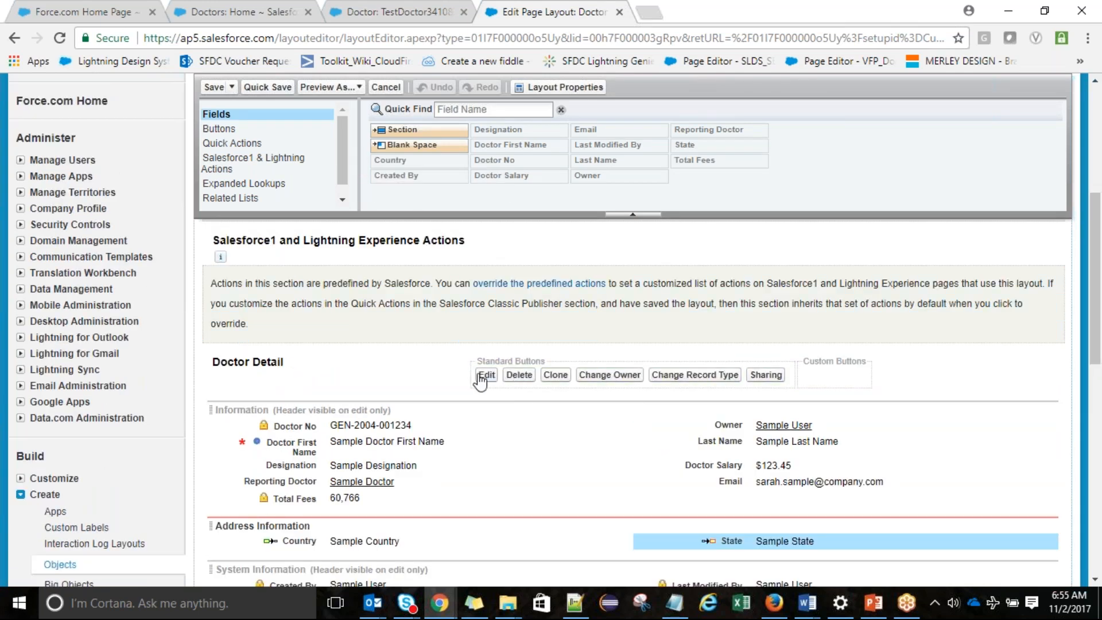
{"action": "left_click", "coordinate": [235, 143]}
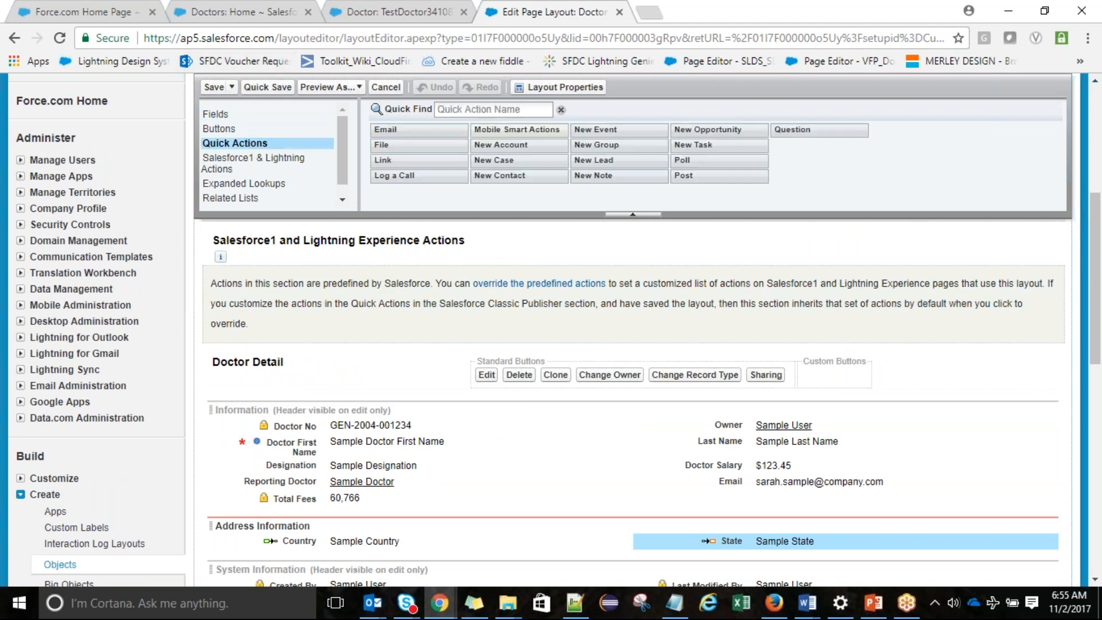
{"action": "scroll", "coordinate": [632, 345], "scroll_direction": "up", "scroll_amount": 1}
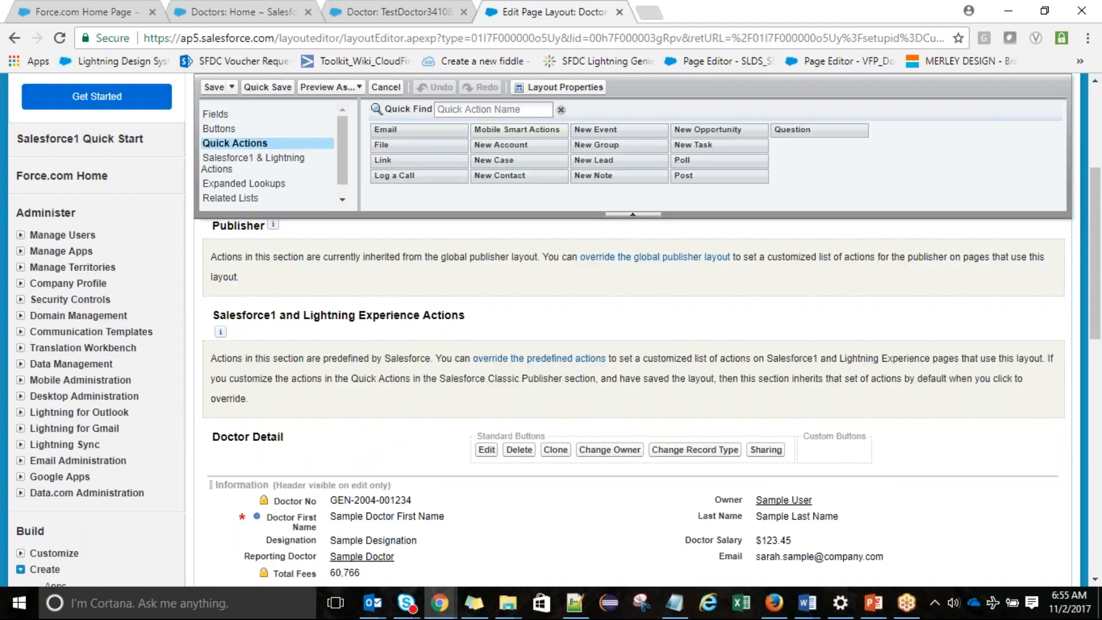
{"action": "left_click", "coordinate": [220, 129]}
{"action": "scroll", "coordinate": [631, 345], "scroll_direction": "up", "scroll_amount": 1}
{"action": "left_click_drag", "start_coordinate": [486, 489], "coordinate": [460, 163]}
{"action": "mouse_move", "coordinate": [528, 490]}
{"action": "left_mouse_down"}
{"action": "mouse_move", "coordinate": [451, 115]}
{"action": "mouse_move", "coordinate": [446, 157]}
{"action": "left_mouse_up"}
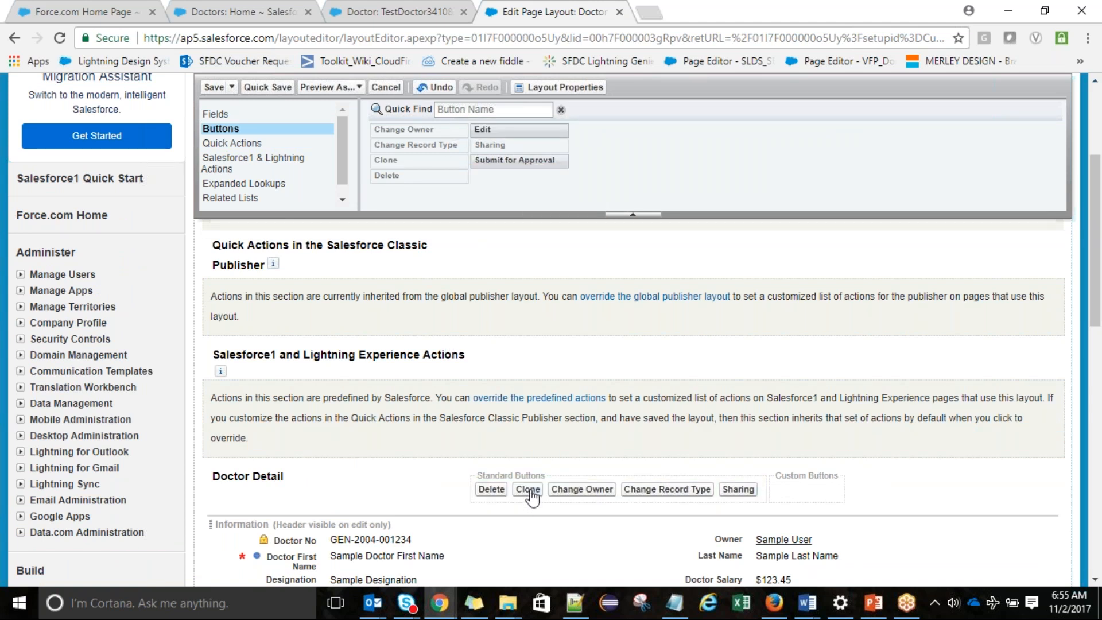
{"action": "mouse_move", "coordinate": [531, 494]}
{"action": "left_mouse_down"}
{"action": "mouse_move", "coordinate": [505, 498]}
{"action": "mouse_move", "coordinate": [534, 459]}
{"action": "mouse_move", "coordinate": [449, 182]}
{"action": "left_mouse_up"}
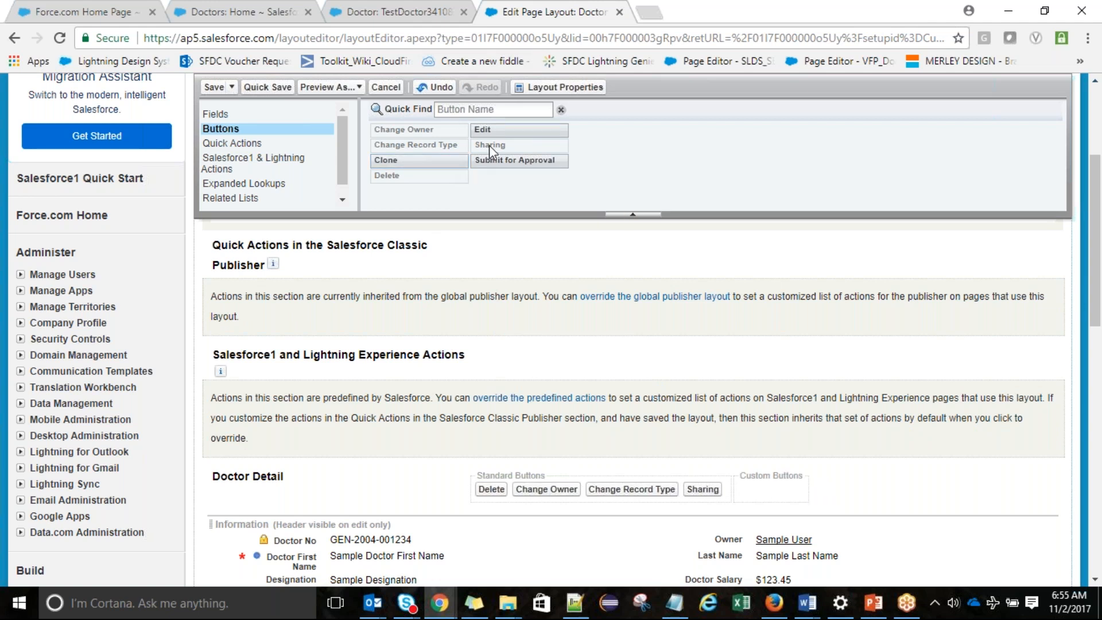
Quick Save the layout and reload TestDoctor3410890 to confirm only Delete remains
{"action": "left_click", "coordinate": [394, 8]}
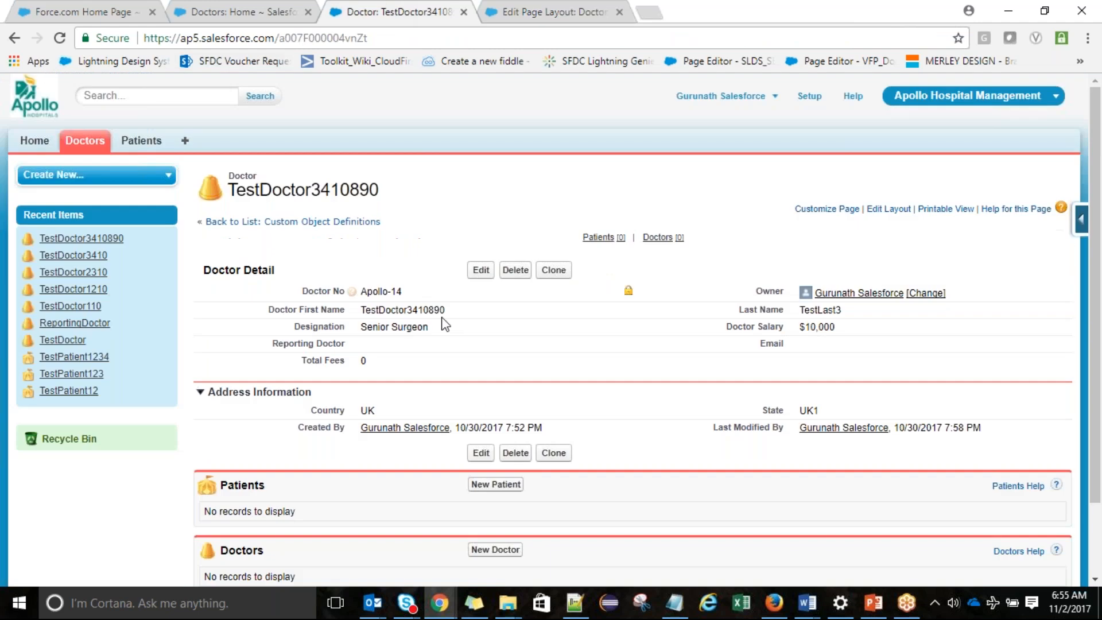
{"action": "left_click", "coordinate": [530, 3]}
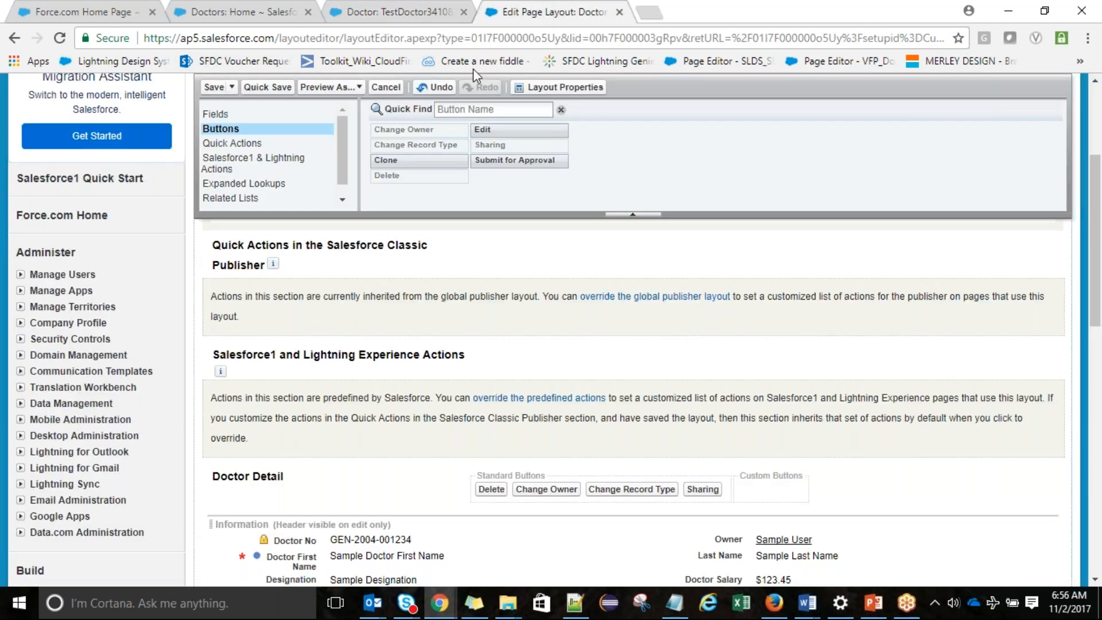
{"action": "left_click", "coordinate": [261, 91]}
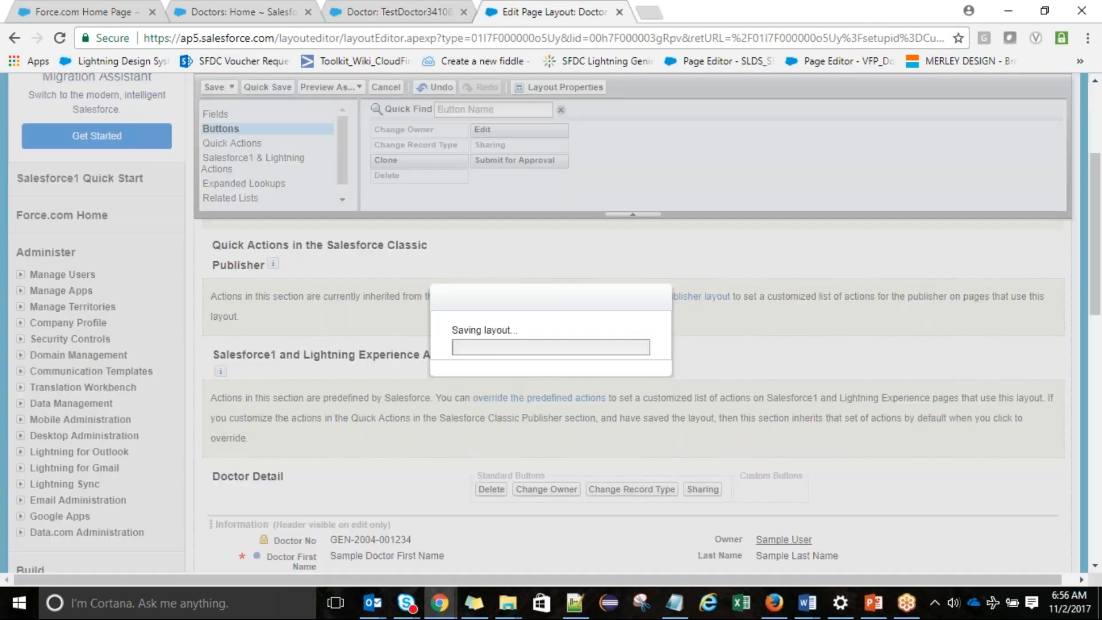
{"action": "left_click", "coordinate": [396, 11]}
{"action": "left_click", "coordinate": [391, 39]}
{"action": "key", "text": "Return"}
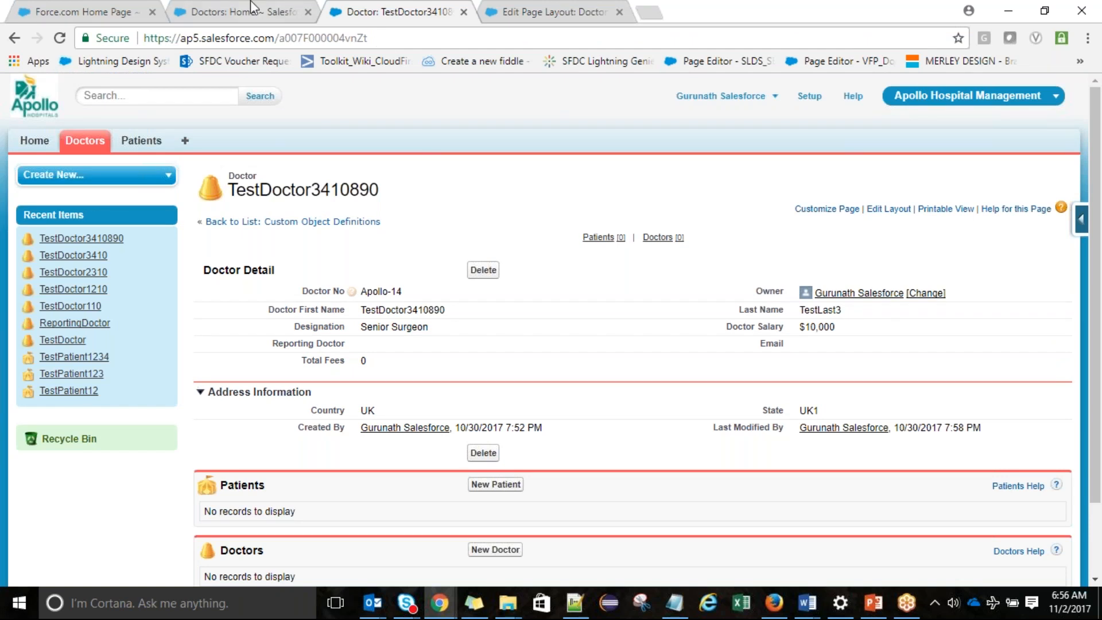
Drag Edit and Clone back into the standard buttons after Delete and save the Doctor Layout
{"action": "left_click", "coordinate": [617, 8]}
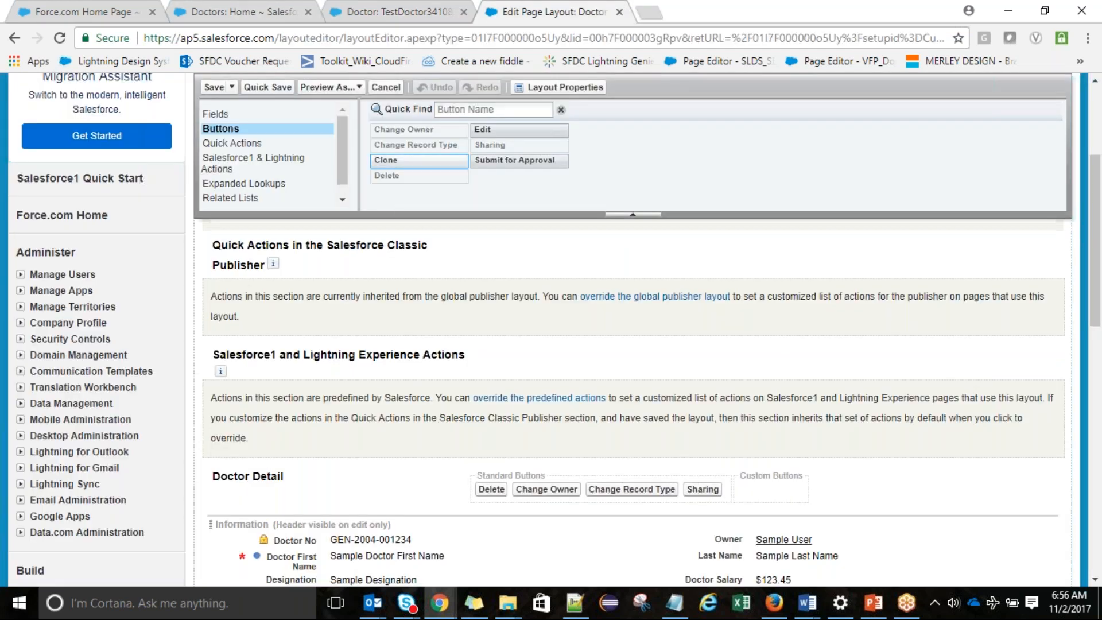
{"action": "left_click", "coordinate": [1101, 240]}
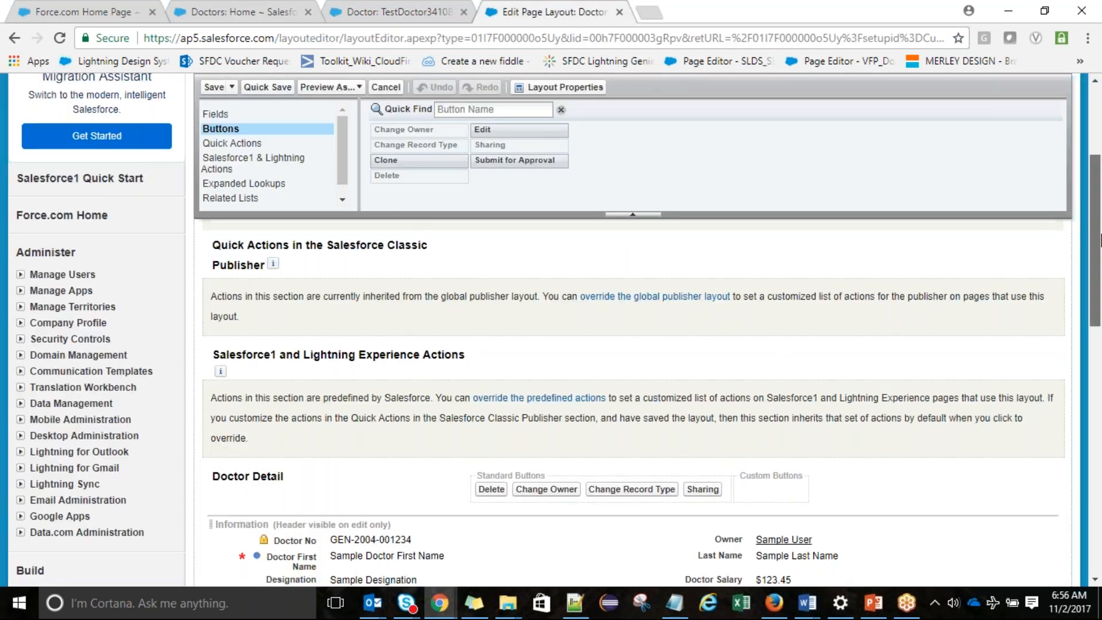
{"action": "left_click_drag", "start_coordinate": [1100, 240], "coordinate": [1101, 281]}
{"action": "mouse_move", "coordinate": [482, 129]}
{"action": "left_mouse_down"}
{"action": "mouse_move", "coordinate": [459, 192]}
{"action": "mouse_move", "coordinate": [470, 363]}
{"action": "left_mouse_up"}
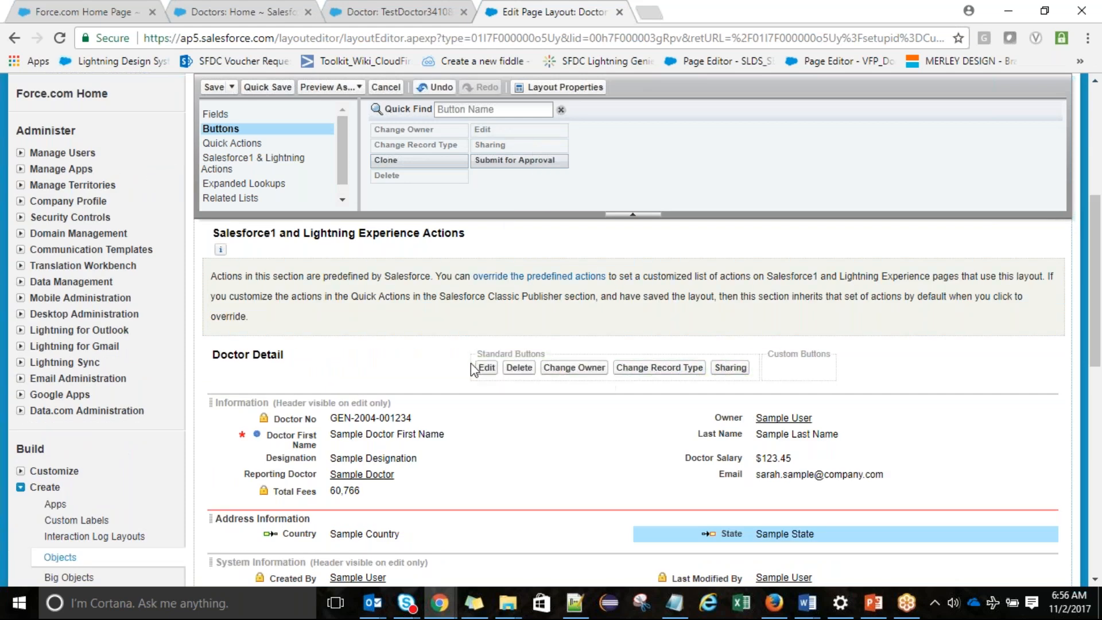
{"action": "mouse_move", "coordinate": [435, 163]}
{"action": "left_mouse_down"}
{"action": "mouse_move", "coordinate": [509, 225]}
{"action": "mouse_move", "coordinate": [508, 279]}
{"action": "mouse_move", "coordinate": [554, 367]}
{"action": "left_mouse_up"}
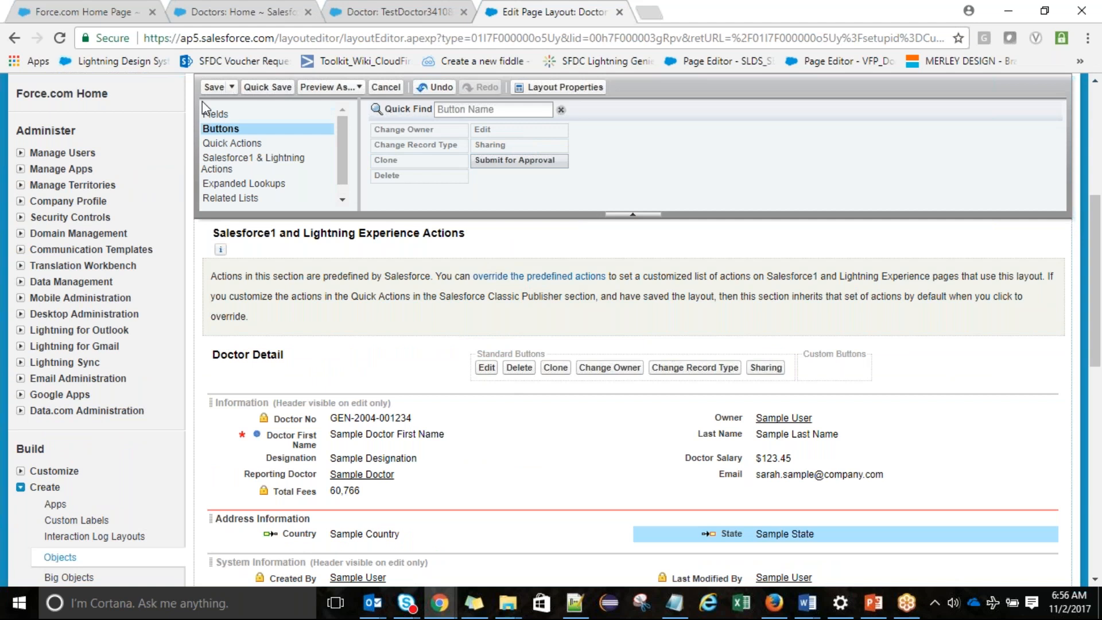
{"action": "left_click", "coordinate": [216, 87]}
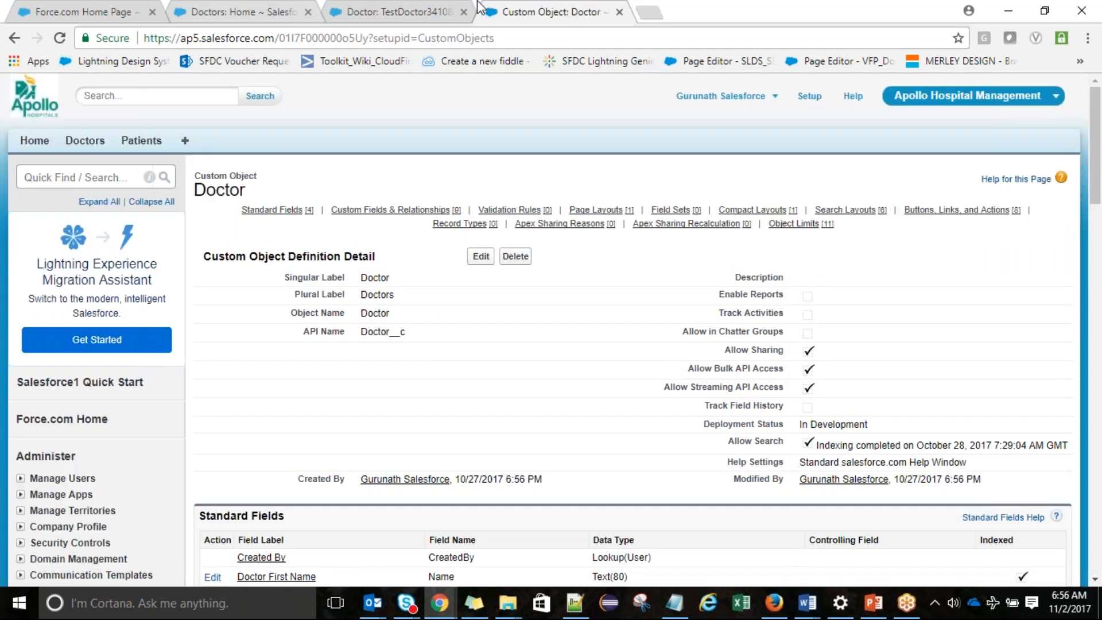
Reload TestDoctor3410890, then open Doctor Layout for editing from the Doctor object's Page Layouts list
{"action": "left_click", "coordinate": [425, 4]}
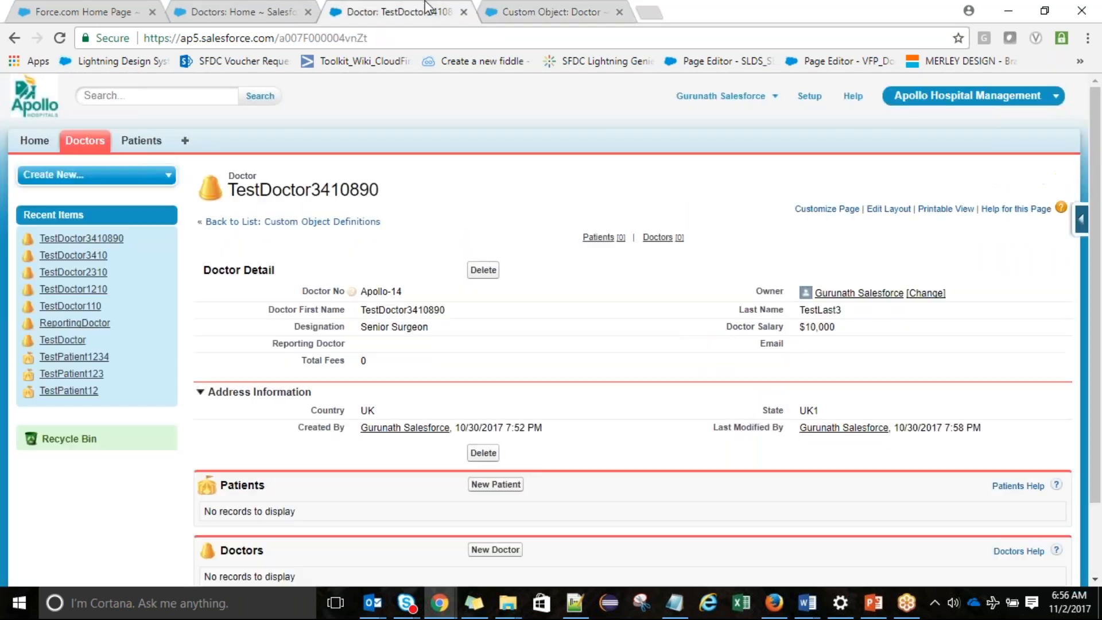
{"action": "left_click", "coordinate": [435, 36]}
{"action": "key", "text": "Return"}
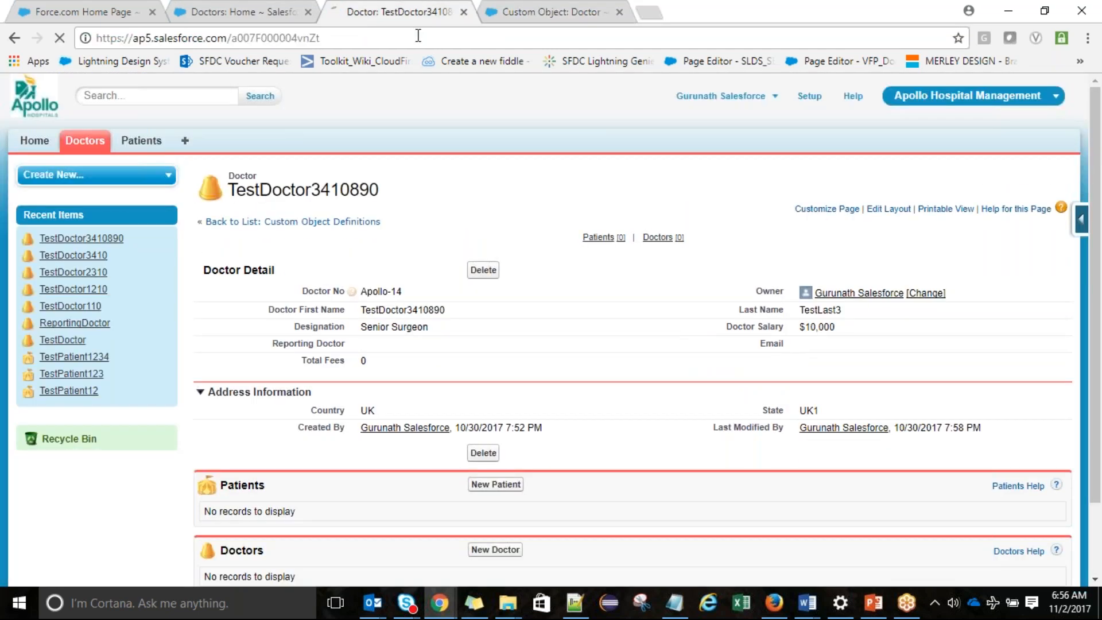
{"action": "left_click", "coordinate": [574, 12]}
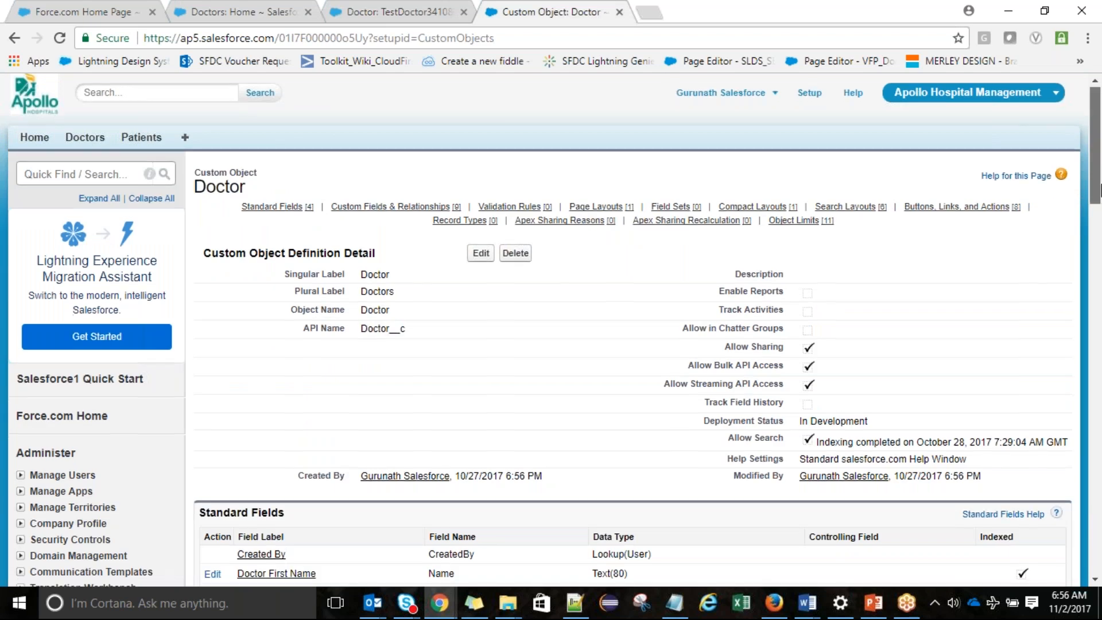
{"action": "left_click_drag", "start_coordinate": [1100, 145], "coordinate": [1099, 360]}
{"action": "left_click", "coordinate": [212, 176]}
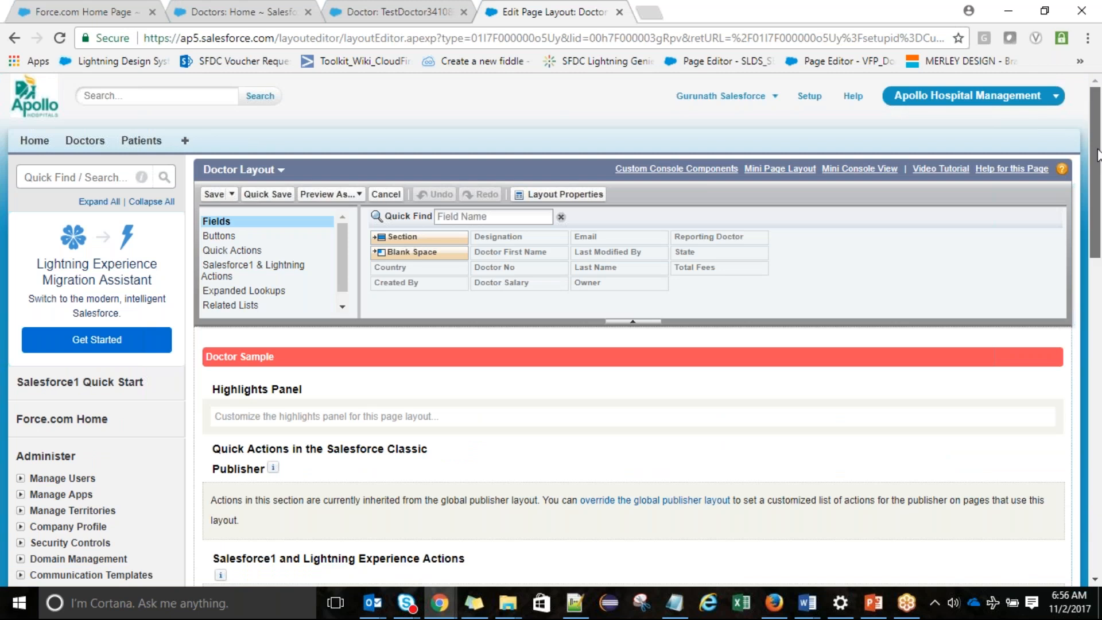
Scroll down to the Related Lists section and open the Patients related list properties
{"action": "left_click_drag", "start_coordinate": [1101, 228], "coordinate": [1021, 351]}
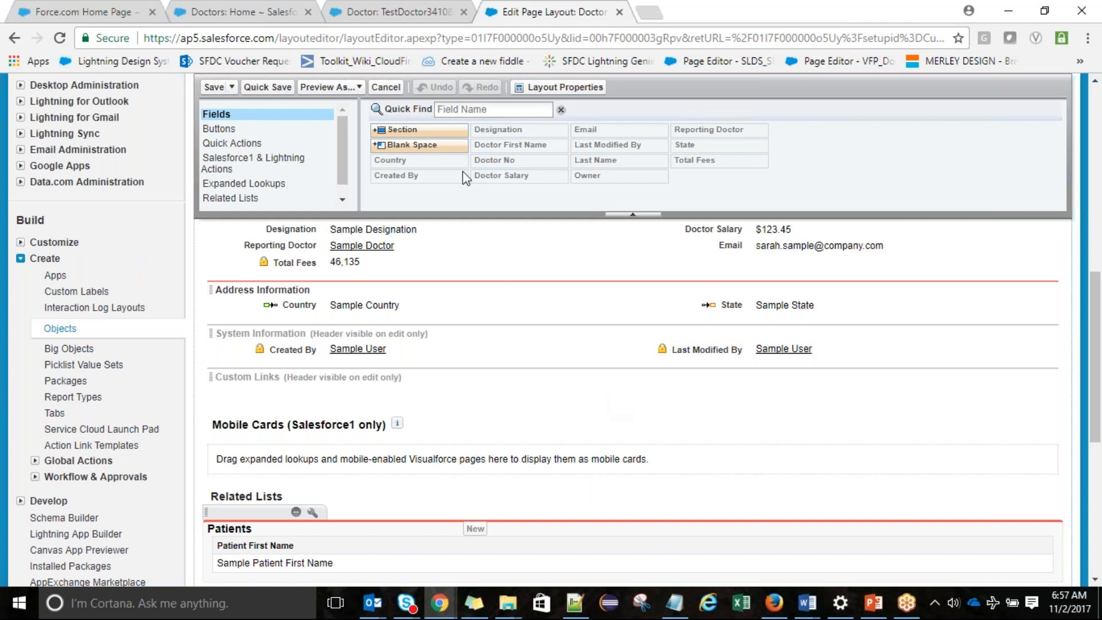
{"action": "left_click", "coordinate": [303, 134]}
{"action": "scroll", "coordinate": [1052, 185], "scroll_direction": "up", "scroll_amount": 6}
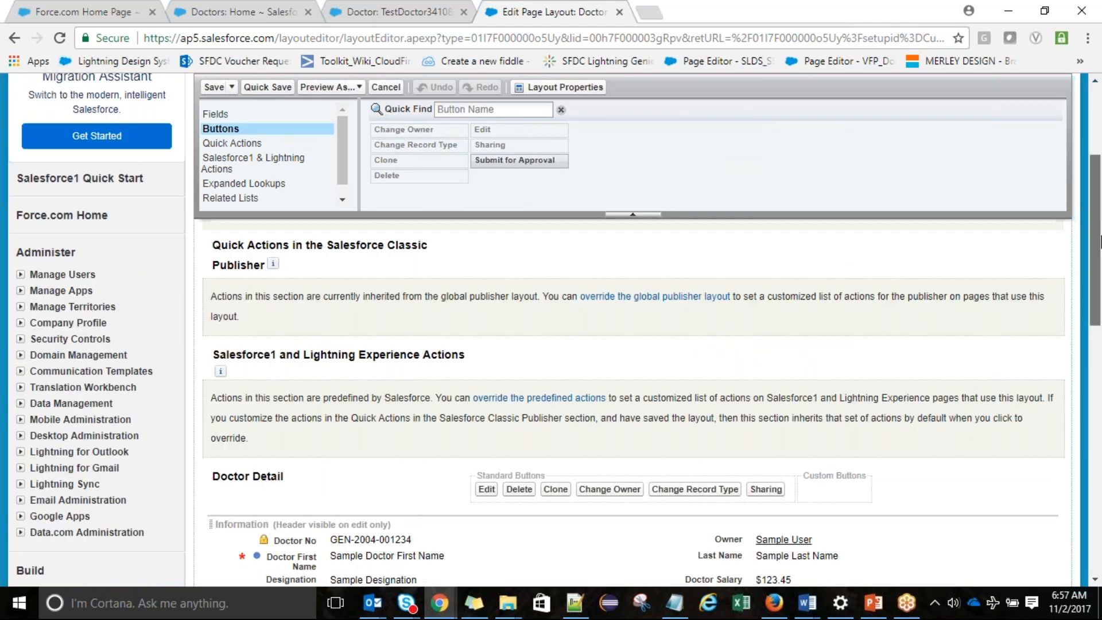
{"action": "left_click_drag", "start_coordinate": [1099, 241], "coordinate": [1099, 408]}
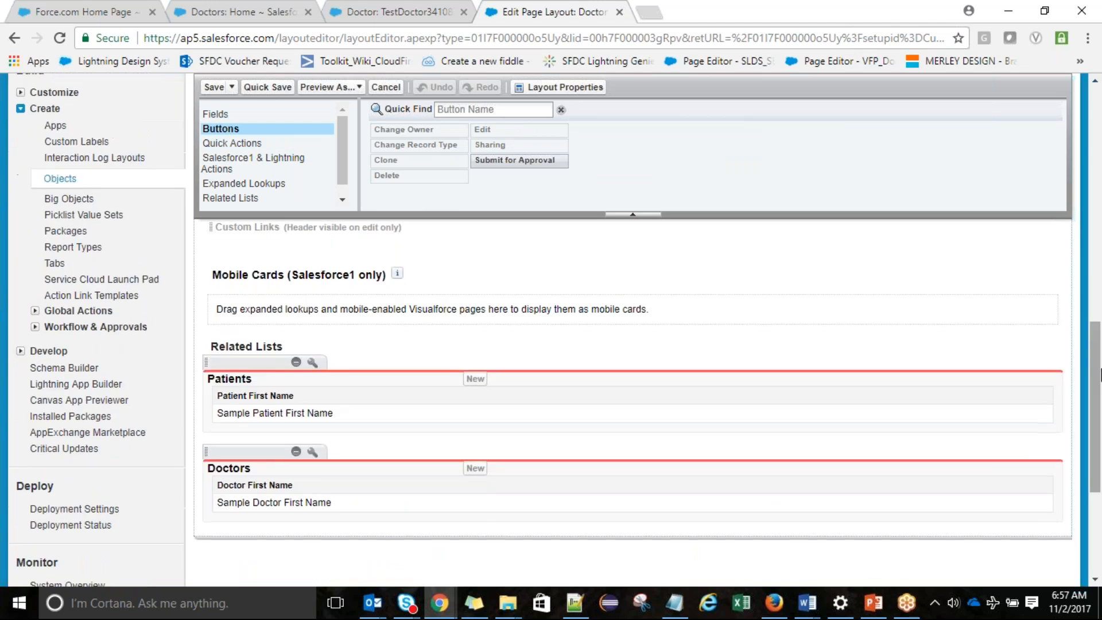
{"action": "left_click", "coordinate": [313, 364]}
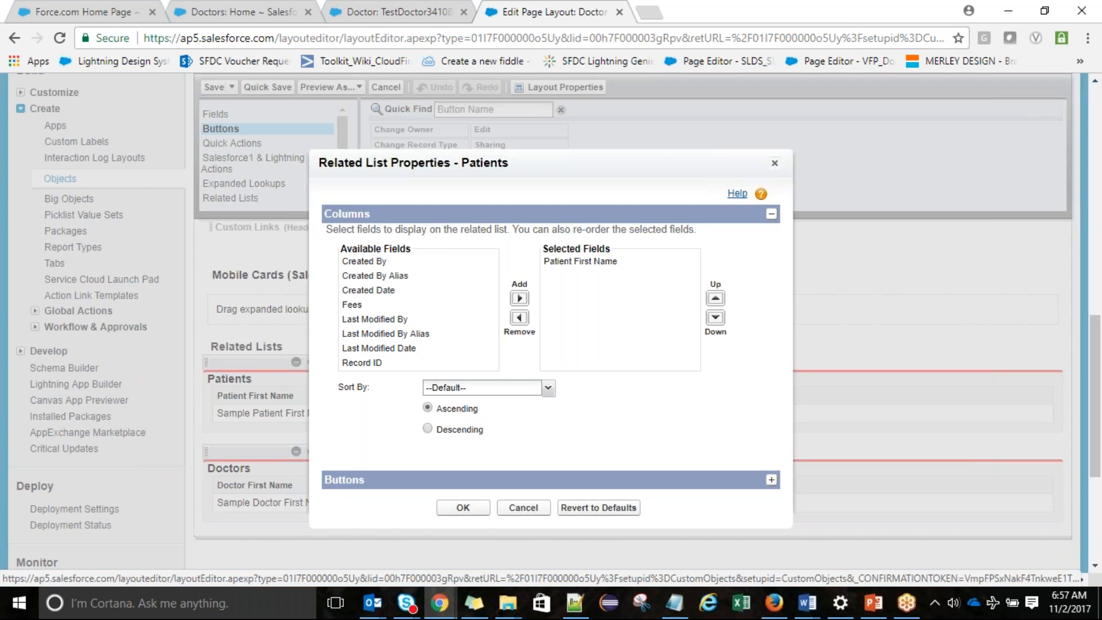
Add Fees, Created Date and Created By columns to Patients, sort by Fees, and Quick Save
{"action": "left_click", "coordinate": [352, 305]}
{"action": "left_click", "coordinate": [520, 298]}
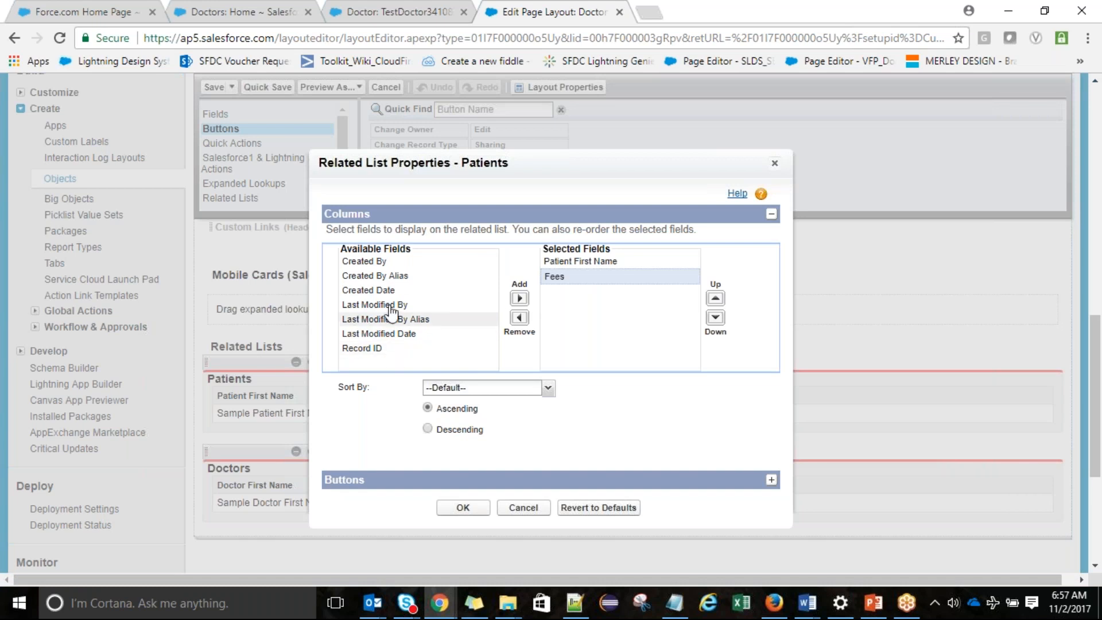
{"action": "left_click", "coordinate": [426, 294]}
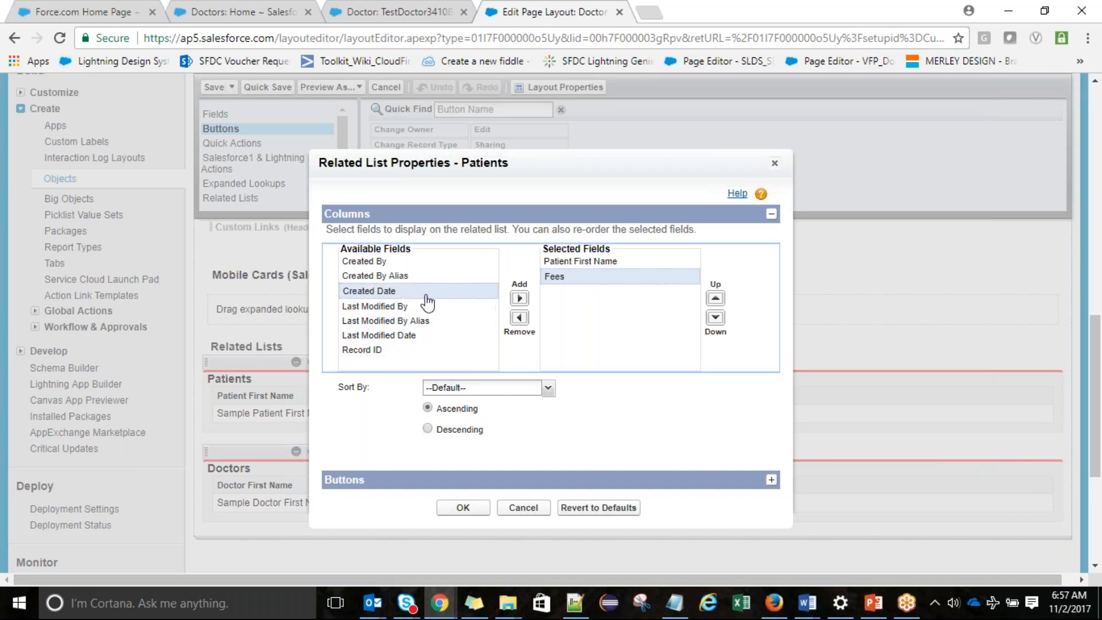
{"action": "left_click", "coordinate": [519, 298]}
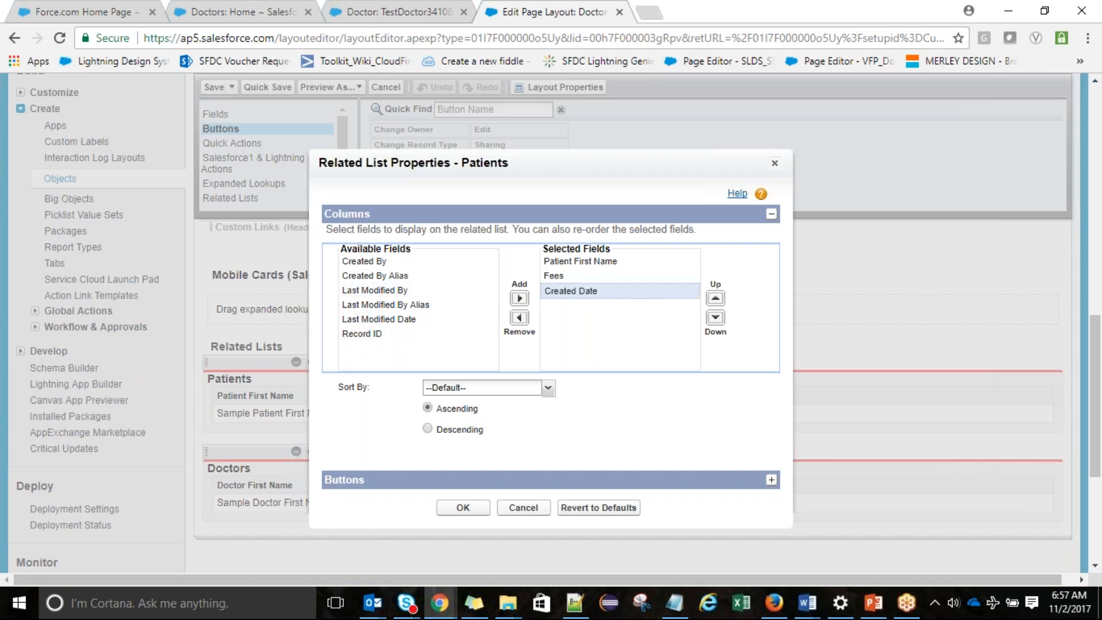
{"action": "left_click", "coordinate": [386, 265]}
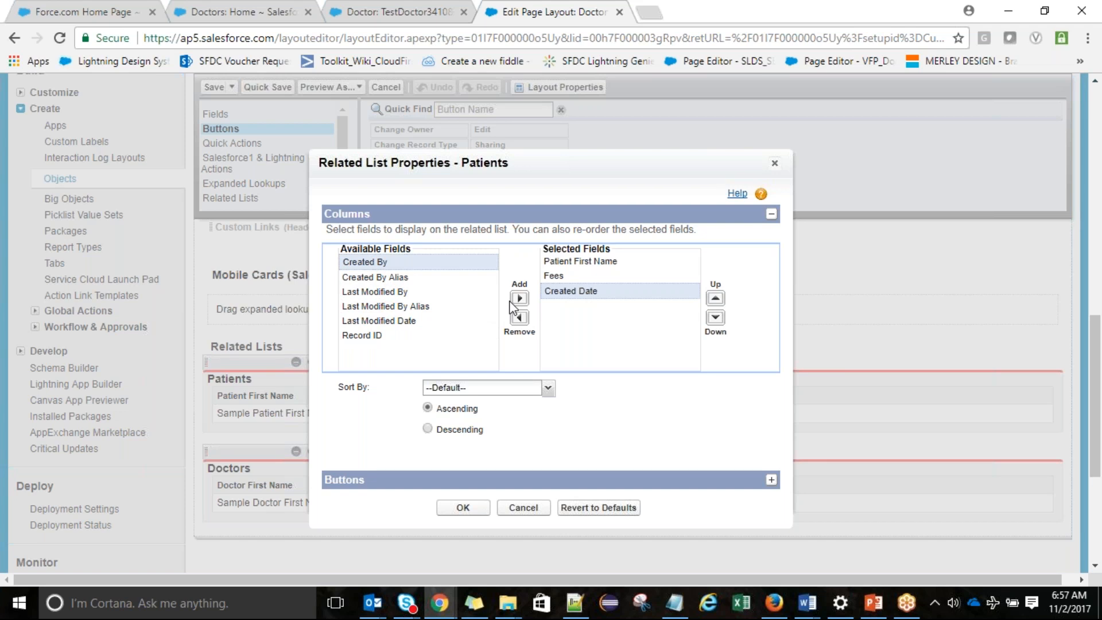
{"action": "left_click", "coordinate": [519, 298]}
{"action": "left_click", "coordinate": [533, 394]}
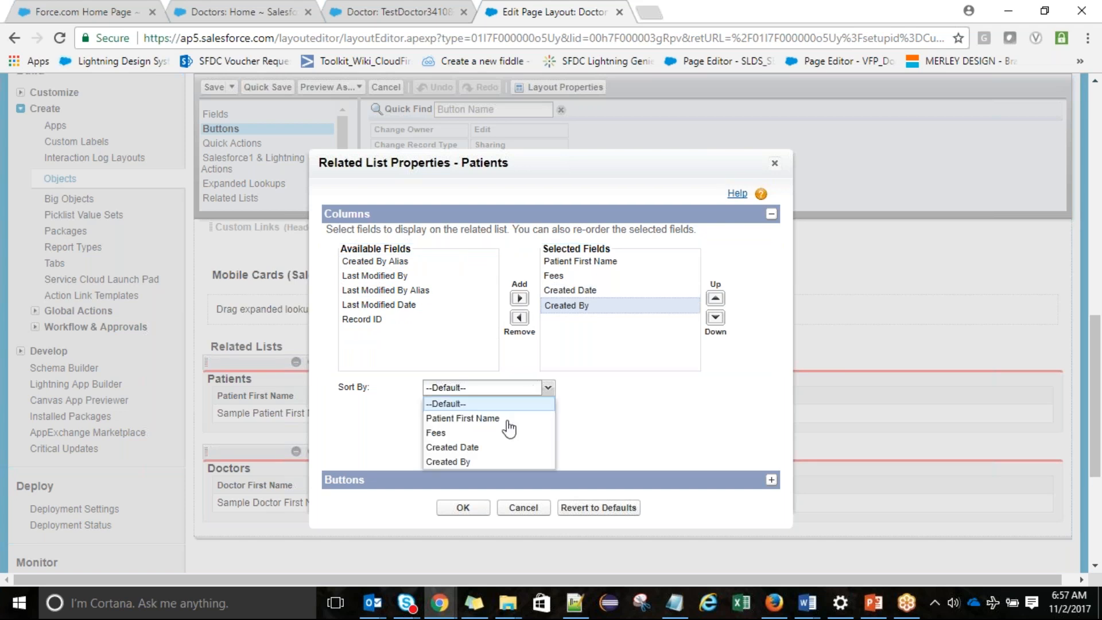
{"action": "left_click", "coordinate": [489, 434]}
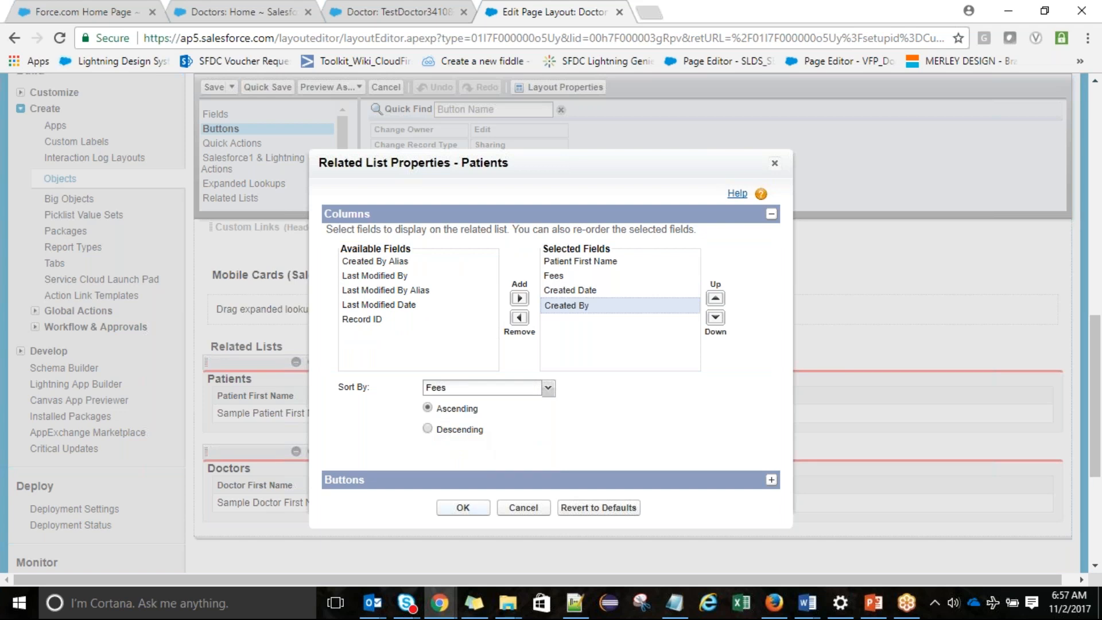
{"action": "left_click", "coordinate": [463, 508]}
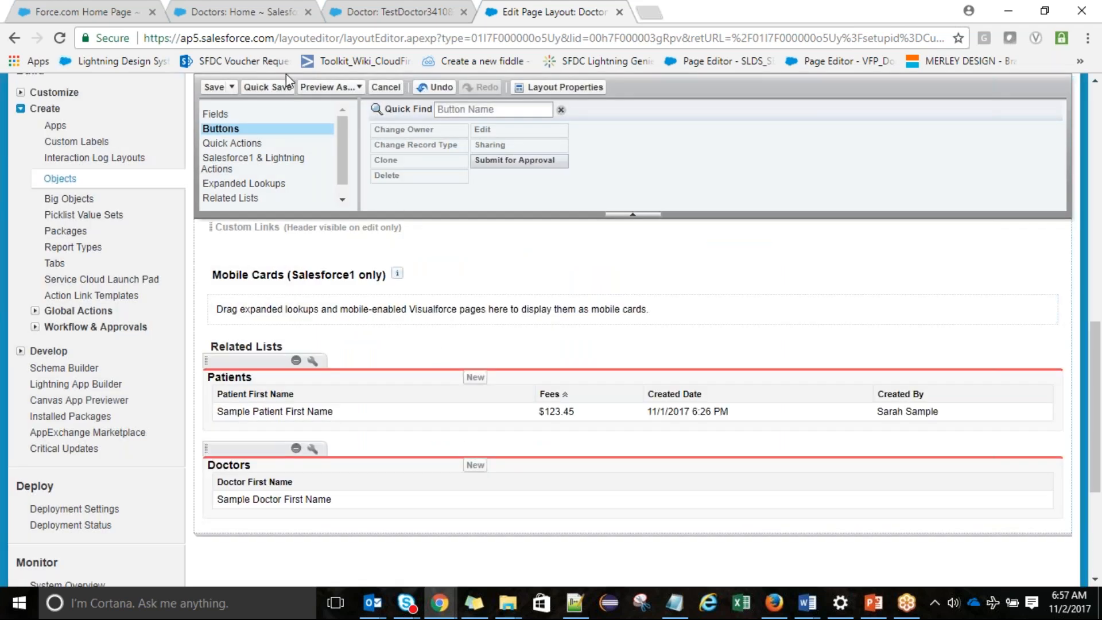
{"action": "left_click", "coordinate": [270, 87]}
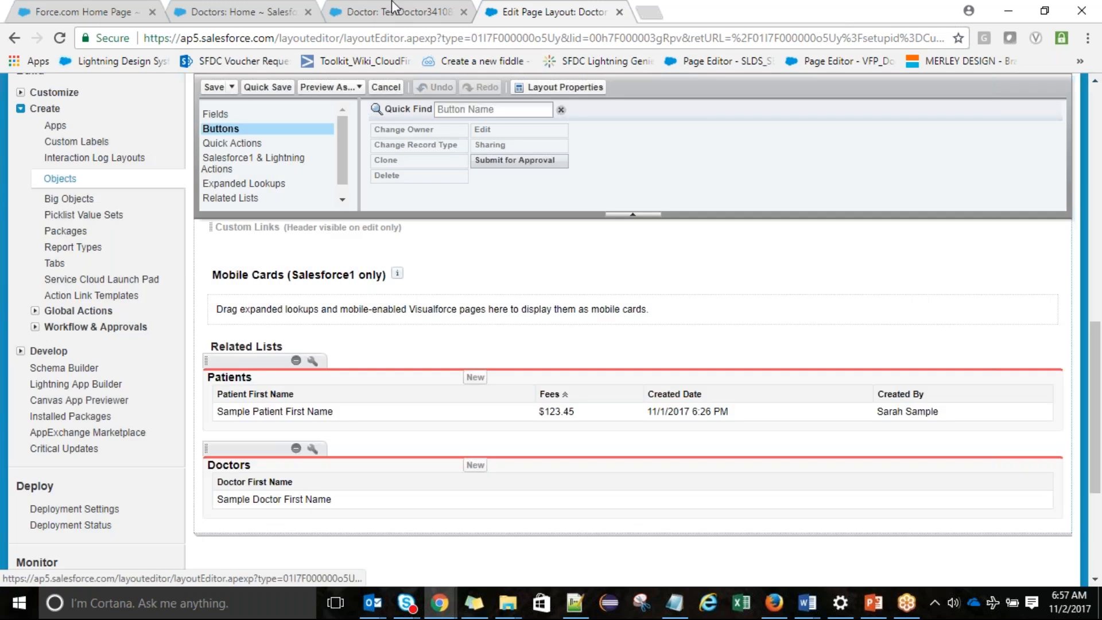
Reload the doctor record and create patient NewTestRel with Fees 100
{"action": "left_click", "coordinate": [402, 9]}
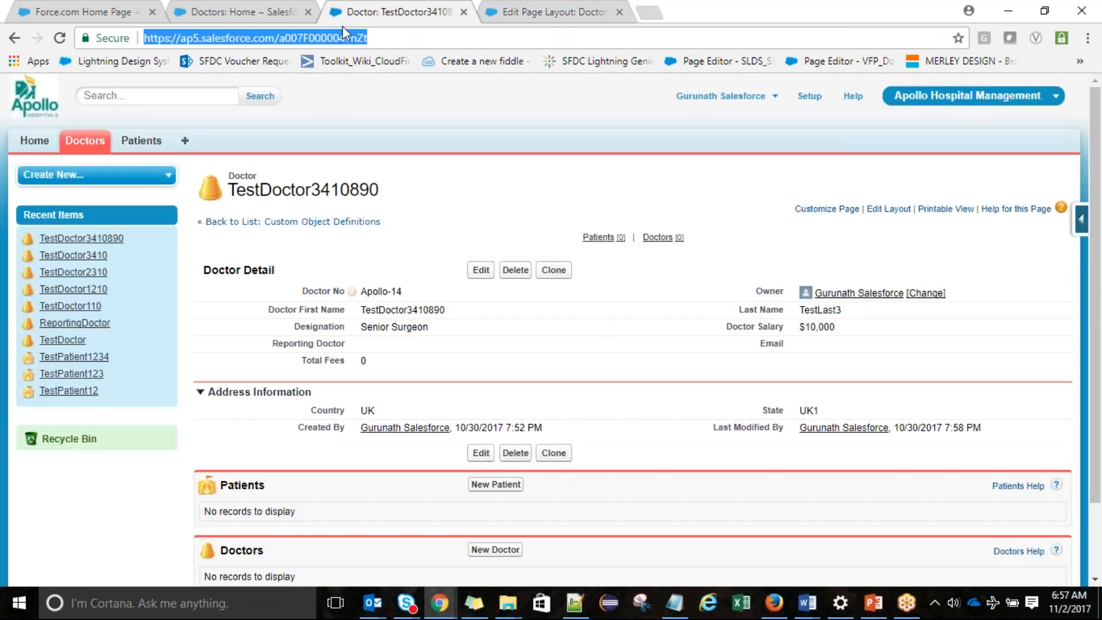
{"action": "key", "text": "Return"}
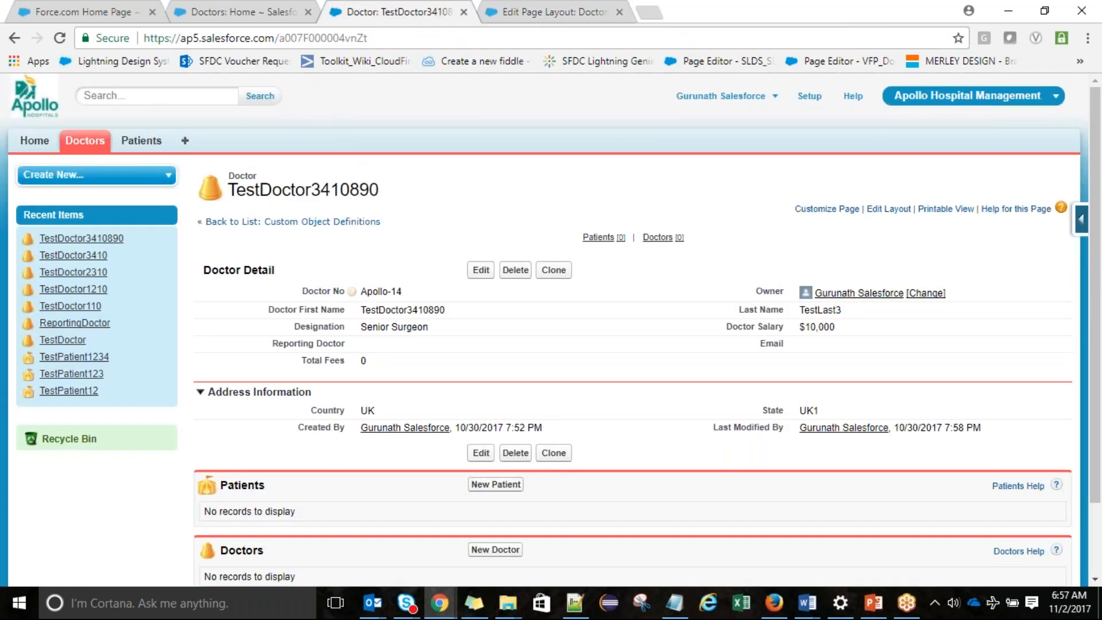
{"action": "left_click", "coordinate": [475, 487]}
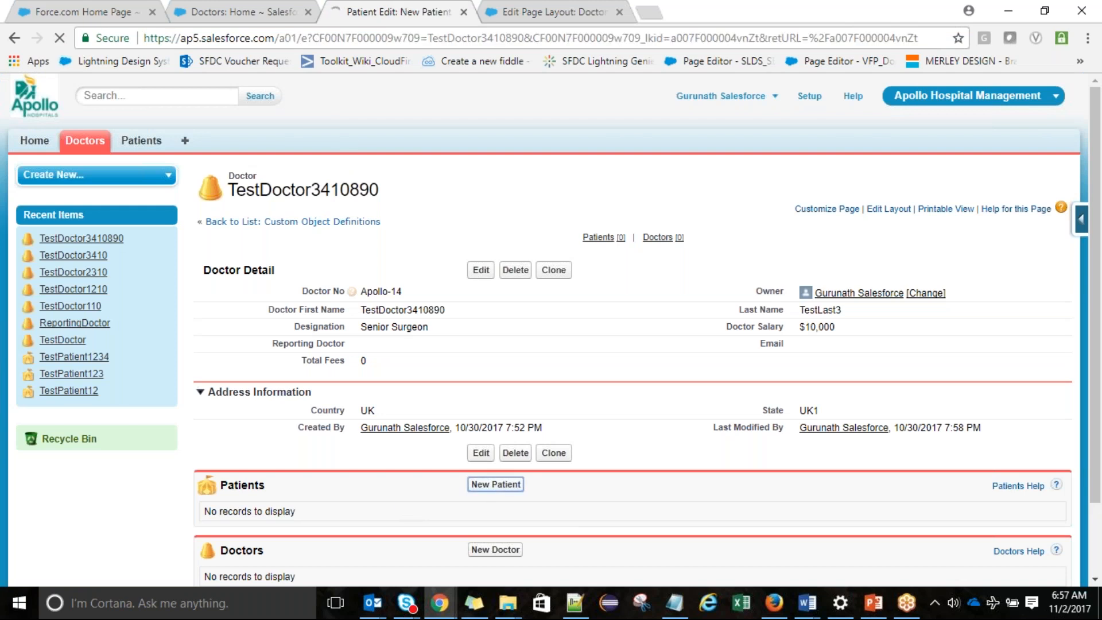
{"action": "type", "text": "NewTest"}
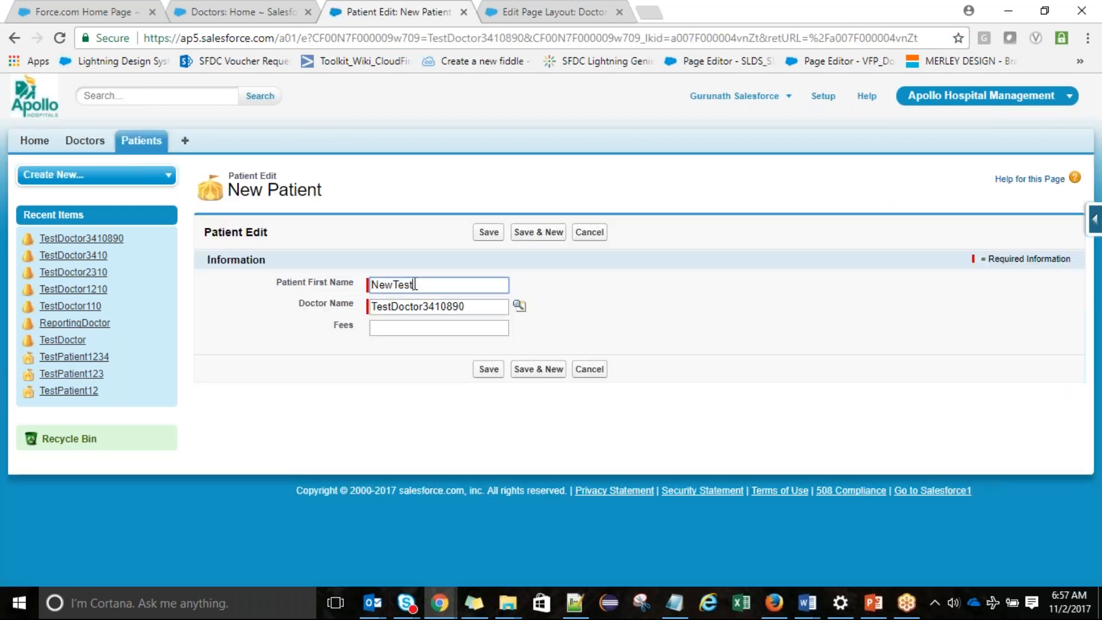
{"action": "type", "text": "Rel"}
{"action": "left_click", "coordinate": [494, 331]}
{"action": "type", "text": "100"}
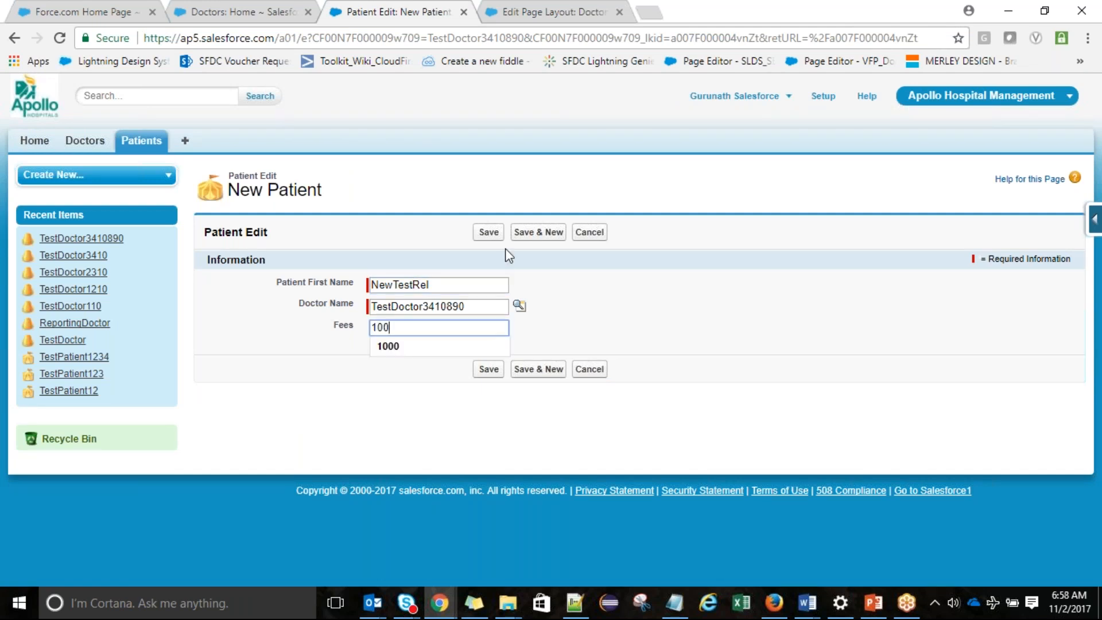
{"action": "left_click", "coordinate": [489, 230]}
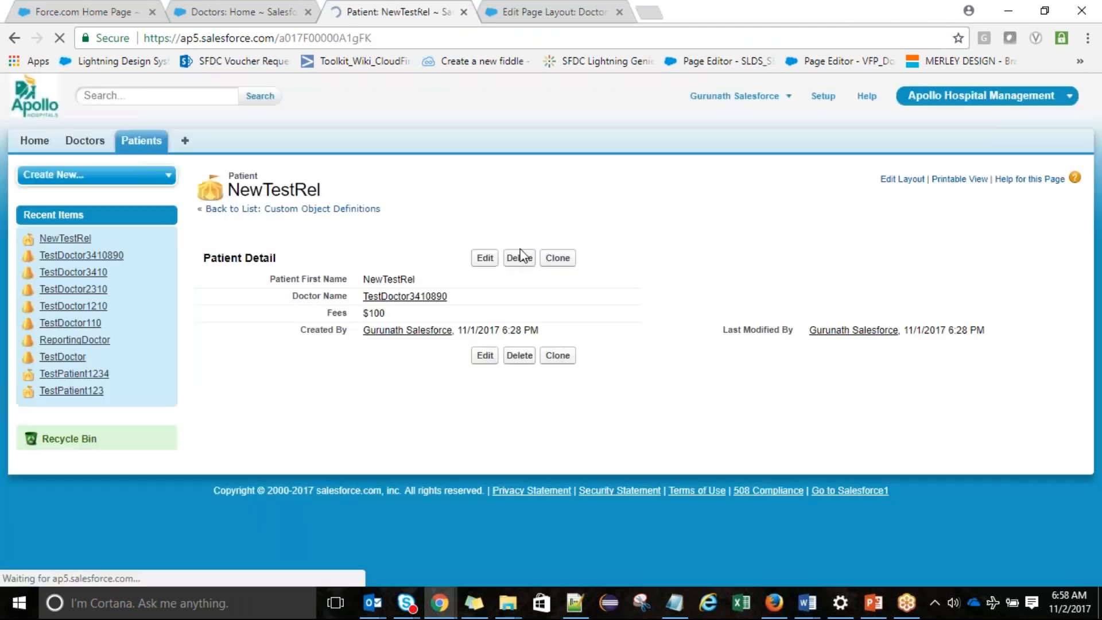
Clone it as NewTestRel2 with Fees 200, save, and return to TestDoctor3410890
{"action": "left_click", "coordinate": [557, 257]}
{"action": "key", "text": "Right"}
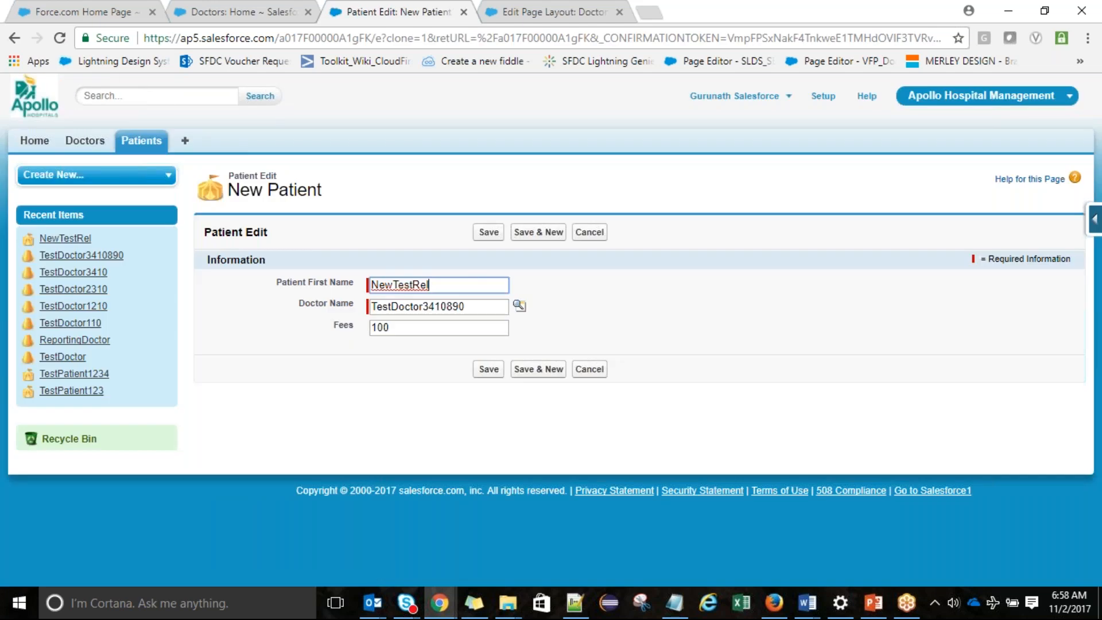
{"action": "type", "text": "2"}
{"action": "left_click", "coordinate": [374, 329]}
{"action": "key", "text": "Delete"}
{"action": "type", "text": "2"}
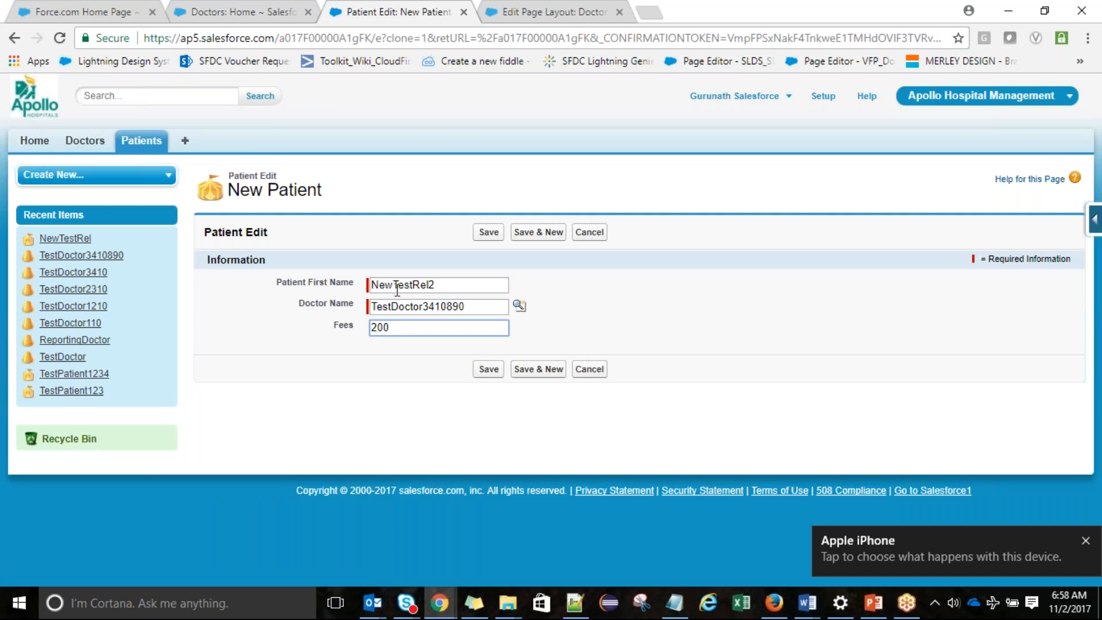
{"action": "left_click", "coordinate": [488, 232]}
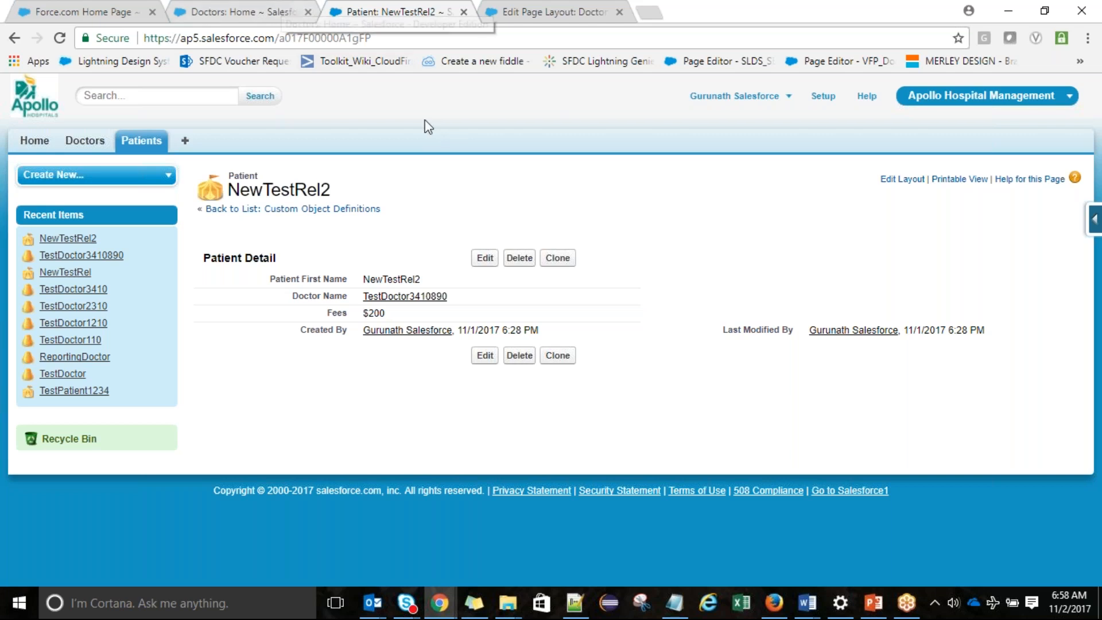
{"action": "left_click", "coordinate": [381, 297]}
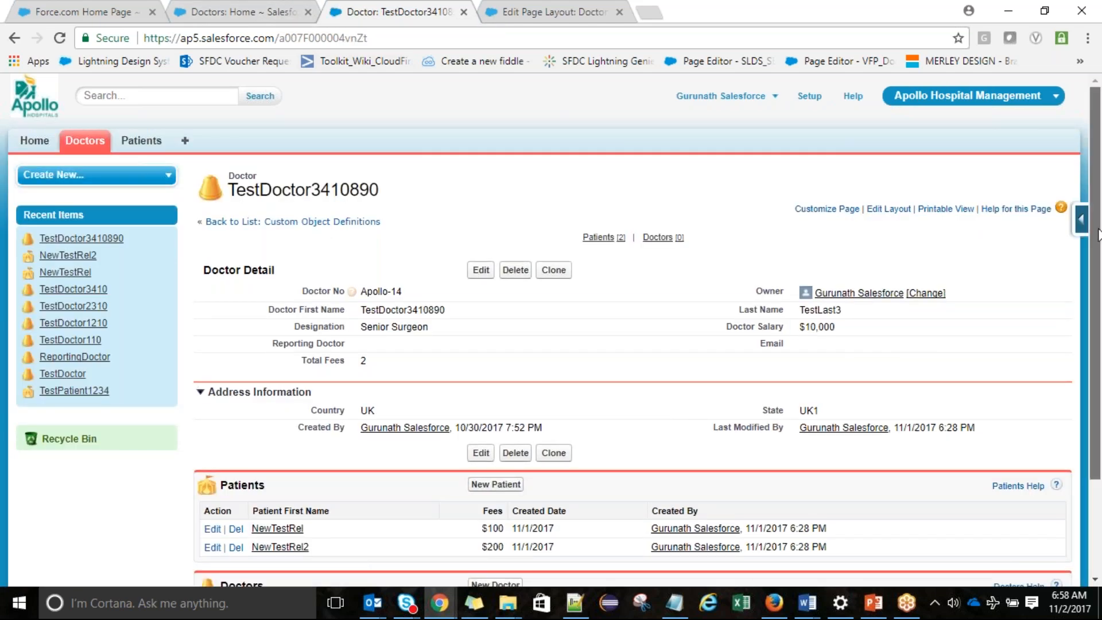
Review TestDoctor3410890's Patients list, then return to the Doctor Layout editor
{"action": "scroll", "coordinate": [1097, 235], "scroll_direction": "down", "scroll_amount": 3}
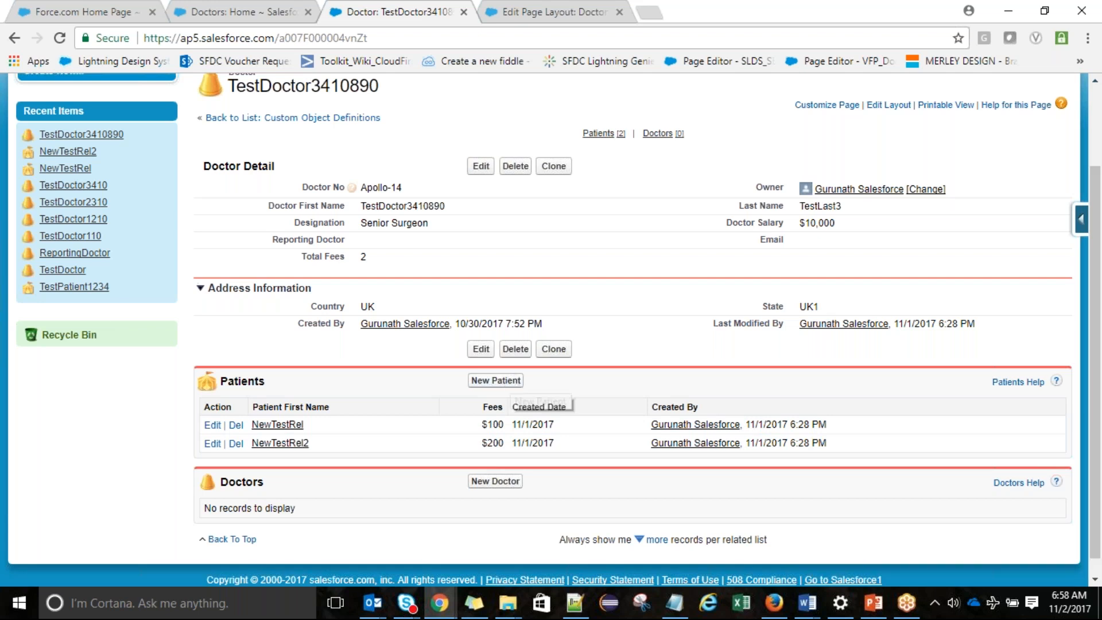
{"action": "left_click", "coordinate": [514, 8]}
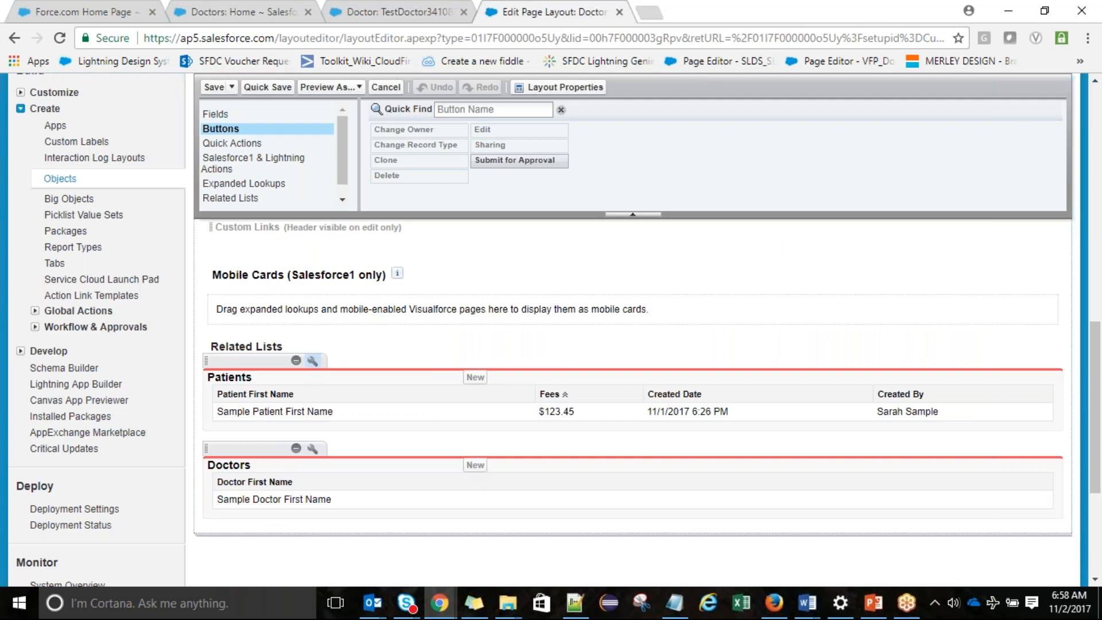
Uncheck the standard New button on the Patients related list and Quick Save the layout
{"action": "left_click", "coordinate": [312, 361]}
{"action": "left_click", "coordinate": [344, 471]}
{"action": "left_click", "coordinate": [343, 290]}
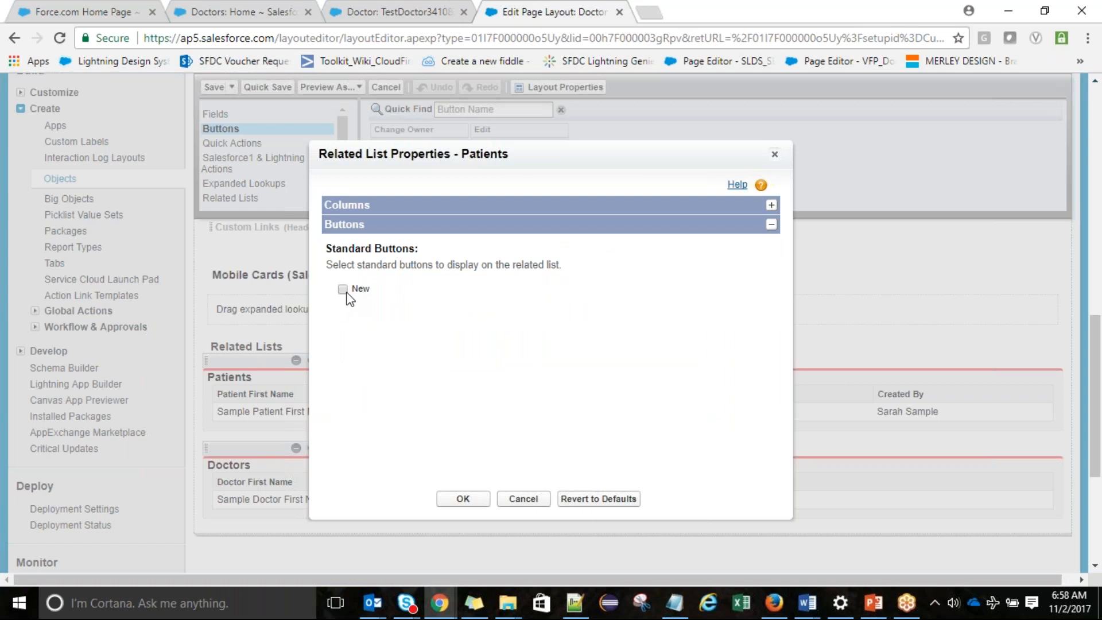
{"action": "left_click", "coordinate": [462, 497]}
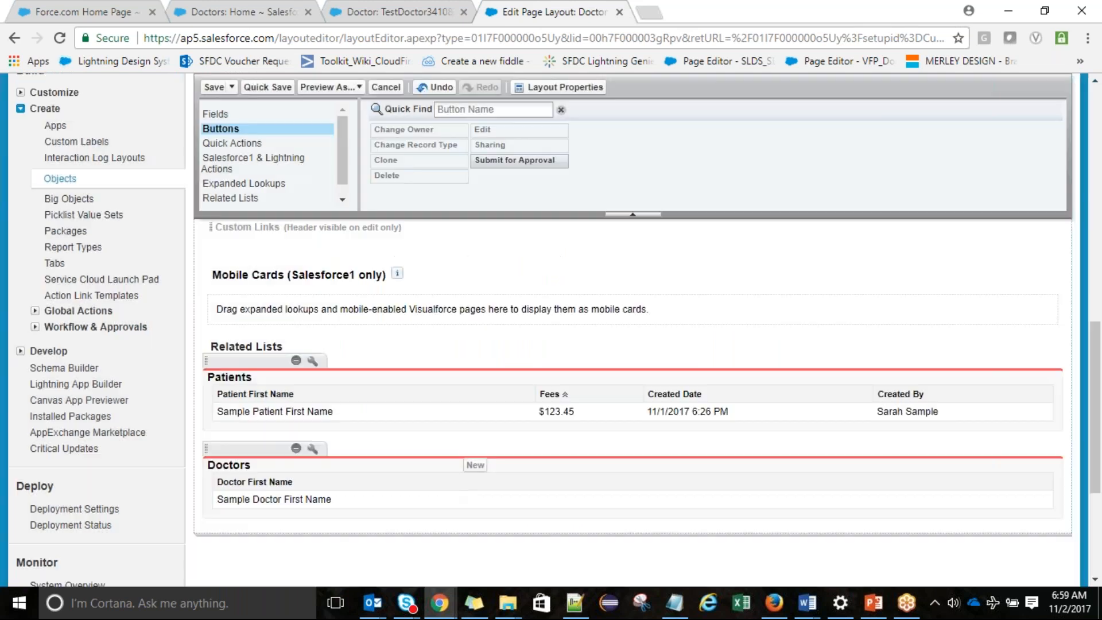
{"action": "left_click", "coordinate": [263, 87]}
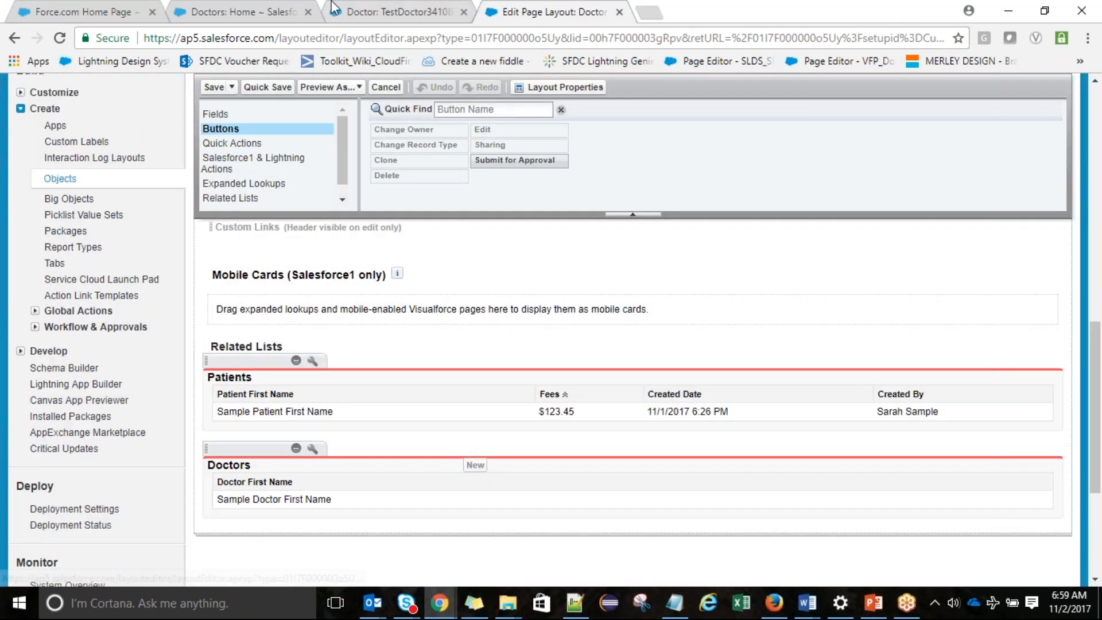
Reload TestDoctor3410890 to confirm New is gone, then go back to the layout editor
{"action": "left_click", "coordinate": [354, 12]}
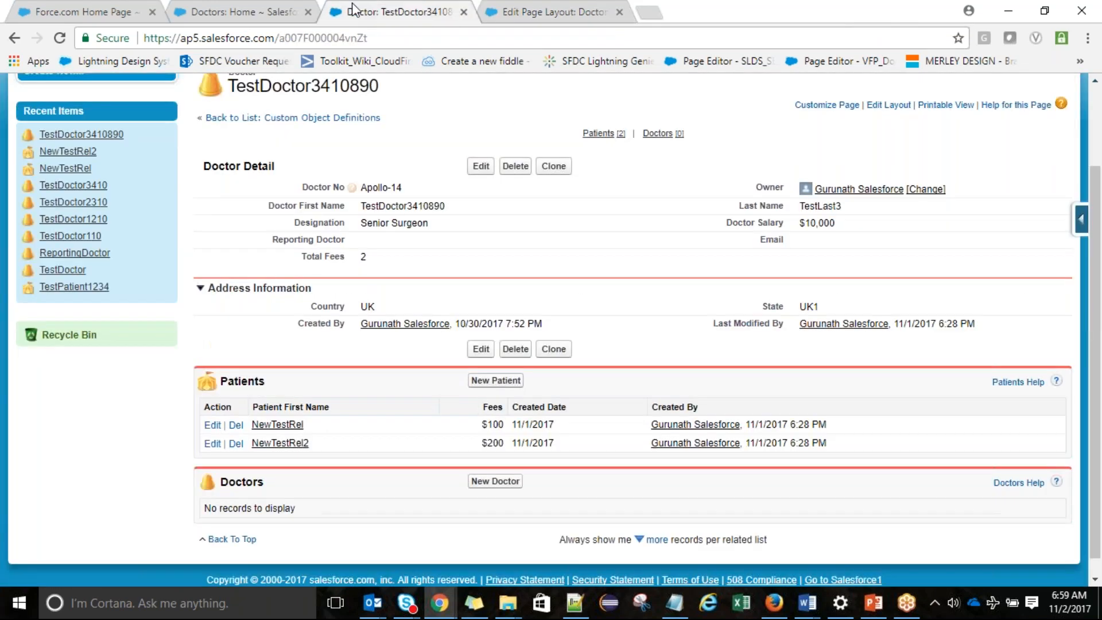
{"action": "left_click", "coordinate": [374, 35]}
{"action": "key", "text": "Return"}
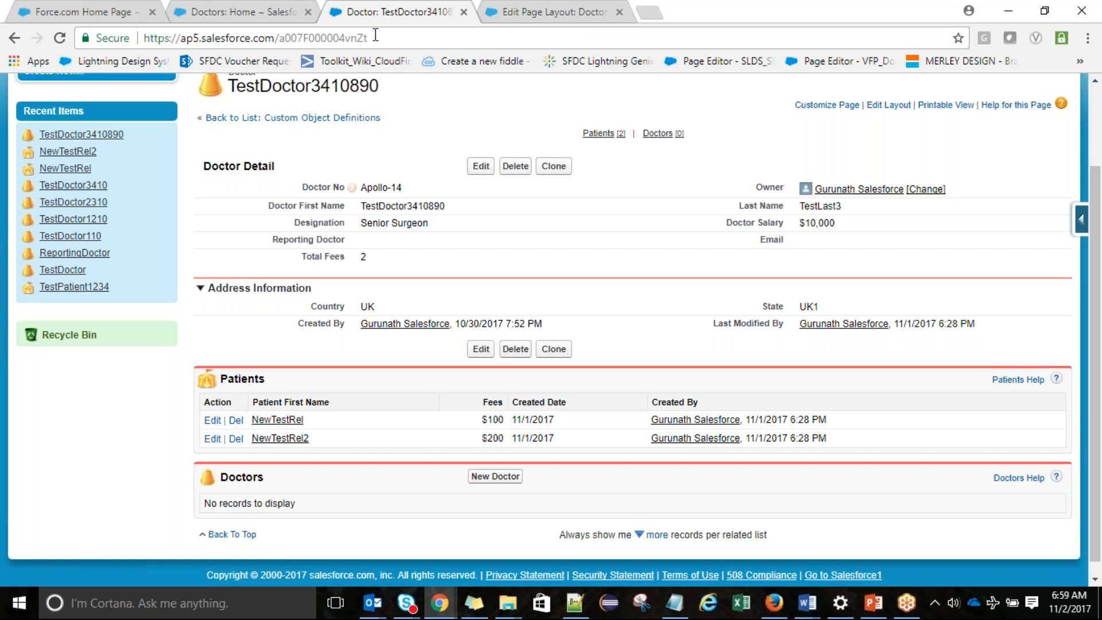
{"action": "left_click", "coordinate": [583, 9]}
Save the current layout, then create a new Doctor page layout named 'Doctor Layout1'
{"action": "left_click", "coordinate": [212, 87]}
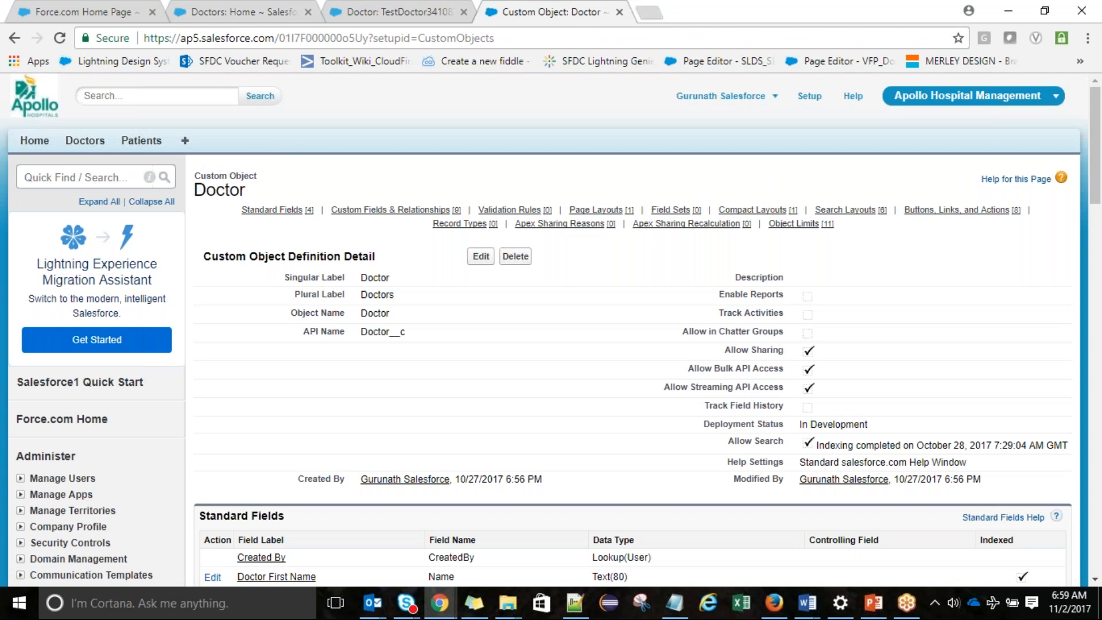
{"action": "scroll", "coordinate": [1096, 147], "scroll_direction": "down", "scroll_amount": 1}
{"action": "left_click_drag", "start_coordinate": [1098, 178], "coordinate": [1098, 342]}
{"action": "left_click", "coordinate": [481, 205]}
{"action": "left_click", "coordinate": [468, 298]}
{"action": "type", "text": "Doctor Layour1"}
{"action": "left_click", "coordinate": [440, 296]}
{"action": "key", "text": "BackSpace"}
{"action": "type", "text": "t1"}
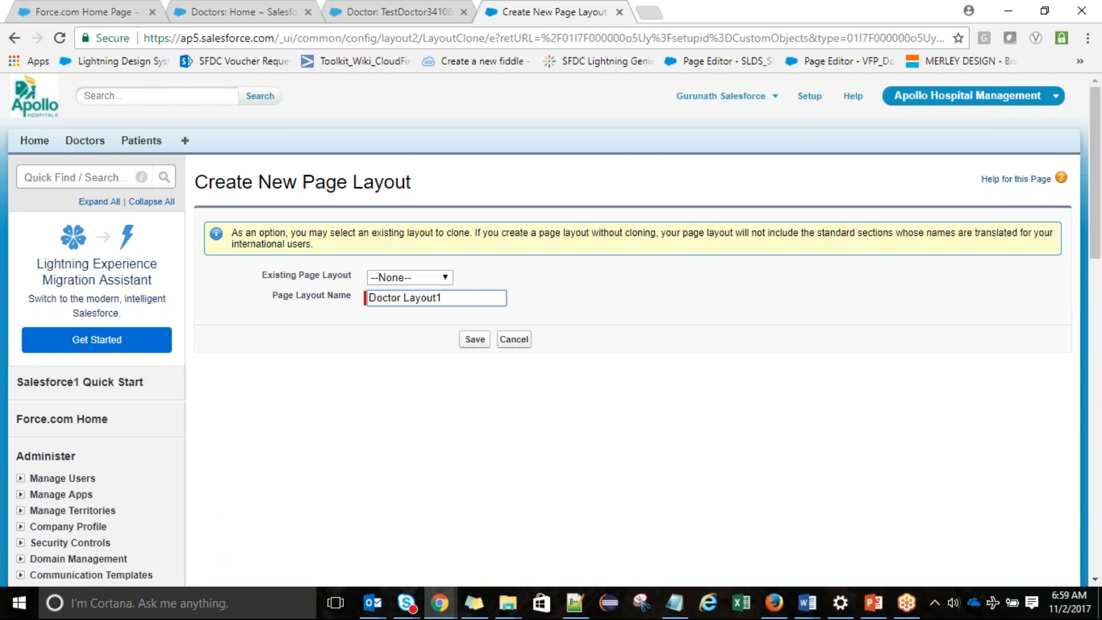
{"action": "left_click", "coordinate": [475, 339]}
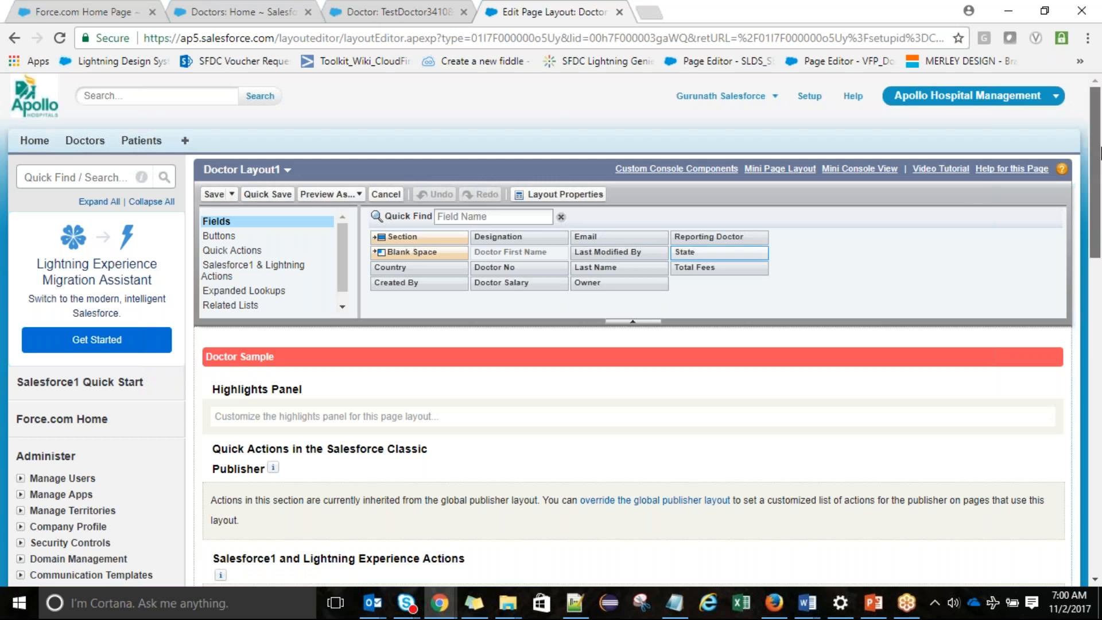
Place Doctor No, Country, Created By on the left; Owner, Last Modified By, Designation, Email on the right
{"action": "scroll", "coordinate": [1100, 154], "scroll_direction": "down", "scroll_amount": 1}
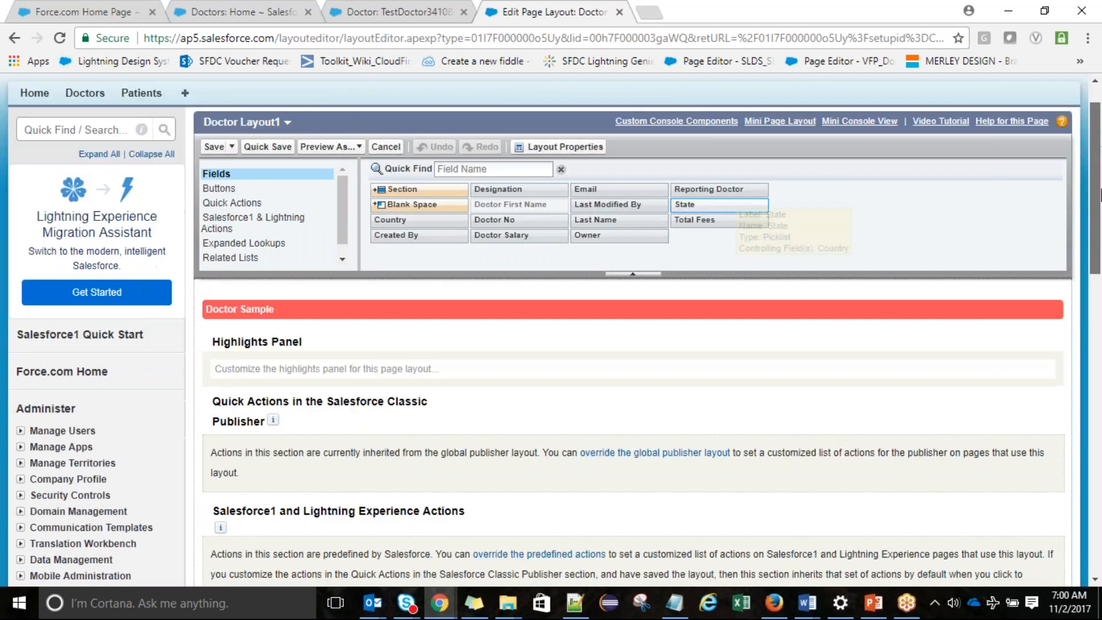
{"action": "left_click_drag", "start_coordinate": [1099, 195], "coordinate": [1100, 311]}
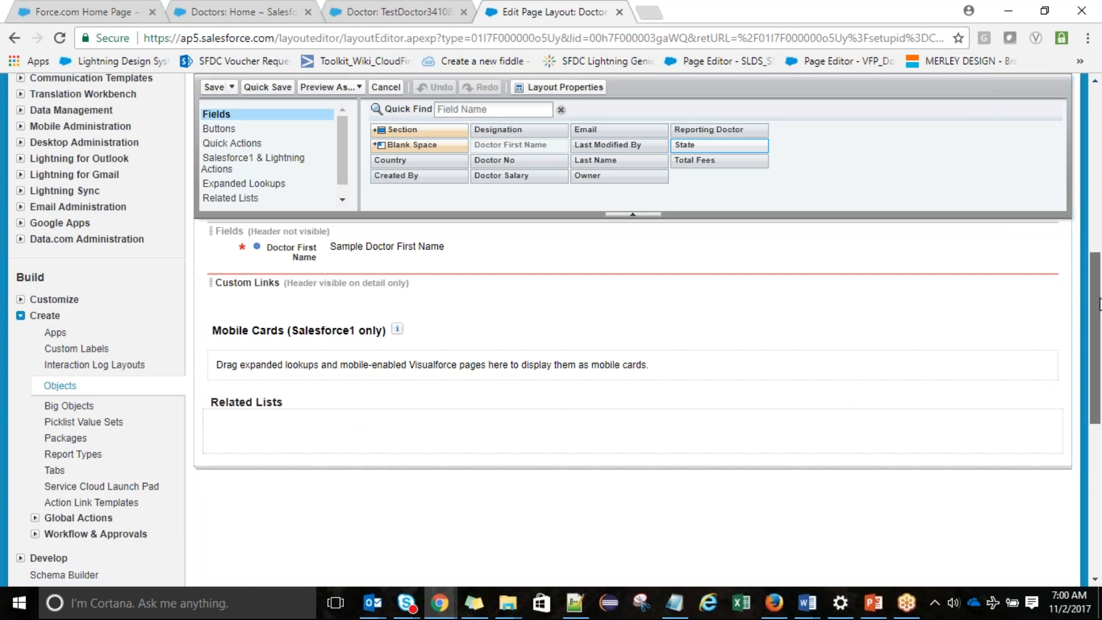
{"action": "left_click_drag", "start_coordinate": [1099, 304], "coordinate": [1100, 244]}
{"action": "left_click_drag", "start_coordinate": [494, 160], "coordinate": [746, 433]}
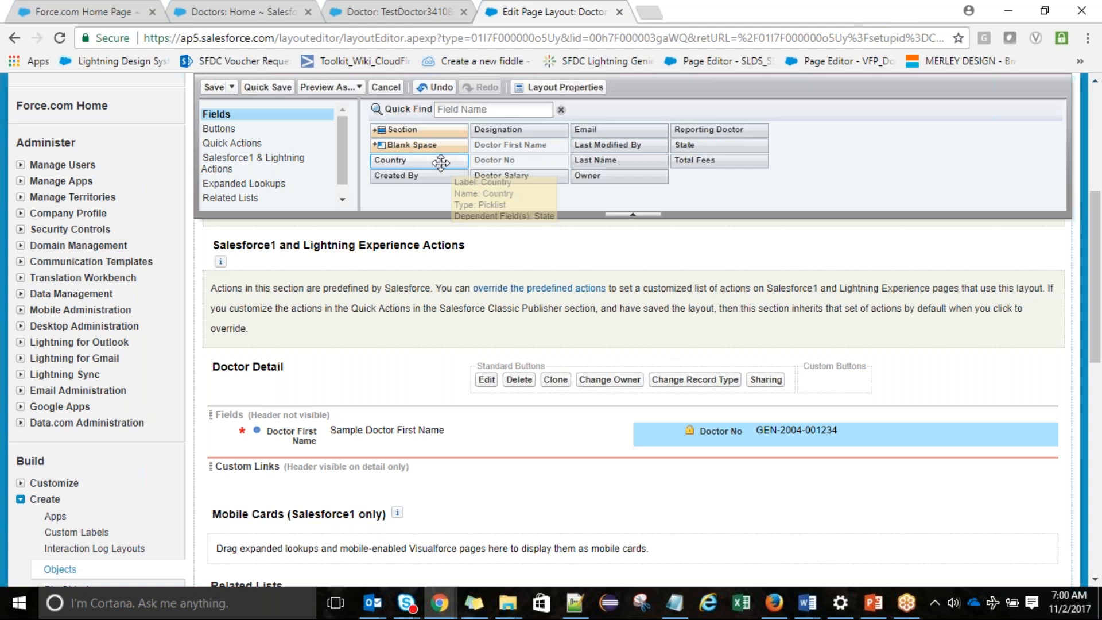
{"action": "left_click_drag", "start_coordinate": [442, 164], "coordinate": [423, 461]}
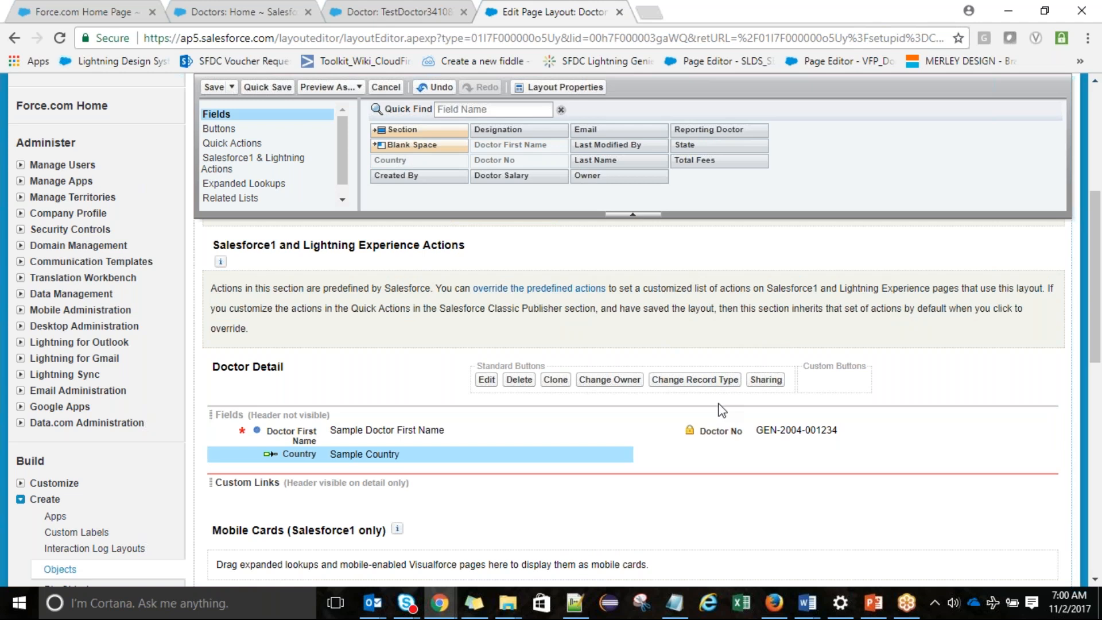
{"action": "left_click_drag", "start_coordinate": [718, 431], "coordinate": [333, 431]}
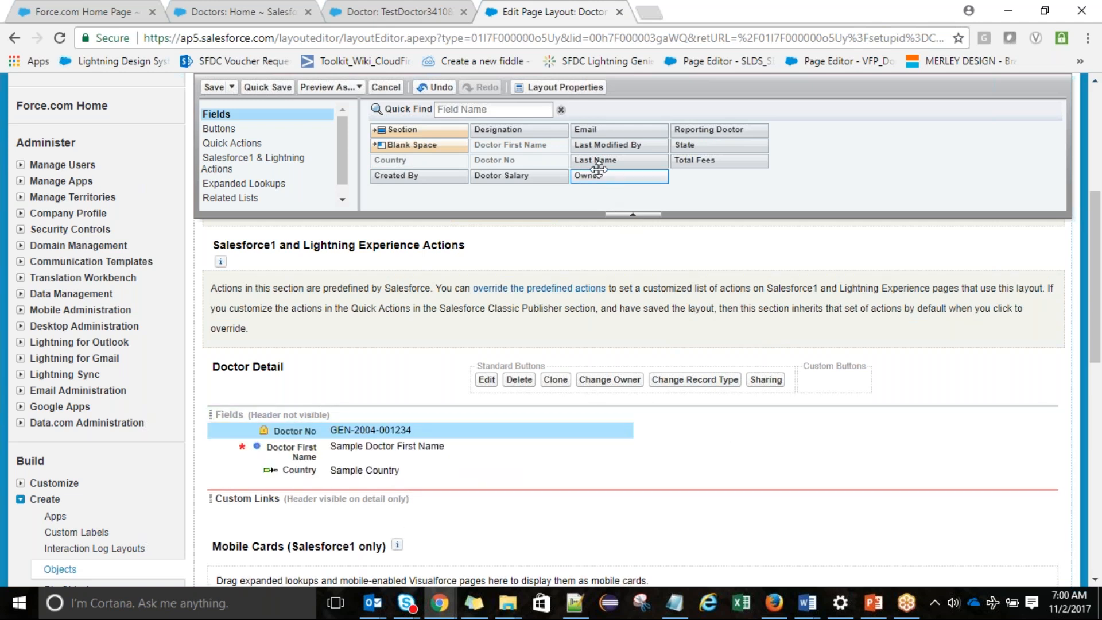
{"action": "left_click_drag", "start_coordinate": [597, 173], "coordinate": [660, 425]}
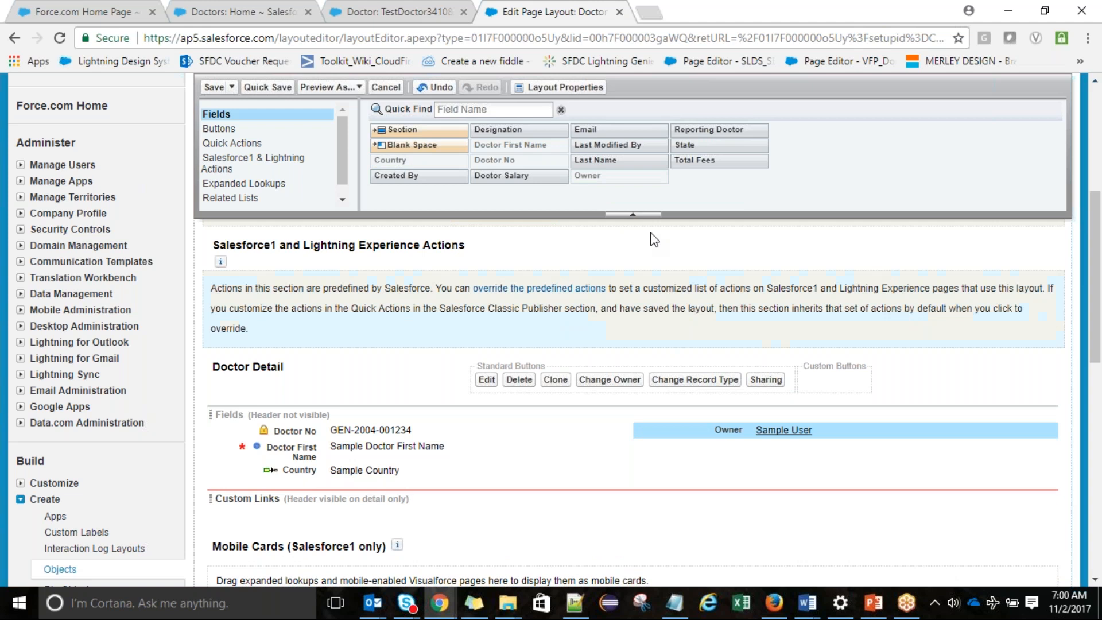
{"action": "left_click_drag", "start_coordinate": [612, 147], "coordinate": [646, 453]}
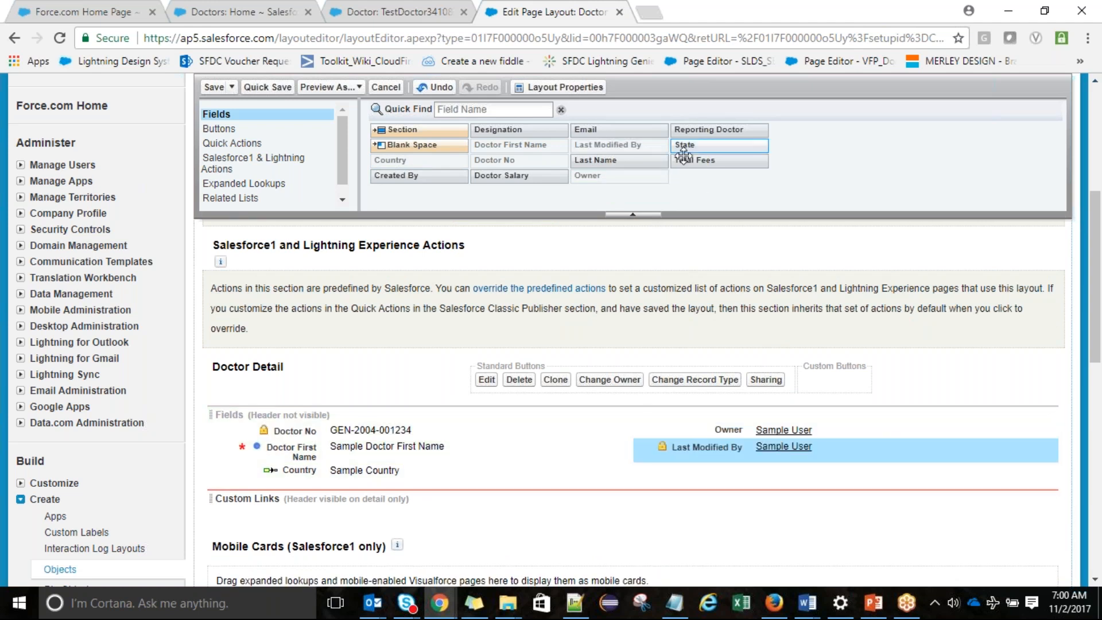
{"action": "left_click_drag", "start_coordinate": [428, 176], "coordinate": [358, 488]}
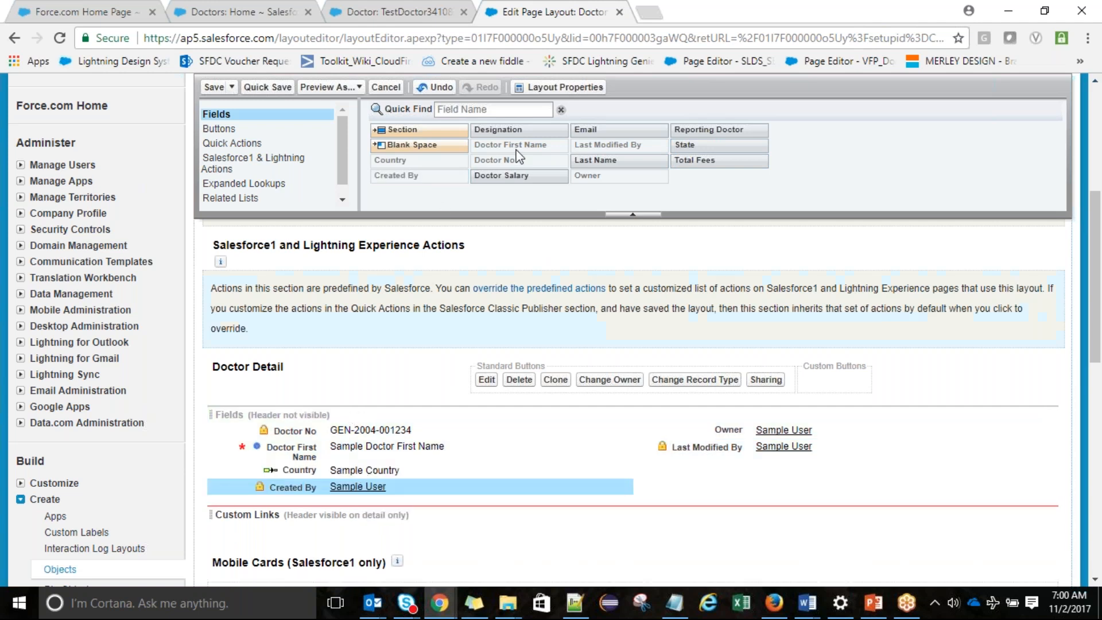
{"action": "left_click_drag", "start_coordinate": [498, 130], "coordinate": [721, 434]}
{"action": "left_click_drag", "start_coordinate": [603, 129], "coordinate": [744, 472]}
{"action": "left_click_drag", "start_coordinate": [605, 160], "coordinate": [729, 430]}
Place Last Name, Reporting Doctor, Doctor Salary, State and Total Fees in Doctor Detail and save Doctor Layout1
{"action": "left_click", "coordinate": [692, 343]}
{"action": "left_click_drag", "start_coordinate": [604, 161], "coordinate": [720, 446]}
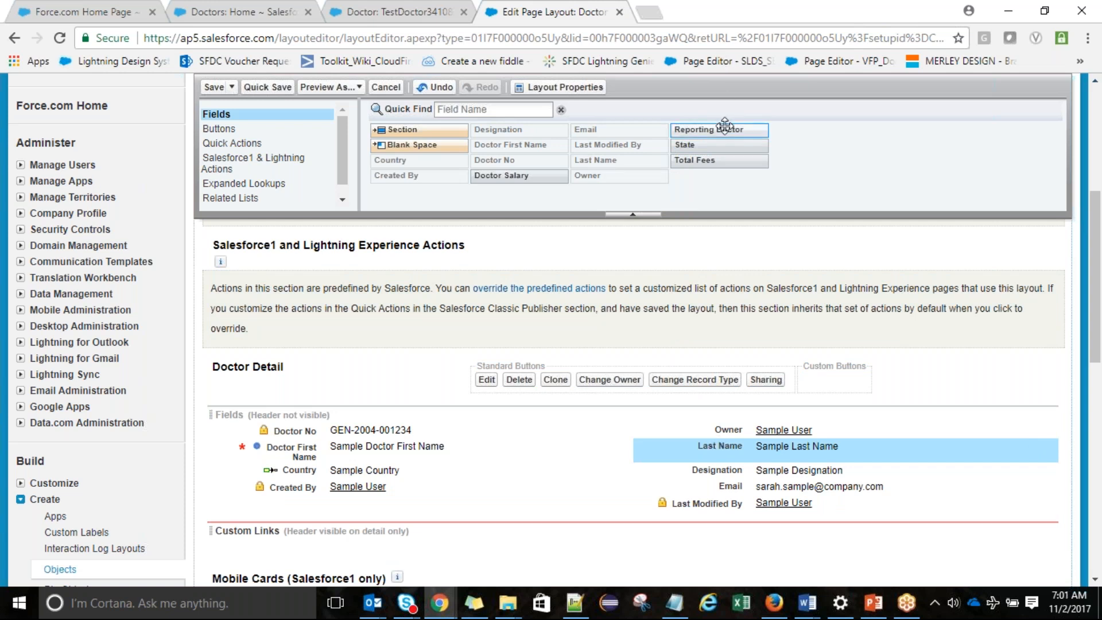
{"action": "left_click_drag", "start_coordinate": [729, 131], "coordinate": [344, 488]}
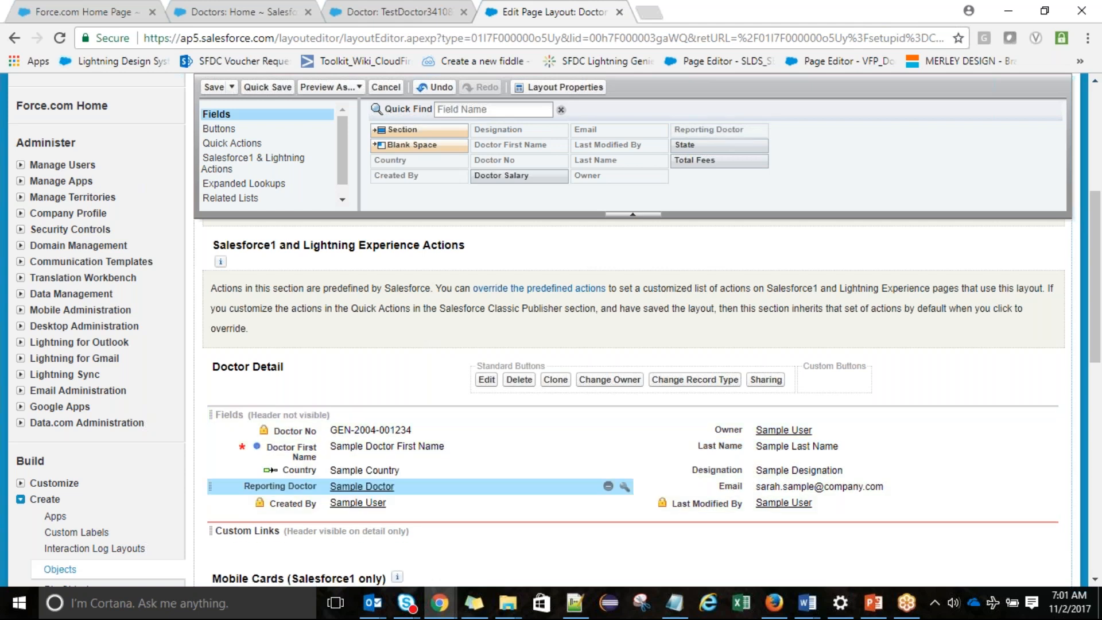
{"action": "left_click_drag", "start_coordinate": [505, 176], "coordinate": [667, 493]}
{"action": "left_click_drag", "start_coordinate": [331, 474], "coordinate": [341, 495]}
{"action": "left_click_drag", "start_coordinate": [712, 145], "coordinate": [351, 506]}
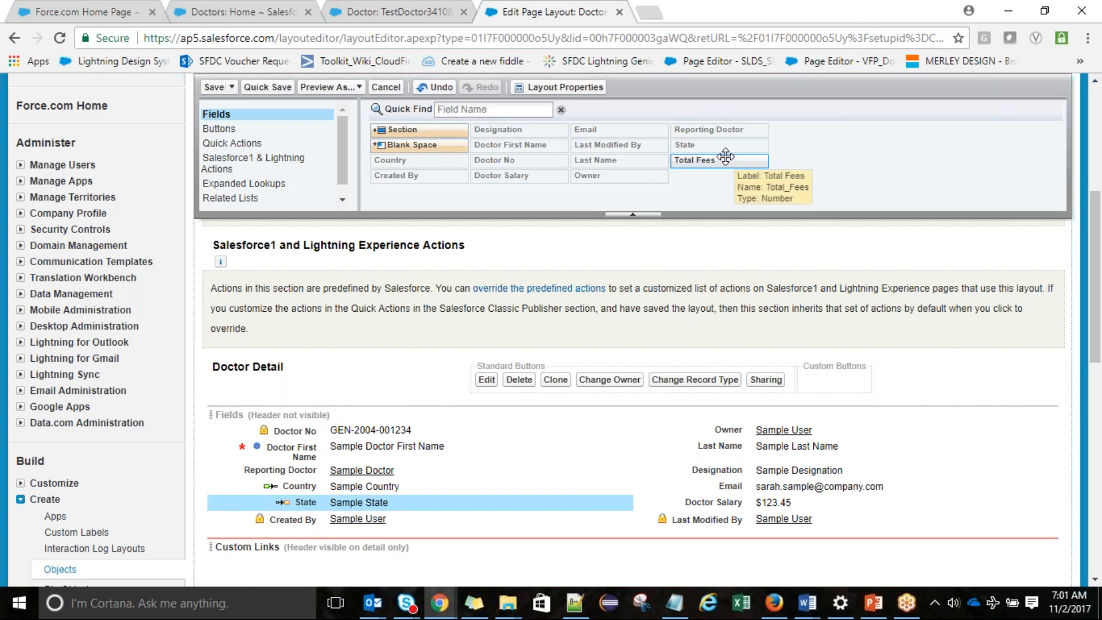
{"action": "left_click_drag", "start_coordinate": [726, 157], "coordinate": [439, 519]}
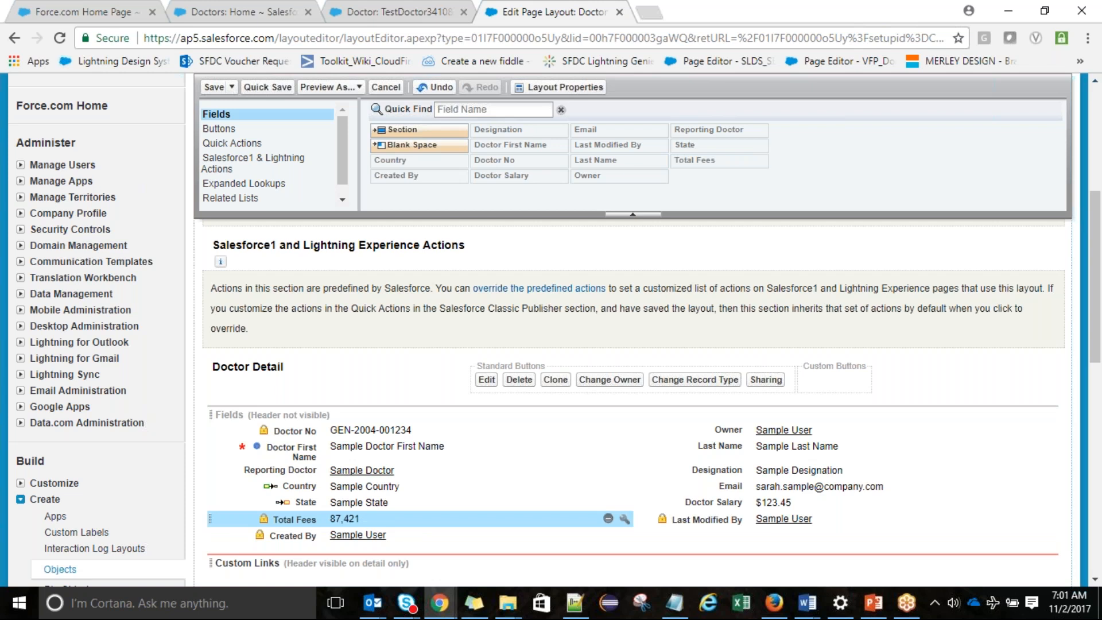
{"action": "left_click", "coordinate": [214, 87]}
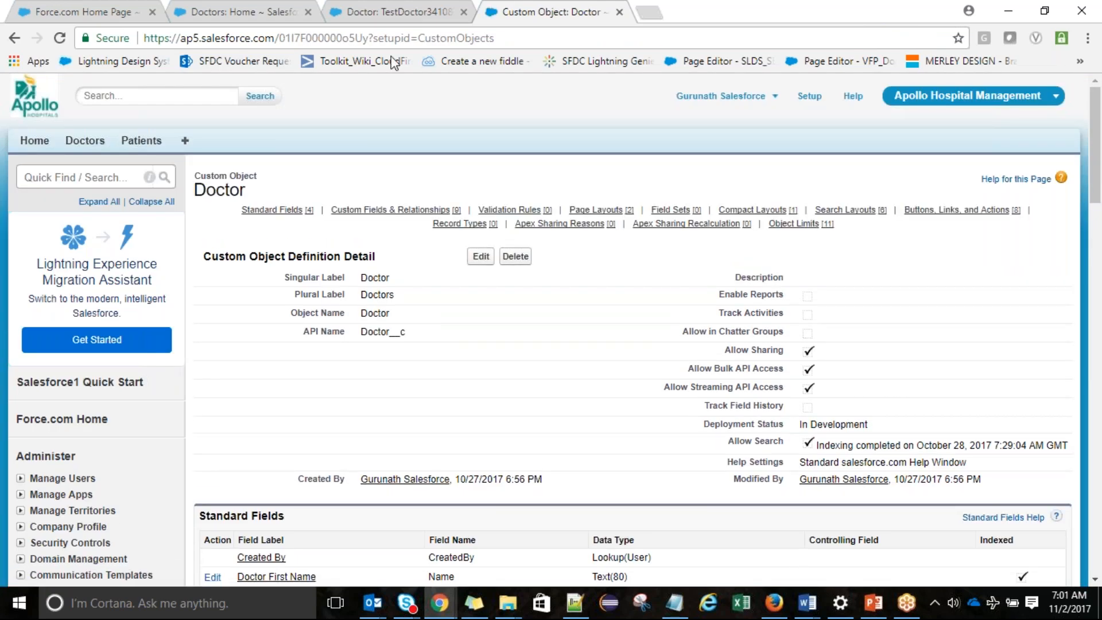
Reopen Doctor Layout1 in the layout editor and show the Related Lists palette
{"action": "left_click_drag", "start_coordinate": [1099, 162], "coordinate": [1089, 362]}
{"action": "left_click", "coordinate": [212, 216]}
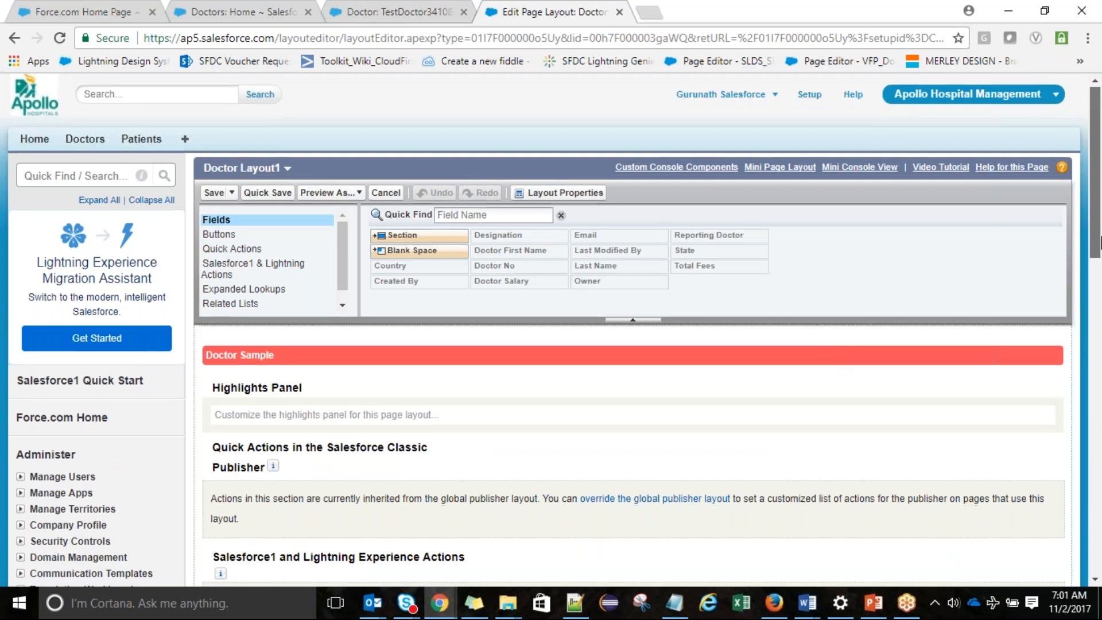
{"action": "left_click_drag", "start_coordinate": [1099, 212], "coordinate": [1098, 383]}
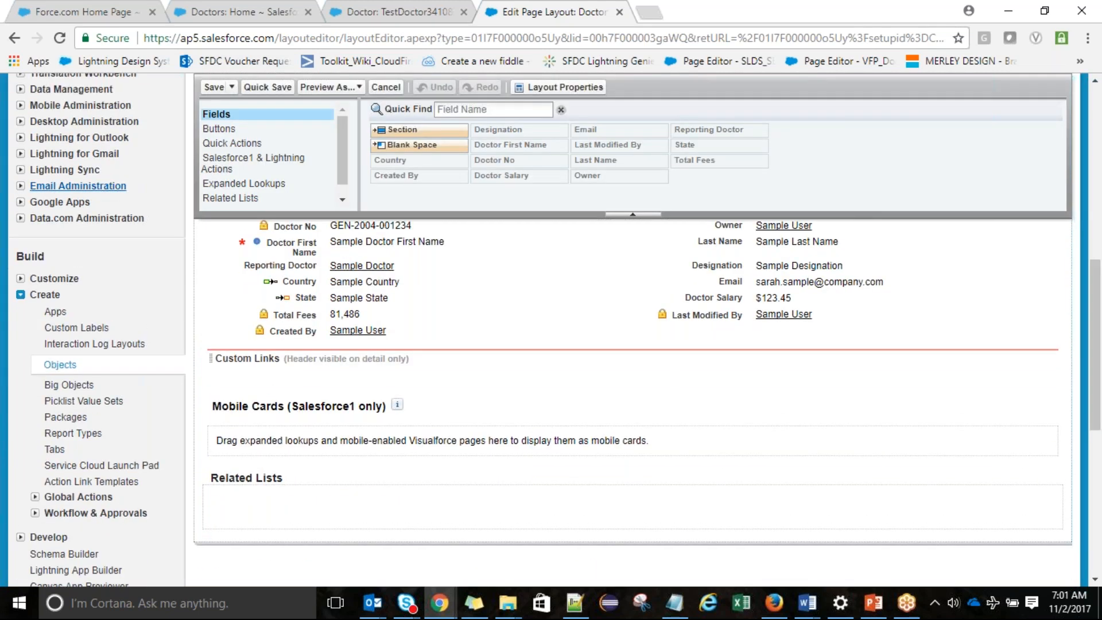
{"action": "left_click", "coordinate": [265, 202]}
{"action": "scroll", "coordinate": [265, 209], "scroll_direction": "down", "scroll_amount": 4}
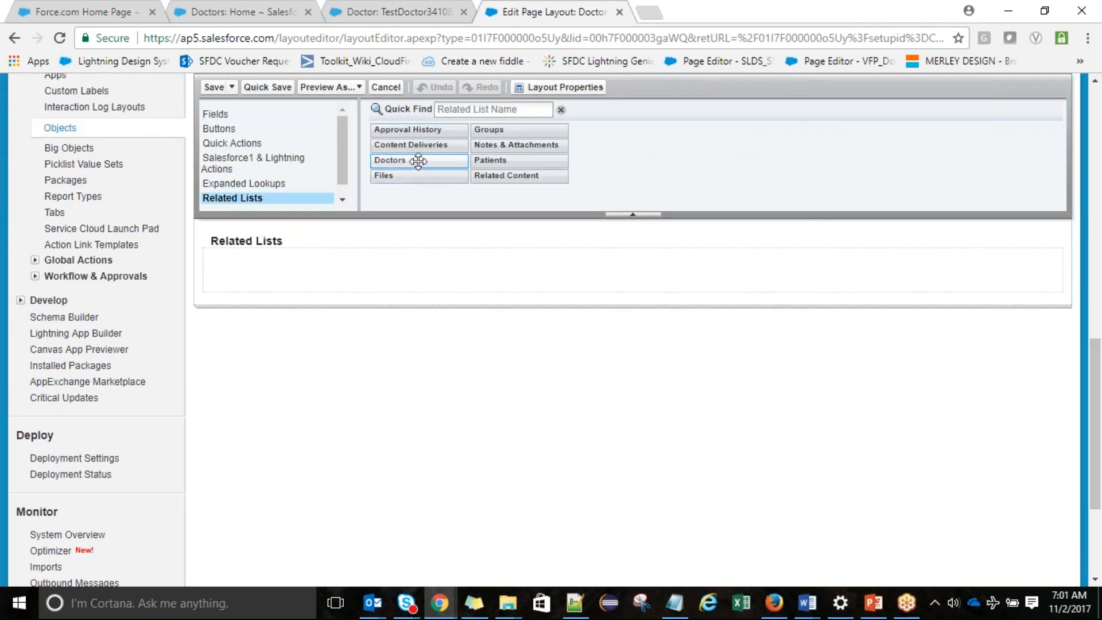
Add the Patients related list with Fees, Created Date and Created By columns, saving for all users
{"action": "left_click_drag", "start_coordinate": [489, 156], "coordinate": [408, 271]}
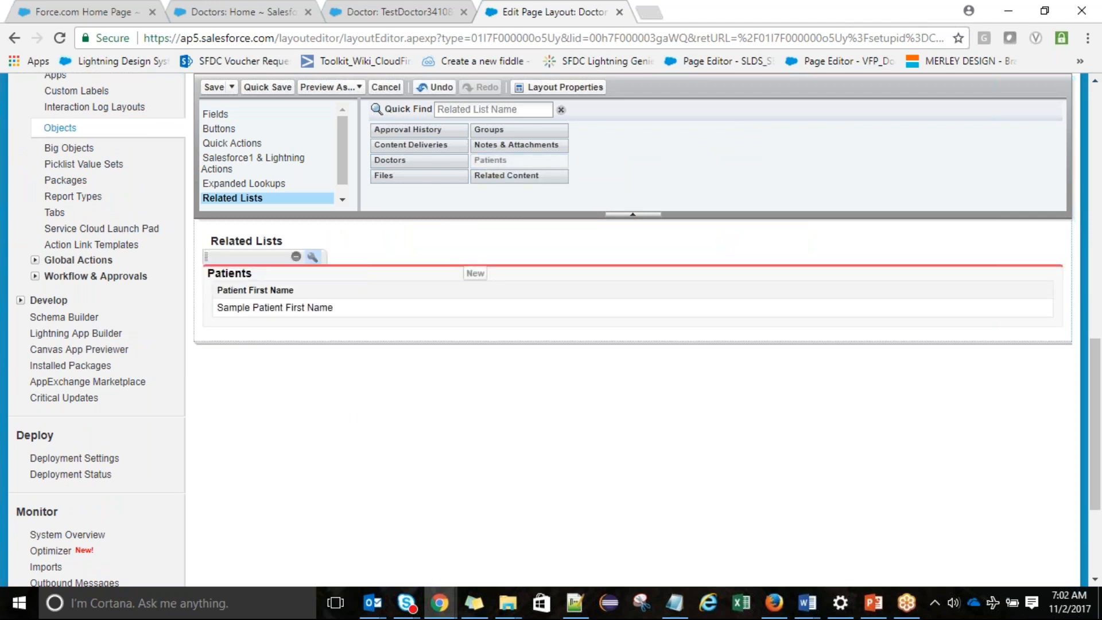
{"action": "left_click", "coordinate": [313, 256]}
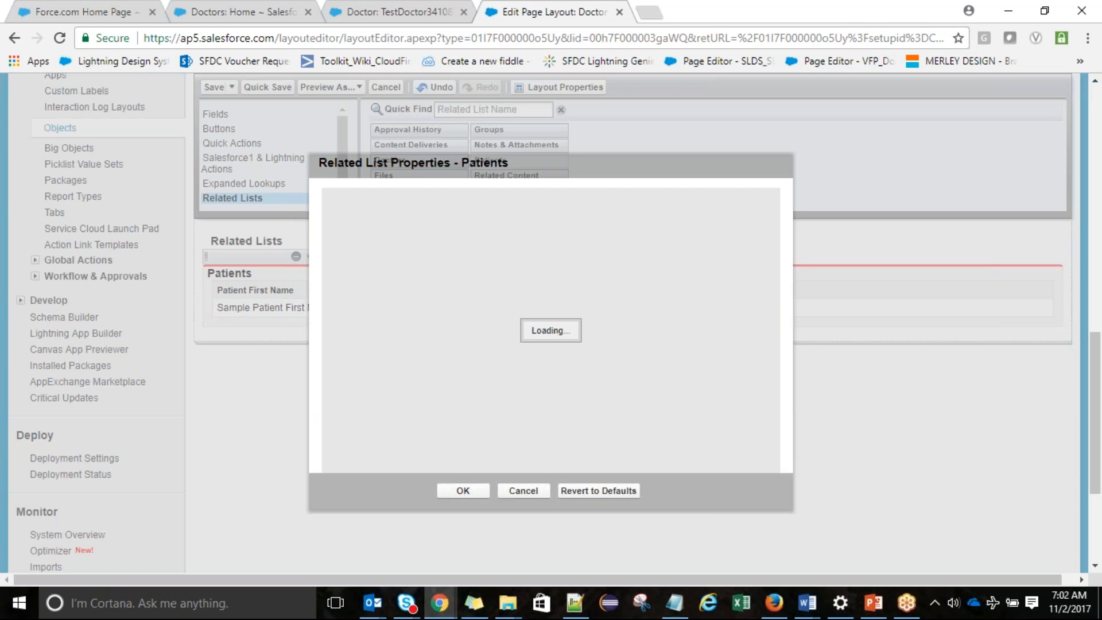
{"action": "double_click", "coordinate": [400, 308]}
{"action": "left_click", "coordinate": [374, 294]}
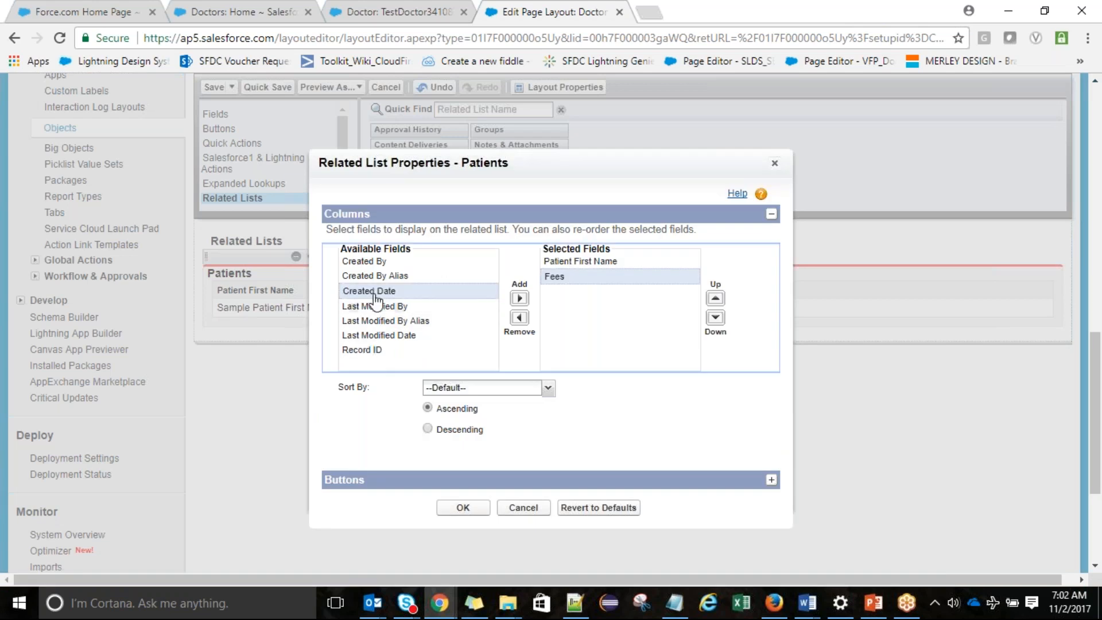
{"action": "left_click", "coordinate": [519, 298]}
{"action": "left_click", "coordinate": [402, 262]}
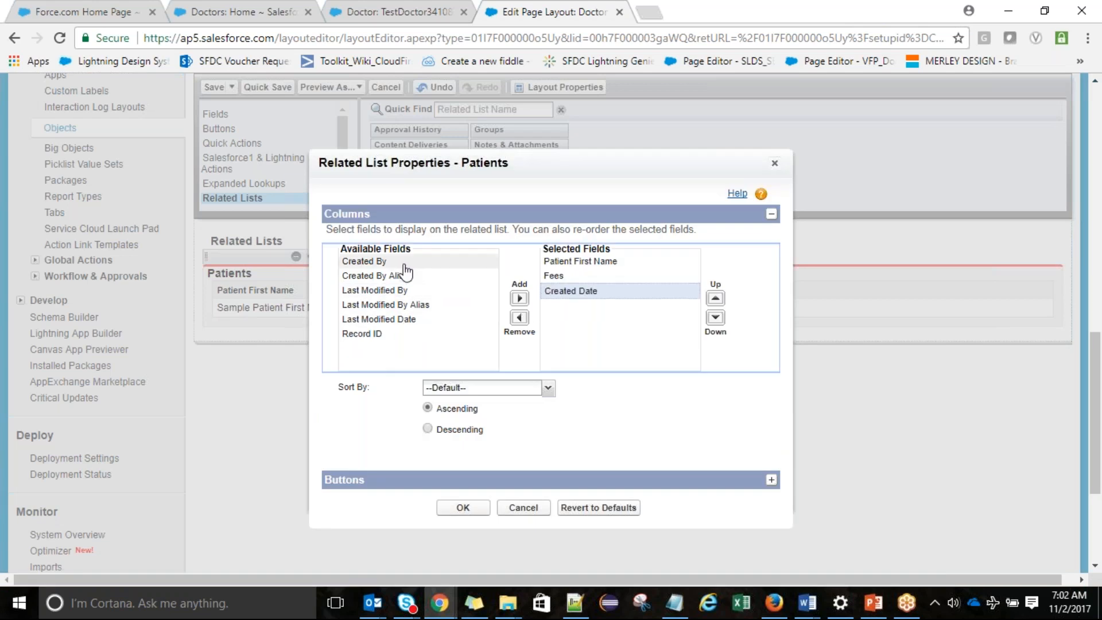
{"action": "left_click", "coordinate": [519, 298]}
{"action": "left_click", "coordinate": [463, 508]}
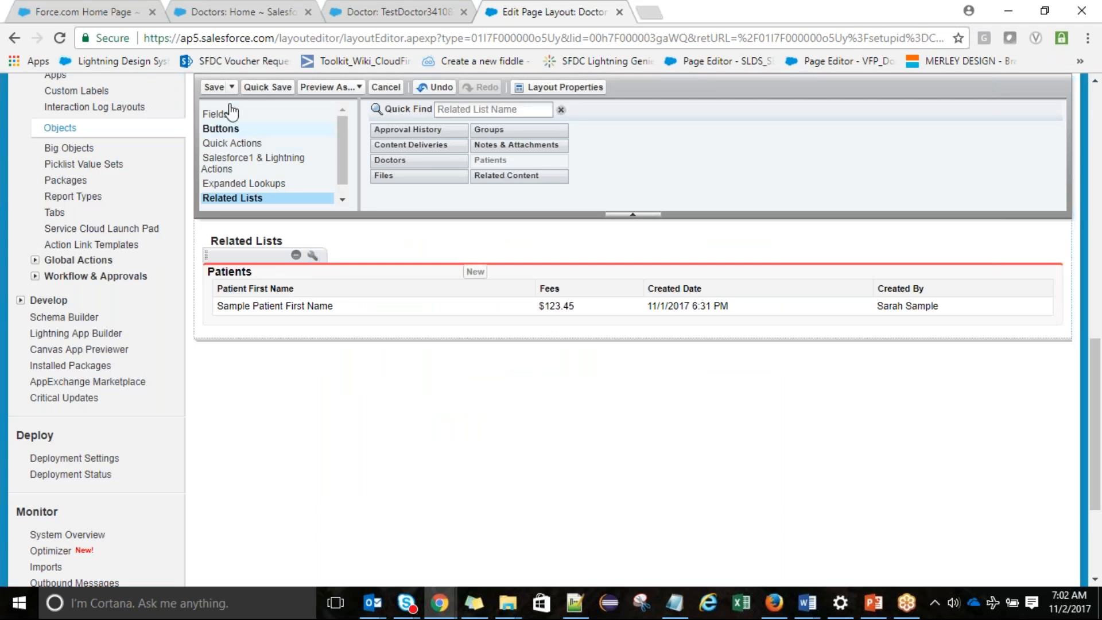
{"action": "left_click", "coordinate": [211, 87]}
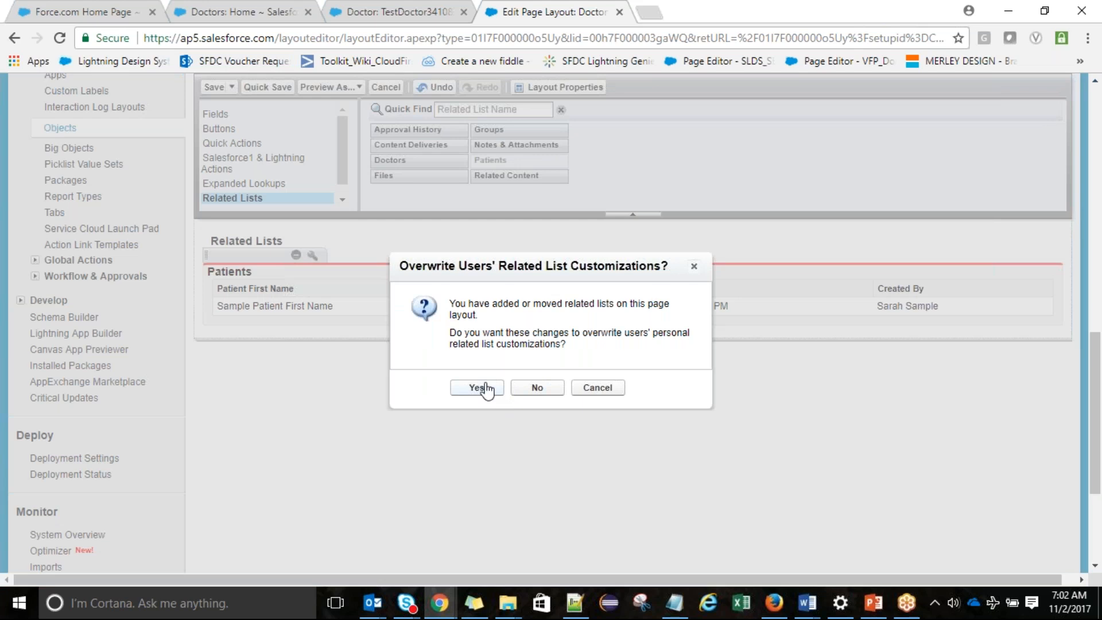
{"action": "left_click", "coordinate": [481, 389]}
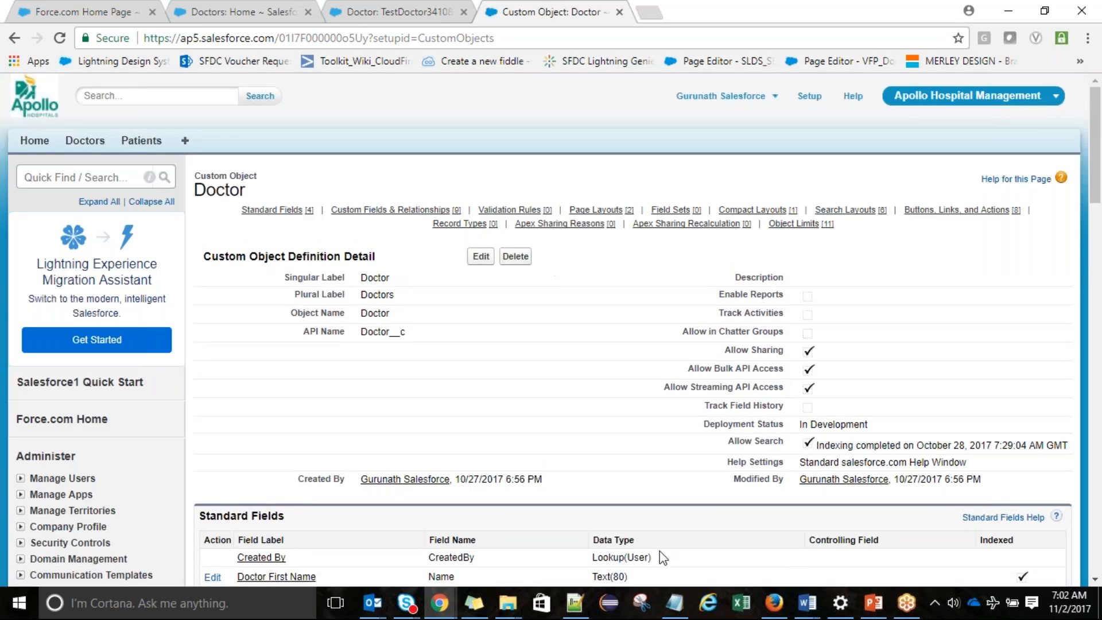
Add a 'Record Type' heading with a '-----------:' underline to the notes
{"action": "left_click", "coordinate": [675, 603]}
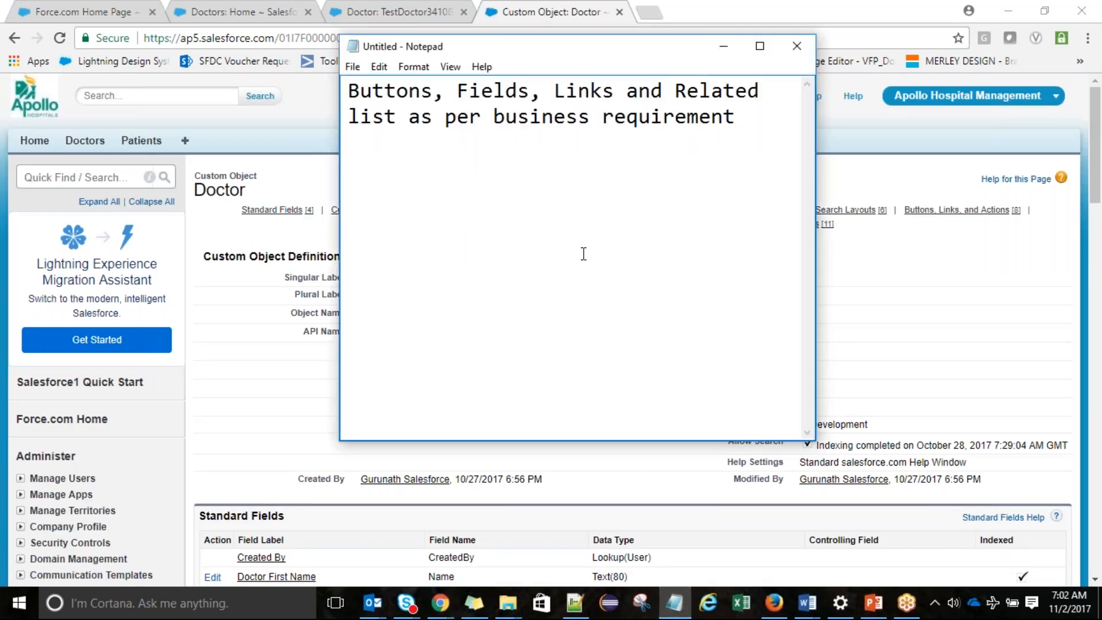
{"action": "key", "text": "Return"}
{"action": "type", "text": "Record Type"}
{"action": "key", "text": "Return"}
{"action": "type", "text": "----------"}
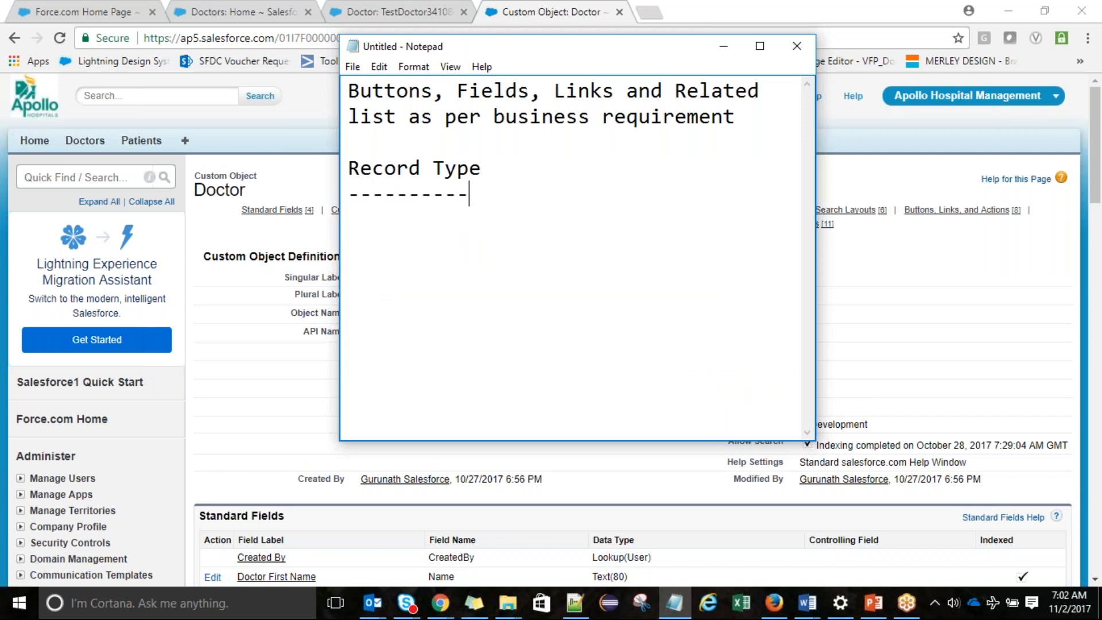
{"action": "type", "text": "-:"}
Type the lines 'Record Type' and 'PageLayouts and Picklist Values' under the heading
{"action": "key", "text": "Return"}
{"action": "type", "text": "Record Type"}
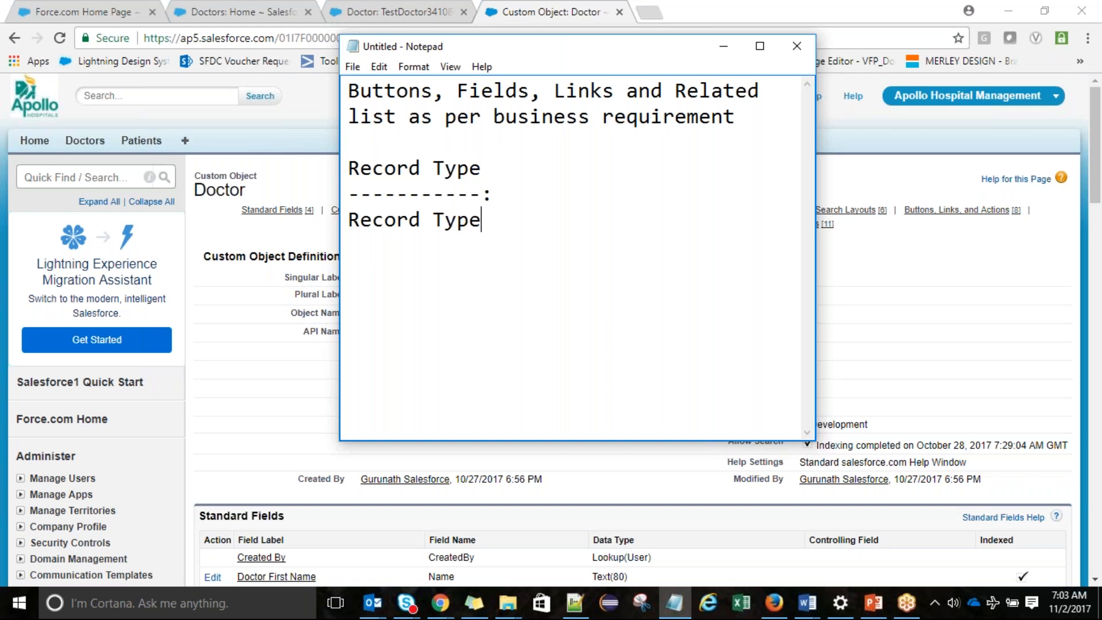
{"action": "key", "text": "Return"}
{"action": "type", "text": "PageLa"}
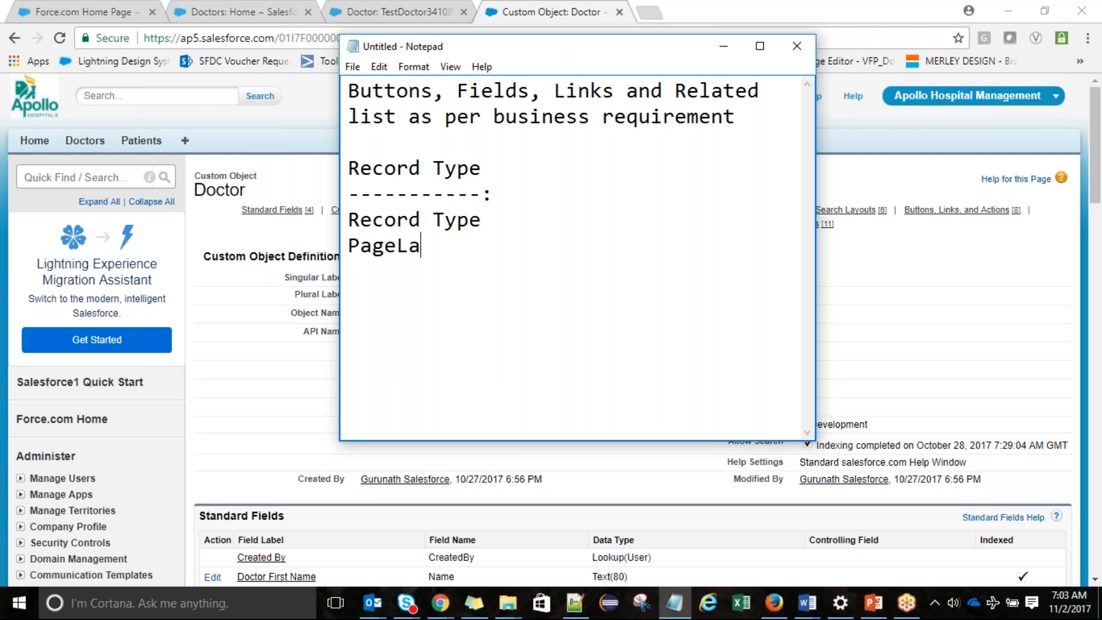
{"action": "type", "text": "youts an"}
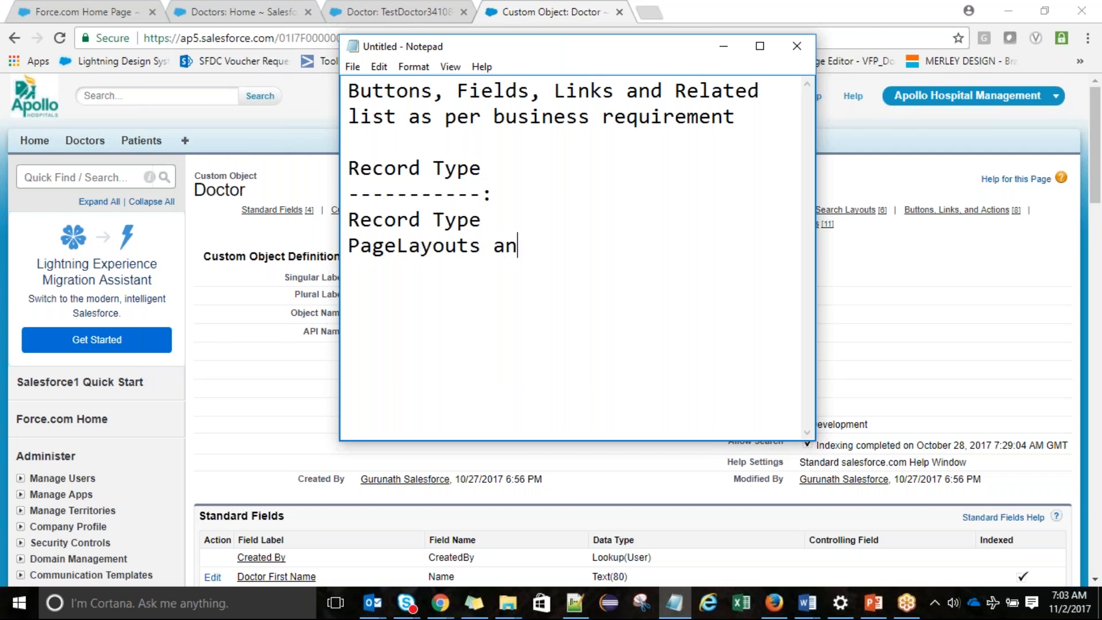
{"action": "type", "text": "d Picklist V"}
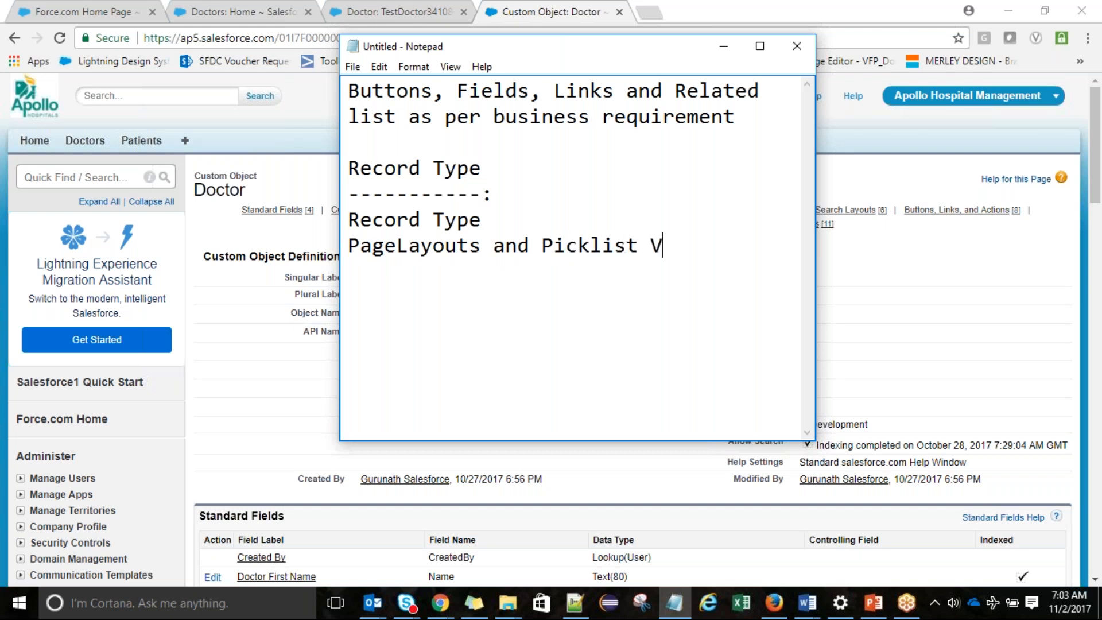
{"action": "type", "text": "alues"}
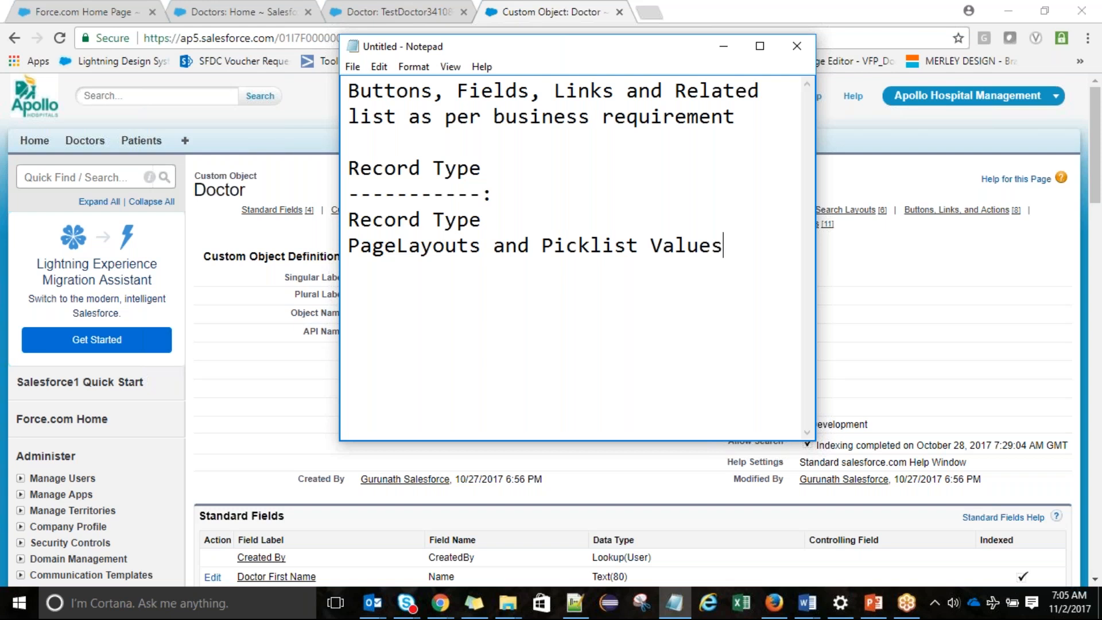
Switch away from Notepad back to the Salesforce Doctor object page
{"action": "key", "text": "alt"}
Begin a new Doctor record type labelled 'Internal Doctor', letting the name auto-fill as Internal_Doctor
{"action": "key", "text": "alt+Tab"}
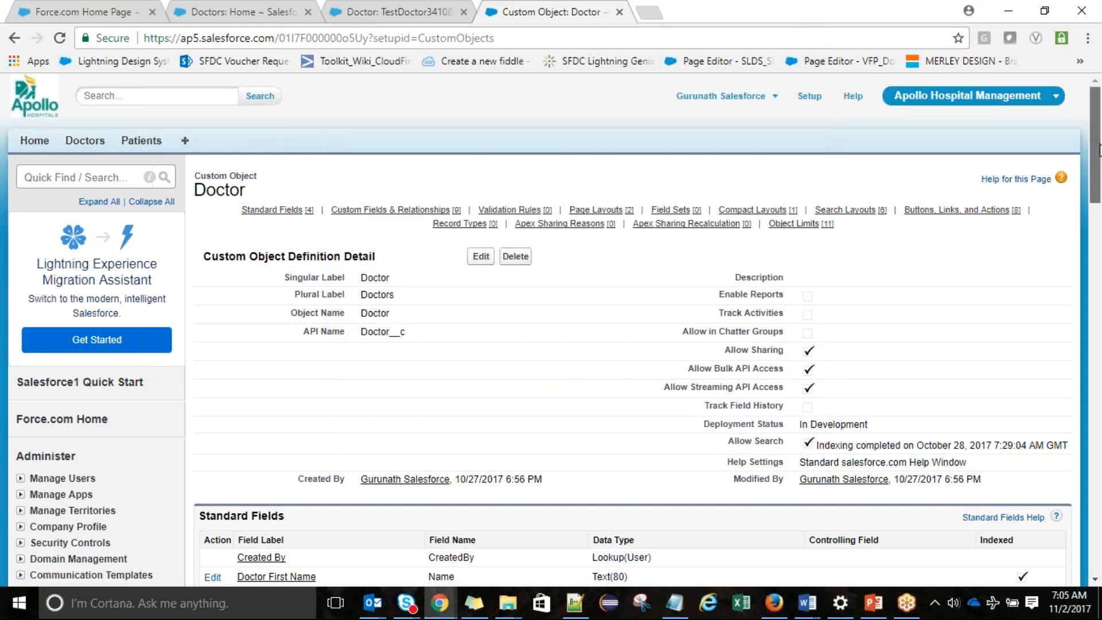
{"action": "left_click_drag", "start_coordinate": [1099, 151], "coordinate": [1099, 471]}
{"action": "left_click", "coordinate": [482, 322]}
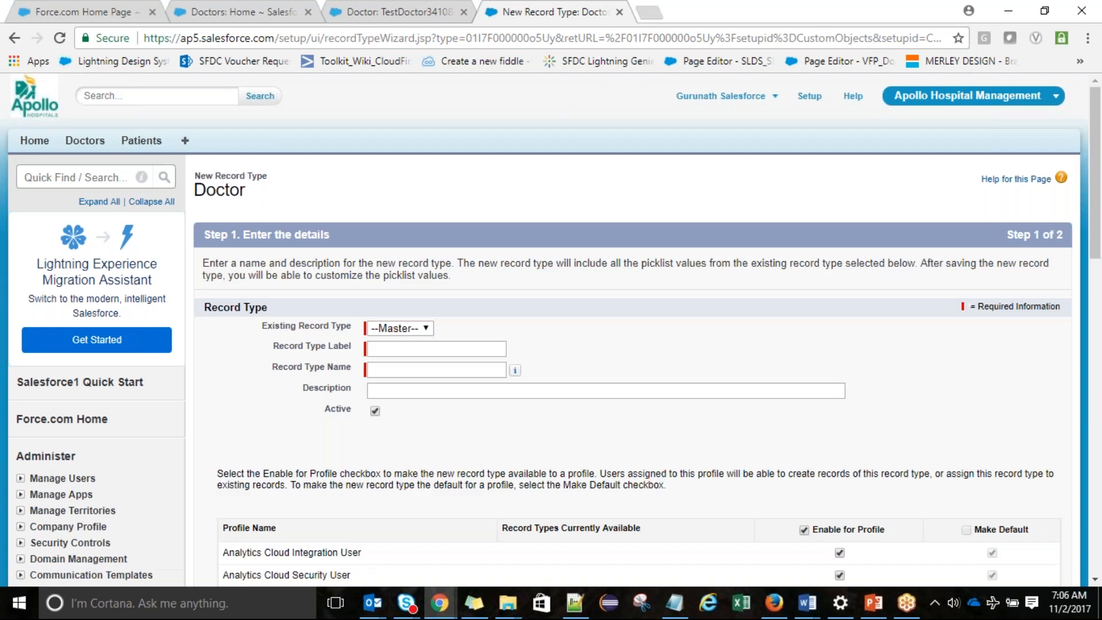
{"action": "left_click", "coordinate": [412, 349]}
{"action": "type", "text": "Internal Doctor"}
{"action": "key", "text": "Tab"}
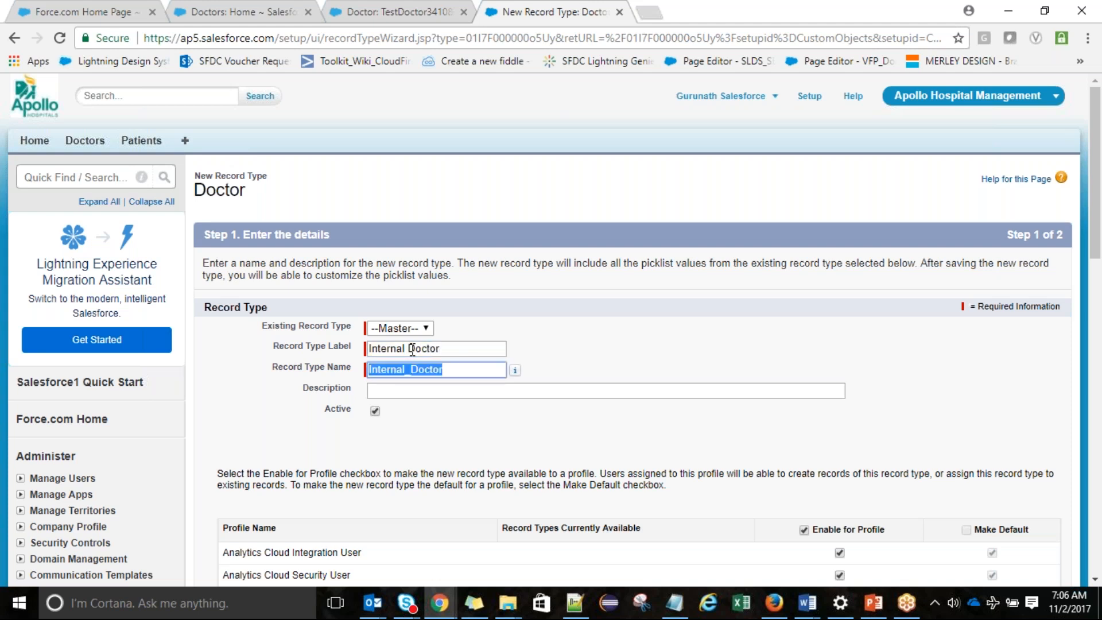
{"action": "left_click", "coordinate": [761, 359]}
{"action": "left_click", "coordinate": [425, 395]}
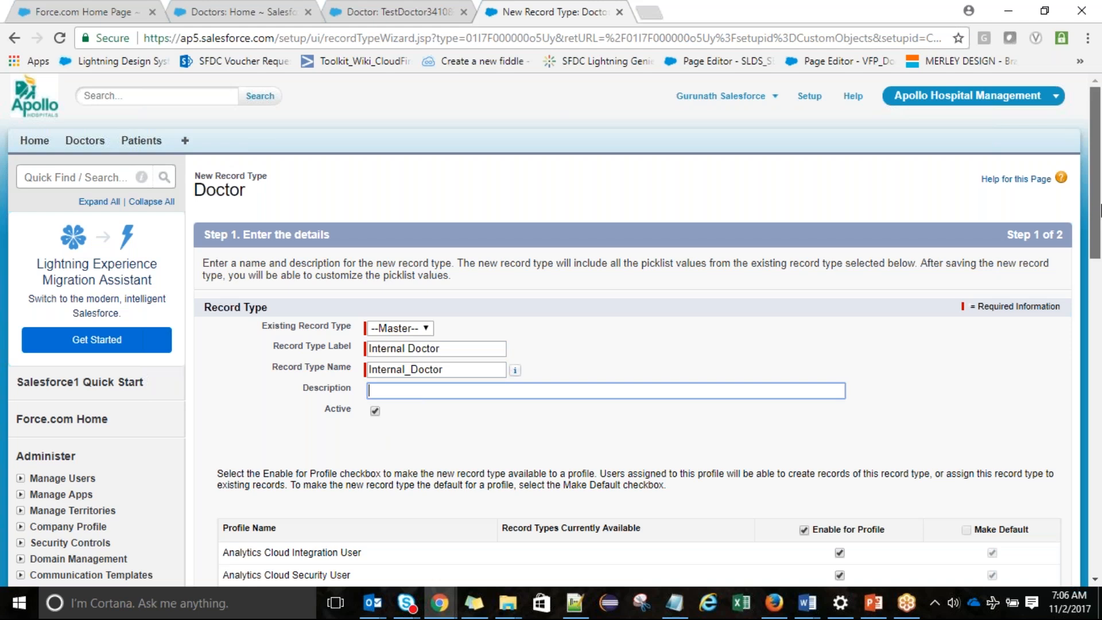
Enable Internal Doctor only for System Administrator, as its default, and continue to layout assignment
{"action": "left_click_drag", "start_coordinate": [1100, 210], "coordinate": [1100, 282]}
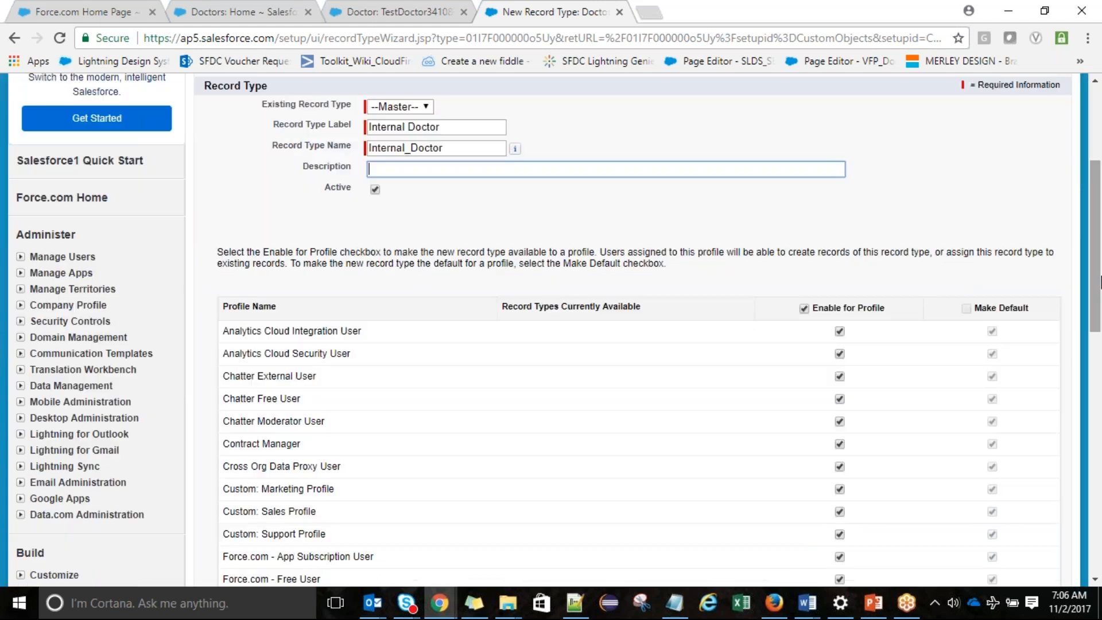
{"action": "left_click", "coordinate": [805, 309]}
{"action": "left_click", "coordinate": [804, 309]}
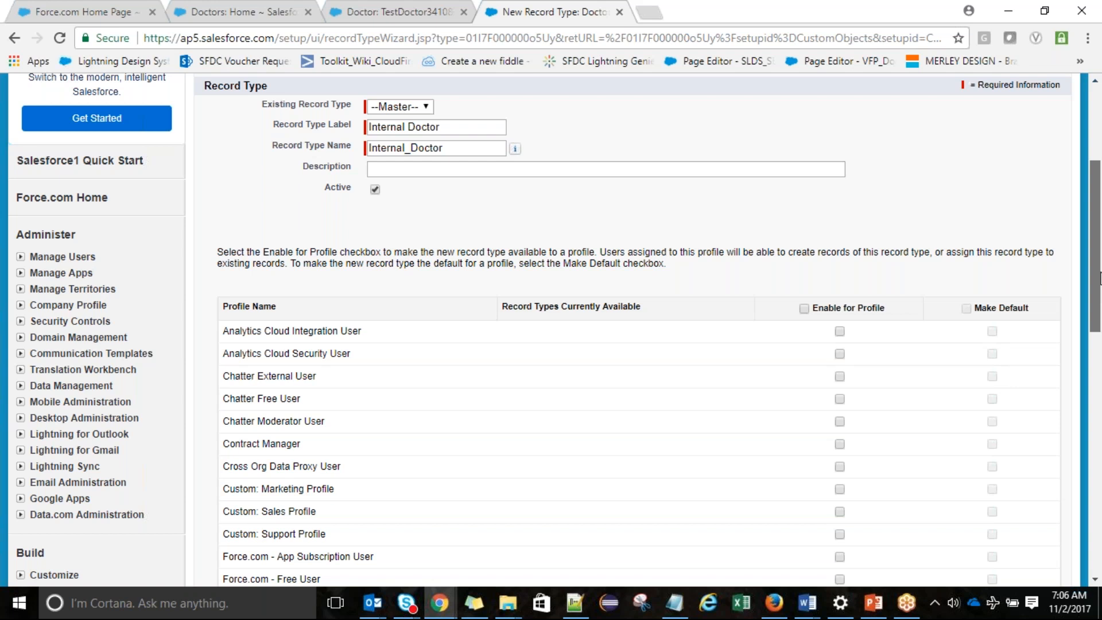
{"action": "left_click_drag", "start_coordinate": [1100, 280], "coordinate": [1100, 529]}
{"action": "left_click", "coordinate": [840, 321]}
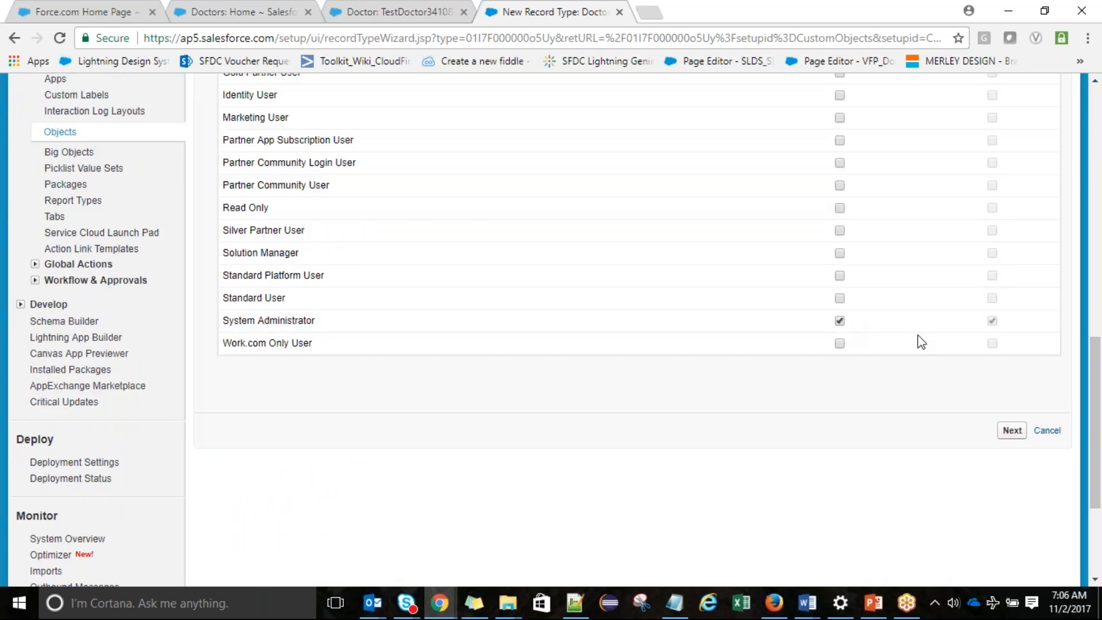
{"action": "left_click_drag", "start_coordinate": [1101, 377], "coordinate": [1101, 241]}
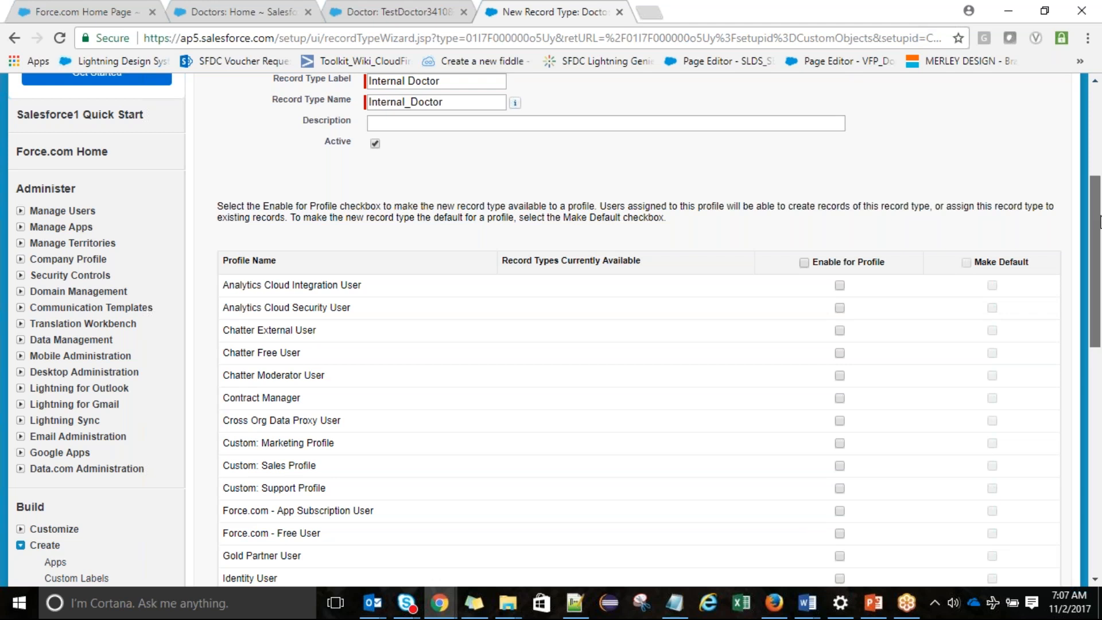
{"action": "left_click_drag", "start_coordinate": [1101, 222], "coordinate": [1100, 337]}
{"action": "left_click_drag", "start_coordinate": [1099, 337], "coordinate": [1097, 355]}
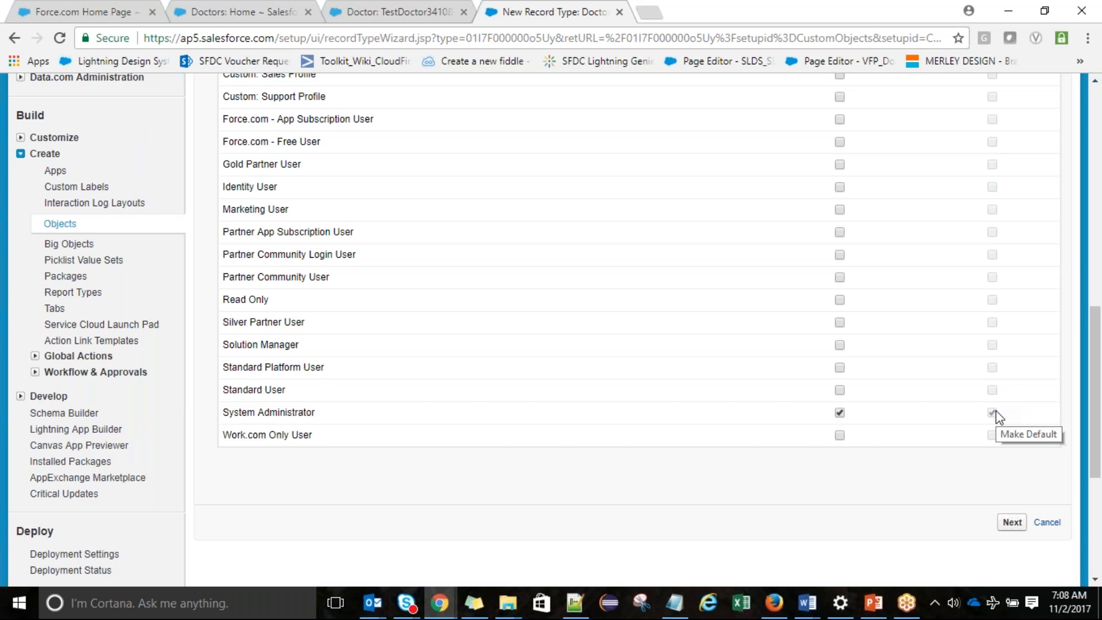
{"action": "left_click", "coordinate": [1012, 522]}
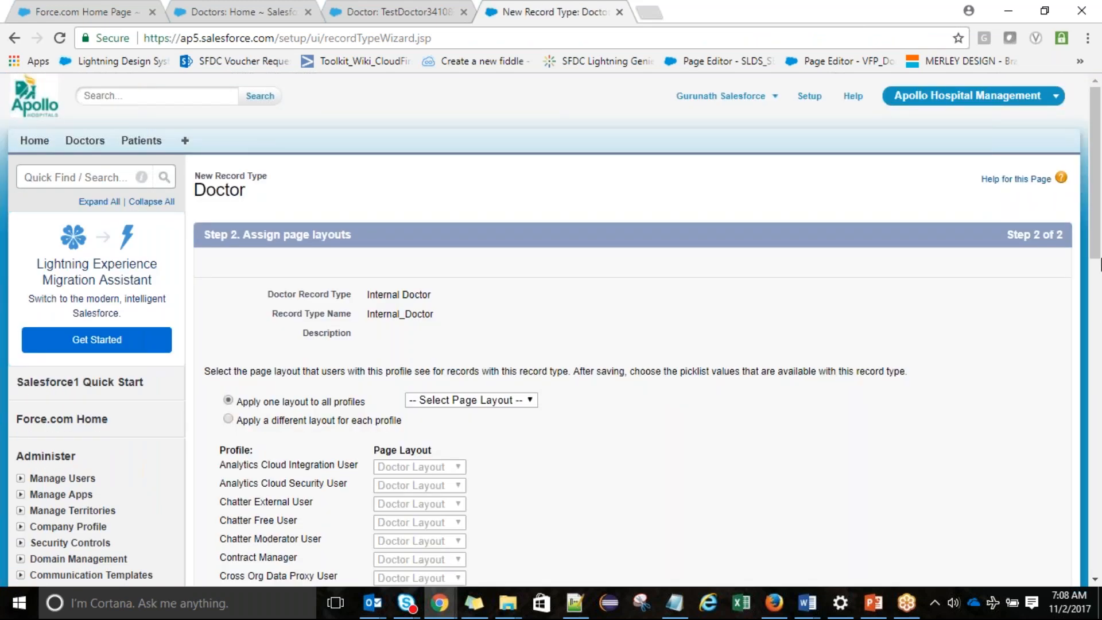
Assign Doctor Layout to all profiles and save the Internal Doctor record type
{"action": "scroll", "coordinate": [1101, 264], "scroll_direction": "down", "scroll_amount": 3}
{"action": "scroll", "coordinate": [1100, 264], "scroll_direction": "down", "scroll_amount": 5}
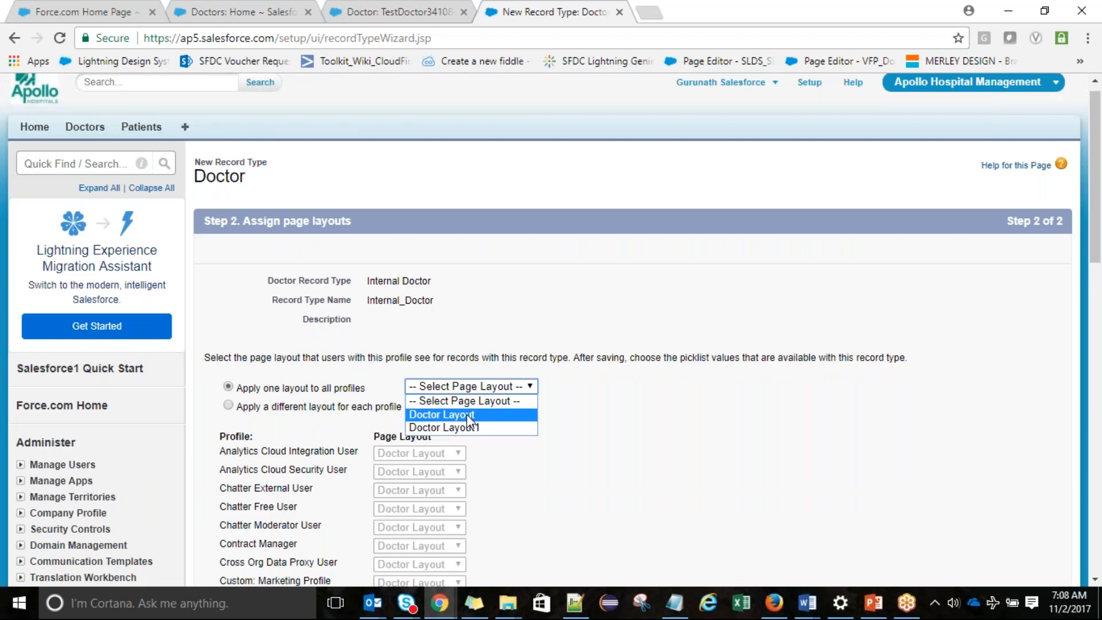
{"action": "left_click", "coordinate": [475, 416]}
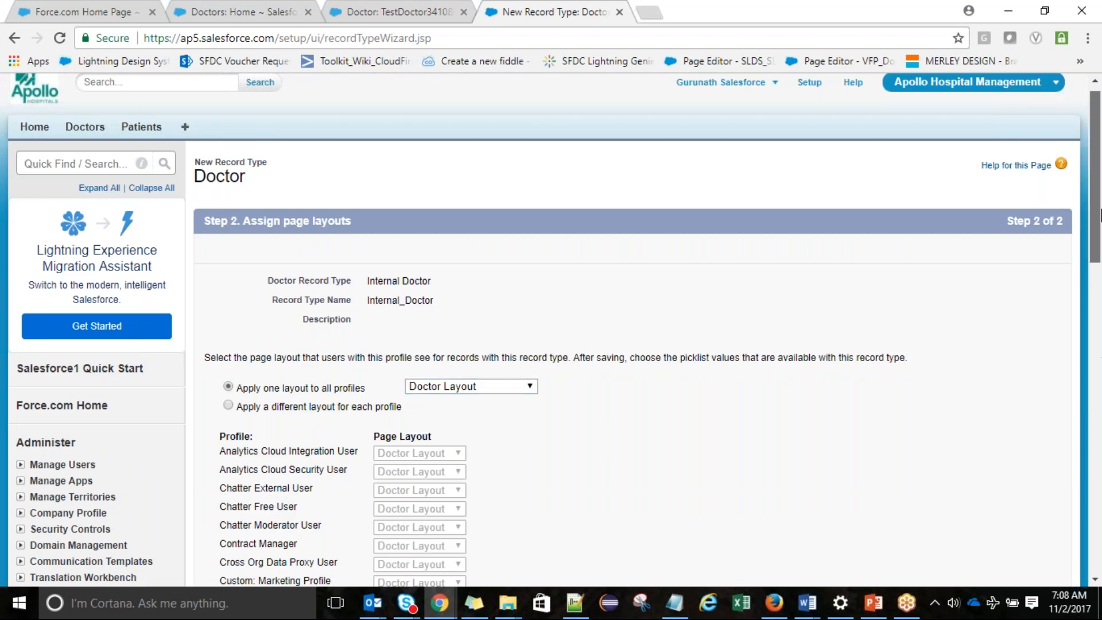
{"action": "left_click_drag", "start_coordinate": [1100, 216], "coordinate": [1100, 363]}
{"action": "left_click", "coordinate": [1007, 494]}
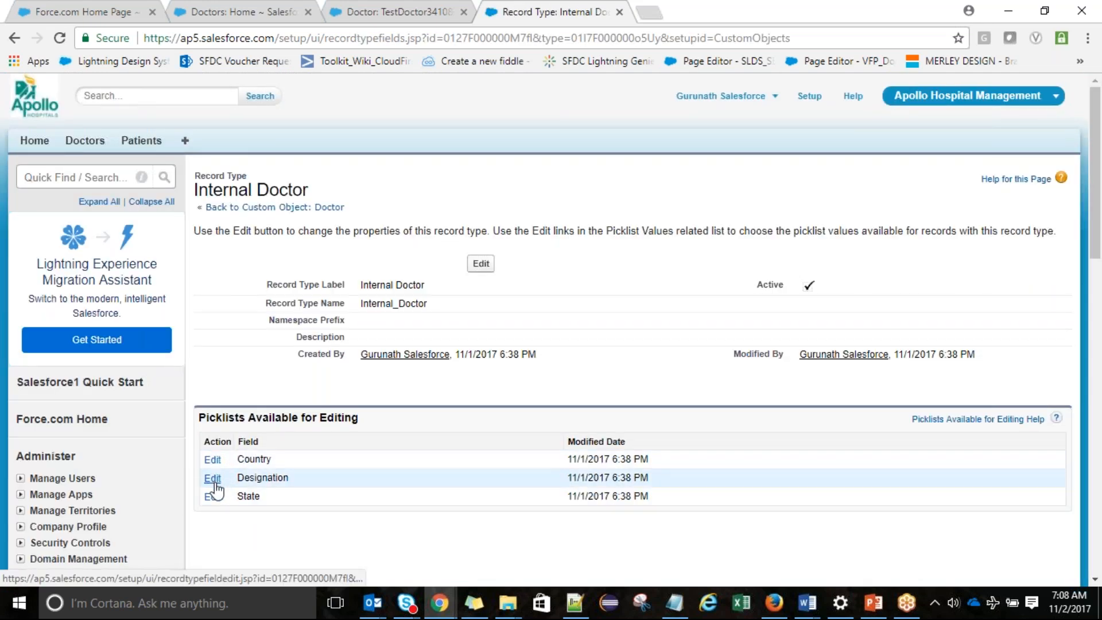
Remove Senior Surgeon from Internal Doctor's Designation picklist values and save
{"action": "left_click", "coordinate": [213, 481]}
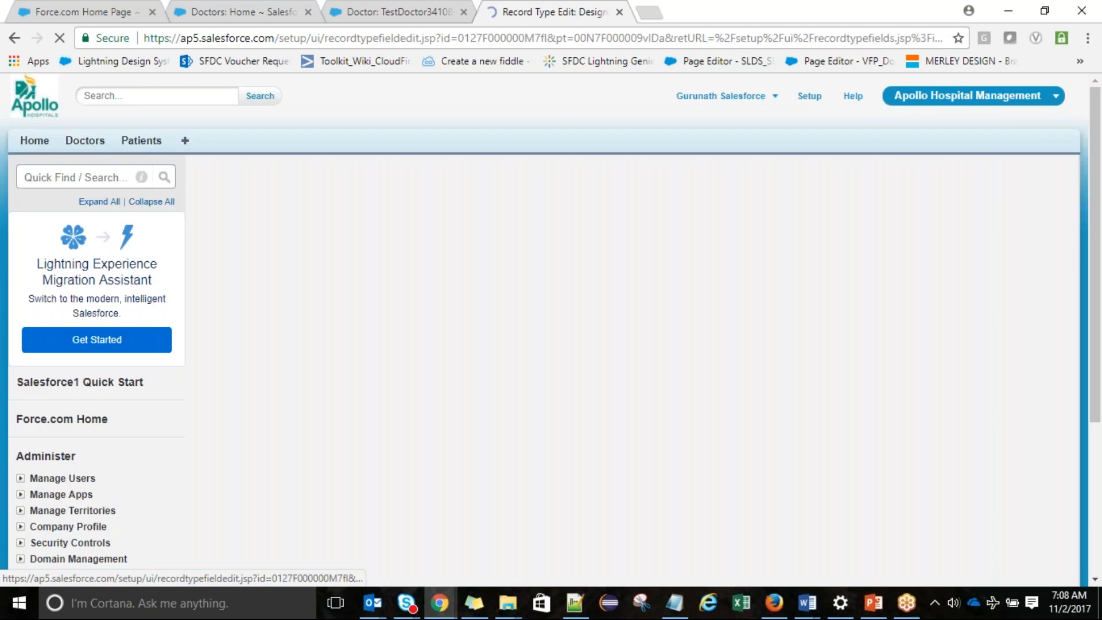
{"action": "left_click", "coordinate": [364, 374]}
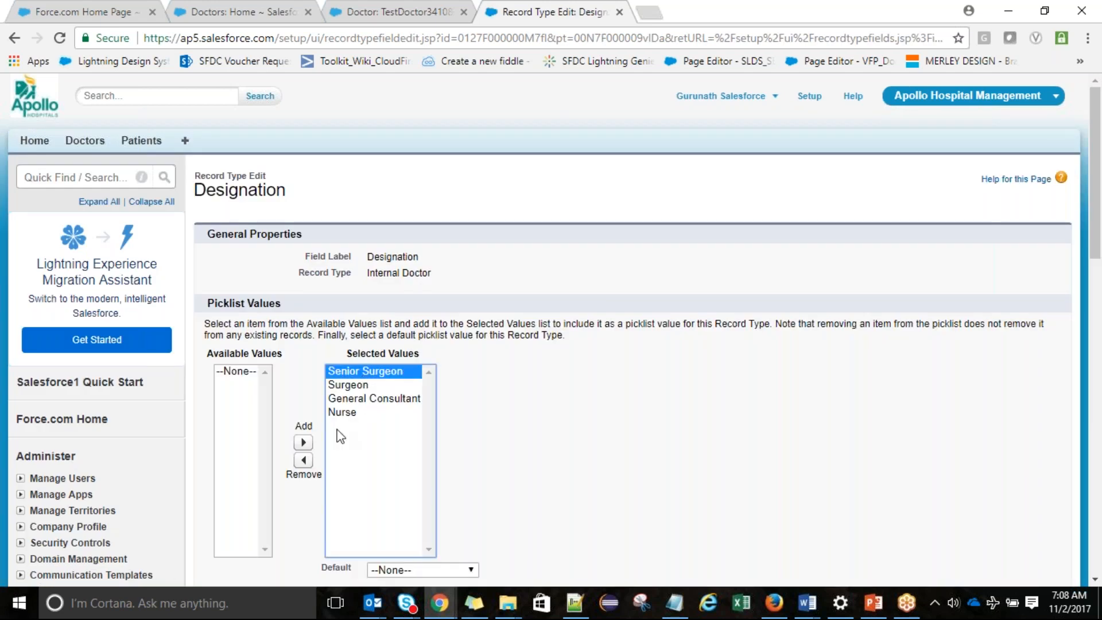
{"action": "left_click", "coordinate": [303, 459]}
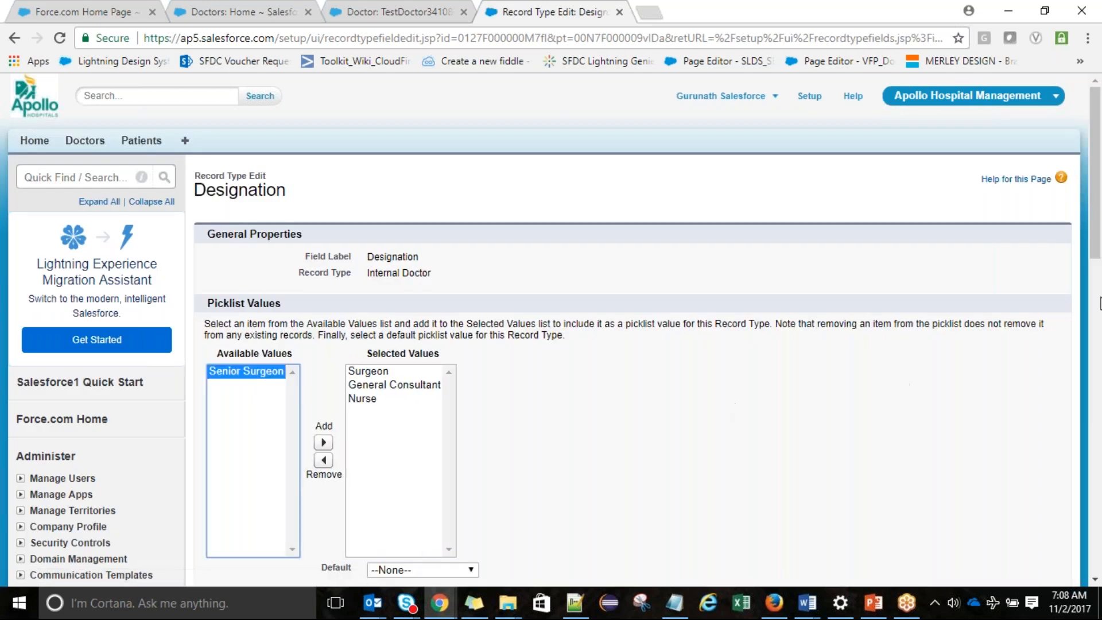
{"action": "scroll", "coordinate": [1099, 293], "scroll_direction": "down", "scroll_amount": 1}
{"action": "scroll", "coordinate": [1099, 297], "scroll_direction": "down", "scroll_amount": 1}
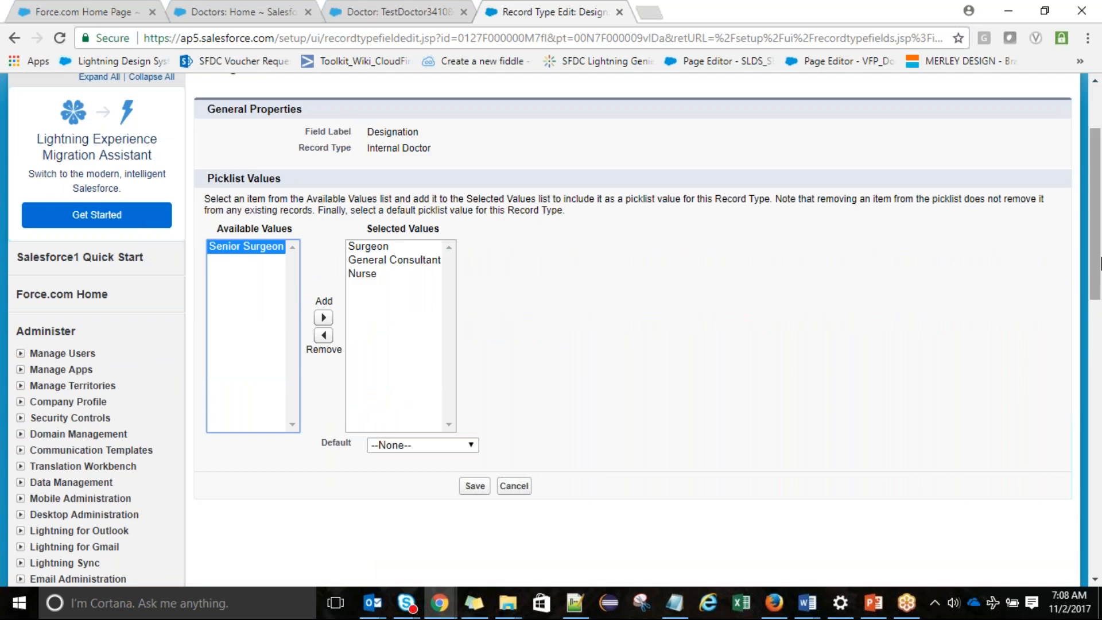
{"action": "left_click_drag", "start_coordinate": [1101, 265], "coordinate": [1101, 229]}
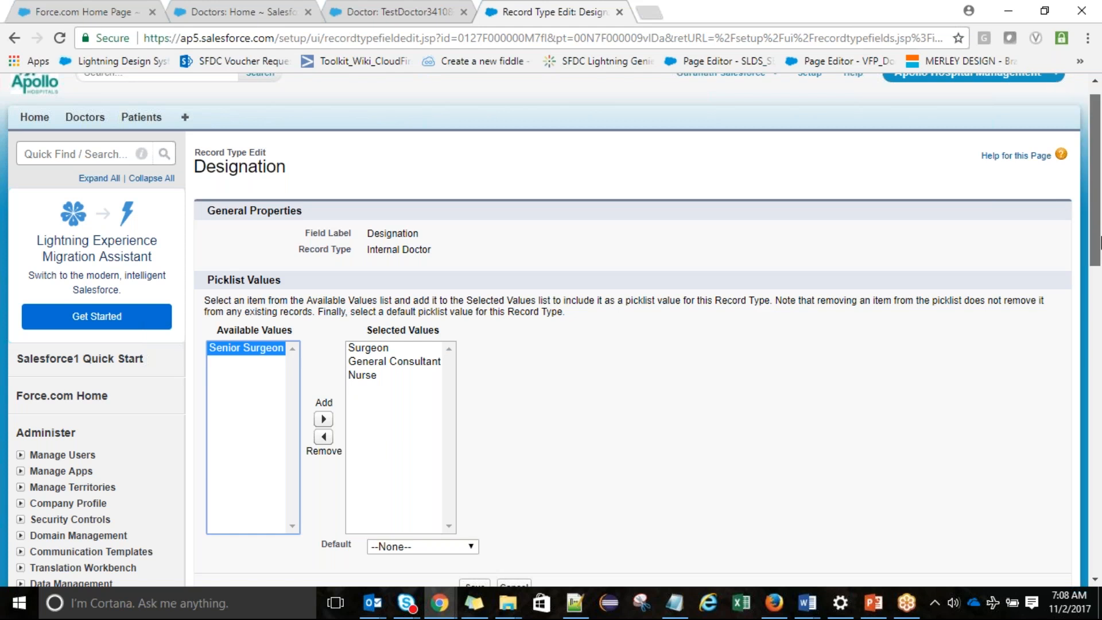
{"action": "left_click_drag", "start_coordinate": [1100, 241], "coordinate": [1101, 298]}
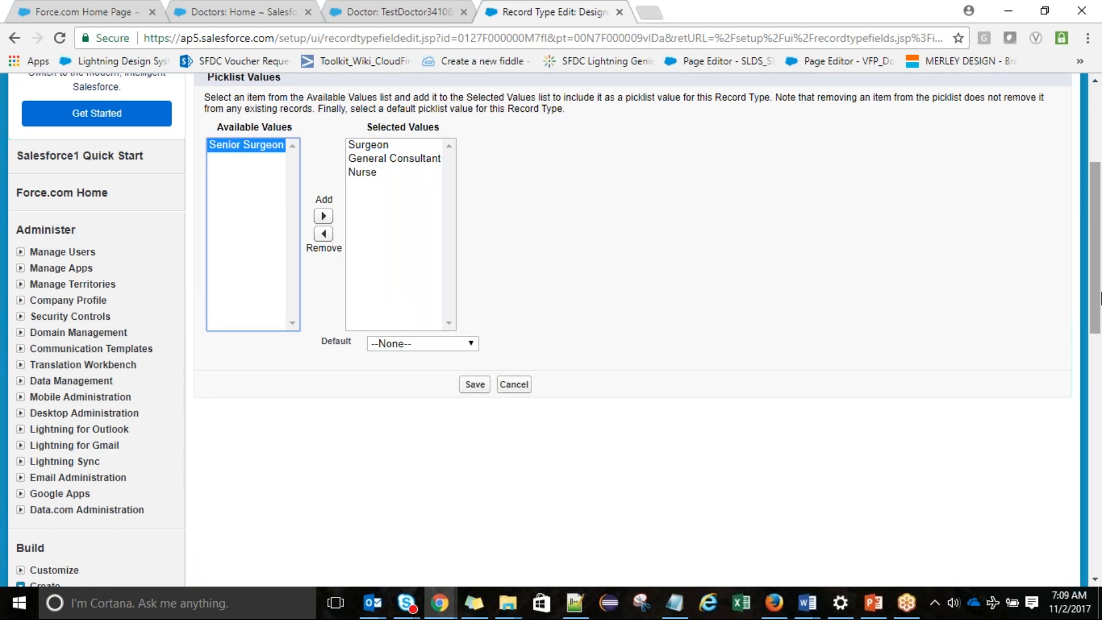
{"action": "left_click", "coordinate": [469, 386]}
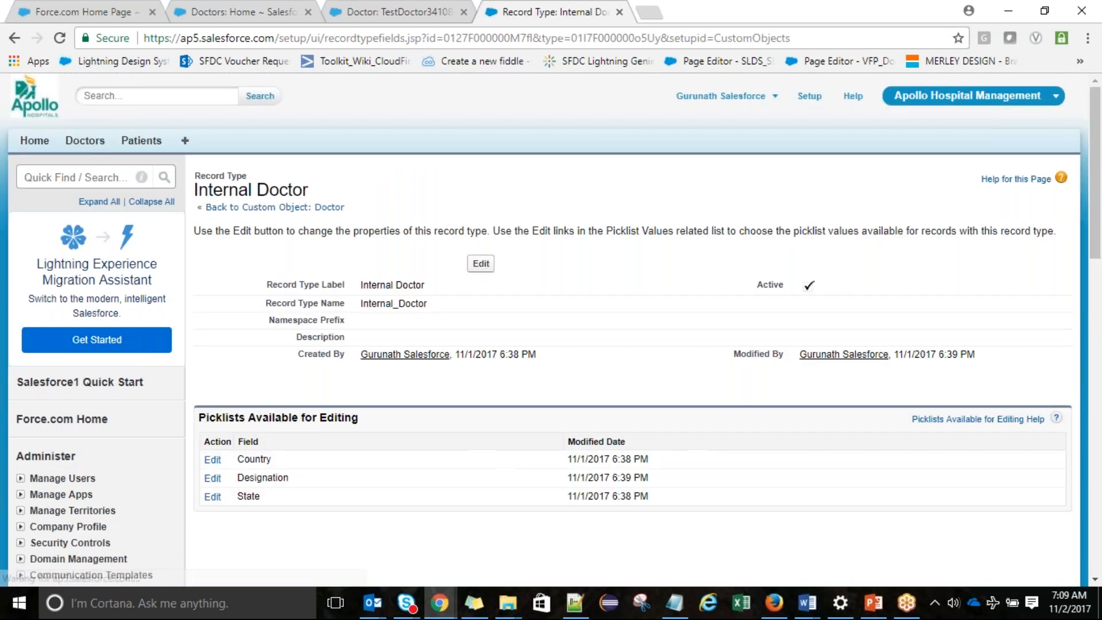
Return to the Doctor object and begin another new record type
{"action": "left_click", "coordinate": [264, 207]}
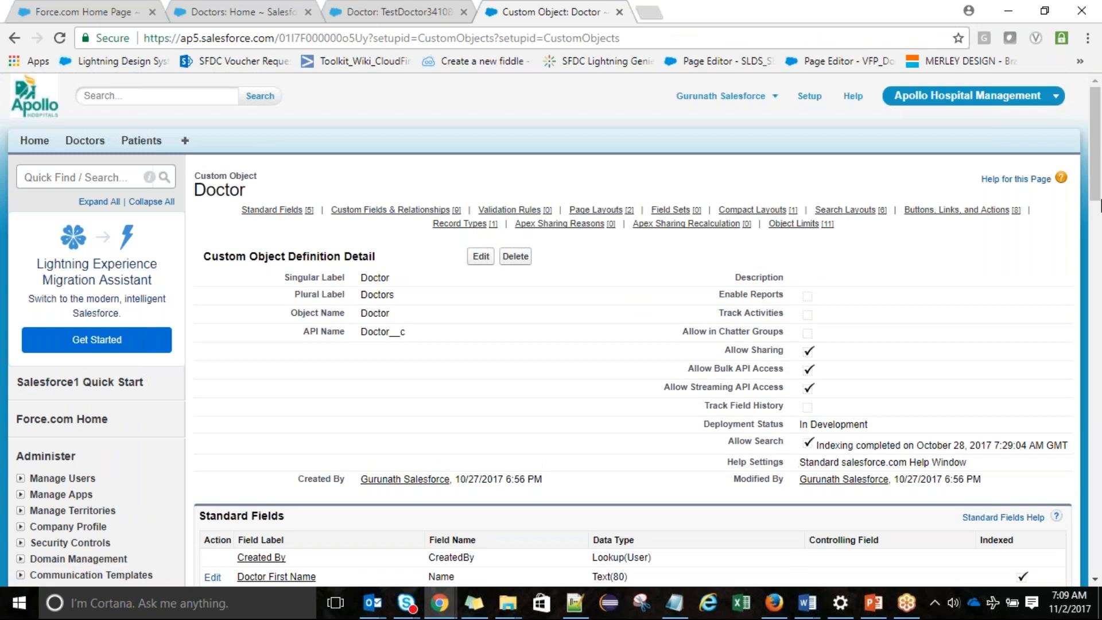
{"action": "left_click_drag", "start_coordinate": [1096, 184], "coordinate": [1100, 270]}
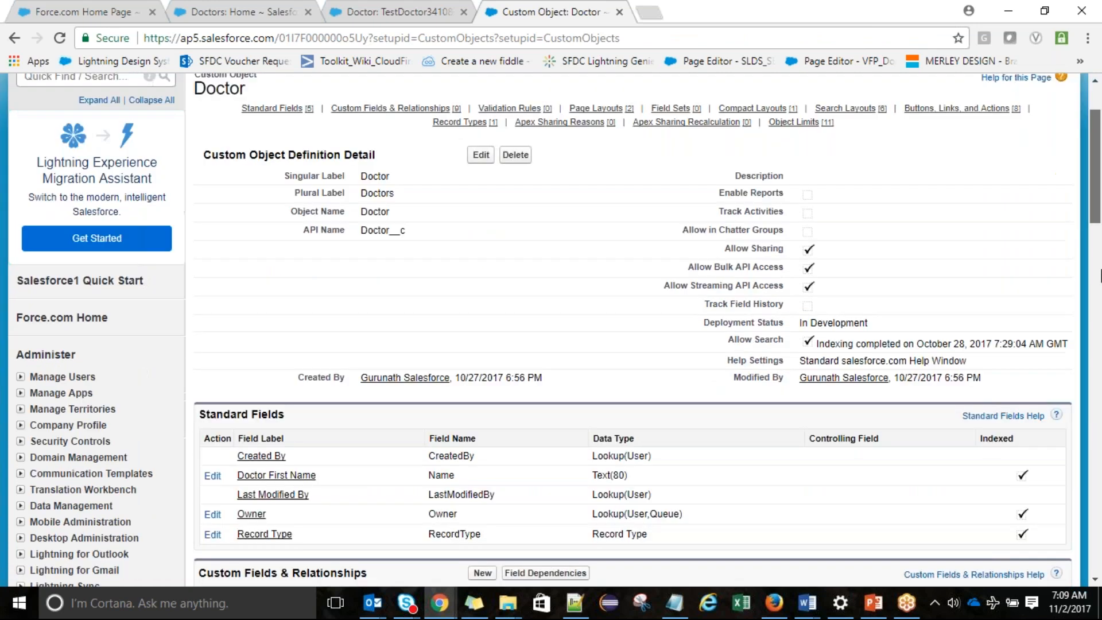
{"action": "scroll", "coordinate": [905, 455], "scroll_direction": "down", "scroll_amount": 20}
{"action": "left_click", "coordinate": [482, 310]}
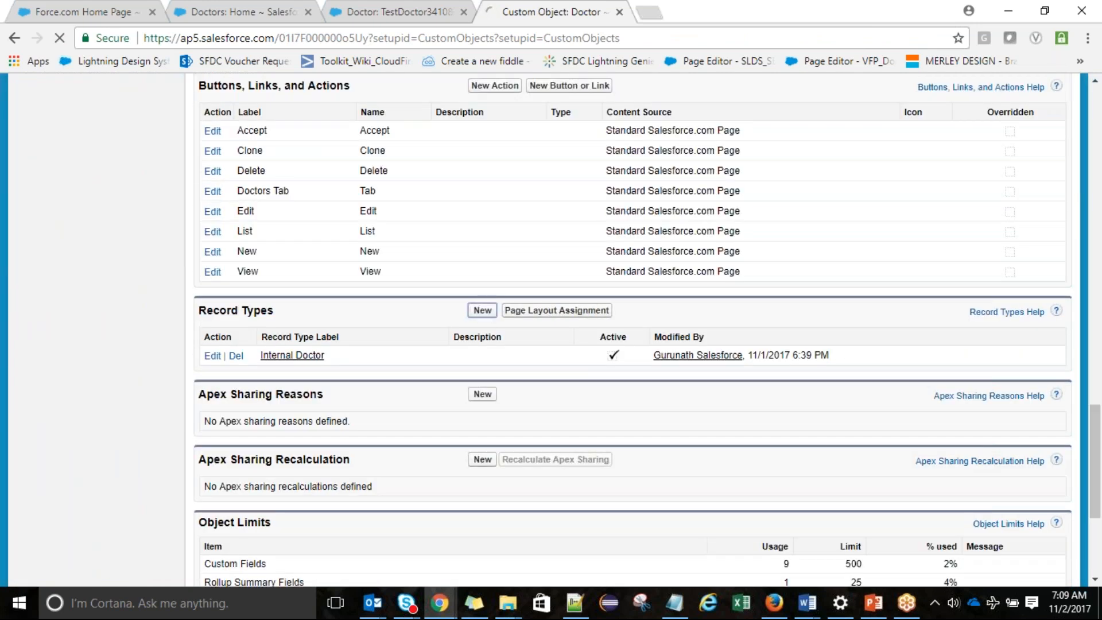
Create an active 'External Doctor' record type enabled for System Administrator and proceed to page layouts
{"action": "left_click", "coordinate": [414, 349]}
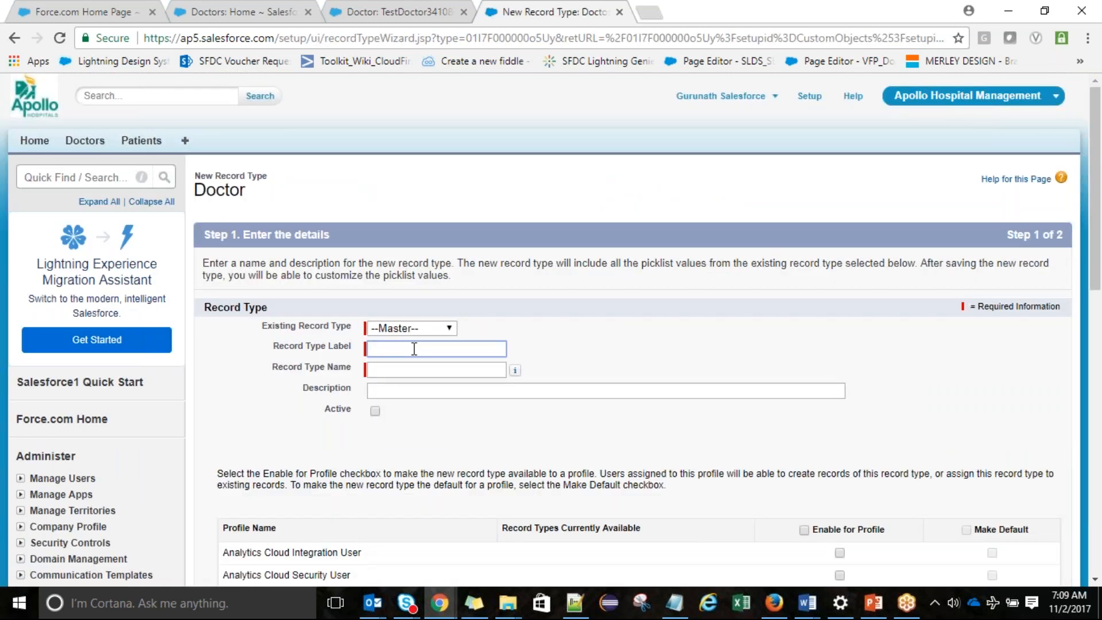
{"action": "type", "text": "External Doctor"}
{"action": "key", "text": "Tab"}
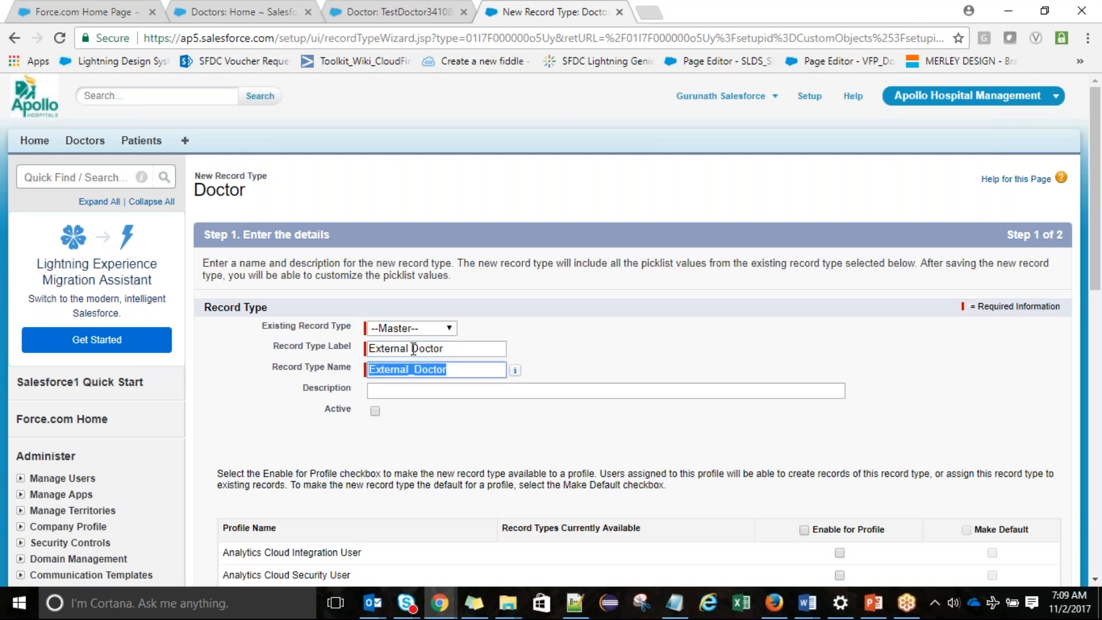
{"action": "left_click", "coordinate": [376, 411]}
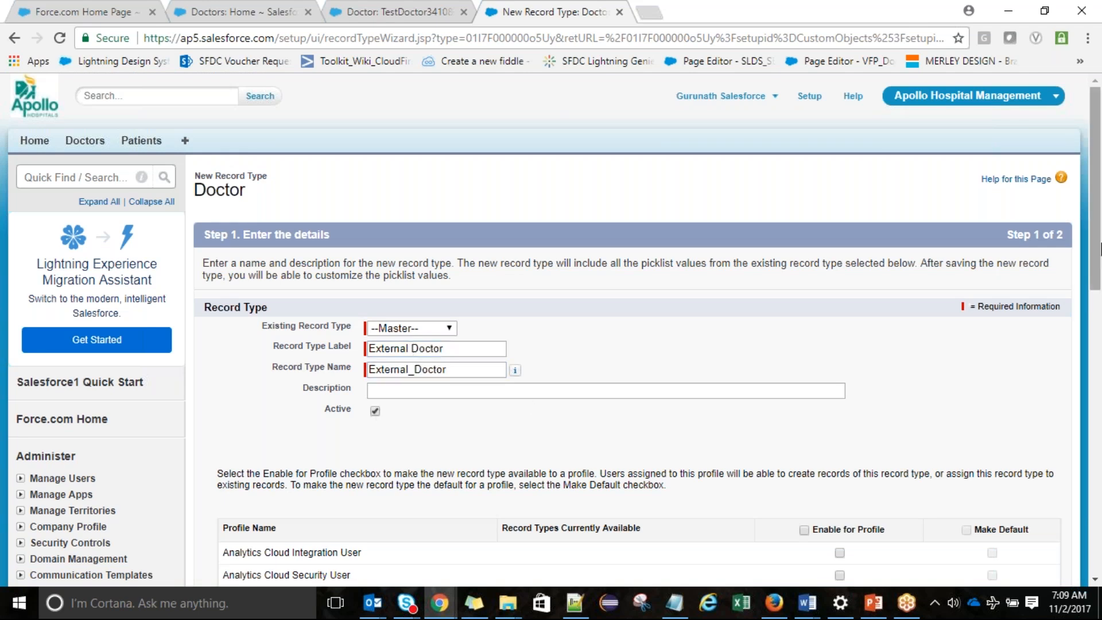
{"action": "left_click_drag", "start_coordinate": [1101, 204], "coordinate": [1101, 489]}
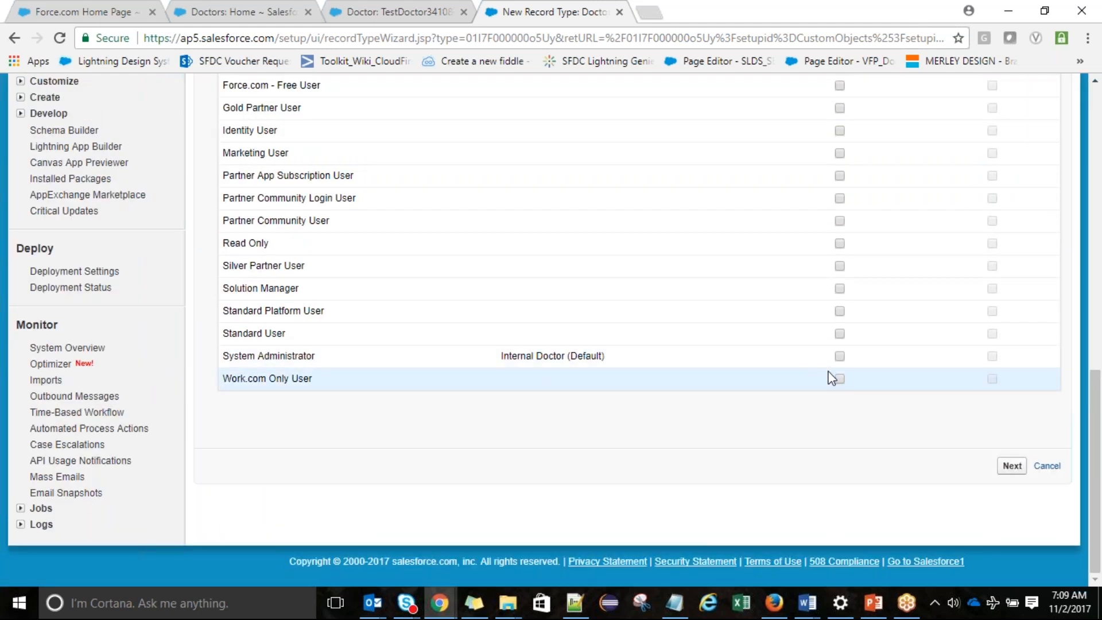
{"action": "left_click", "coordinate": [841, 356]}
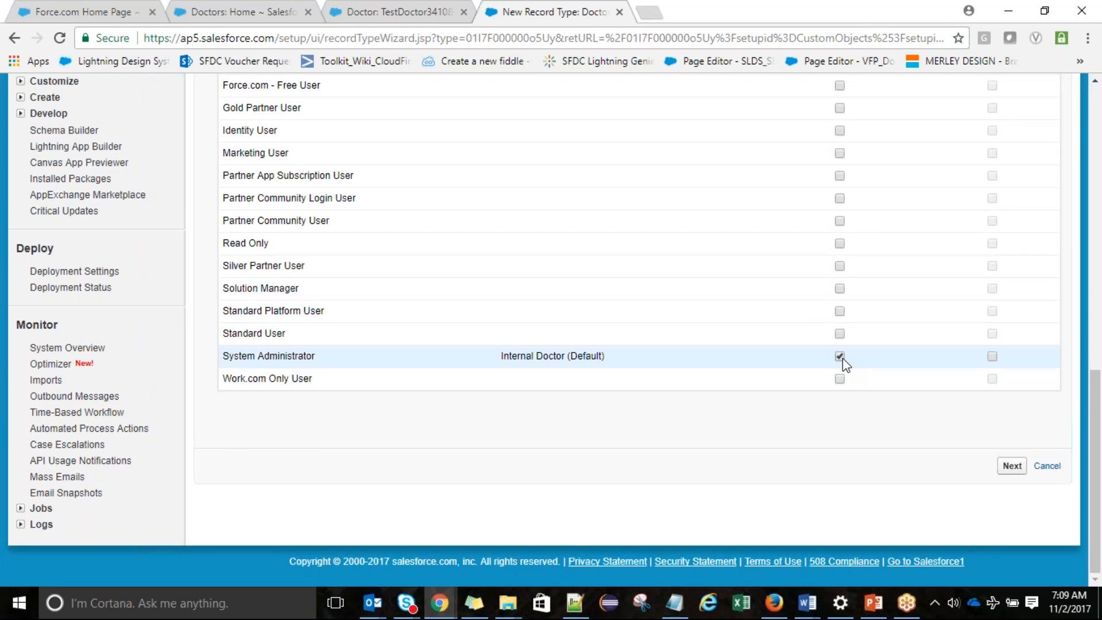
{"action": "left_click", "coordinate": [1014, 468]}
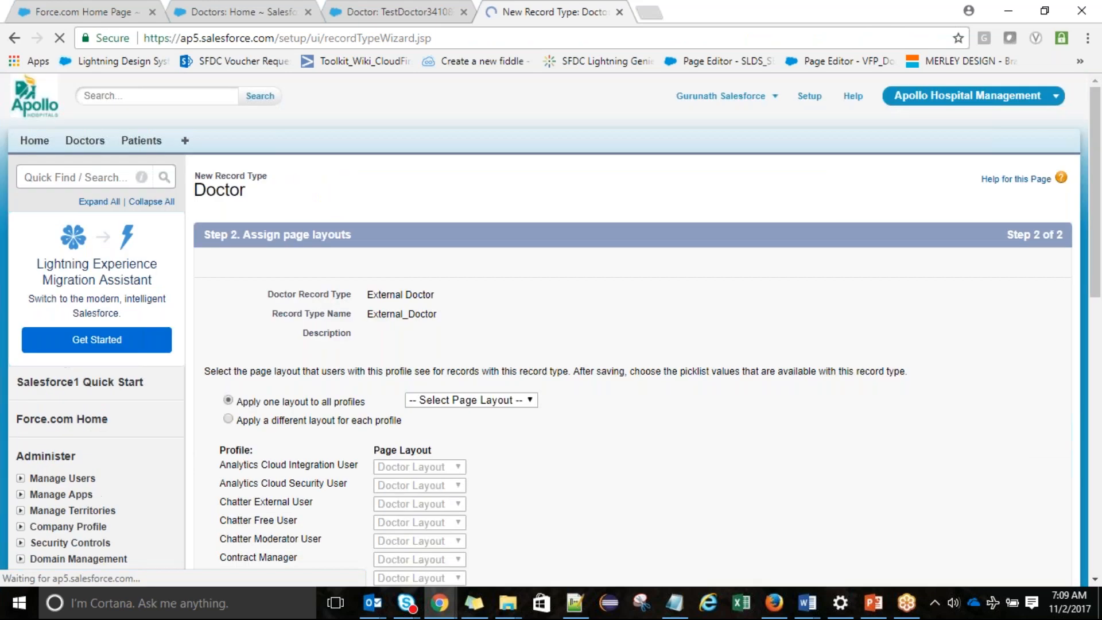
Apply Doctor Layout1 to all profiles and save the External Doctor record type
{"action": "left_click", "coordinate": [441, 400]}
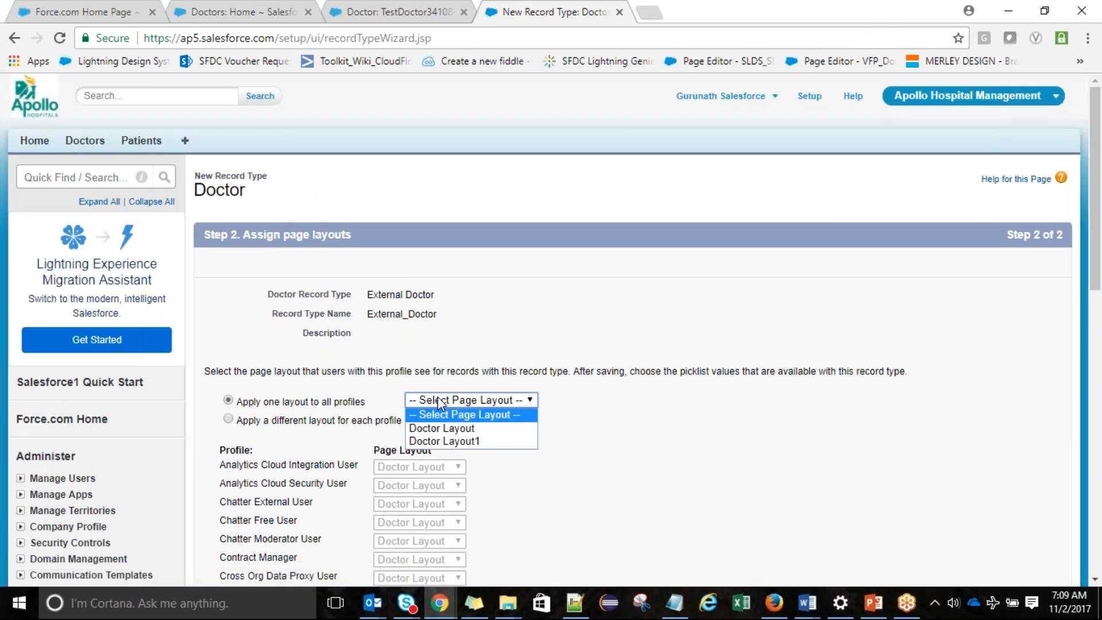
{"action": "left_click", "coordinate": [456, 442]}
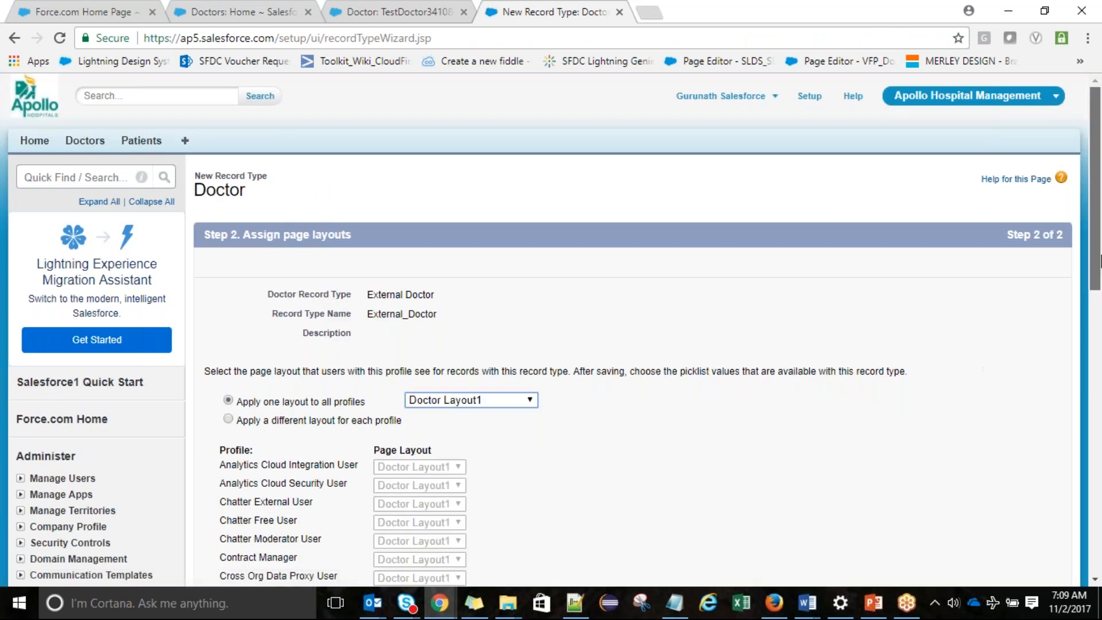
{"action": "left_click_drag", "start_coordinate": [1100, 261], "coordinate": [1093, 353]}
{"action": "left_click_drag", "start_coordinate": [352, 192], "coordinate": [355, 191]}
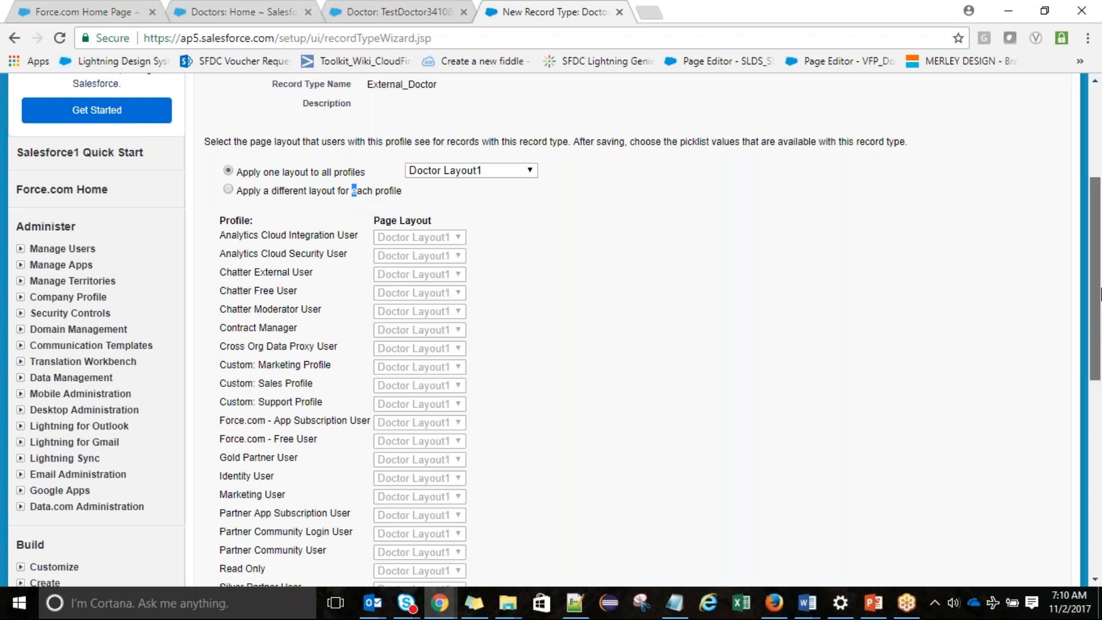
{"action": "scroll", "coordinate": [1101, 294], "scroll_direction": "down", "scroll_amount": 1}
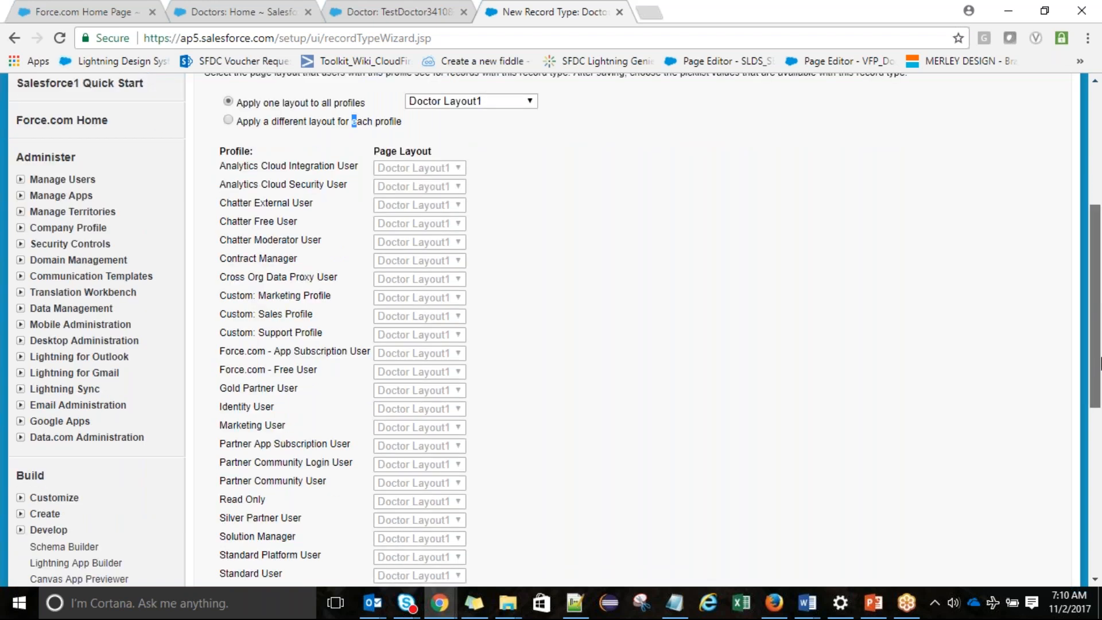
{"action": "scroll", "coordinate": [1100, 363], "scroll_direction": "down", "scroll_amount": 5}
{"action": "left_click", "coordinate": [1006, 322]}
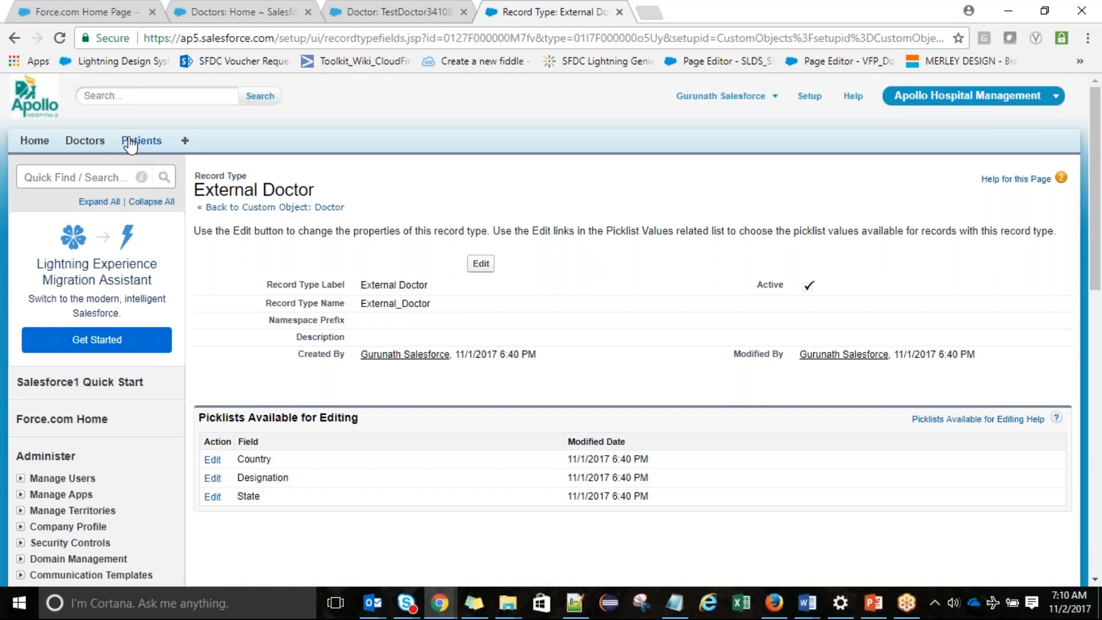
From the Doctors tab, start a new doctor record using the External Doctor record type
{"action": "left_click", "coordinate": [85, 140]}
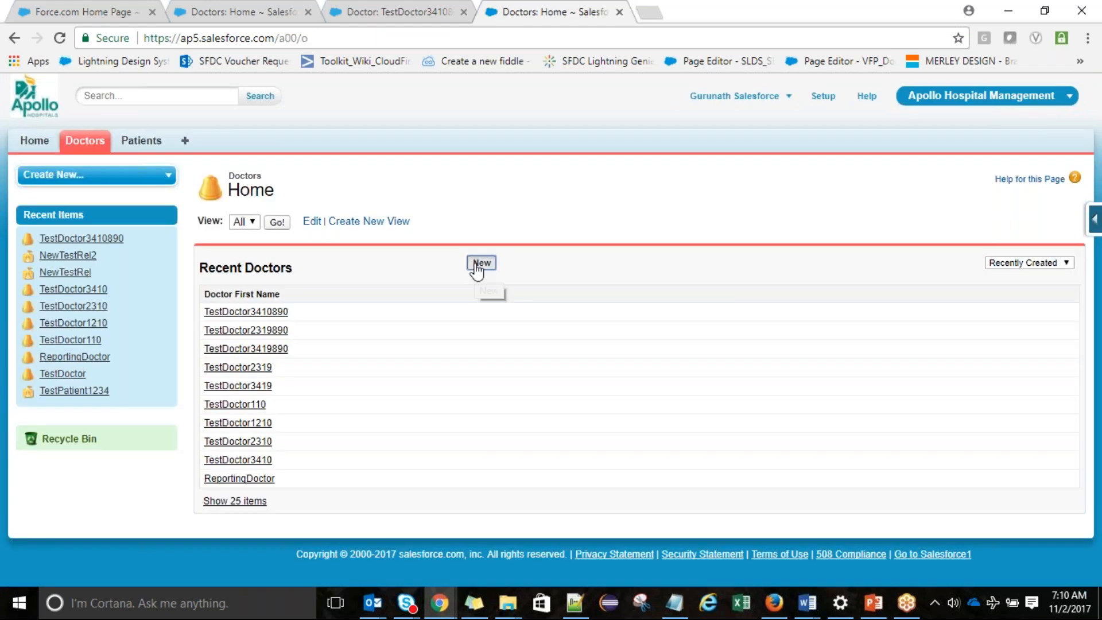
{"action": "left_click", "coordinate": [479, 260]}
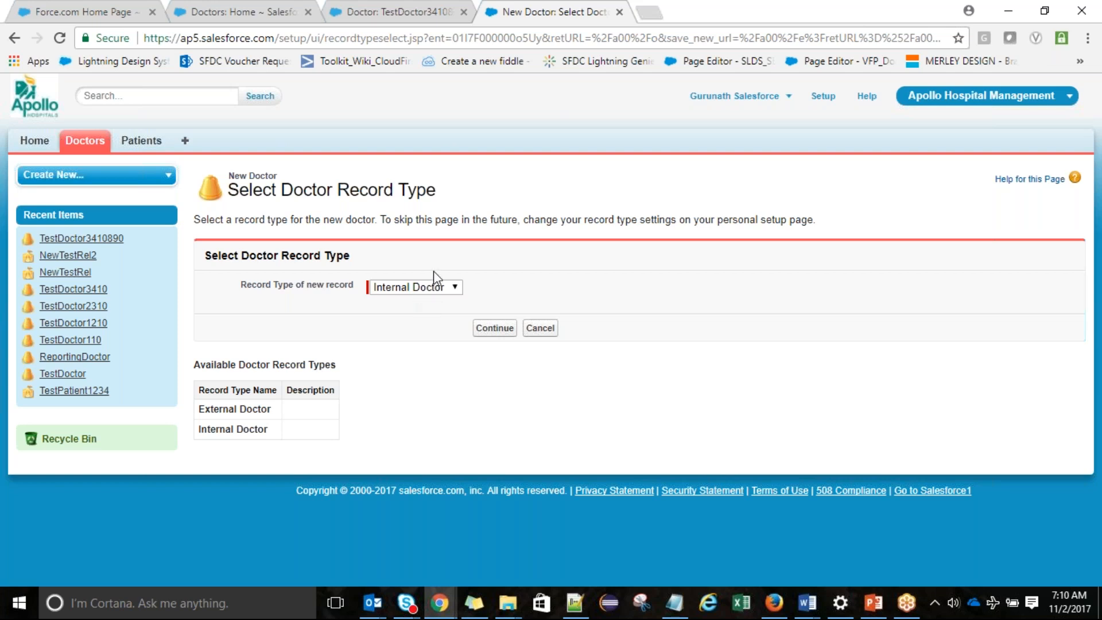
{"action": "left_click", "coordinate": [442, 287]}
{"action": "left_click", "coordinate": [440, 306]}
{"action": "left_click", "coordinate": [512, 332]}
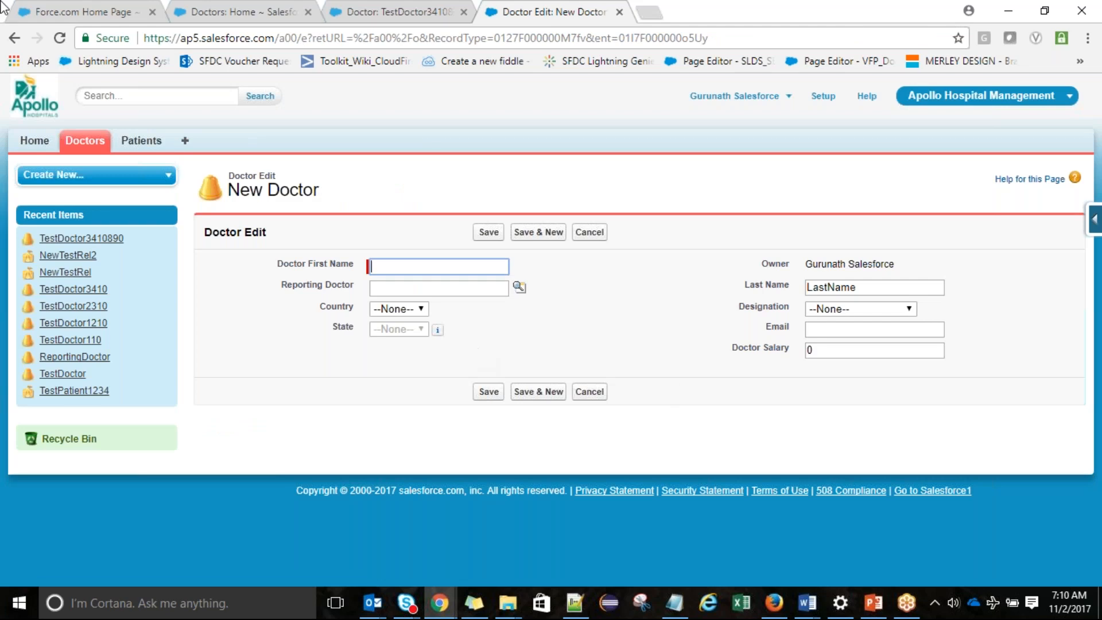
Check the External Doctor form's Designation options, then return to record type selection
{"action": "left_click", "coordinate": [15, 38]}
{"action": "left_click", "coordinate": [489, 333]}
{"action": "left_click", "coordinate": [833, 308]}
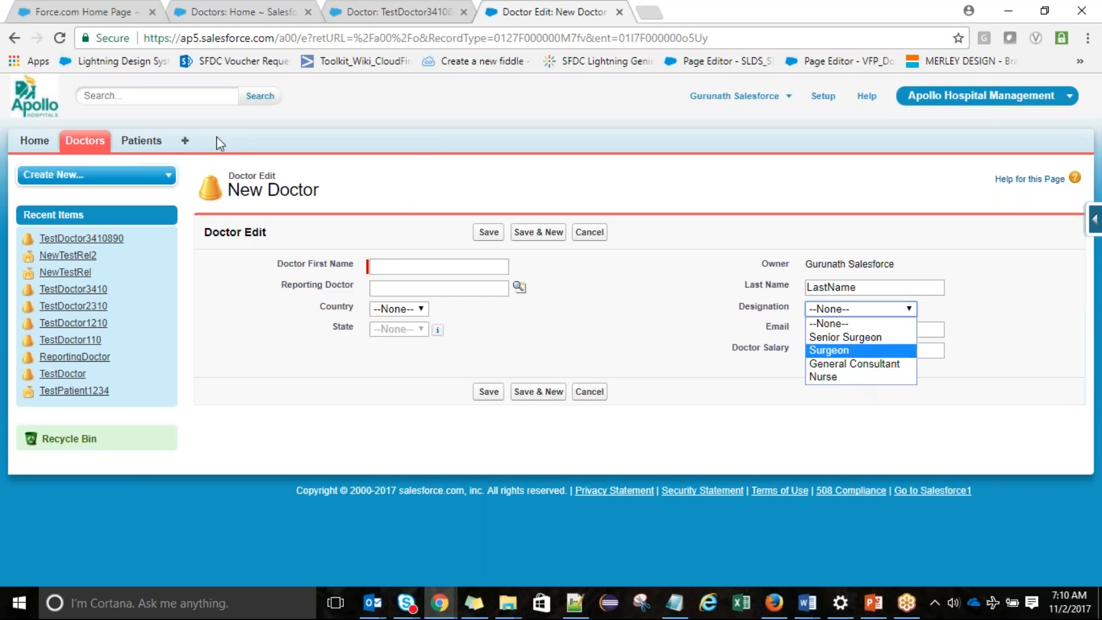
{"action": "left_click", "coordinate": [15, 38]}
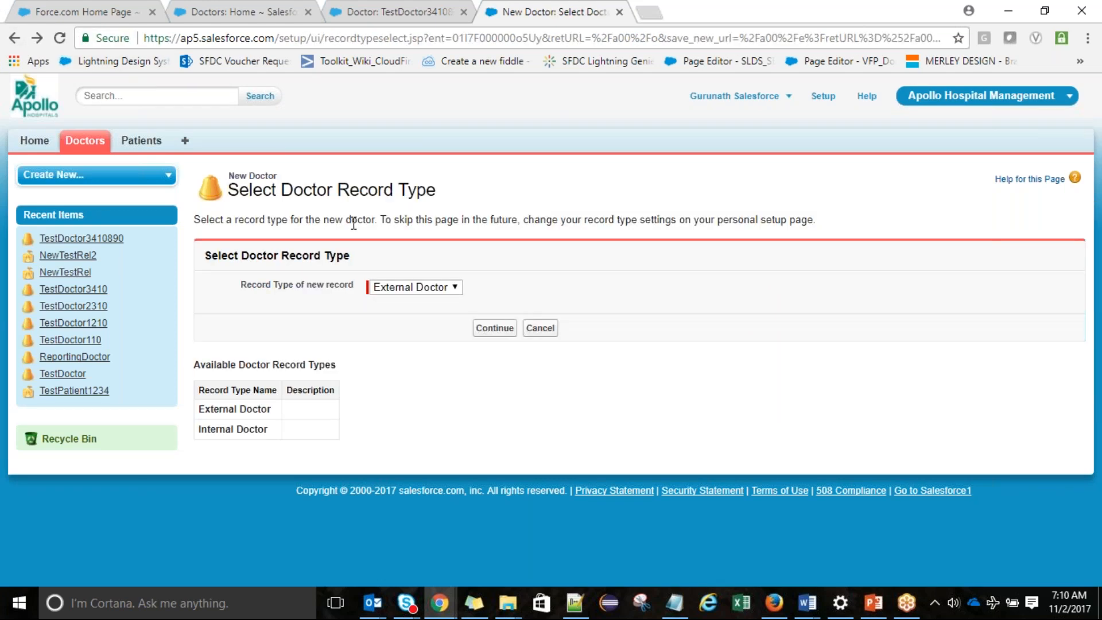
Open a new Internal Doctor form, check Designation (Surgeon, General Consultant, Nurse), then switch to Notepad
{"action": "left_click", "coordinate": [411, 287]}
{"action": "left_click", "coordinate": [412, 315]}
{"action": "left_click", "coordinate": [494, 328]}
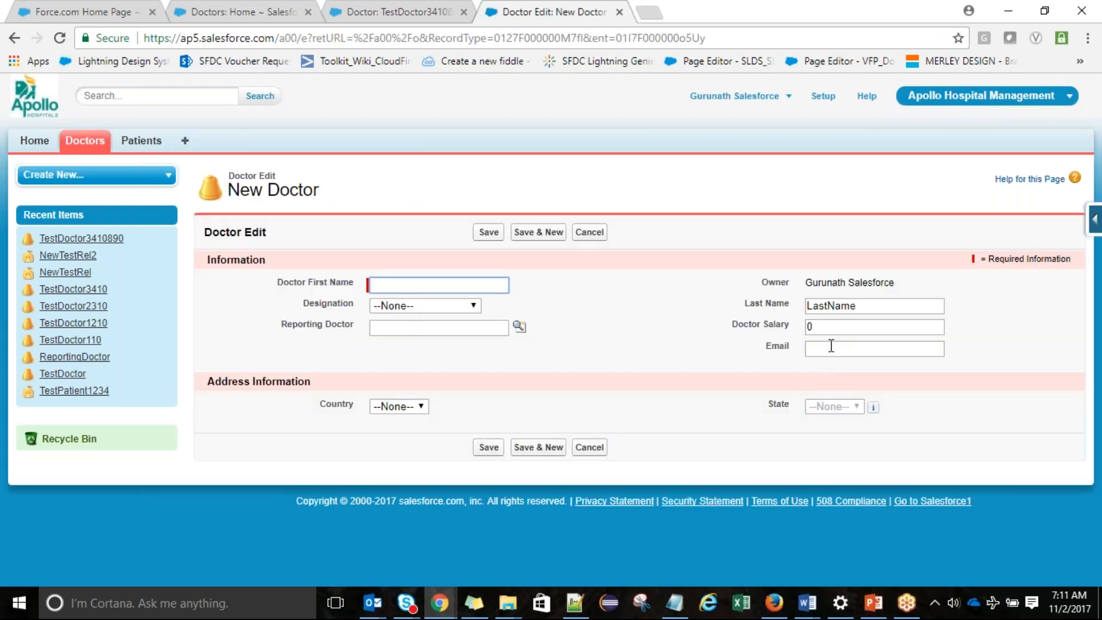
{"action": "left_click", "coordinate": [428, 305]}
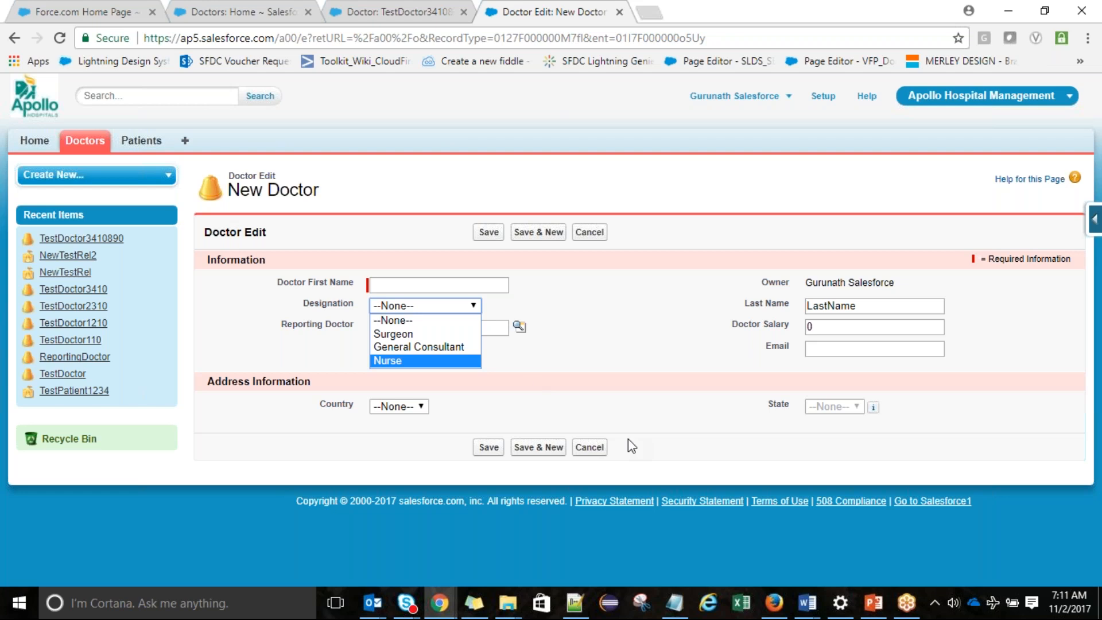
{"action": "left_click", "coordinate": [673, 605]}
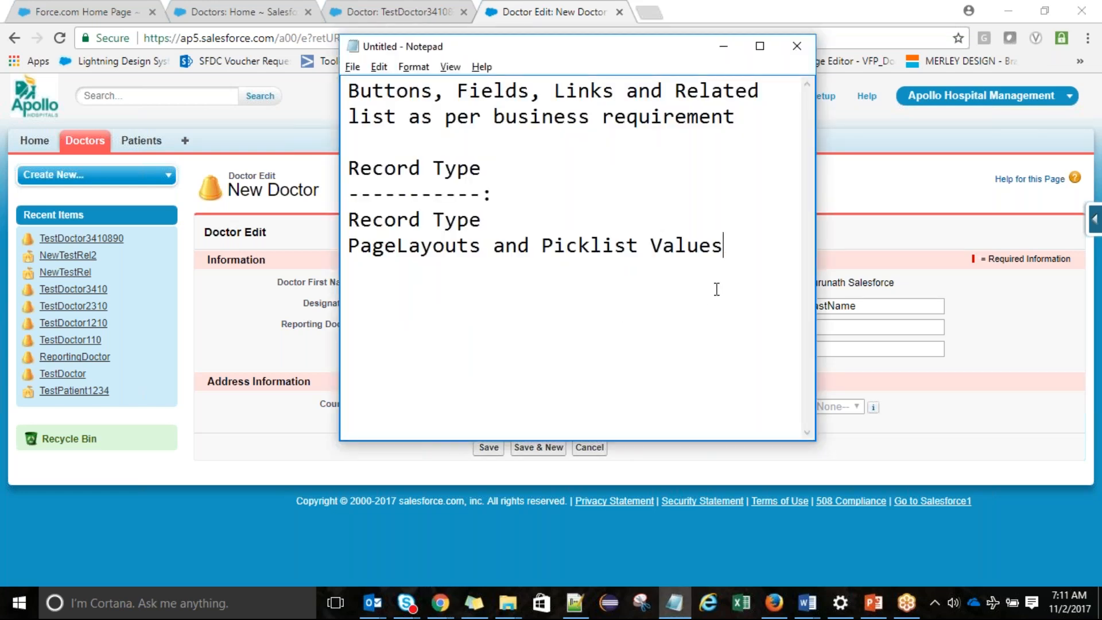
Add a 'Workflows' heading with a dashed underline, separated from the PageLayouts line by a blank line
{"action": "key", "text": "Return"}
{"action": "type", "text": "Workflows"}
{"action": "key", "text": "Return"}
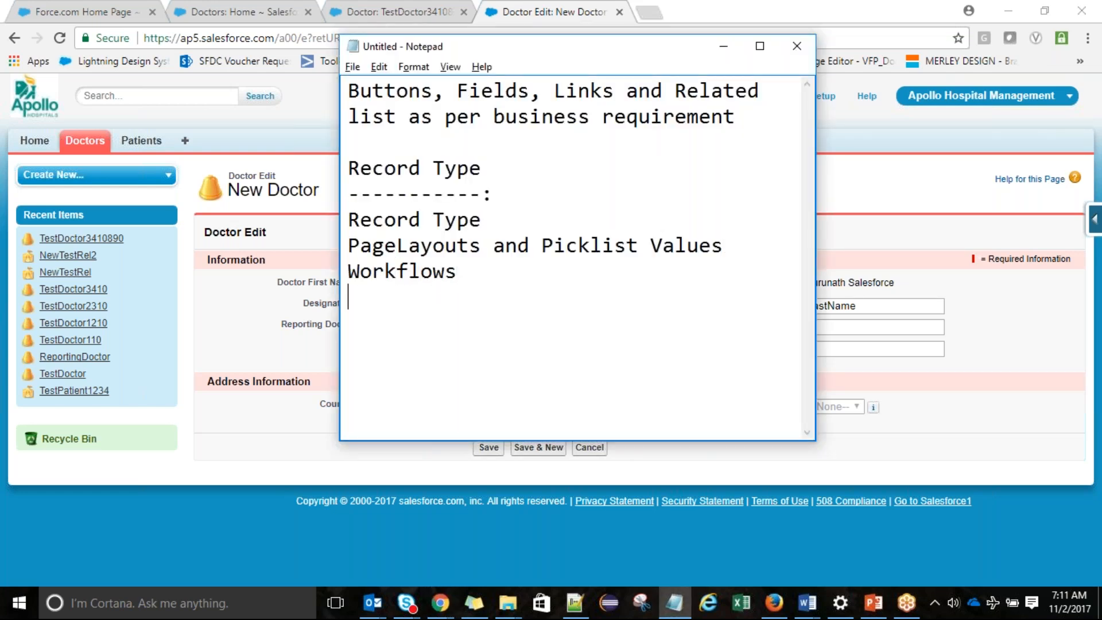
{"action": "type", "text": "----------:"}
{"action": "left_click", "coordinate": [730, 245]}
{"action": "key", "text": "Return"}
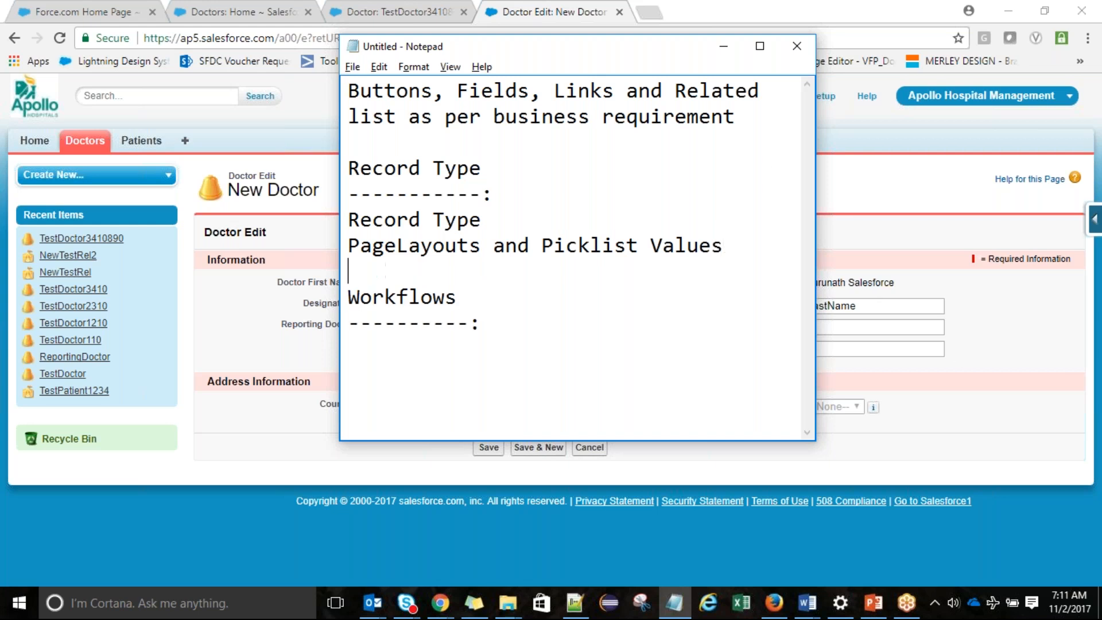
Maximize Notepad and write 'it is an automated business process' under the Workflows heading
{"action": "left_click", "coordinate": [760, 46]}
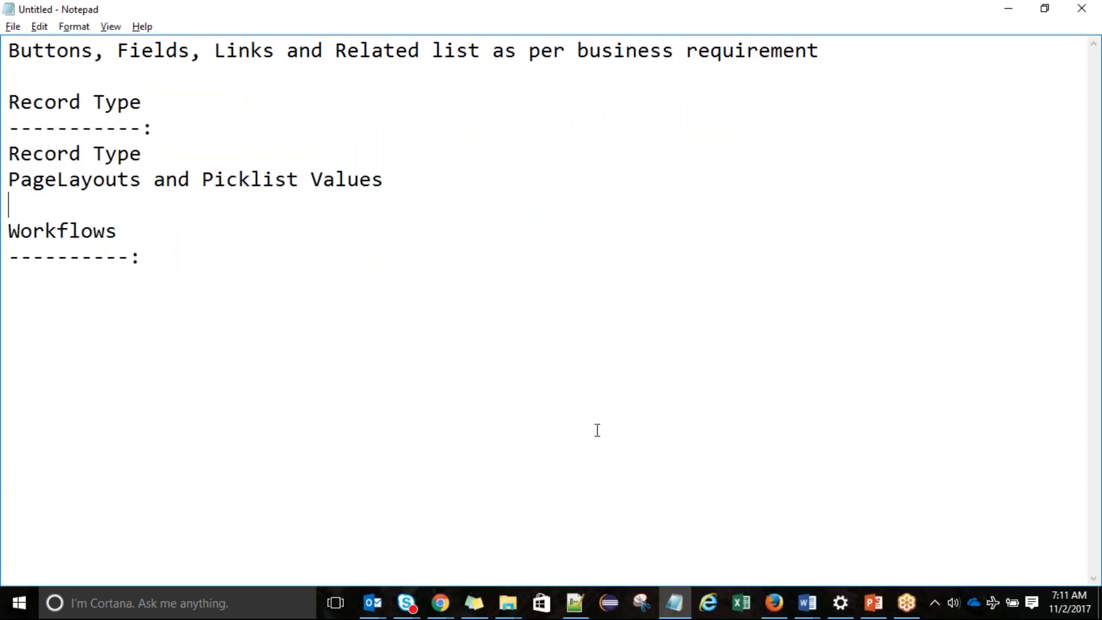
{"action": "left_click", "coordinate": [175, 256]}
{"action": "key", "text": "Return"}
{"action": "type", "text": "it is an a"}
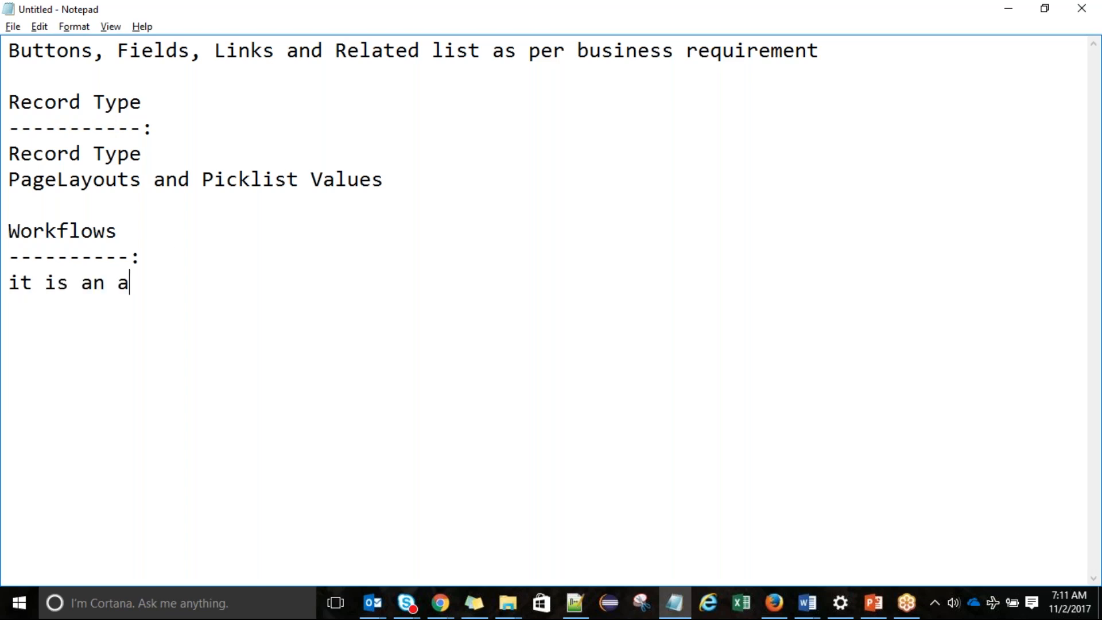
{"action": "type", "text": "utomated"}
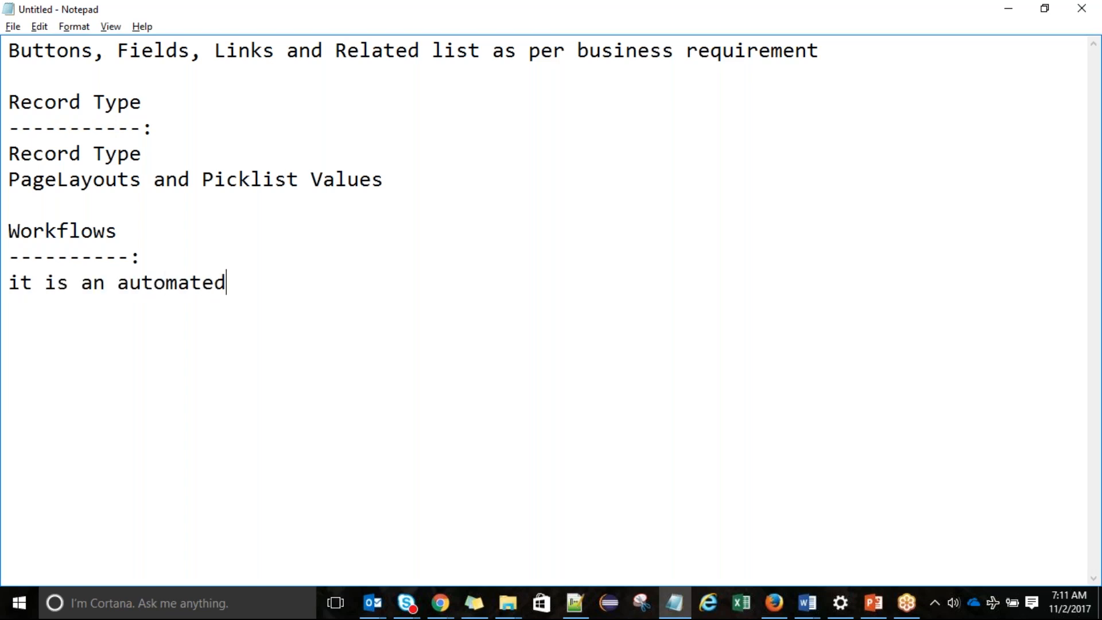
{"action": "type", "text": " busines"}
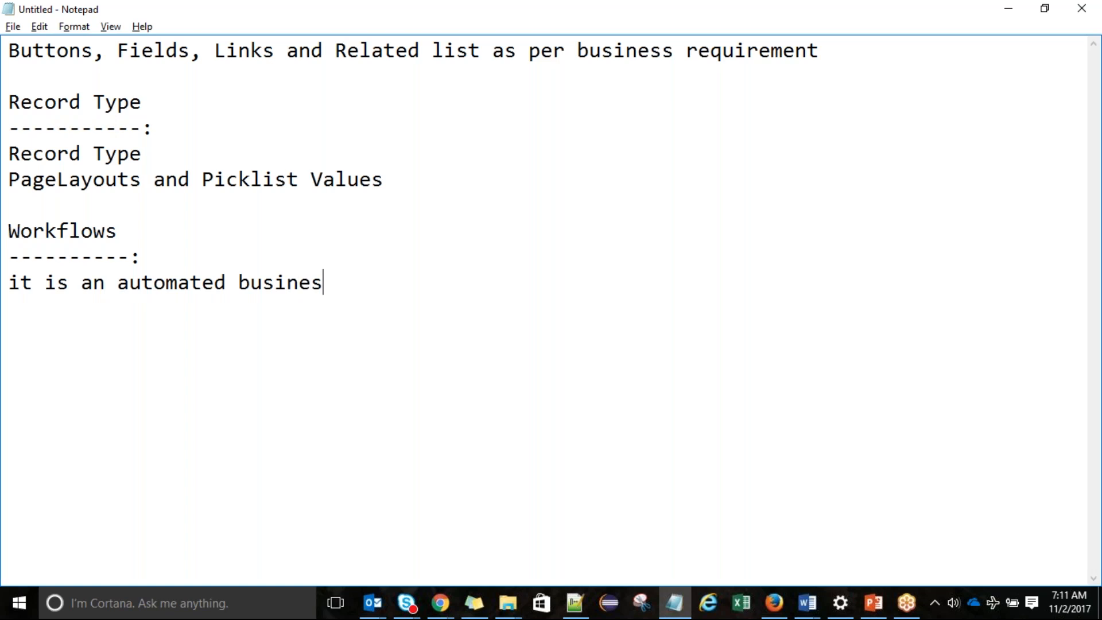
{"action": "type", "text": "s process"}
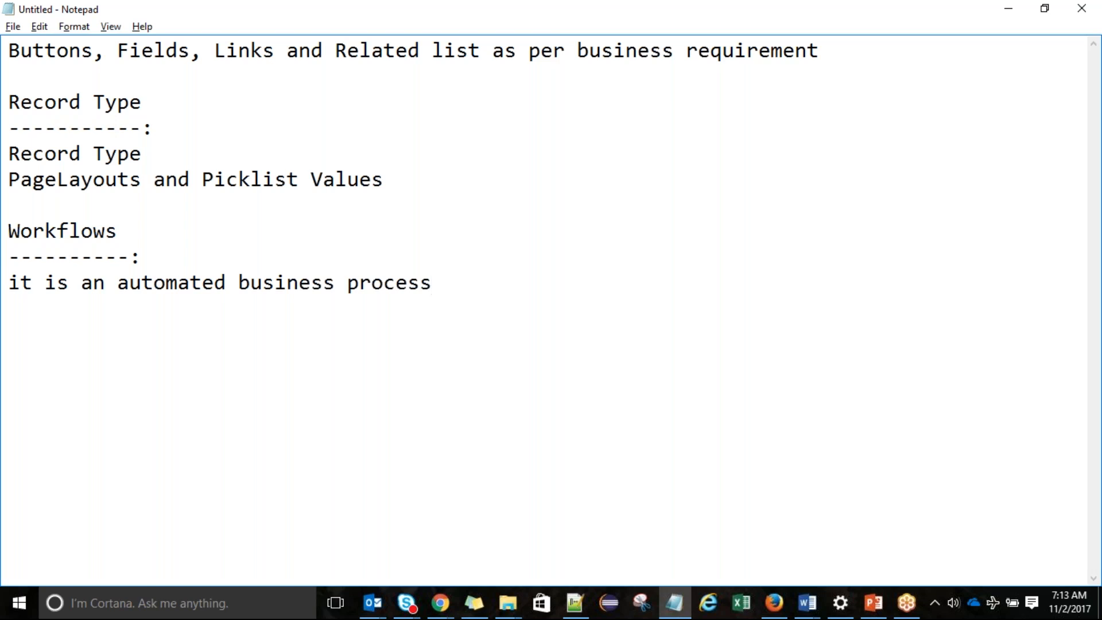
Add 'Events or Evaluation Criteria', 'Condition' and 'Action' headings to the Workflows notes
{"action": "key", "text": "Return"}
{"action": "type", "text": "Even"}
{"action": "key", "text": "Return"}
{"action": "type", "text": "Co"}
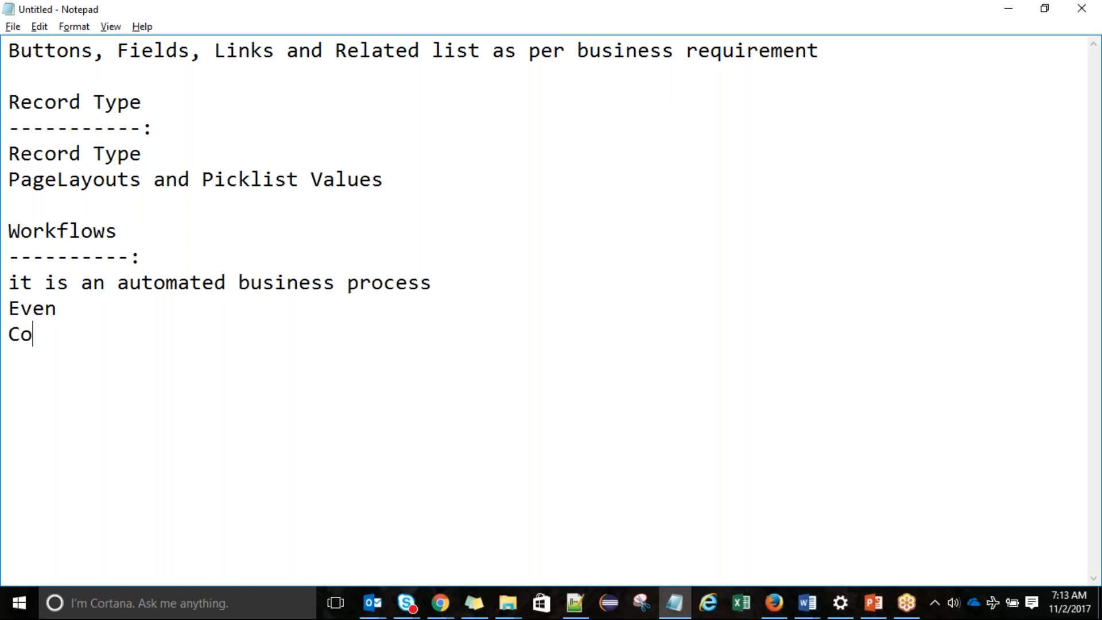
{"action": "type", "text": "ndition"}
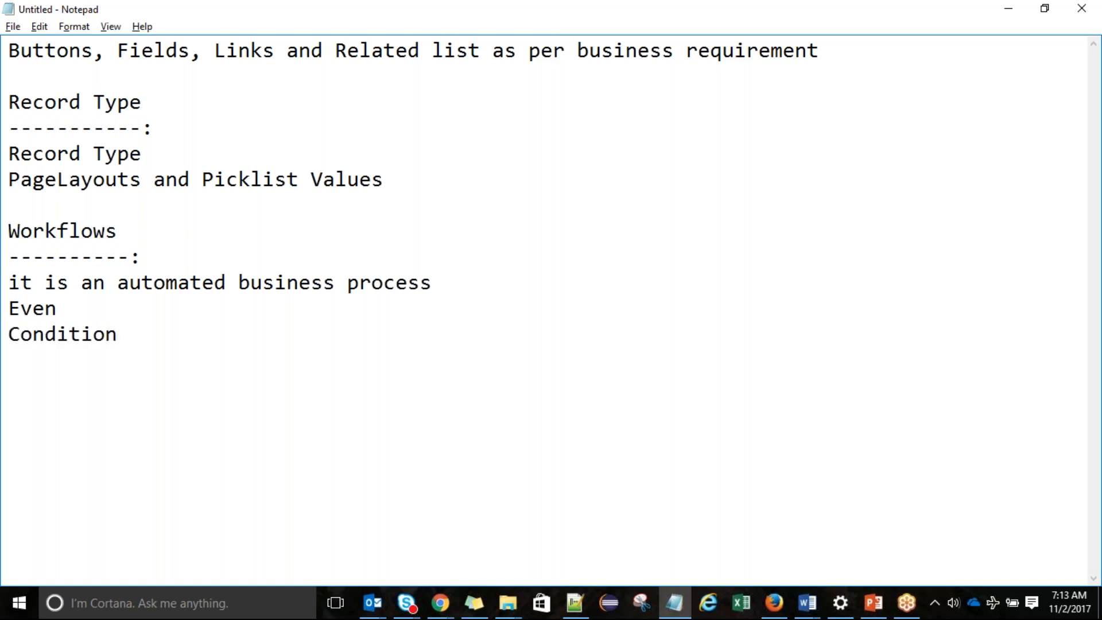
{"action": "key", "text": "Return"}
{"action": "type", "text": "Action"}
{"action": "left_click", "coordinate": [75, 313]}
{"action": "type", "text": "ts or"}
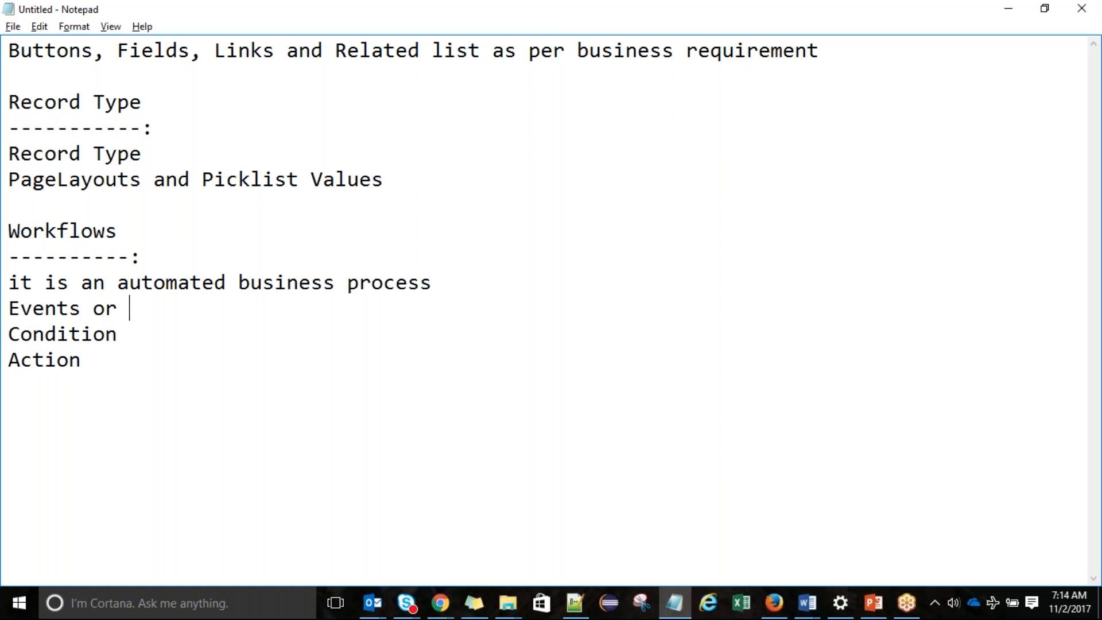
{"action": "type", "text": "Evaluation "}
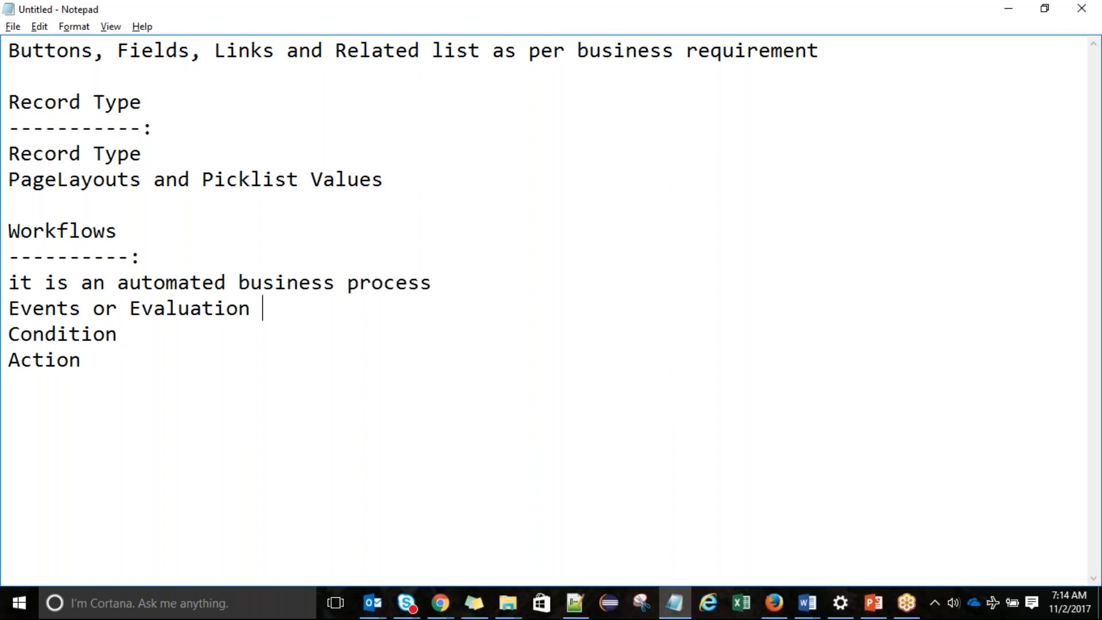
{"action": "type", "text": "Criteria"}
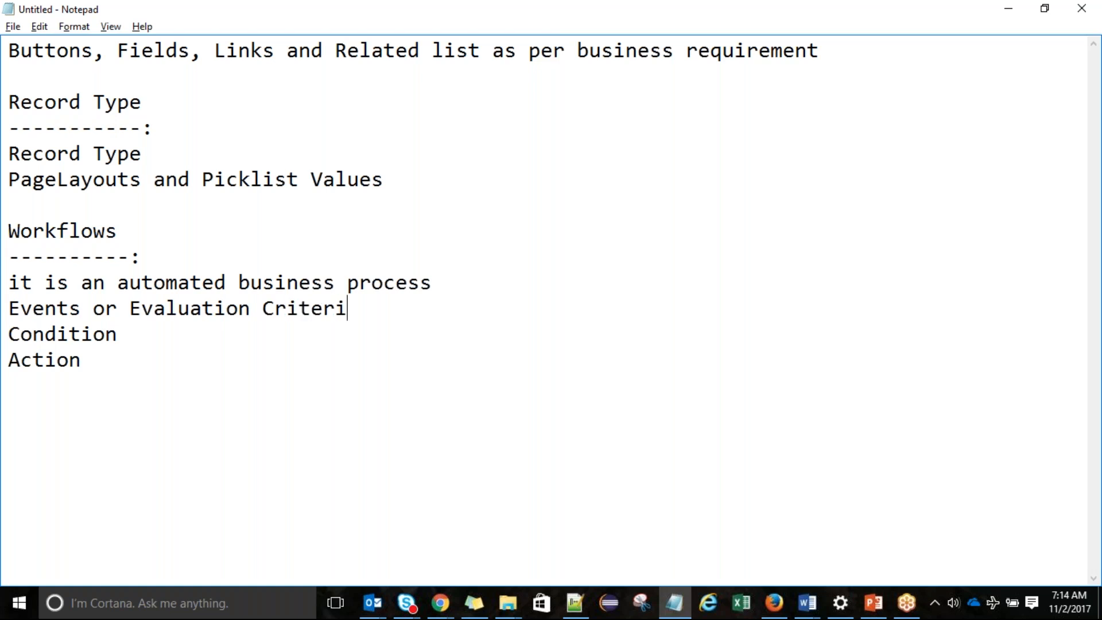
{"action": "key", "text": "Return"}
{"action": "key", "text": "Return"}
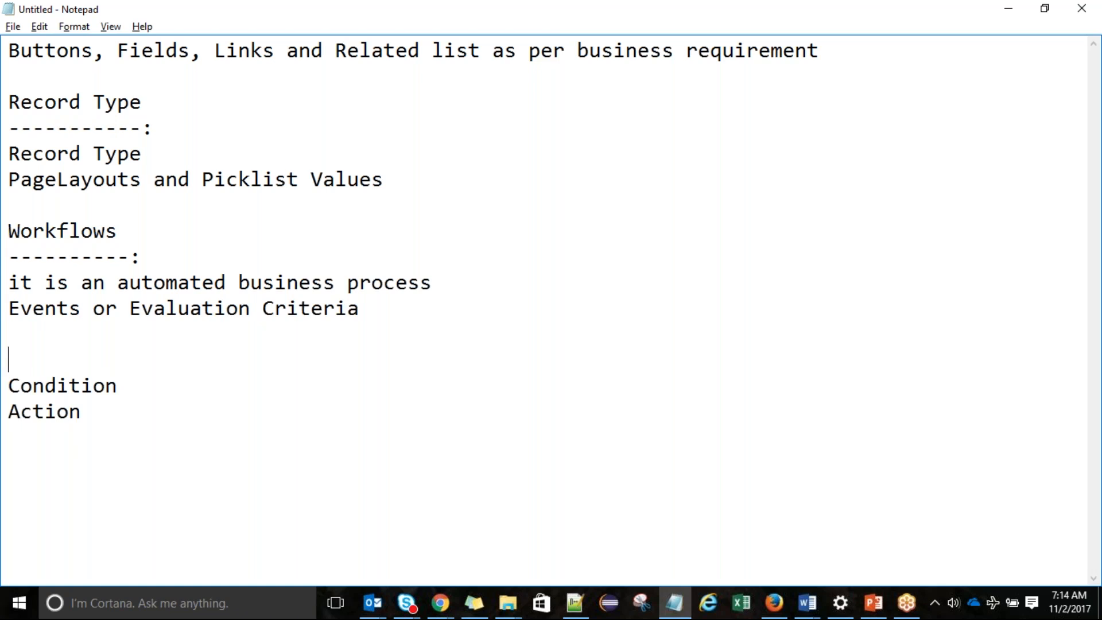
List the triggers 'Record get created', 'created or Edited', and 'Created or edited and previously did not met the condition'
{"action": "type", "text": "Cfreated"}
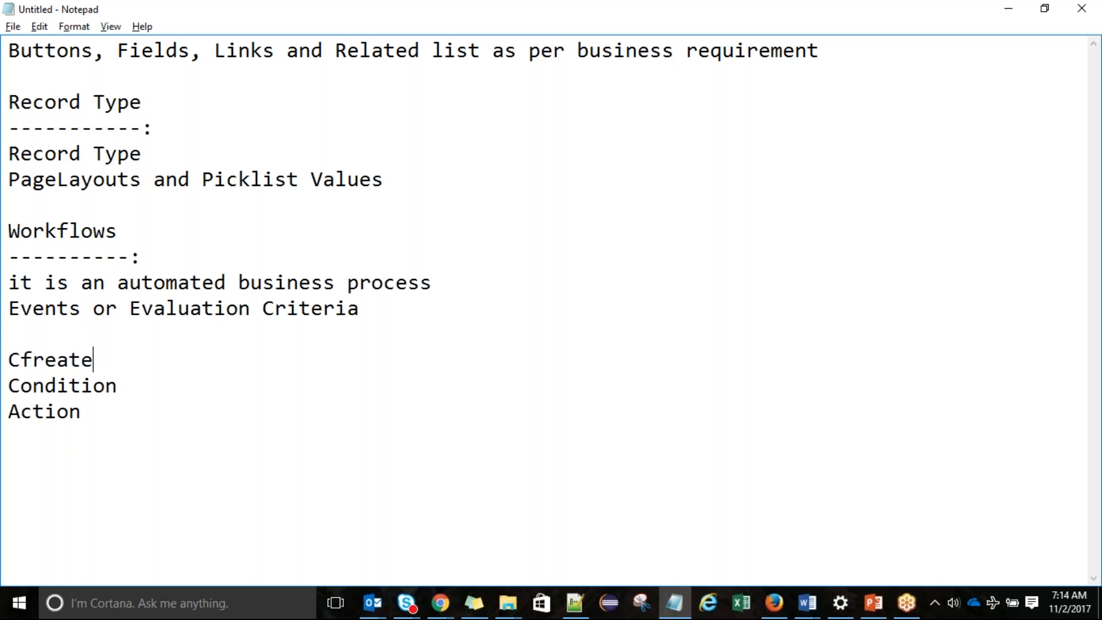
{"action": "key", "text": "BackSpace"}
{"action": "key", "text": "BackSpace"}
{"action": "key", "text": "BackSpace"}
{"action": "key", "text": "BackSpace"}
{"action": "key", "text": "BackSpace"}
{"action": "key", "text": "BackSpace"}
{"action": "key", "text": "BackSpace"}
{"action": "key", "text": "BackSpace"}
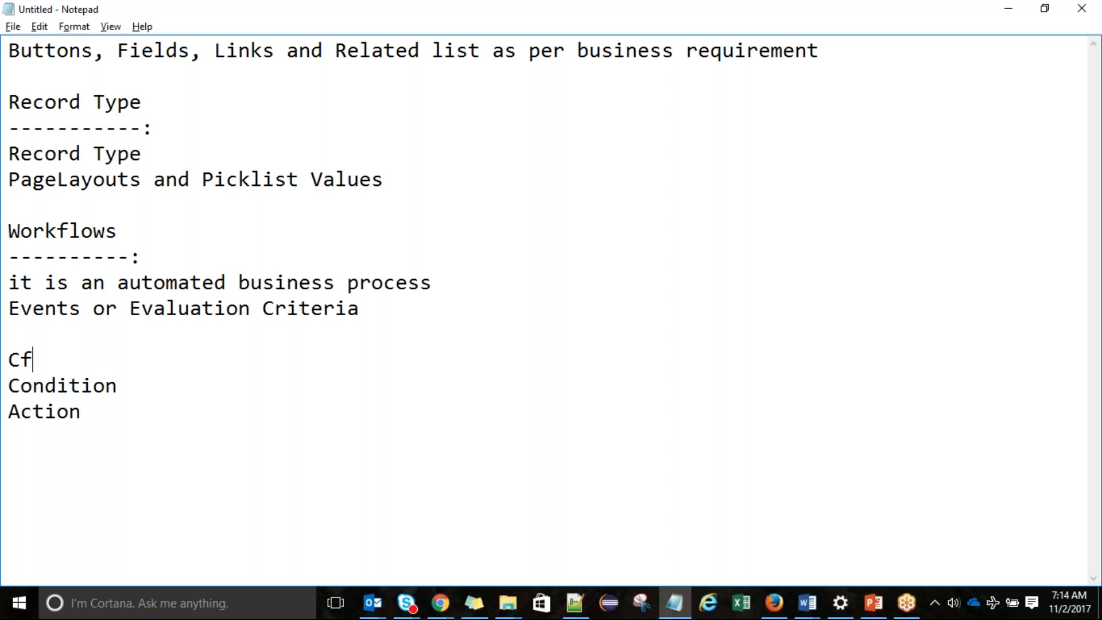
{"action": "type", "text": "Record ghe"}
{"action": "key", "text": "BackSpace"}
{"action": "key", "text": "BackSpace"}
{"action": "key", "text": "BackSpace"}
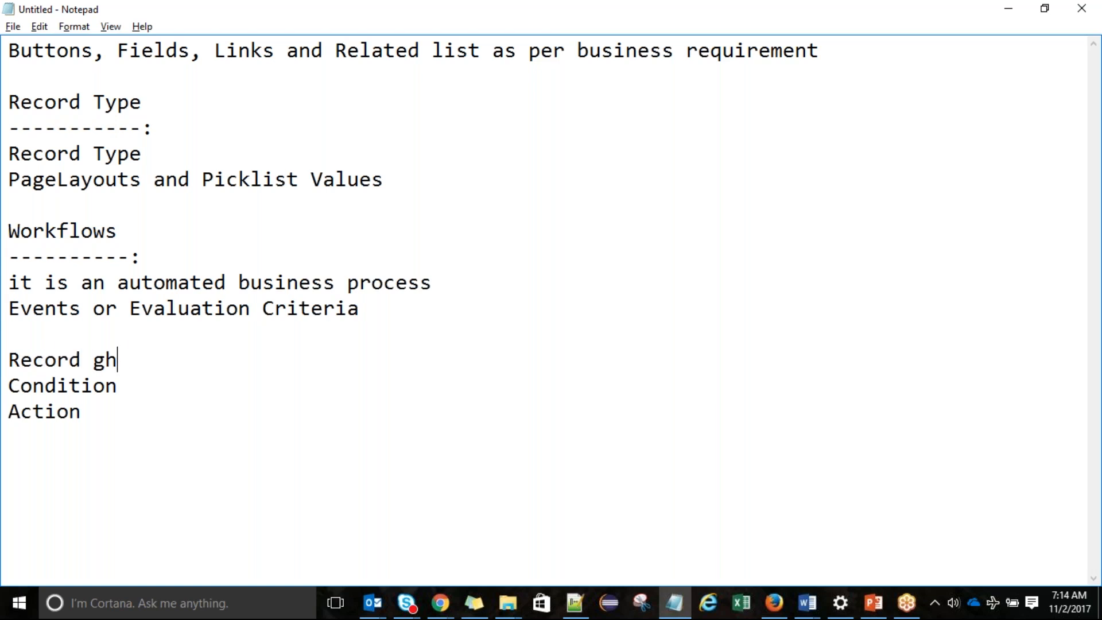
{"action": "type", "text": "get created"}
{"action": "key", "text": "Return"}
{"action": "type", "text": "created or Edi"}
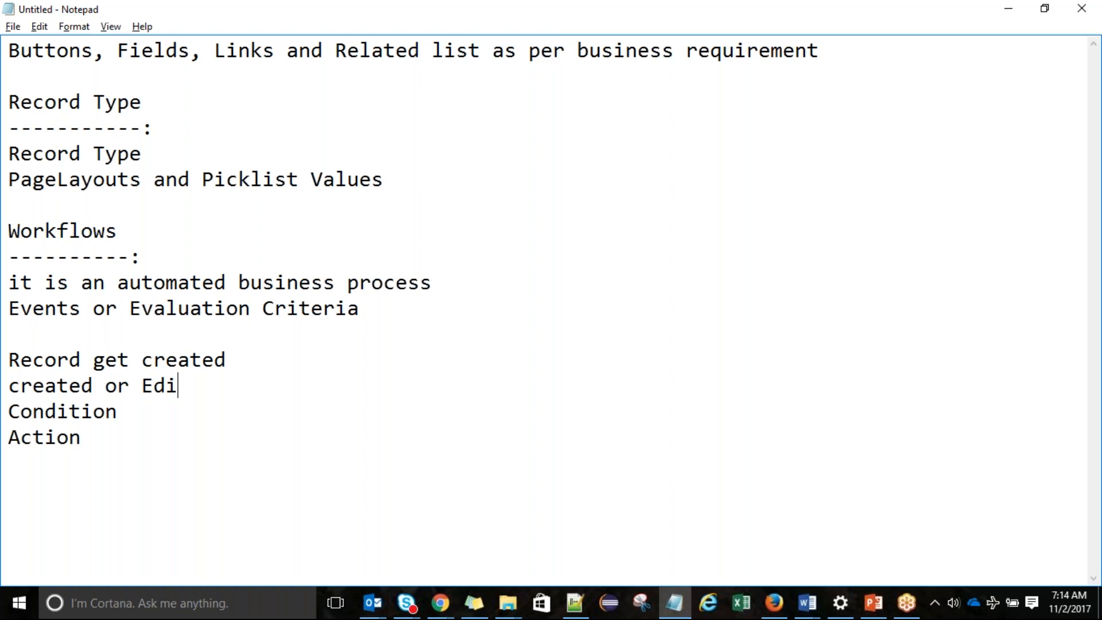
{"action": "type", "text": "ted"}
{"action": "key", "text": "Return"}
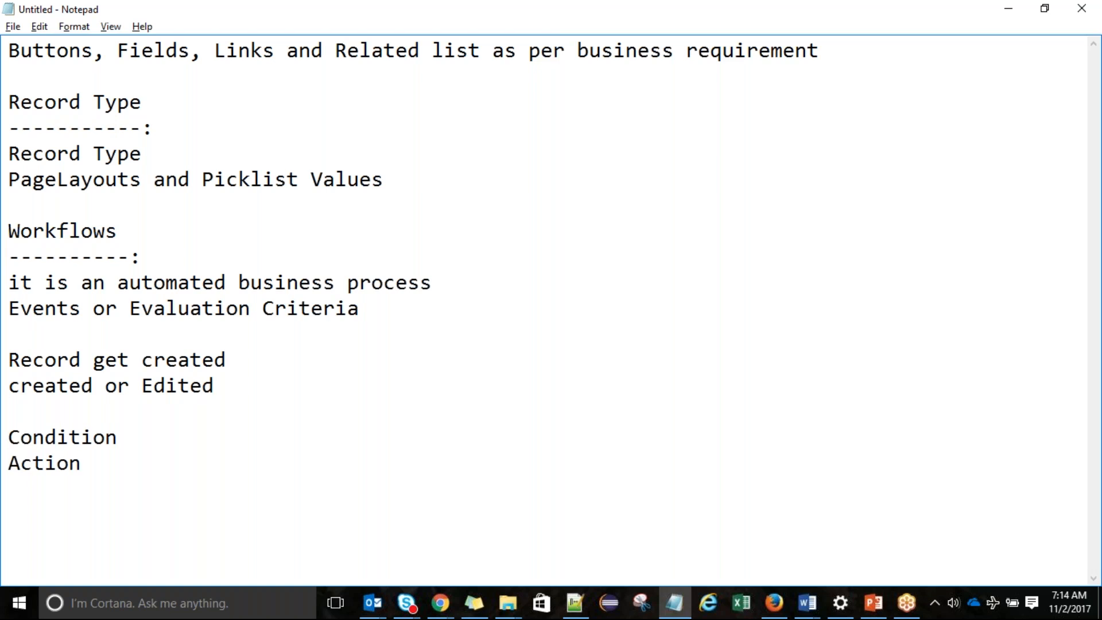
{"action": "type", "text": "Created "}
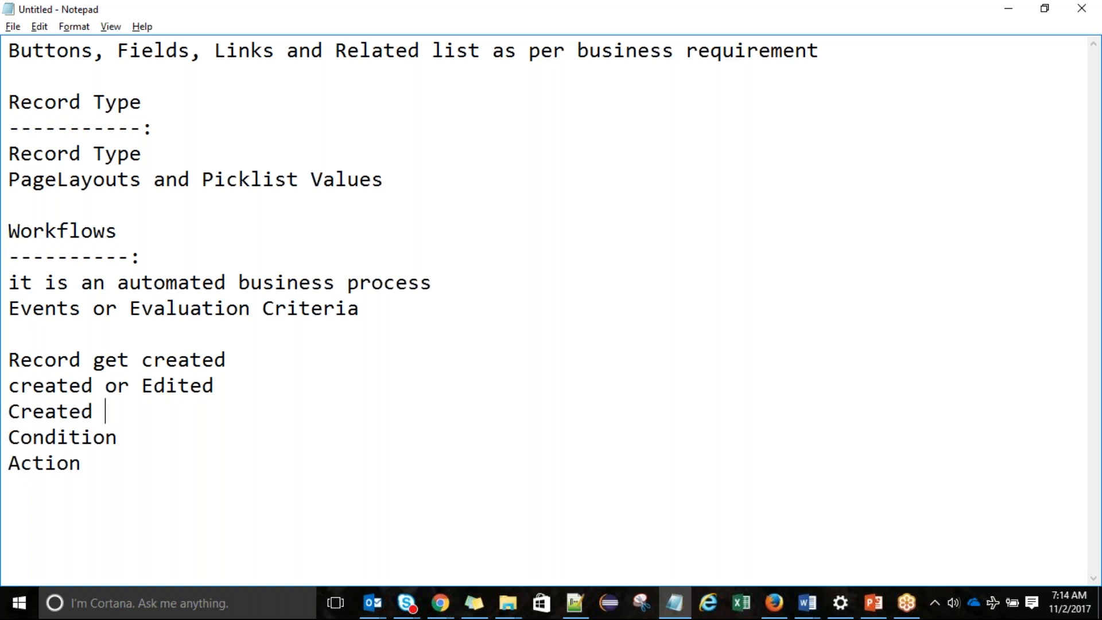
{"action": "type", "text": "or edited "}
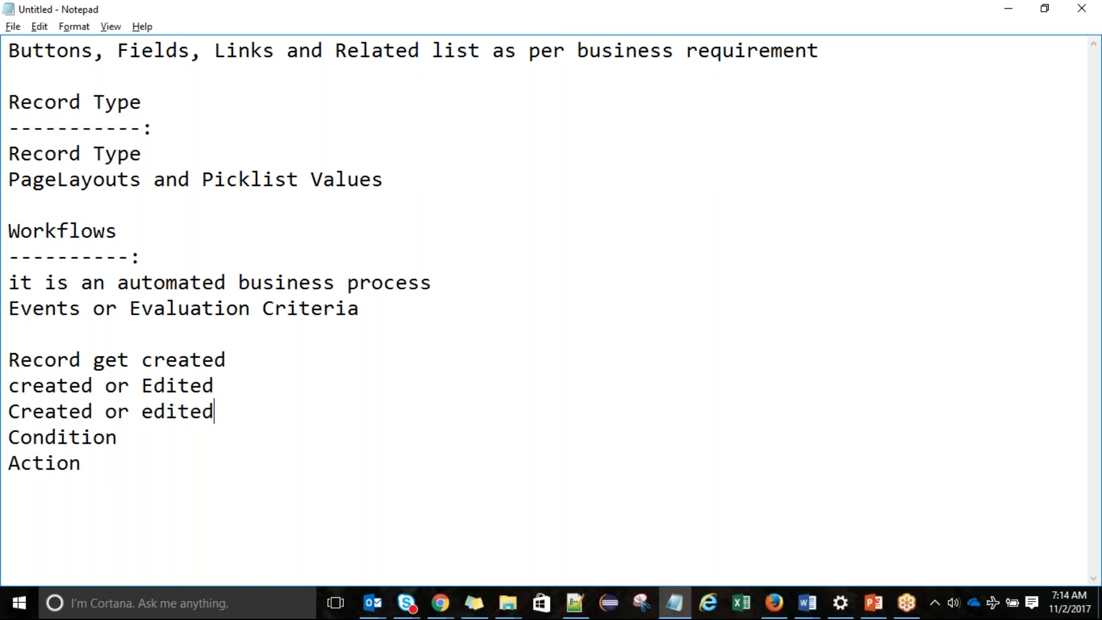
{"action": "type", "text": "and previously"}
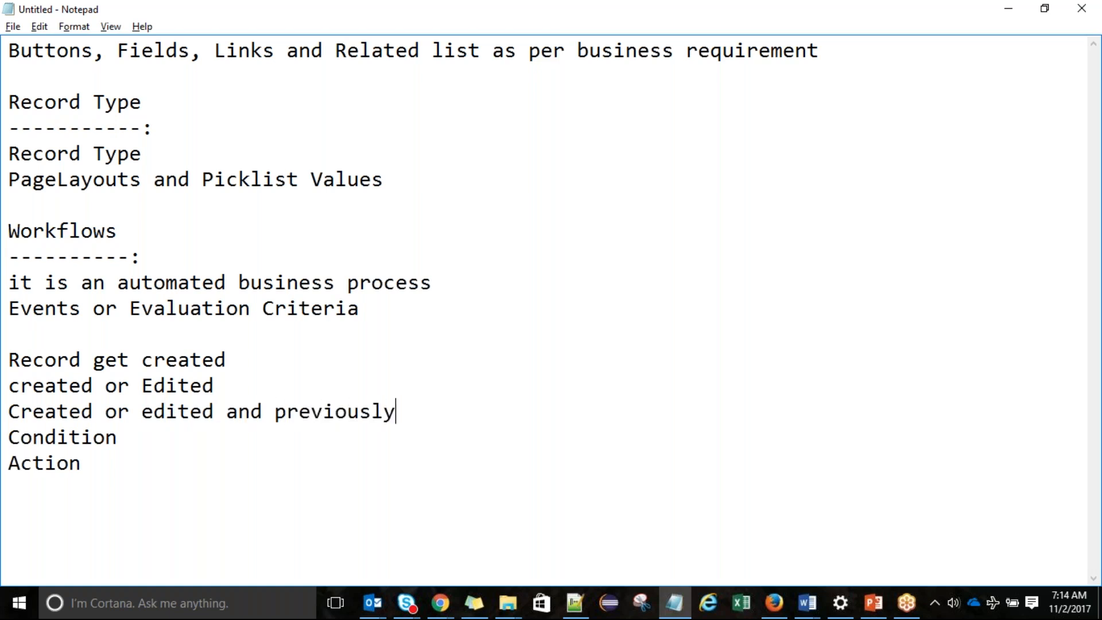
{"action": "type", "text": " did not tm"}
{"action": "key", "text": "BackSpace"}
{"action": "key", "text": "BackSpace"}
{"action": "type", "text": "met"}
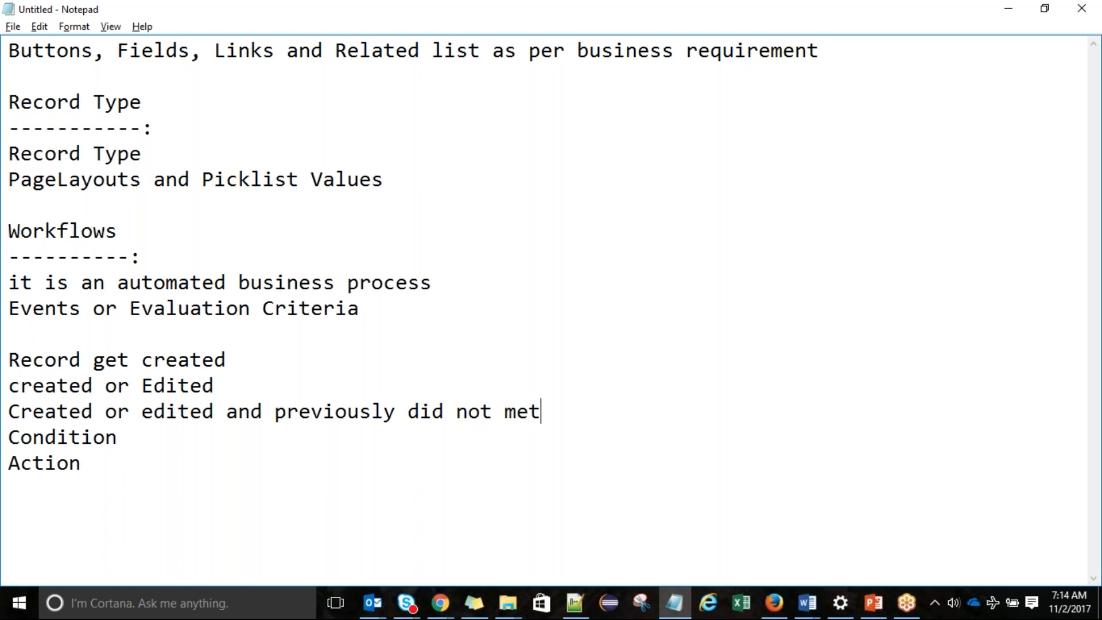
{"action": "type", "text": " the condi"}
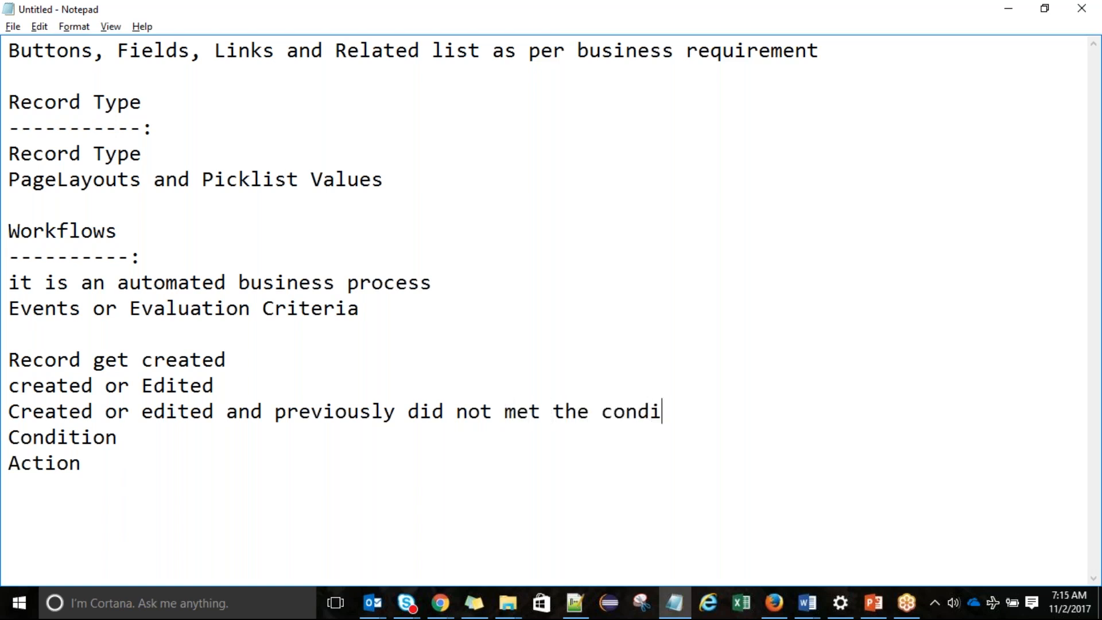
{"action": "type", "text": "ton"}
{"action": "type", "text": "ion"}
Expand Condition to 'Condition or Rule Criteria' with 'Criteria met' and 'Formula Evaluation is true' beneath
{"action": "left_click", "coordinate": [141, 435]}
{"action": "type", "text": "or Rule"}
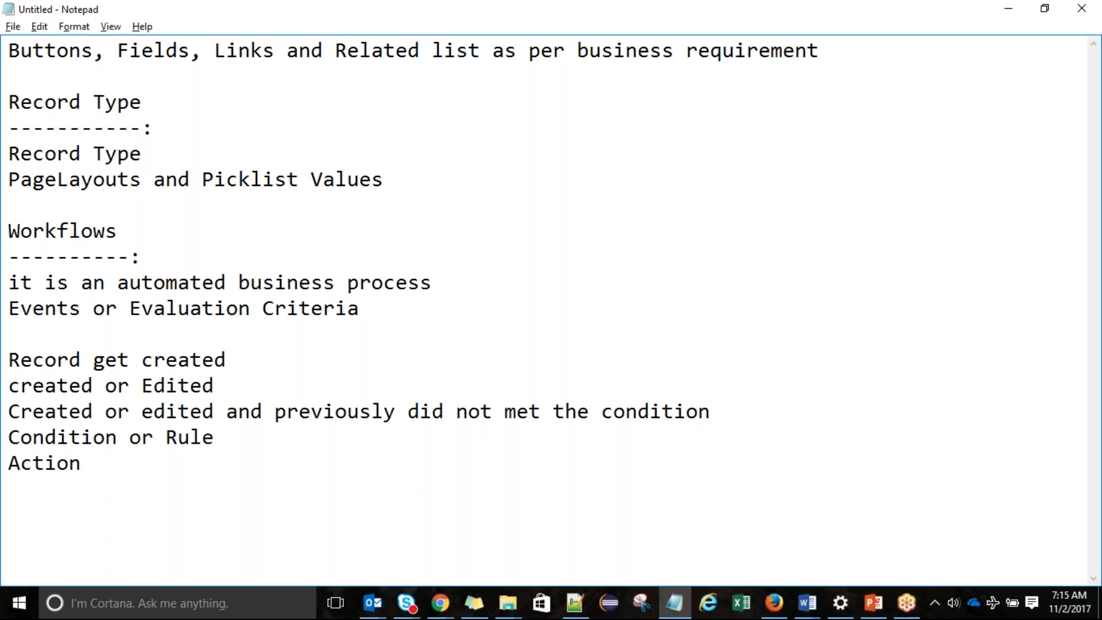
{"action": "type", "text": " Criteria"}
{"action": "key", "text": "Return"}
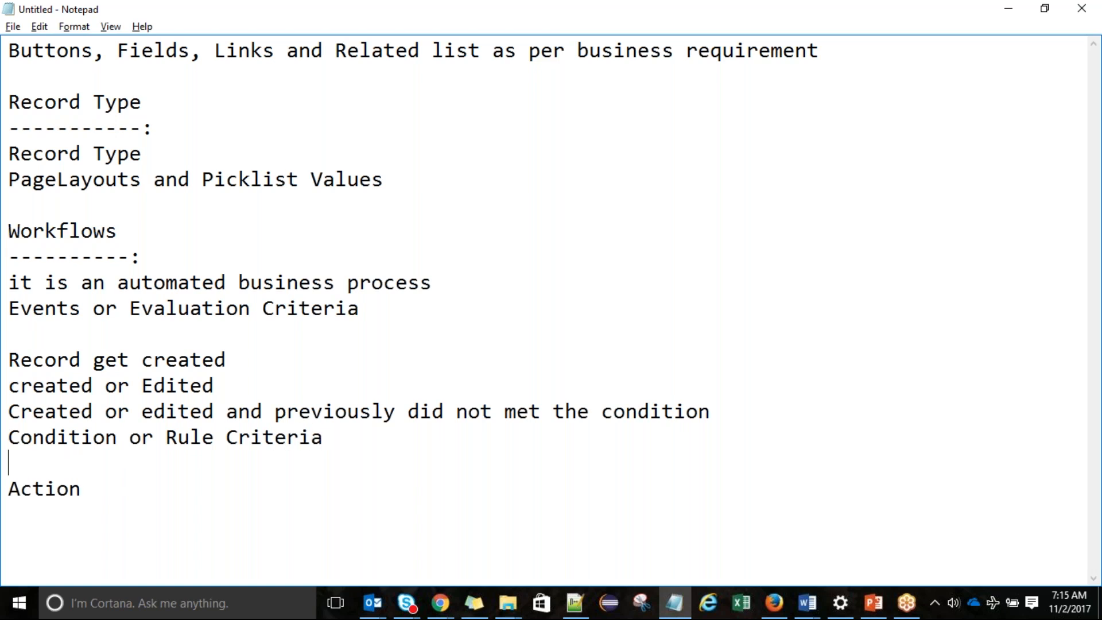
{"action": "type", "text": "Criteria met"}
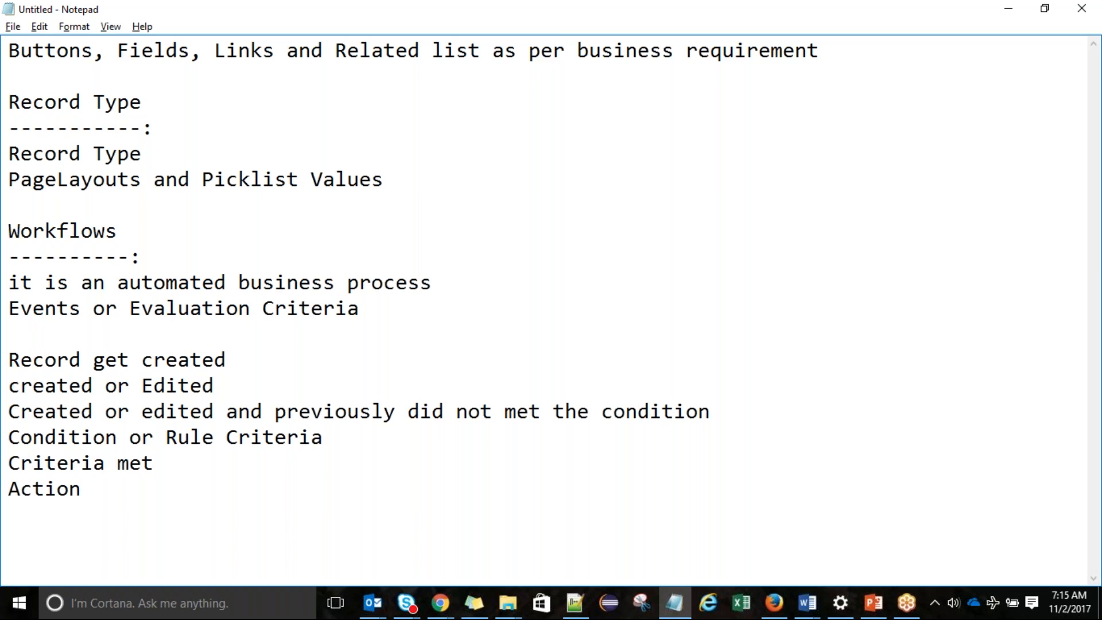
{"action": "key", "text": "Return"}
{"action": "type", "text": "Formula "}
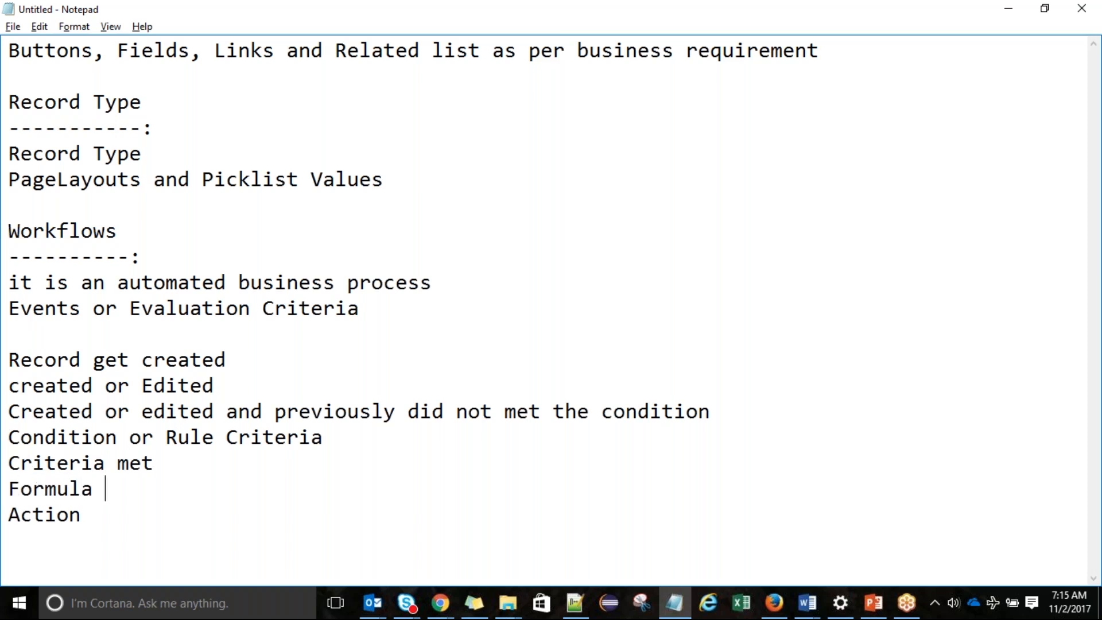
{"action": "type", "text": "Evaluati"}
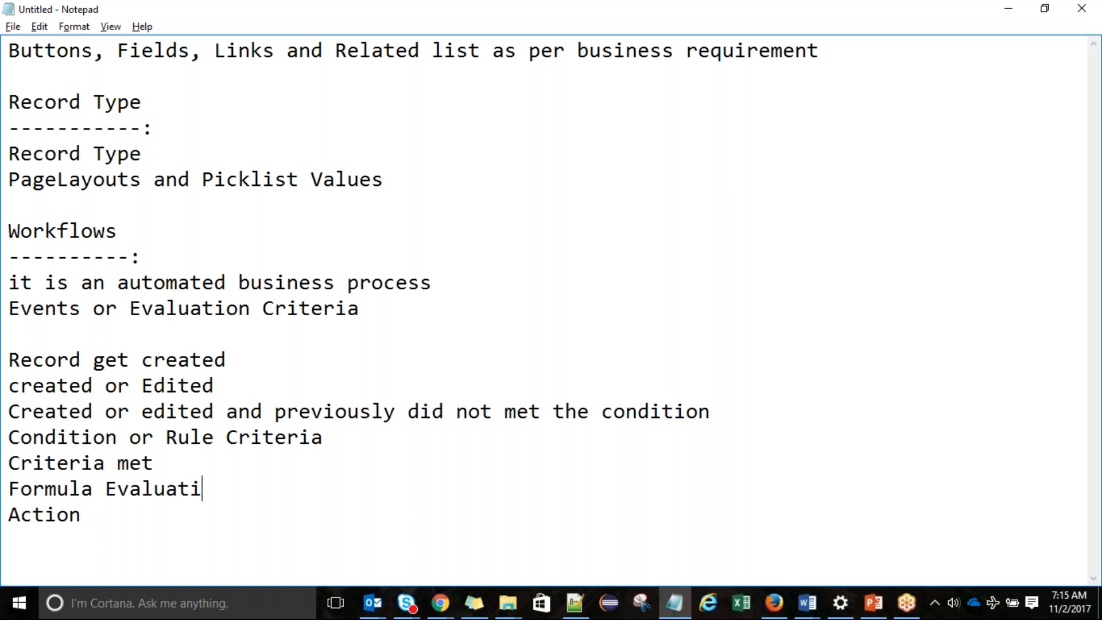
{"action": "type", "text": "on is true"}
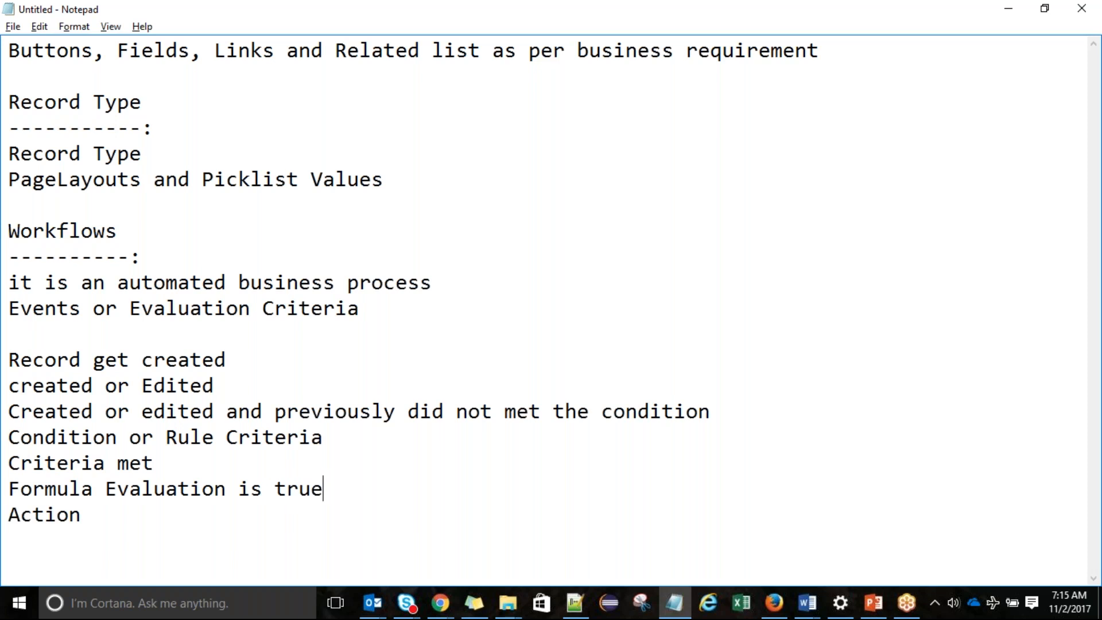
Underline the Condition and Evaluation Criteria headings with dashes and add blank lines before Condition and Action
{"action": "left_click", "coordinate": [359, 443]}
{"action": "key", "text": "Return"}
{"action": "type", "text": "-"}
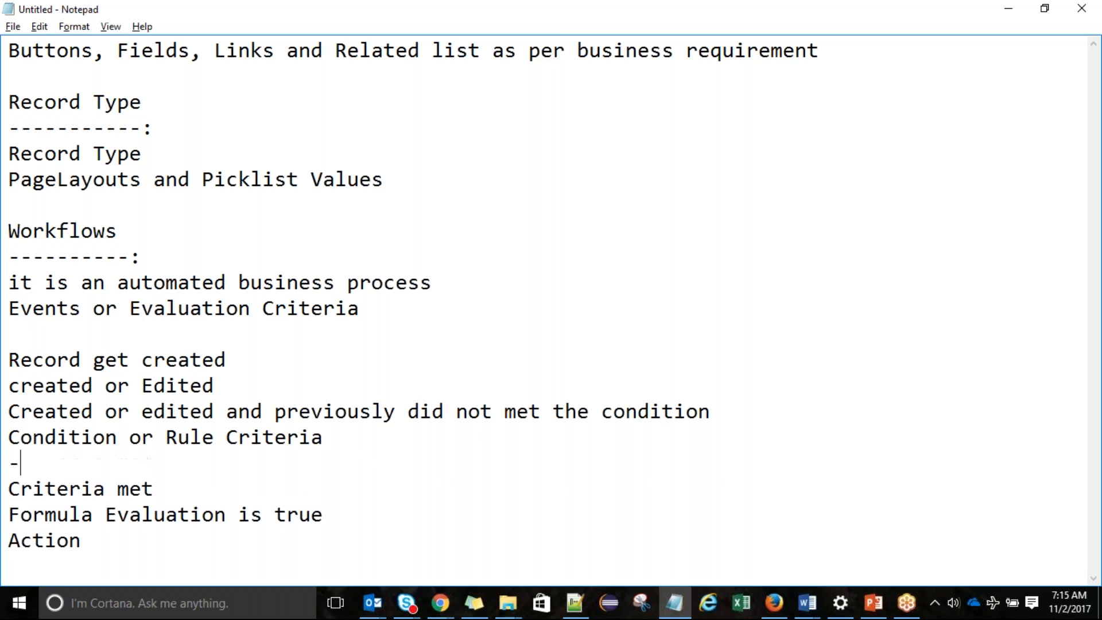
{"action": "type", "text": "-------------------------"}
{"action": "key", "text": "Down"}
{"action": "type", "text": "--------------------------------"}
{"action": "left_click", "coordinate": [714, 411]}
{"action": "key", "text": "Return"}
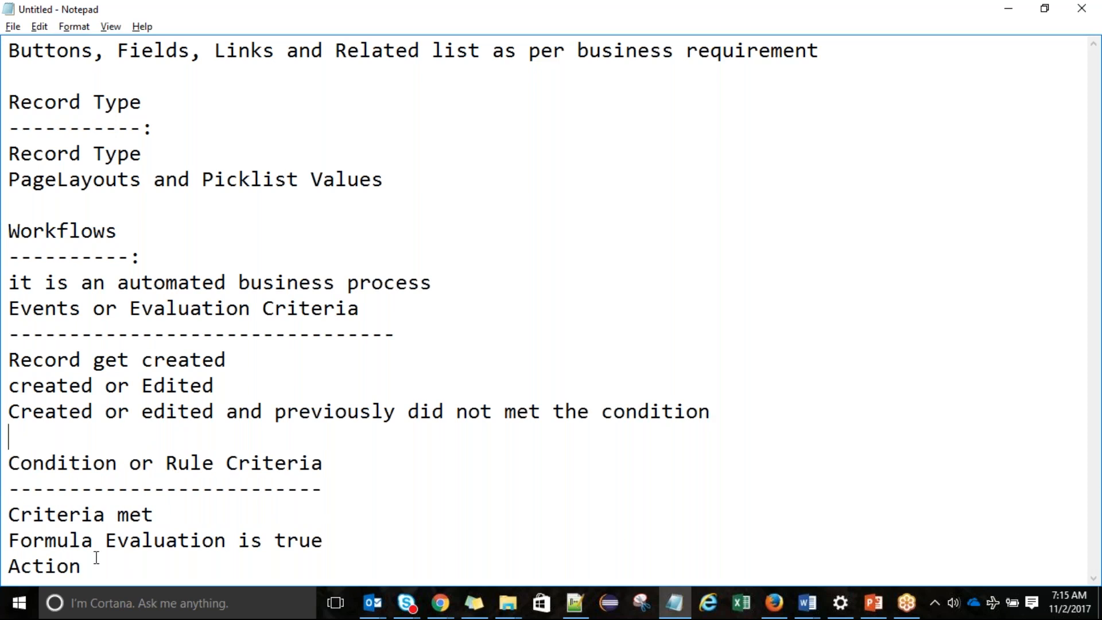
{"action": "left_click", "coordinate": [370, 540]}
{"action": "key", "text": "Return"}
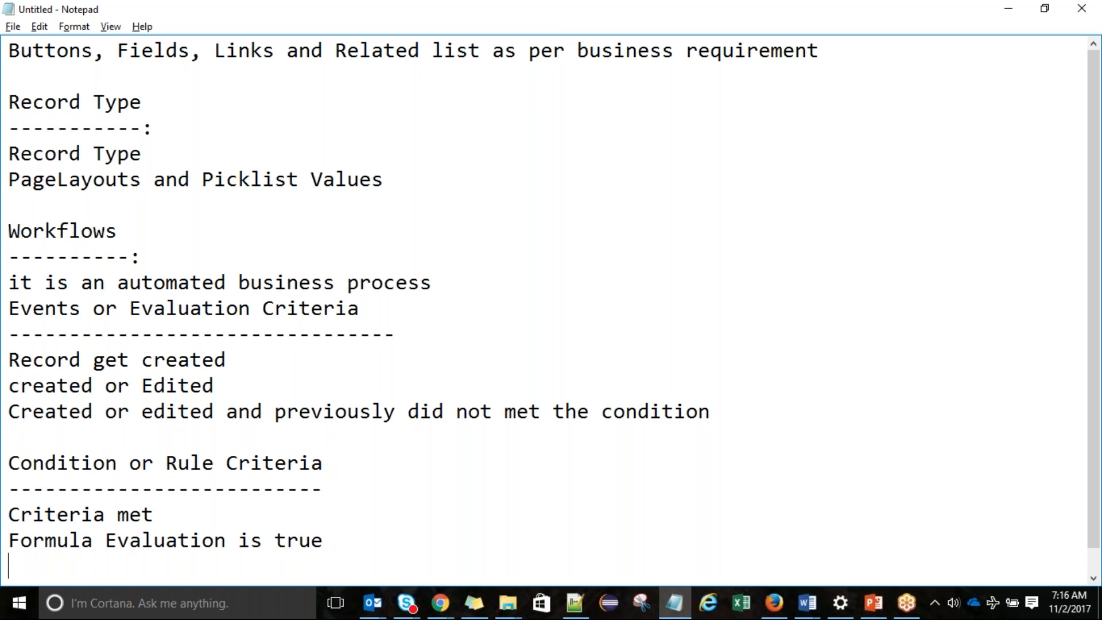
{"action": "key", "text": "Down"}
Rename Action to 'Actions', underline it with dashes, and list 'Send an Email' beneath
{"action": "key", "text": "Right"}
{"action": "key", "text": "Right"}
{"action": "key", "text": "Right"}
{"action": "key", "text": "Right"}
{"action": "key", "text": "Right"}
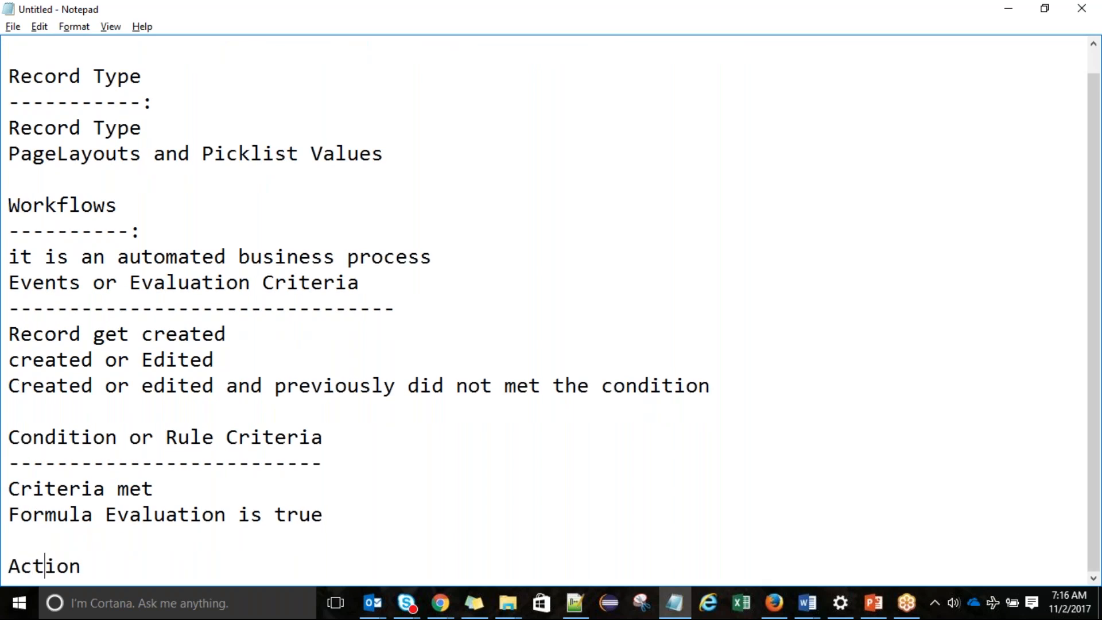
{"action": "type", "text": "s"}
{"action": "key", "text": "Return"}
{"action": "type", "text": "------------------"}
{"action": "key", "text": "Return"}
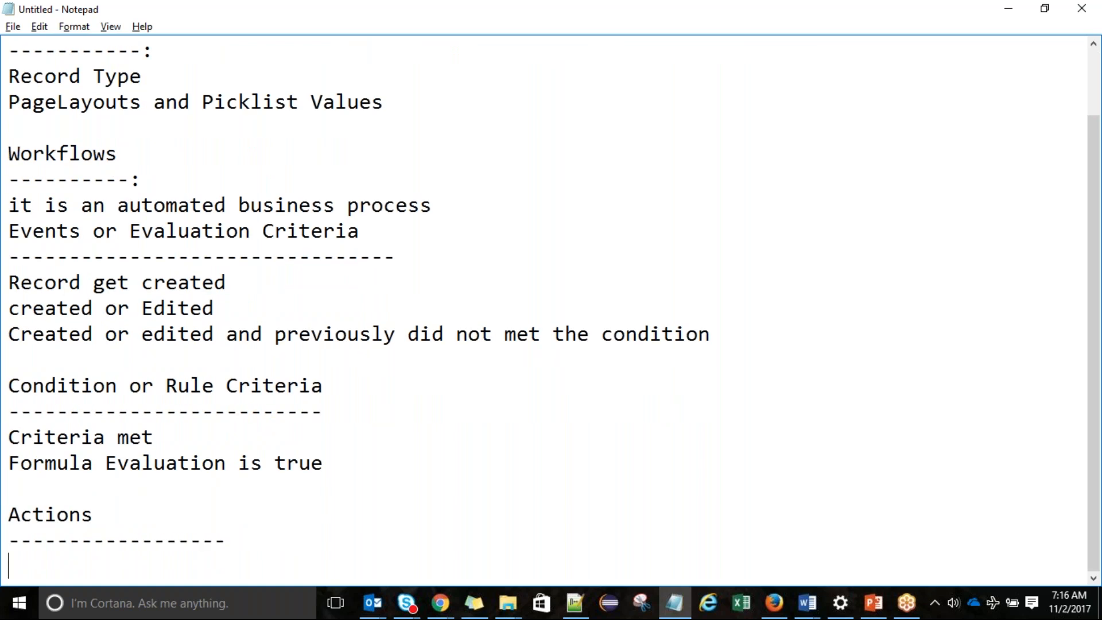
{"action": "type", "text": "Sned an Email"}
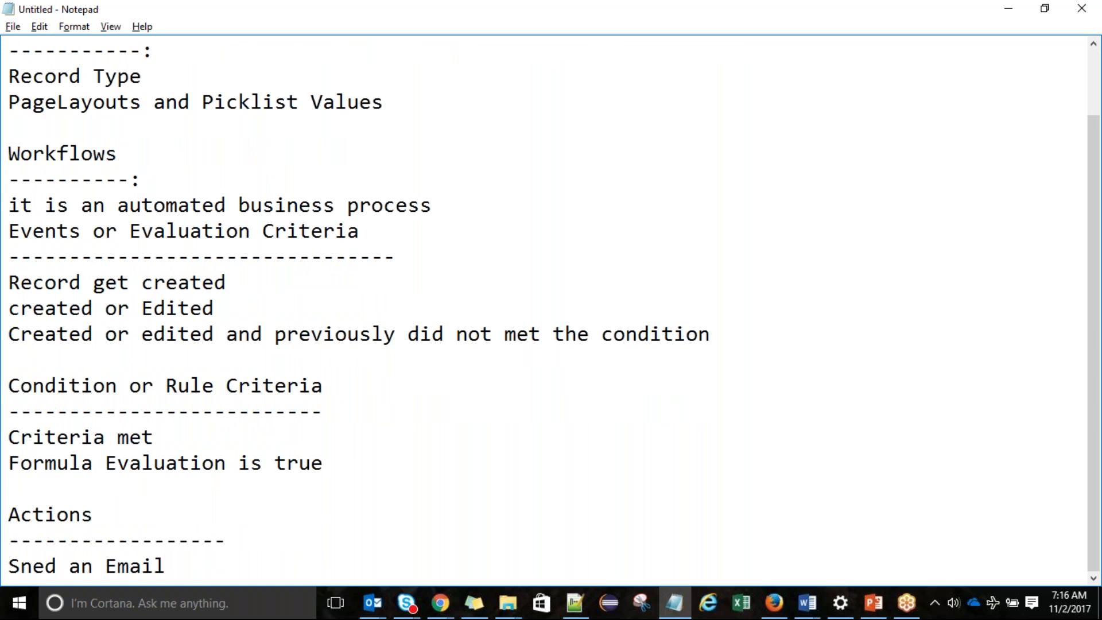
{"action": "key", "text": "Return"}
{"action": "key", "text": "Up"}
{"action": "key", "text": "Right"}
{"action": "key", "text": "Delete"}
{"action": "key", "text": "Right"}
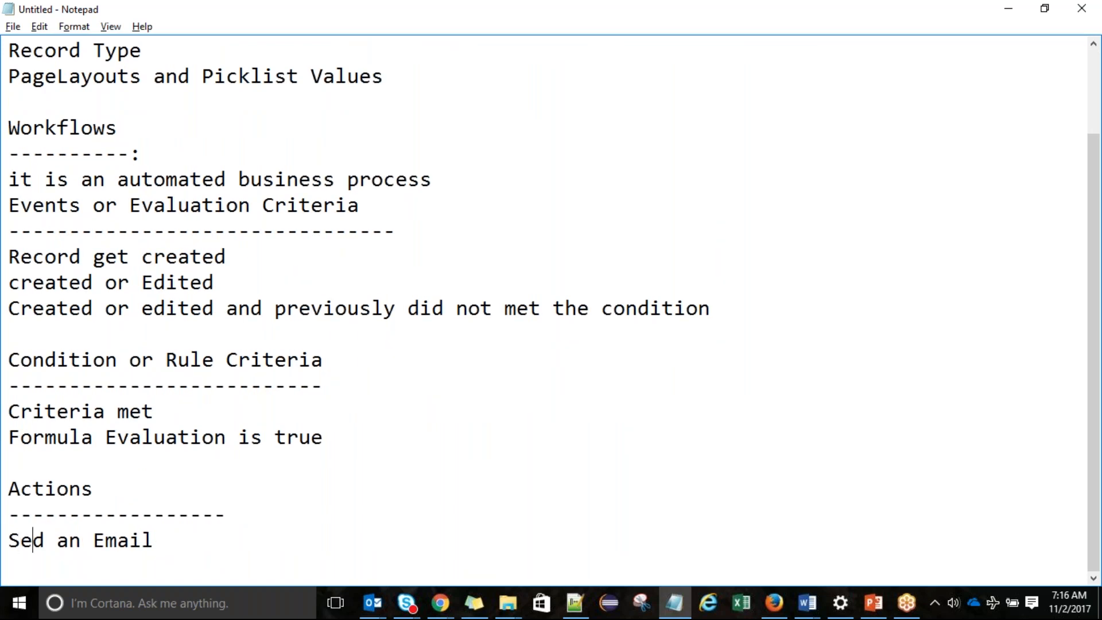
{"action": "type", "text": "n"}
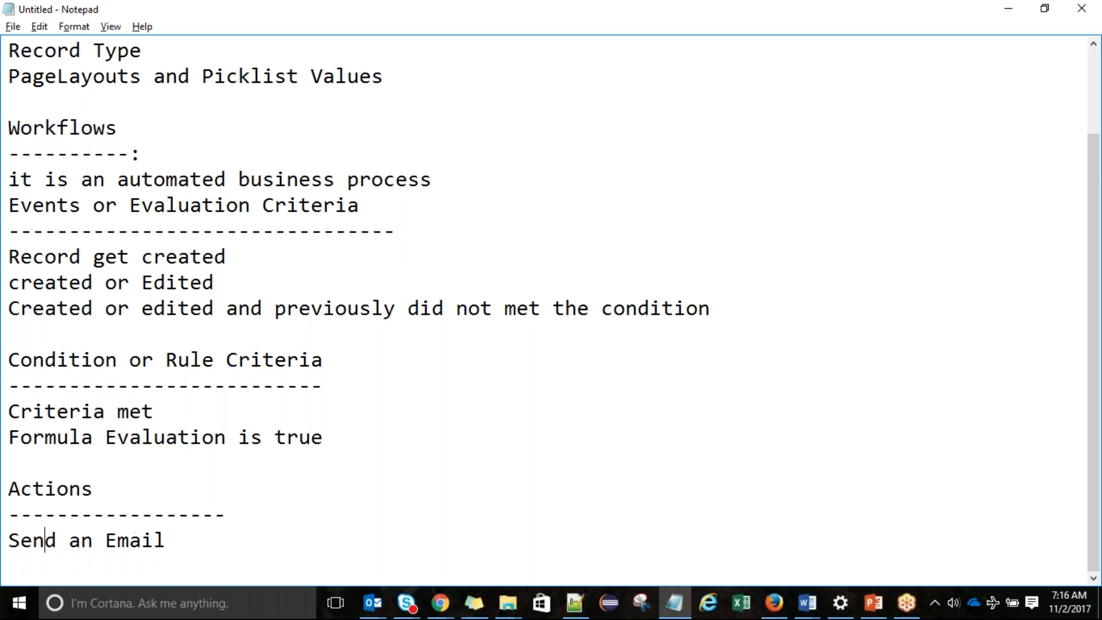
Add the action line 'fied Update or New Field Update', also typing 'or New Email Alert'
{"action": "left_click", "coordinate": [189, 541]}
{"action": "key", "text": "Return"}
{"action": "type", "text": "Wor"}
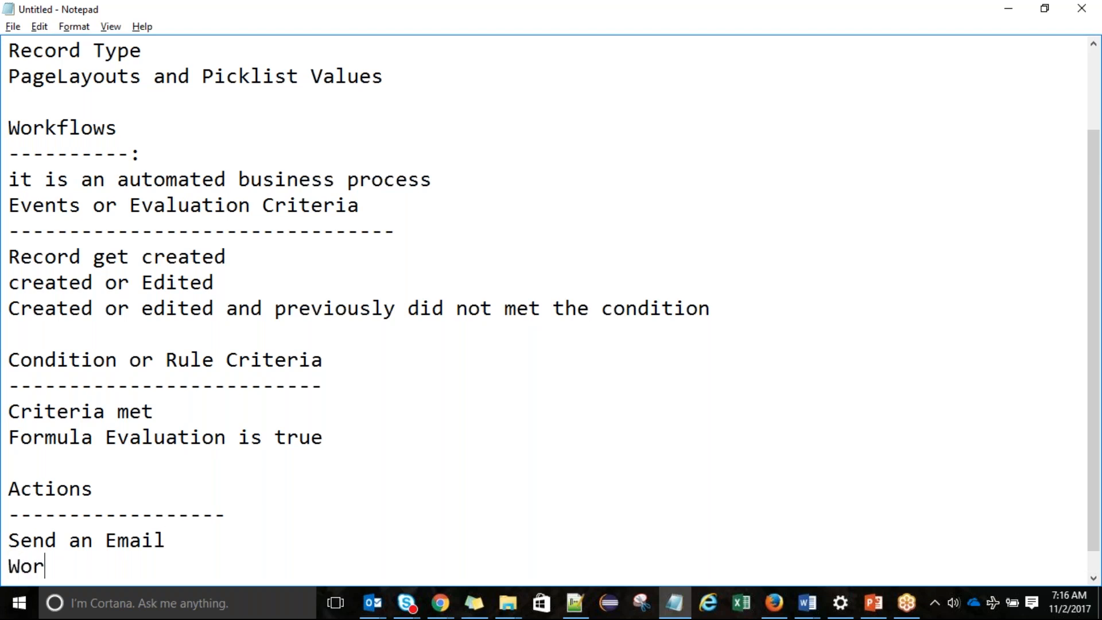
{"action": "type", "text": "kflow fi"}
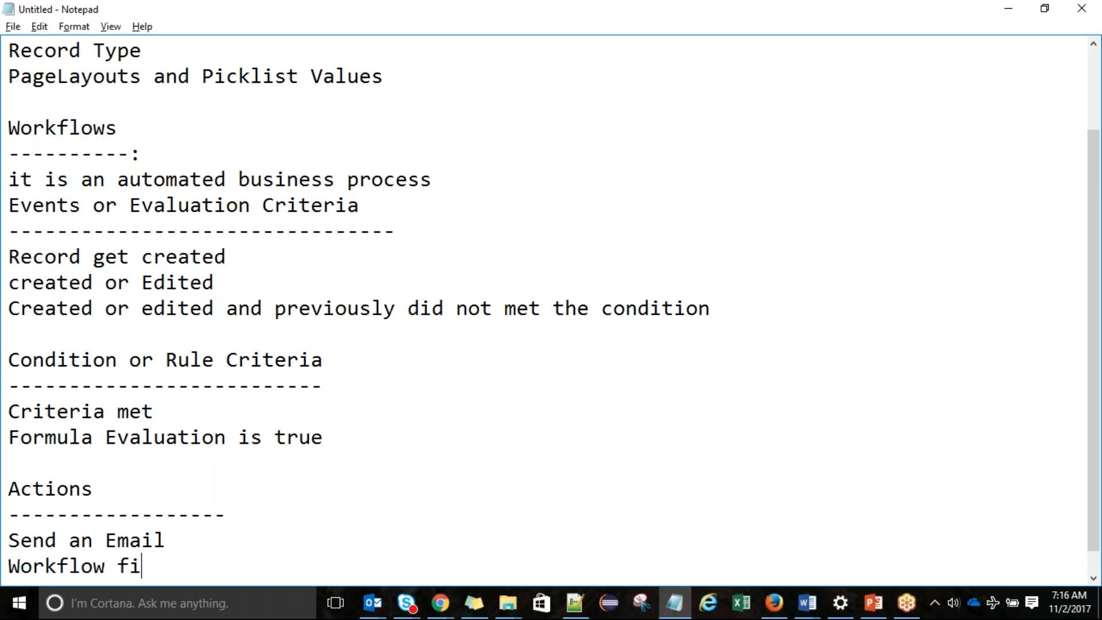
{"action": "type", "text": "ed Update"}
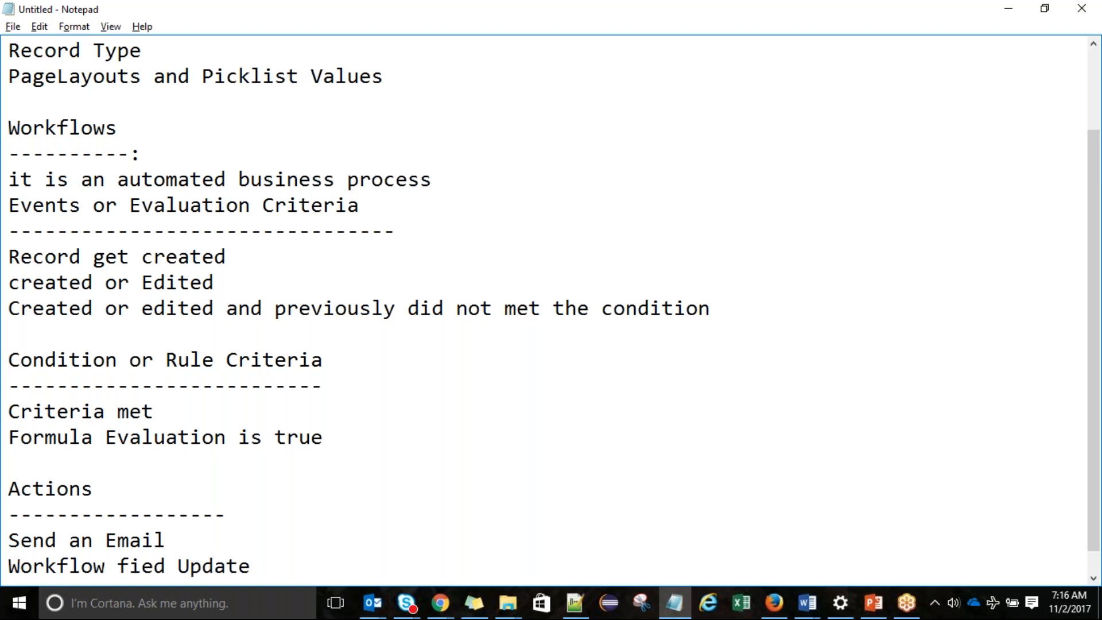
{"action": "key", "text": "Return"}
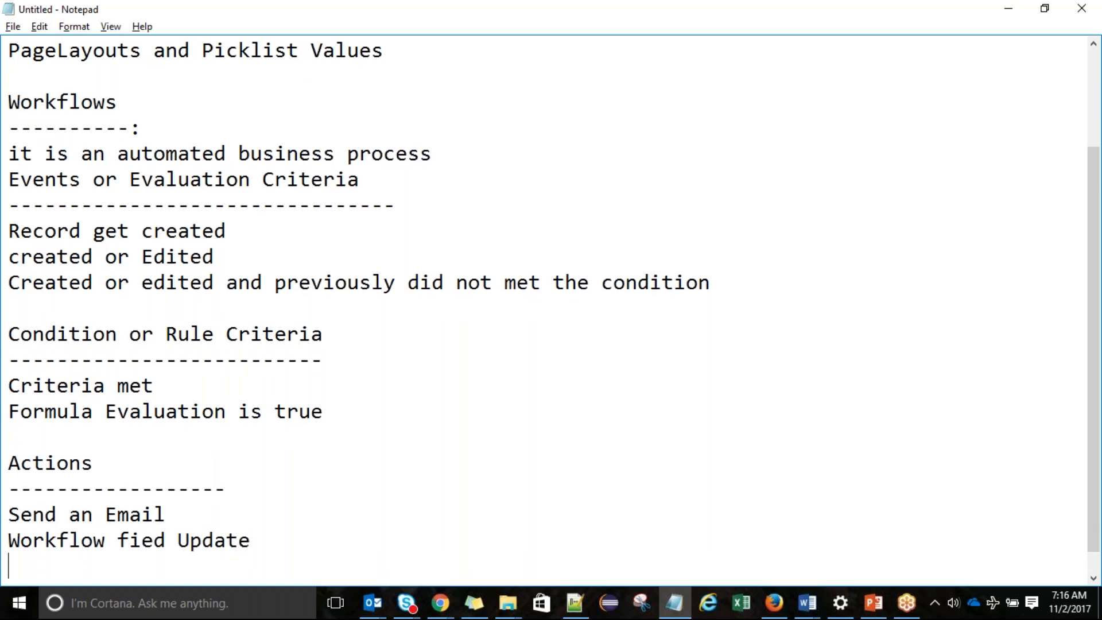
{"action": "left_click", "coordinate": [11, 536]}
{"action": "left_click_drag", "start_coordinate": [11, 535], "coordinate": [117, 540]}
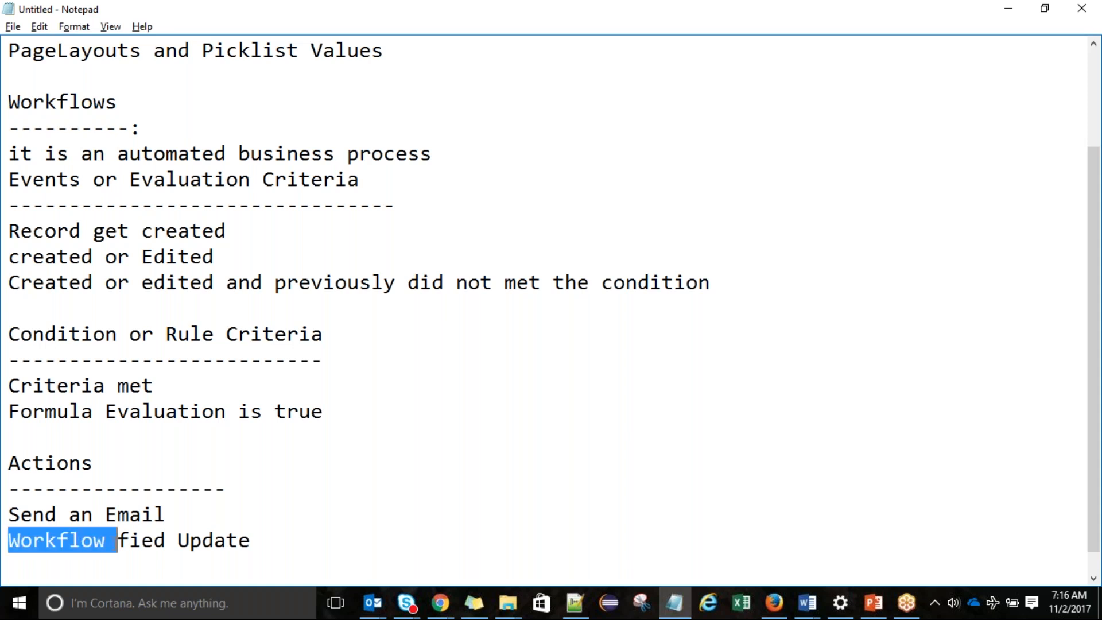
{"action": "key", "text": "BackSpace"}
{"action": "left_click", "coordinate": [181, 544]}
{"action": "type", "text": "or"}
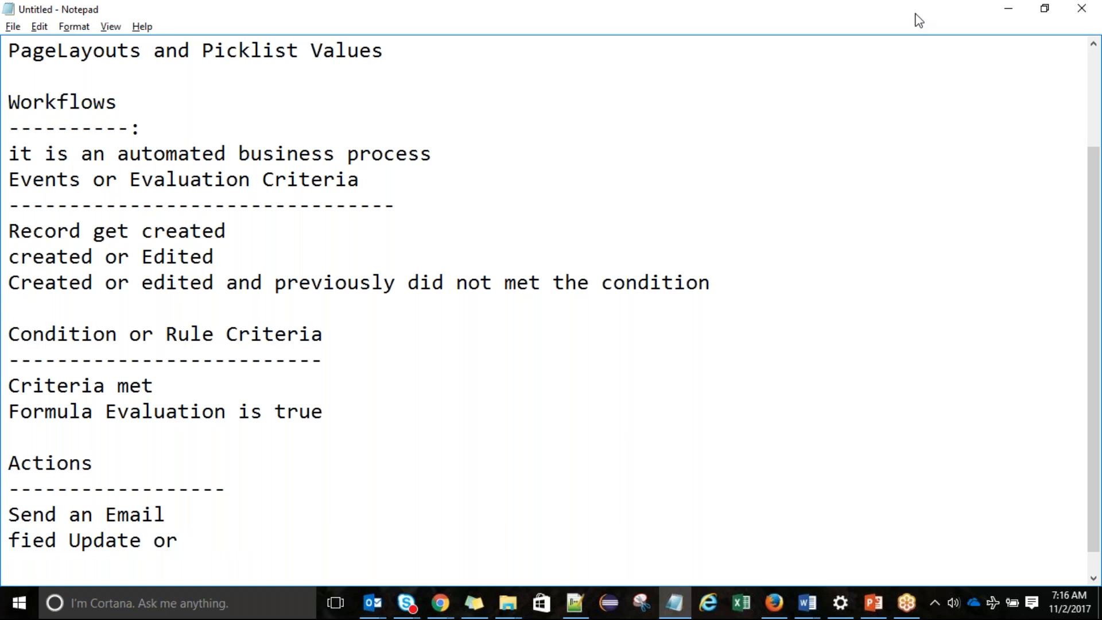
{"action": "left_click", "coordinate": [199, 539]}
{"action": "type", "text": "New Field "}
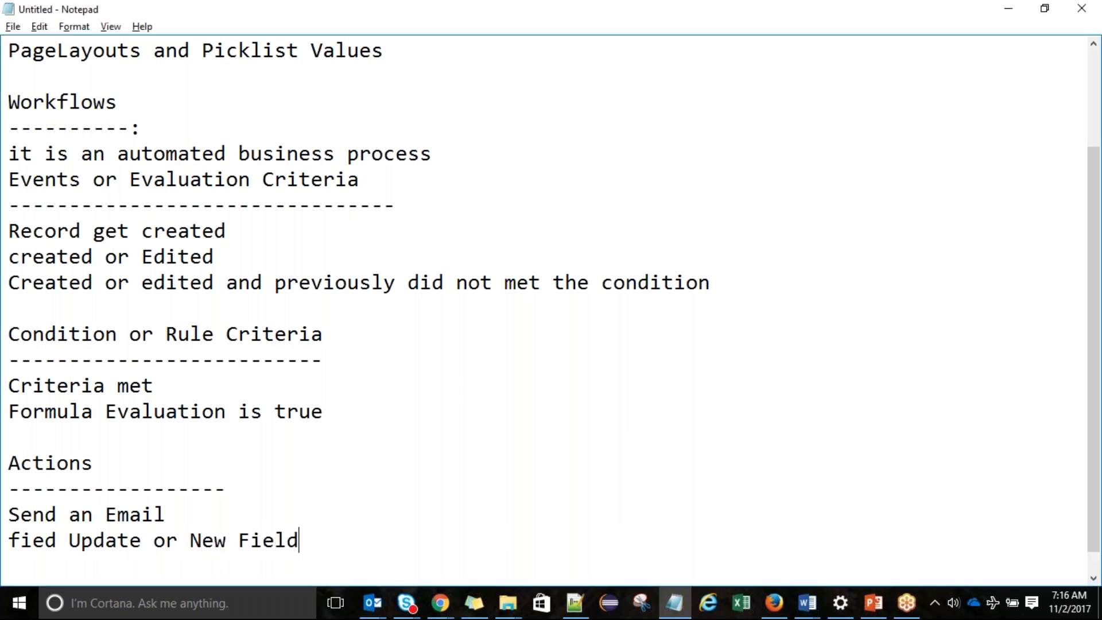
{"action": "type", "text": "Update"}
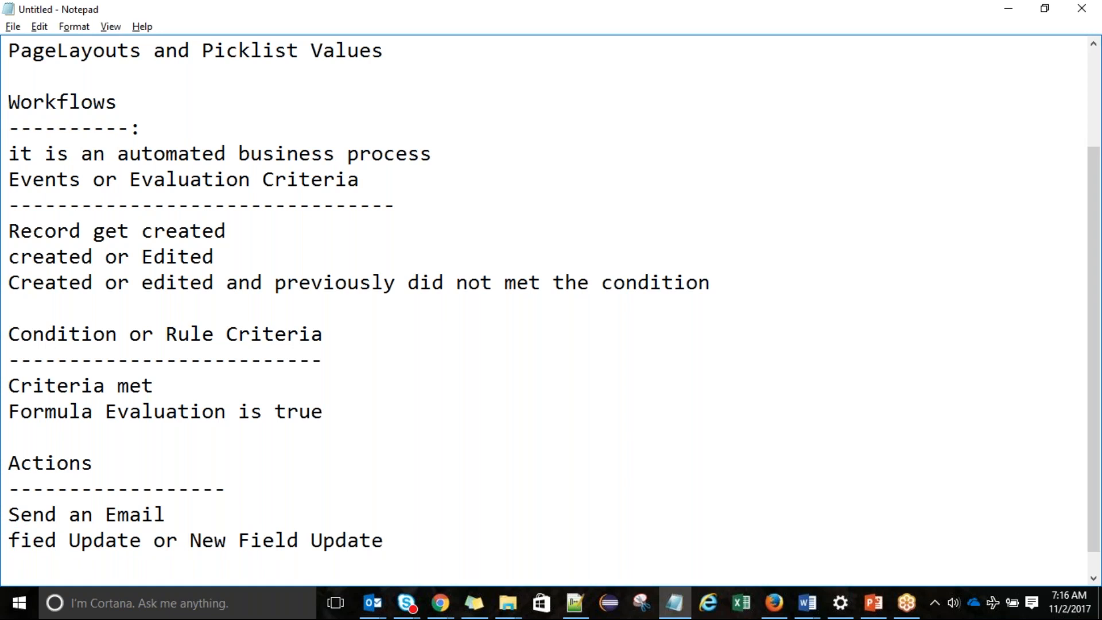
{"action": "type", "text": "or New Em"}
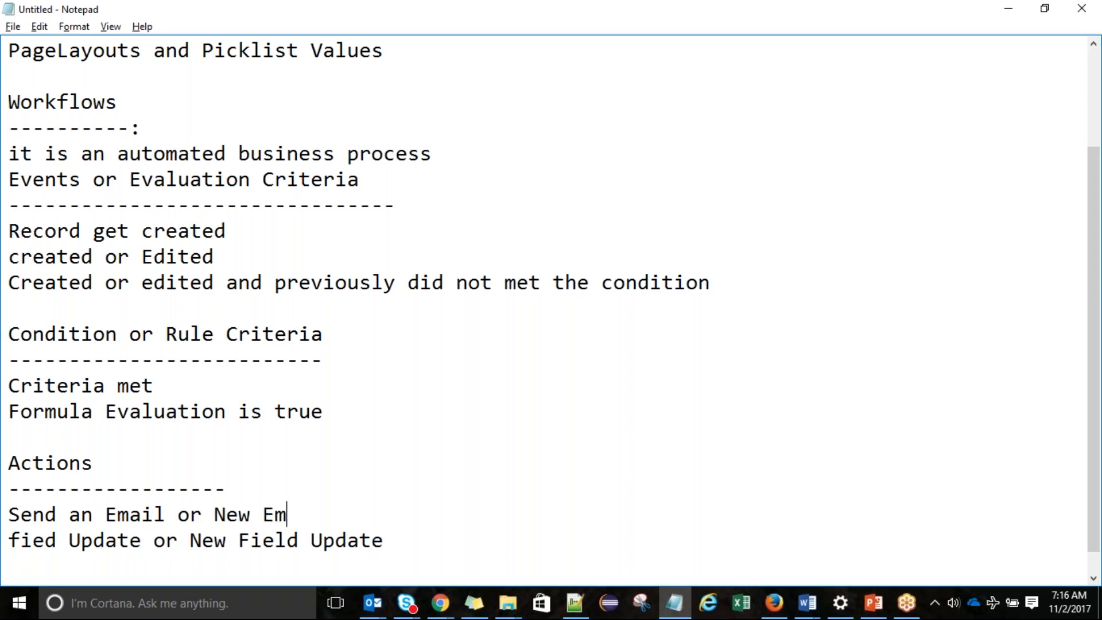
{"action": "type", "text": "ail Alert"}
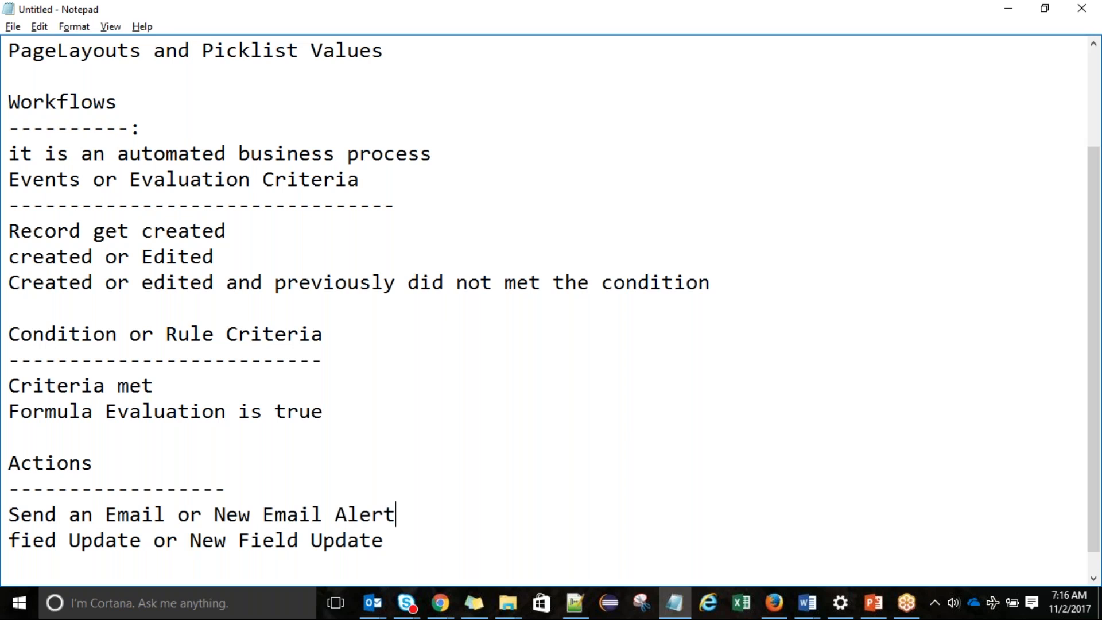
Add 'Assign a Task' to the Actions list
{"action": "key", "text": "Return"}
{"action": "type", "text": "Assign"}
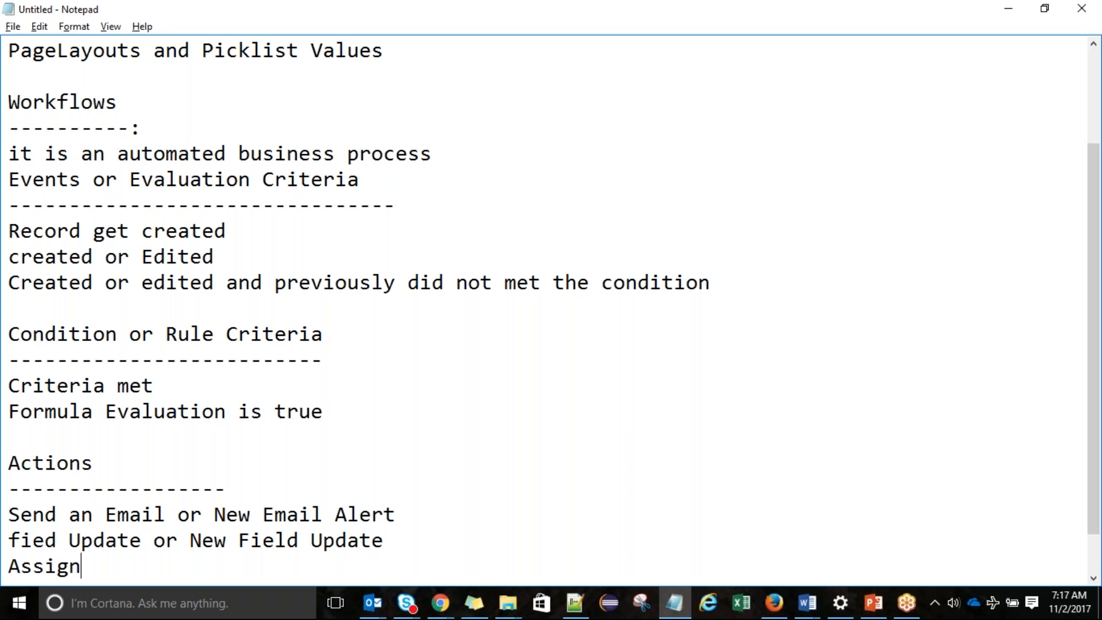
{"action": "key", "text": "BackSpace"}
{"action": "key", "text": "BackSpace"}
{"action": "type", "text": "gn a Task"}
{"action": "left_click", "coordinate": [1101, 223]}
{"action": "left_click_drag", "start_coordinate": [1094, 252], "coordinate": [1097, 290]}
{"action": "key", "text": "Return"}
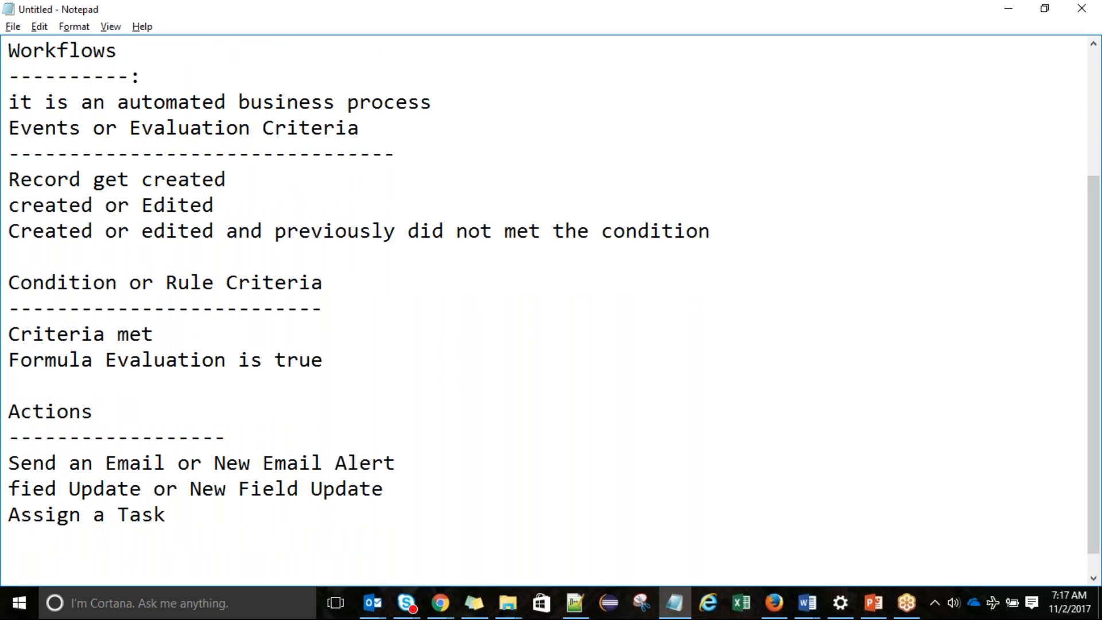
Correct 'fied' to 'field' and add 'Send Outbound message' below Assign a Task
{"action": "left_click", "coordinate": [43, 489]}
{"action": "type", "text": "l"}
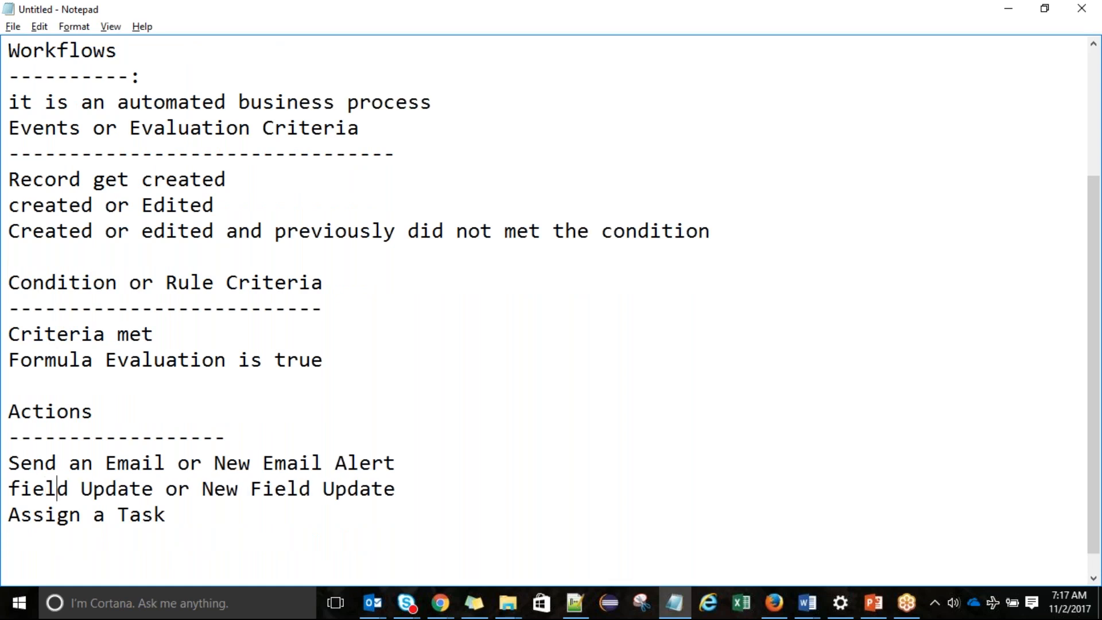
{"action": "left_click", "coordinate": [218, 522]}
{"action": "key", "text": "Return"}
{"action": "type", "text": "Send Outb"}
{"action": "type", "text": "ou"}
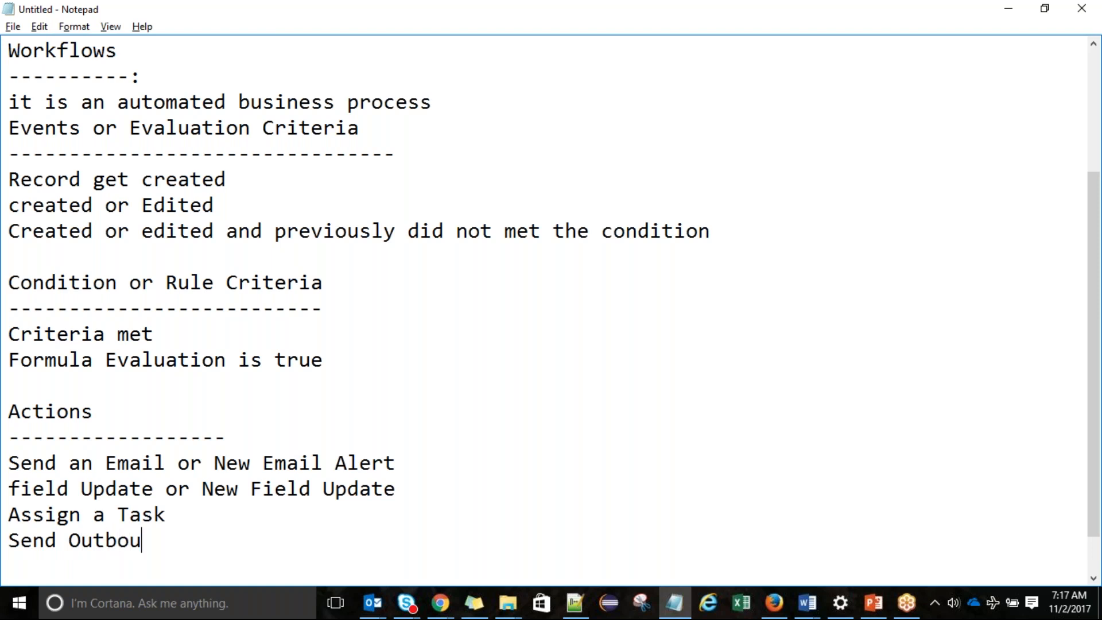
{"action": "type", "text": "nd message"}
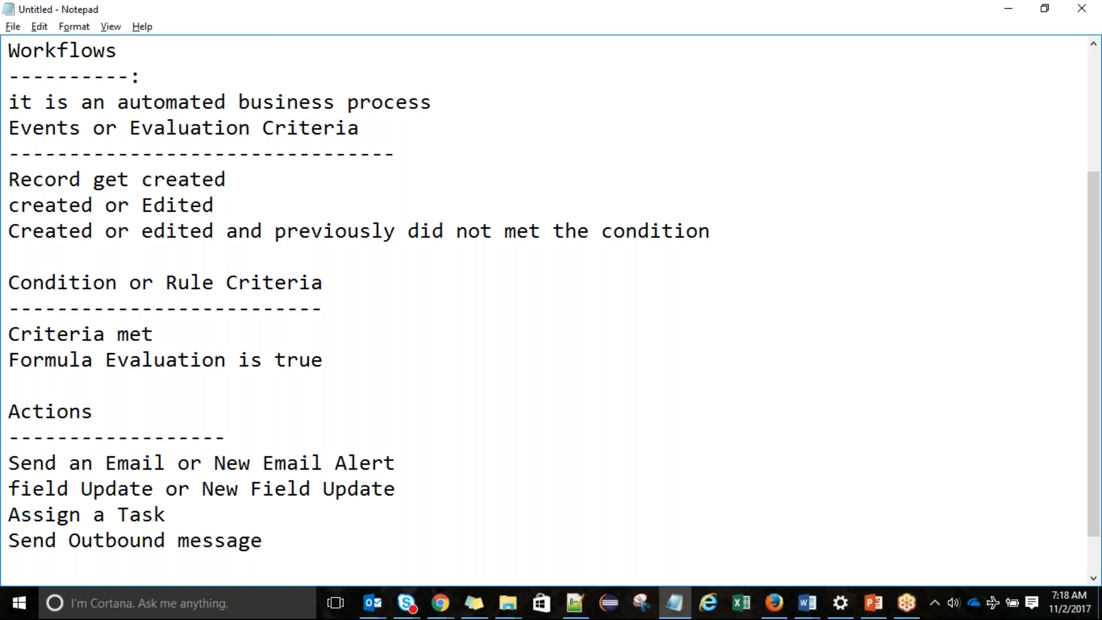
Leave the Notepad workflow notes and bring up the window switcher to reach the browser
{"action": "left_click", "coordinate": [423, 488]}
{"action": "key", "text": "alt+Tab"}
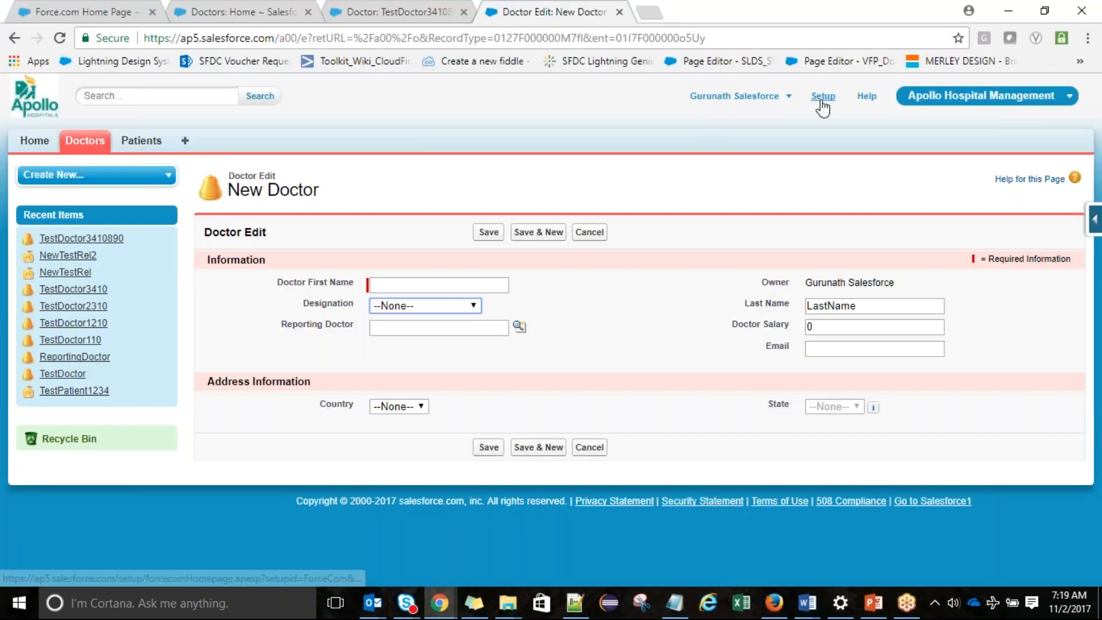
In Setup, expand Build > Create > Workflow & Approvals and open Workflow Rules
{"action": "left_click", "coordinate": [822, 102]}
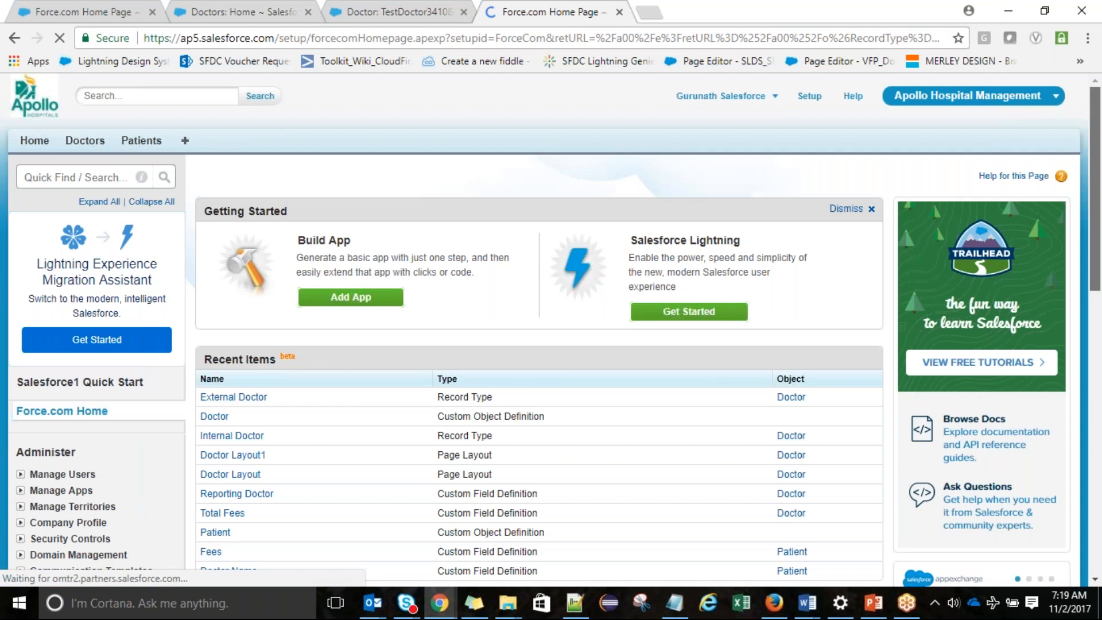
{"action": "left_click_drag", "start_coordinate": [1099, 129], "coordinate": [1099, 308]}
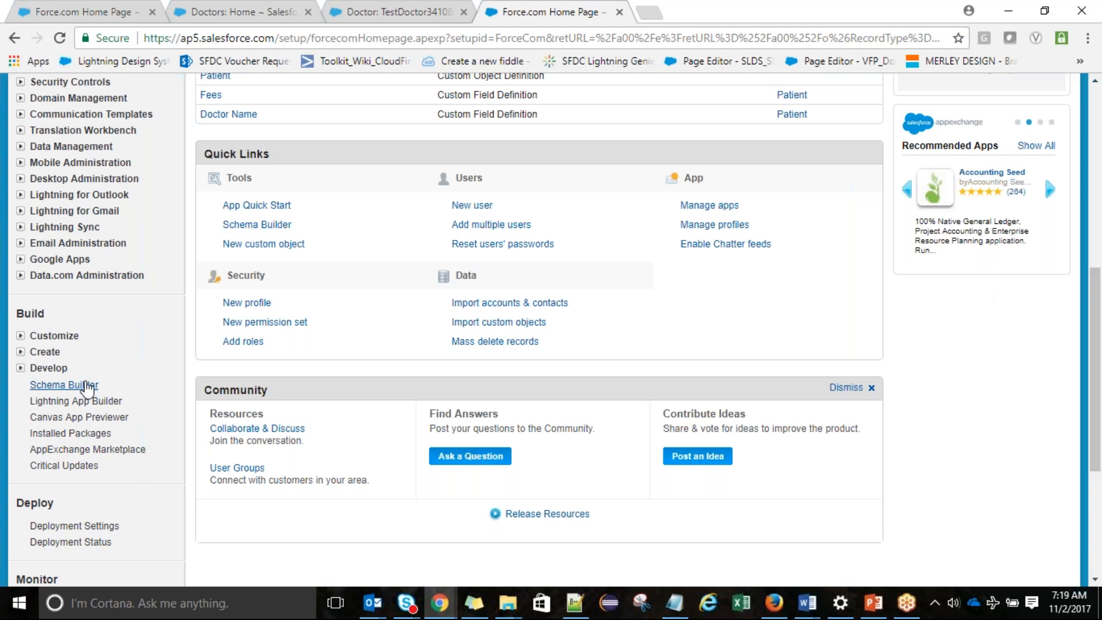
{"action": "left_click", "coordinate": [21, 353]}
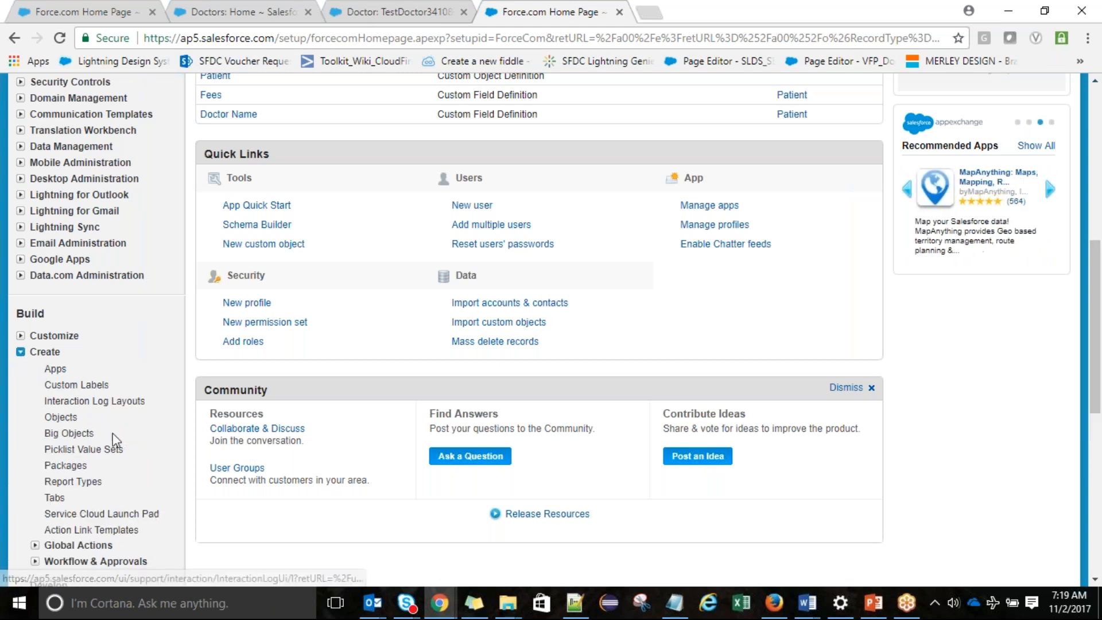
{"action": "left_click", "coordinate": [35, 561]}
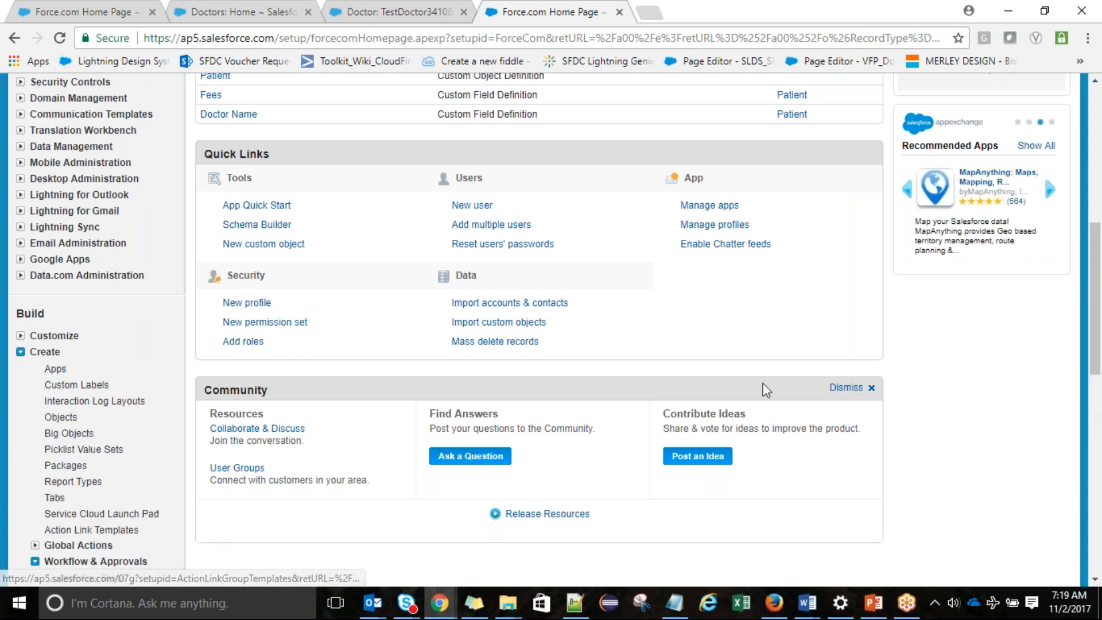
{"action": "scroll", "coordinate": [1100, 228], "scroll_direction": "up", "scroll_amount": 8}
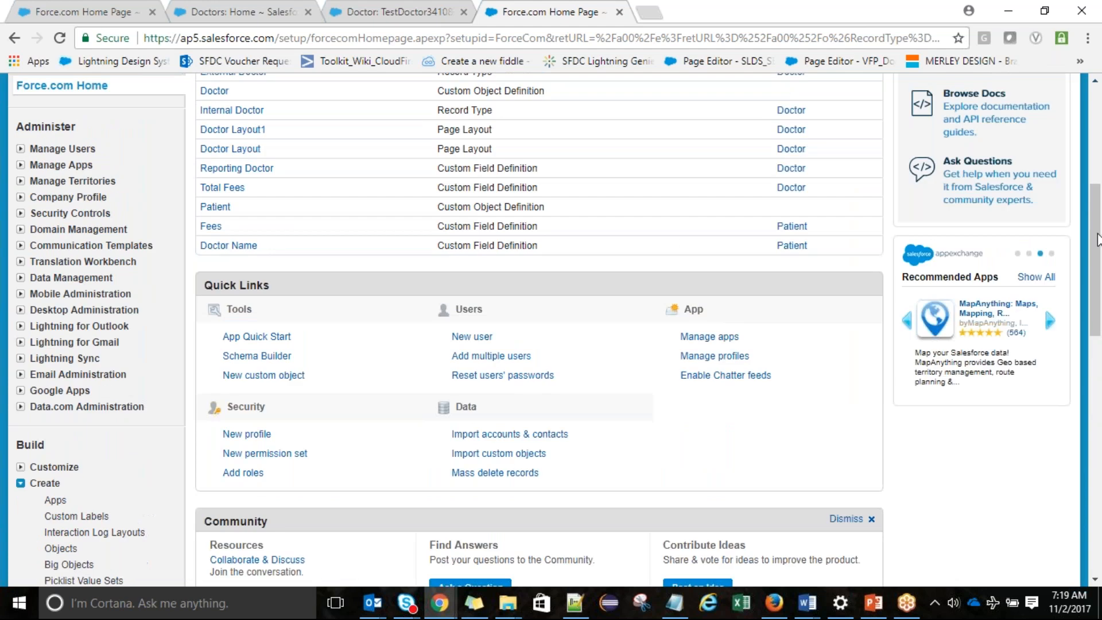
{"action": "scroll", "coordinate": [1100, 211], "scroll_direction": "down", "scroll_amount": 9}
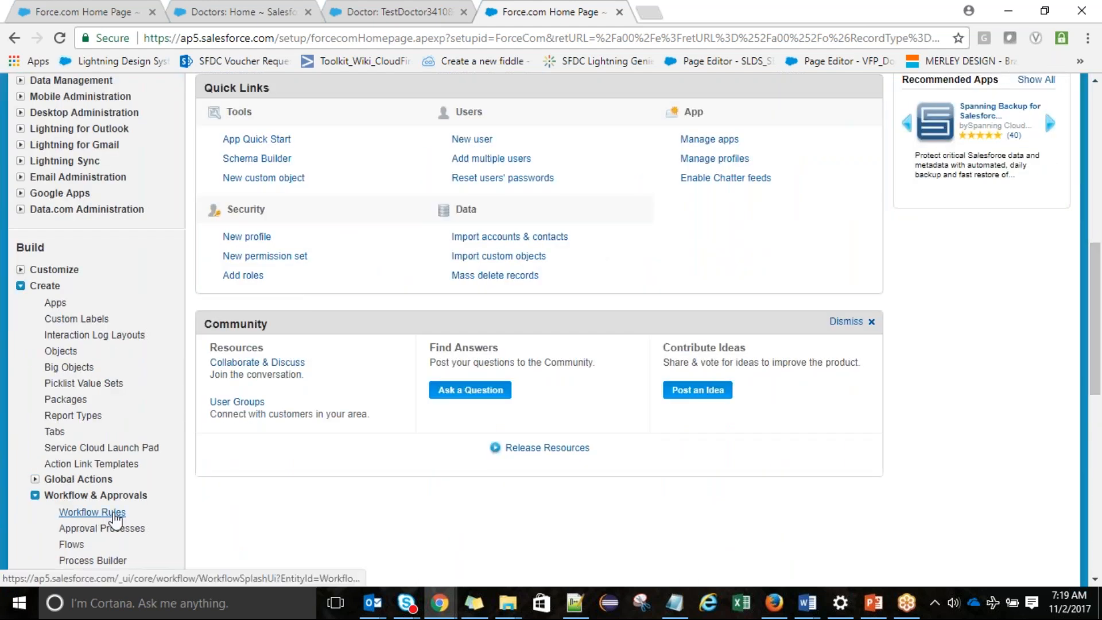
{"action": "left_click", "coordinate": [113, 517], "text": "ctrl"}
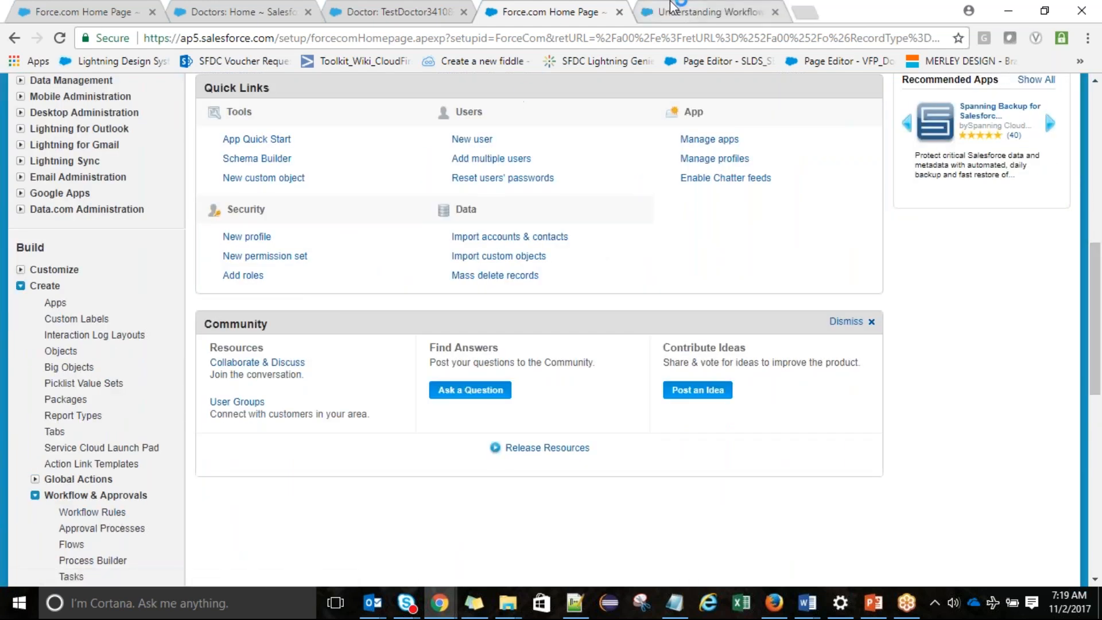
On the new Workflow Rules tab, continue past the introduction and start a new rule
{"action": "left_click", "coordinate": [673, 9]}
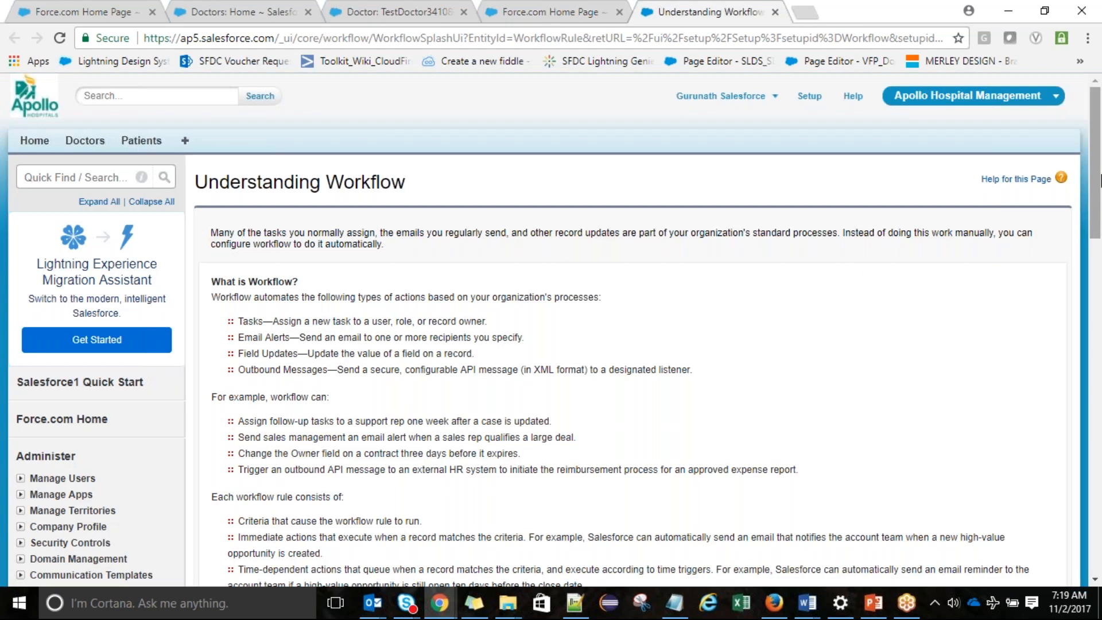
{"action": "scroll", "coordinate": [1101, 181], "scroll_direction": "down", "scroll_amount": 6}
{"action": "left_click", "coordinate": [235, 364]}
{"action": "left_click", "coordinate": [620, 359]}
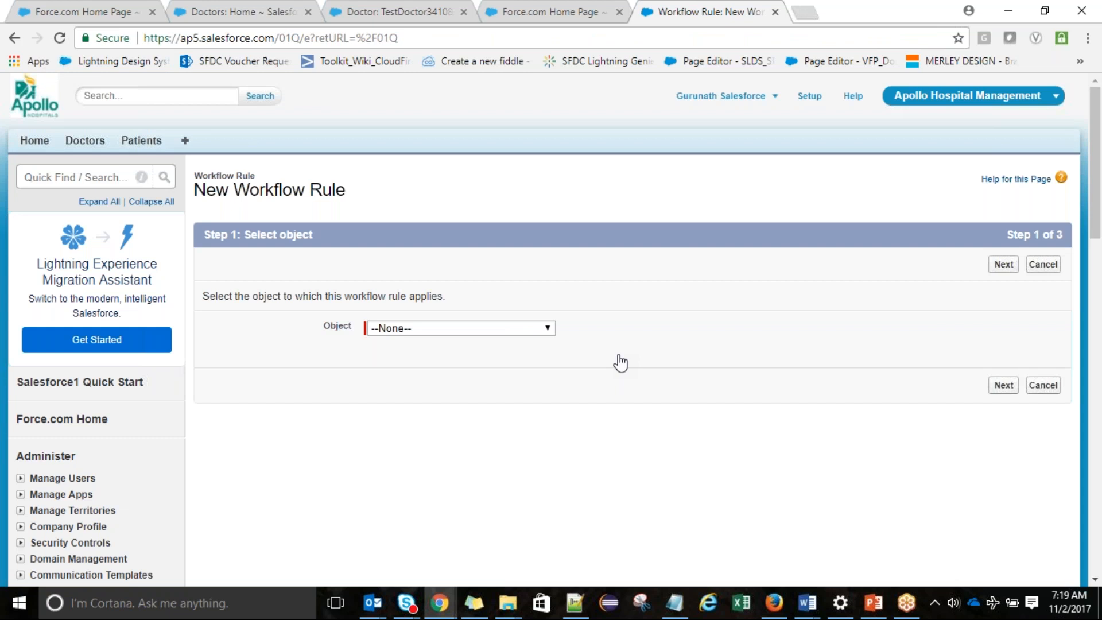
Choose Doctor as the new workflow rule's object and proceed to the next step
{"action": "left_click", "coordinate": [489, 328]}
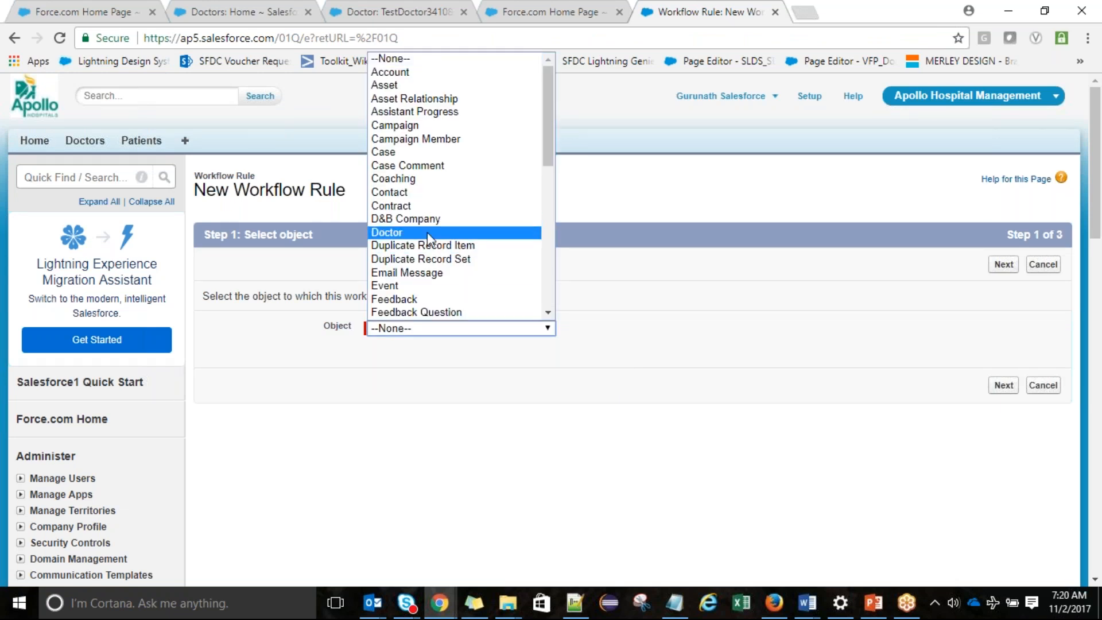
{"action": "left_click", "coordinate": [427, 232]}
{"action": "left_click", "coordinate": [1001, 270]}
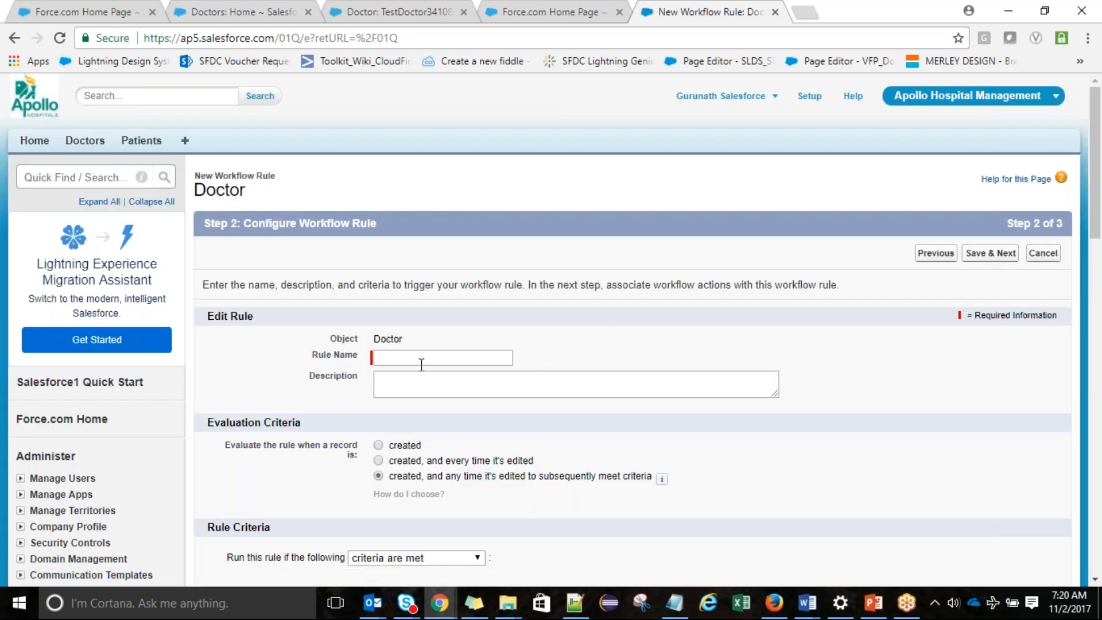
Name the rule 'Update Salary Field' and evaluate it when created and every time edited
{"action": "left_click", "coordinate": [420, 359]}
{"action": "type", "text": "Upd"}
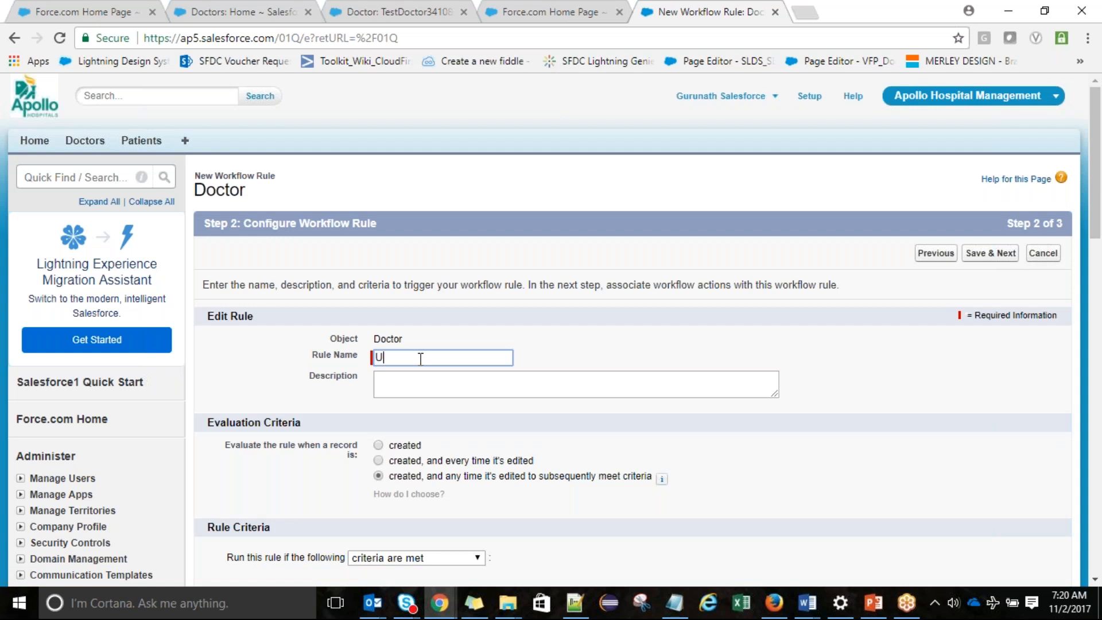
{"action": "type", "text": "ate Salary Fiedl"}
{"action": "key", "text": "BackSpace"}
{"action": "key", "text": "BackSpace"}
{"action": "key", "text": "BackSpace"}
{"action": "type", "text": "eld"}
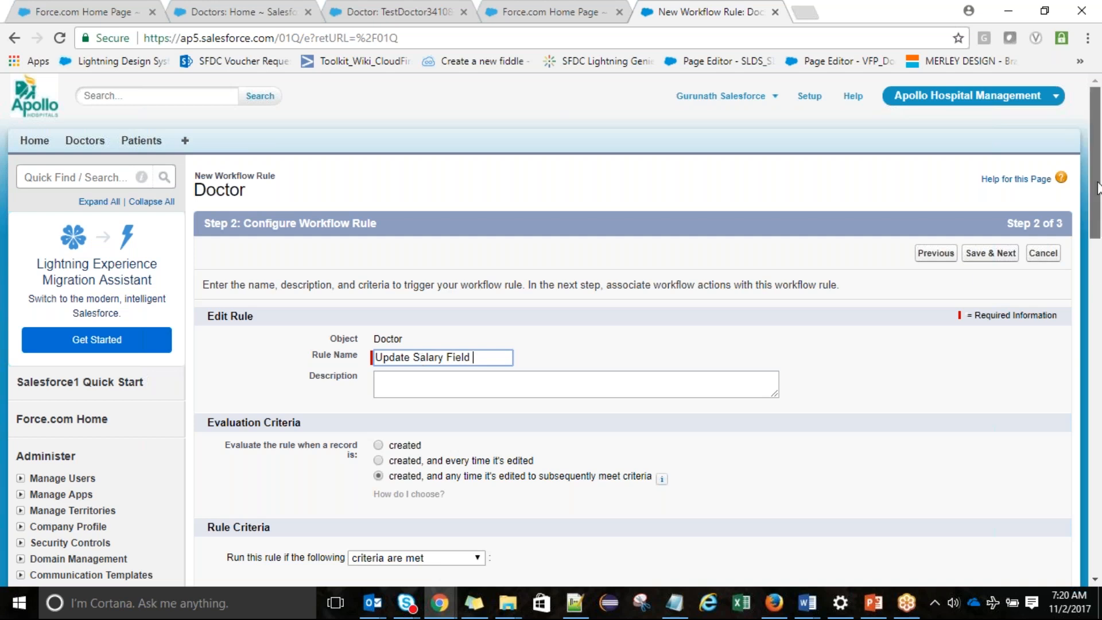
{"action": "left_click_drag", "start_coordinate": [1097, 188], "coordinate": [1097, 209]}
{"action": "scroll", "coordinate": [609, 347], "scroll_direction": "down", "scroll_amount": 2}
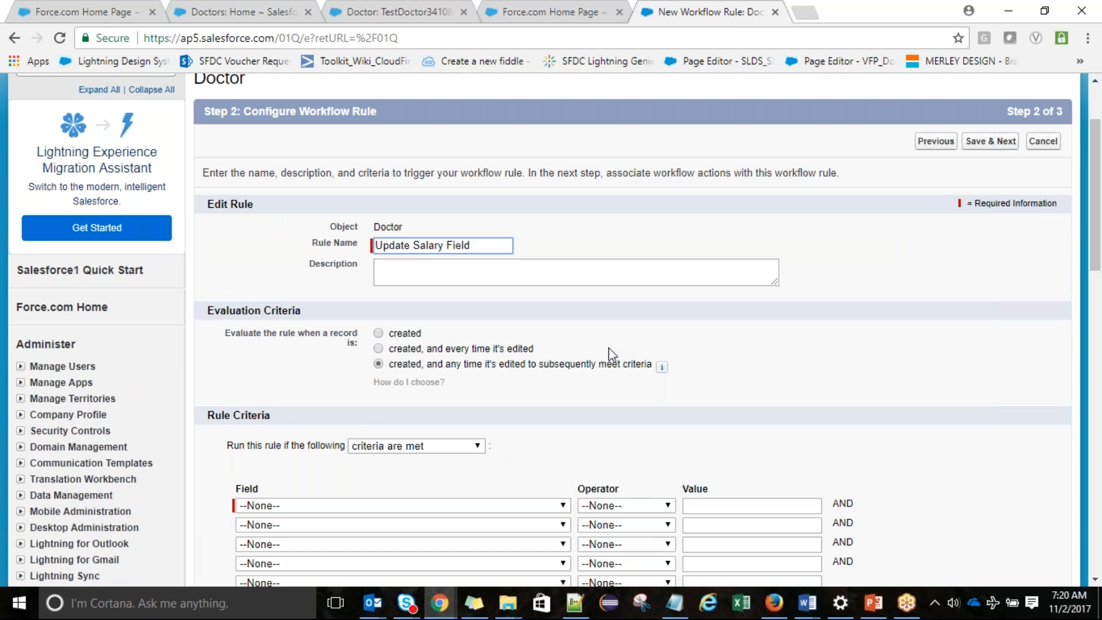
{"action": "left_click", "coordinate": [497, 349]}
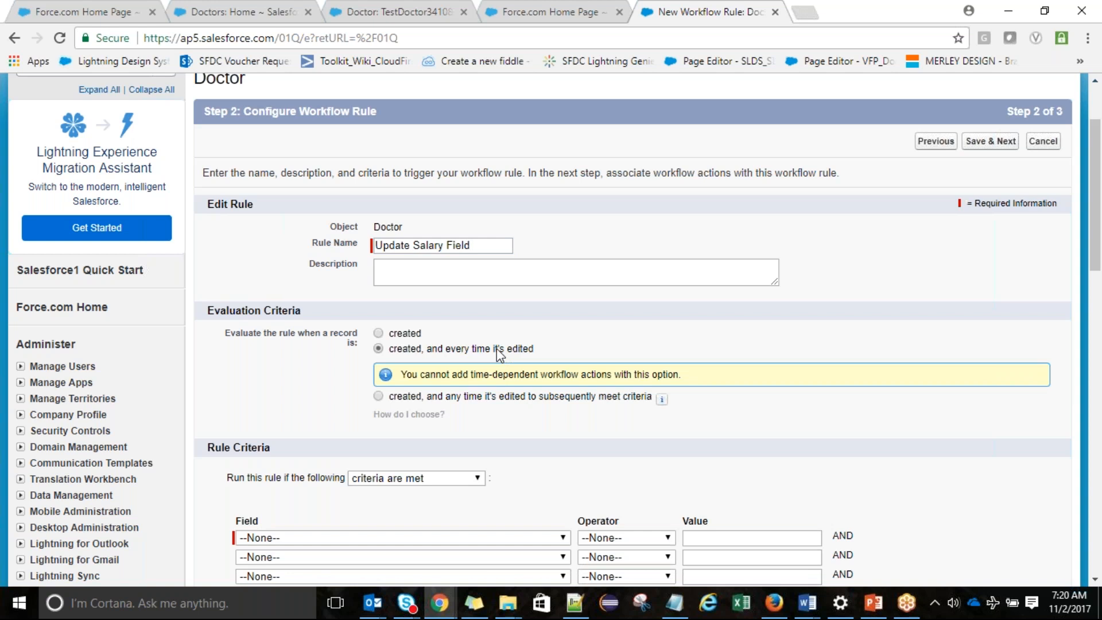
Set the rule criterion to Doctor: Designation not equal to a blank value
{"action": "left_click_drag", "start_coordinate": [1098, 213], "coordinate": [1098, 220]}
{"action": "scroll", "coordinate": [422, 350], "scroll_direction": "down", "scroll_amount": 2}
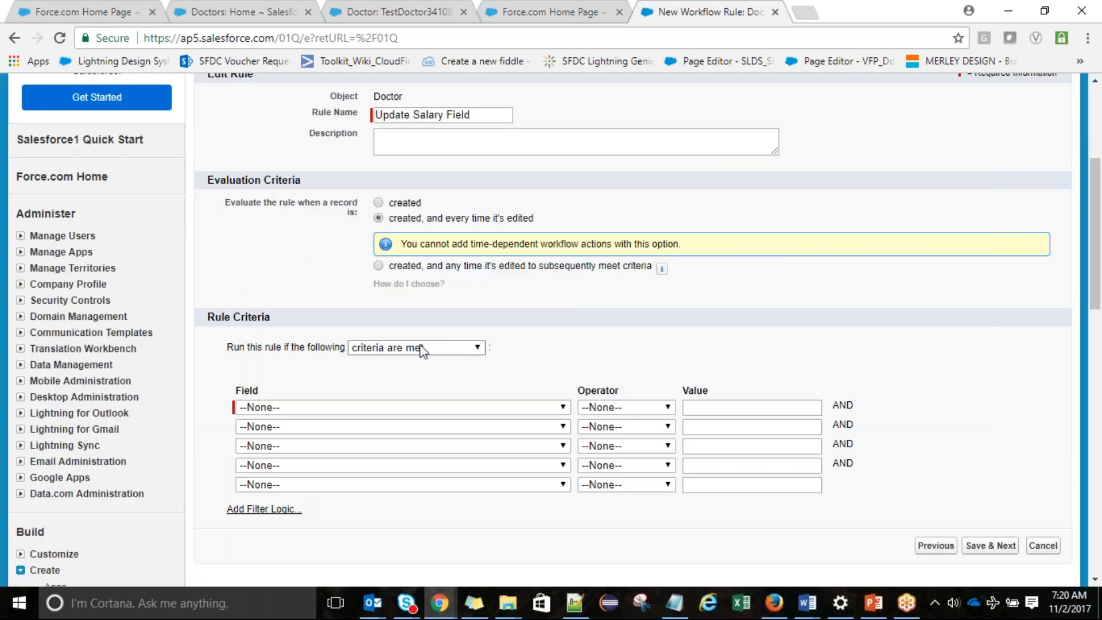
{"action": "left_click", "coordinate": [430, 408]}
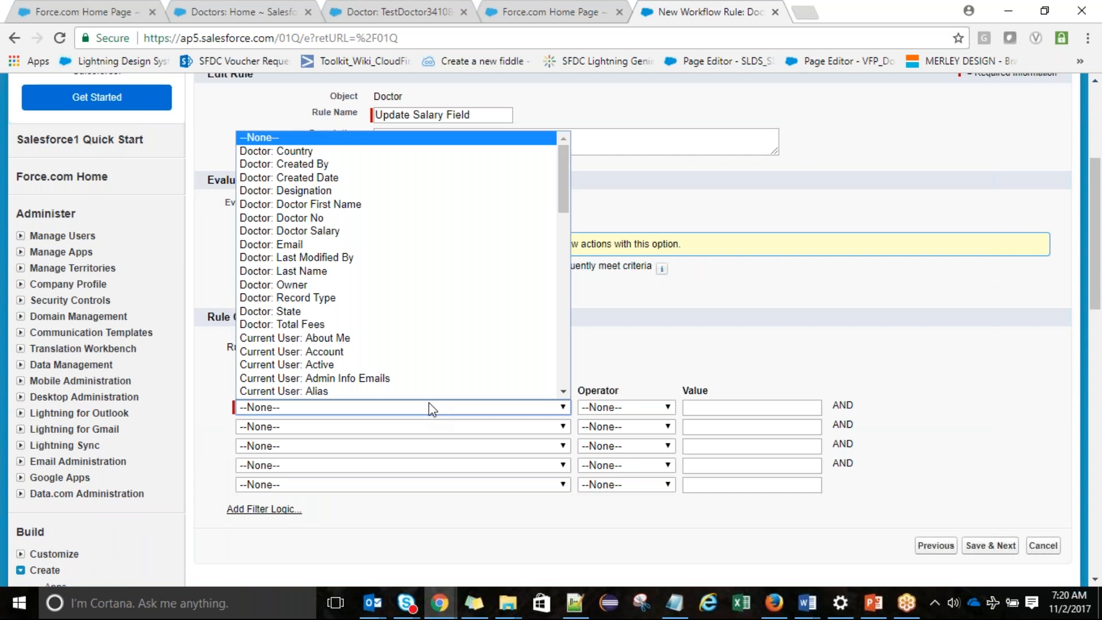
{"action": "left_click", "coordinate": [382, 191]}
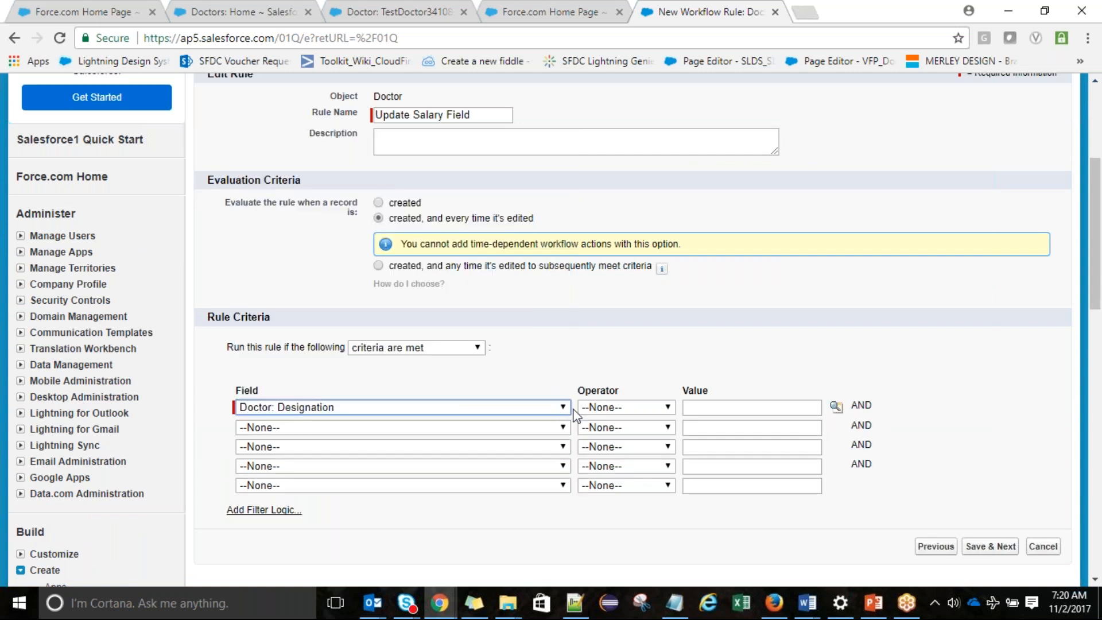
{"action": "left_click", "coordinate": [608, 409]}
{"action": "left_click", "coordinate": [626, 451]}
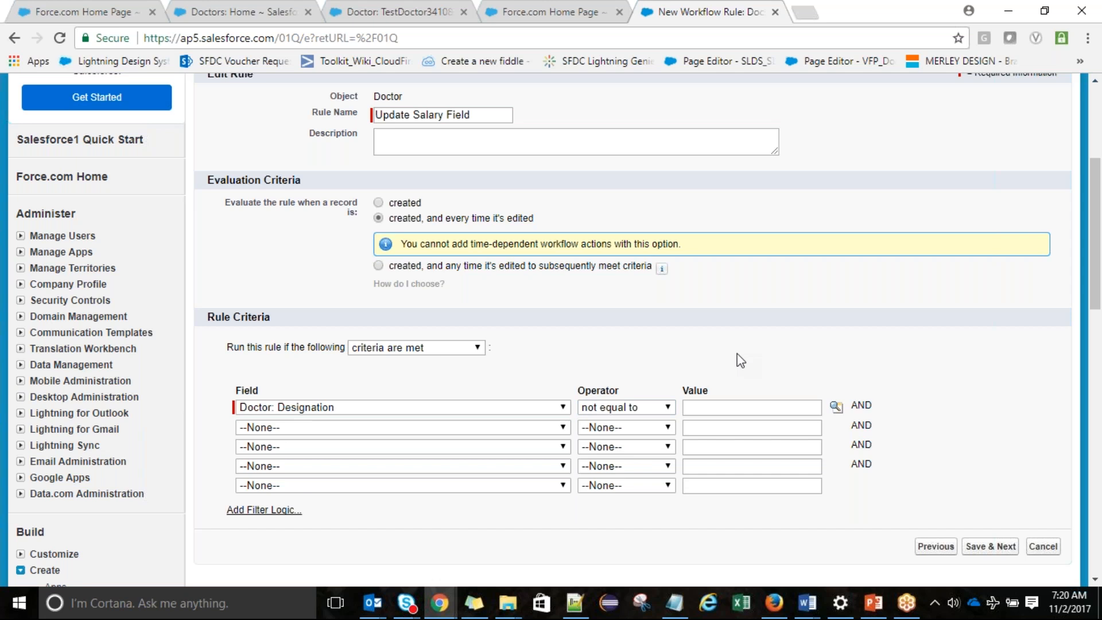
{"action": "left_click", "coordinate": [720, 409]}
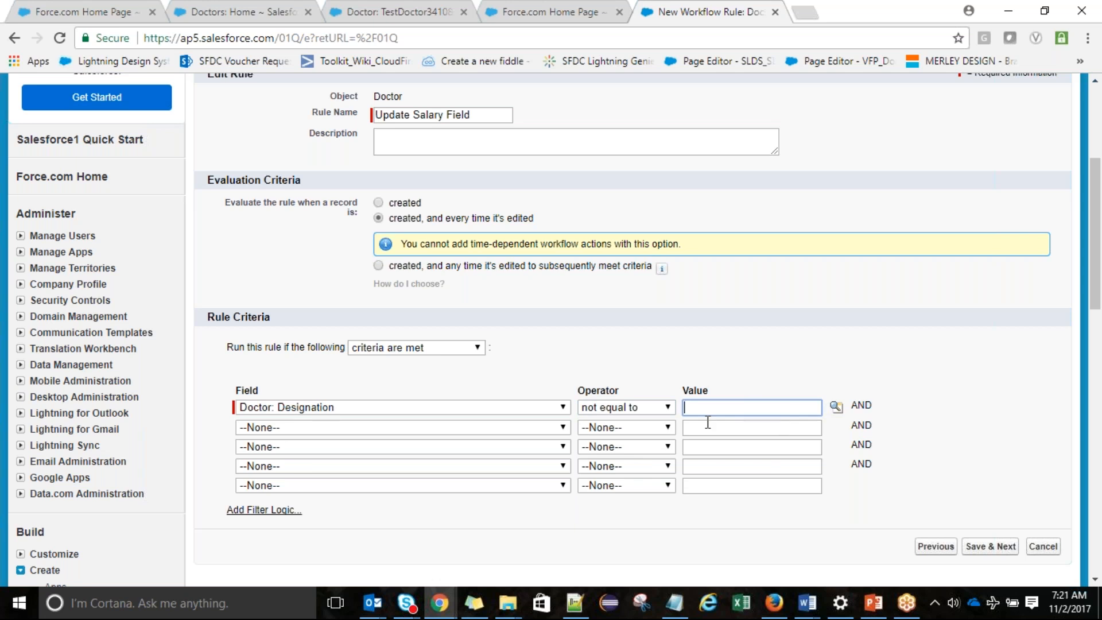
Save the rule criteria and add a New Field Update as its workflow action
{"action": "left_click", "coordinate": [1004, 548]}
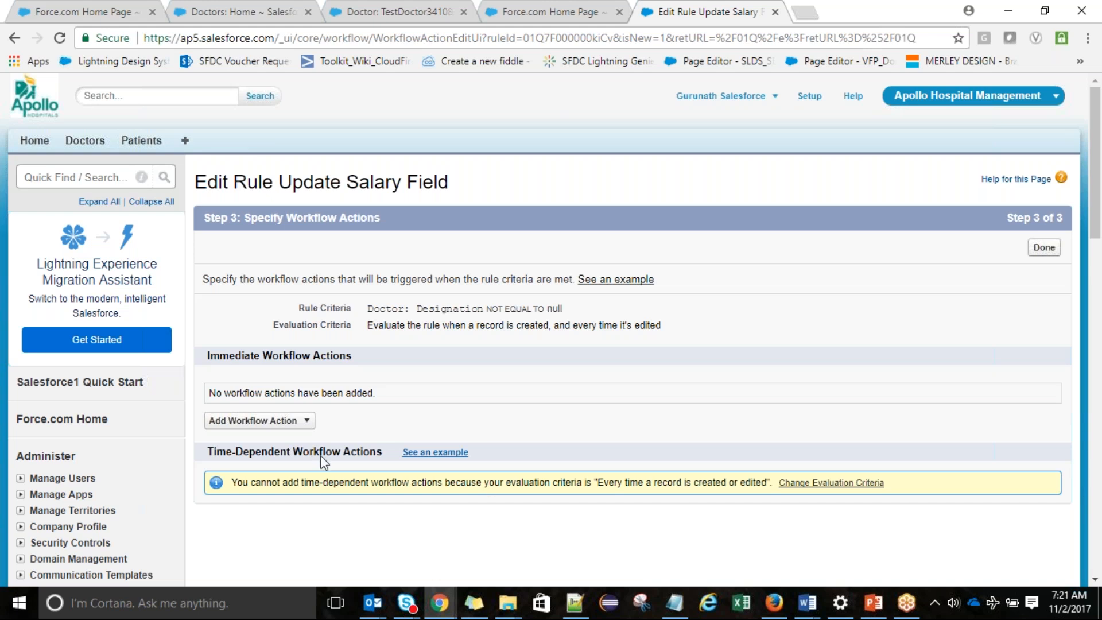
{"action": "left_click", "coordinate": [306, 422]}
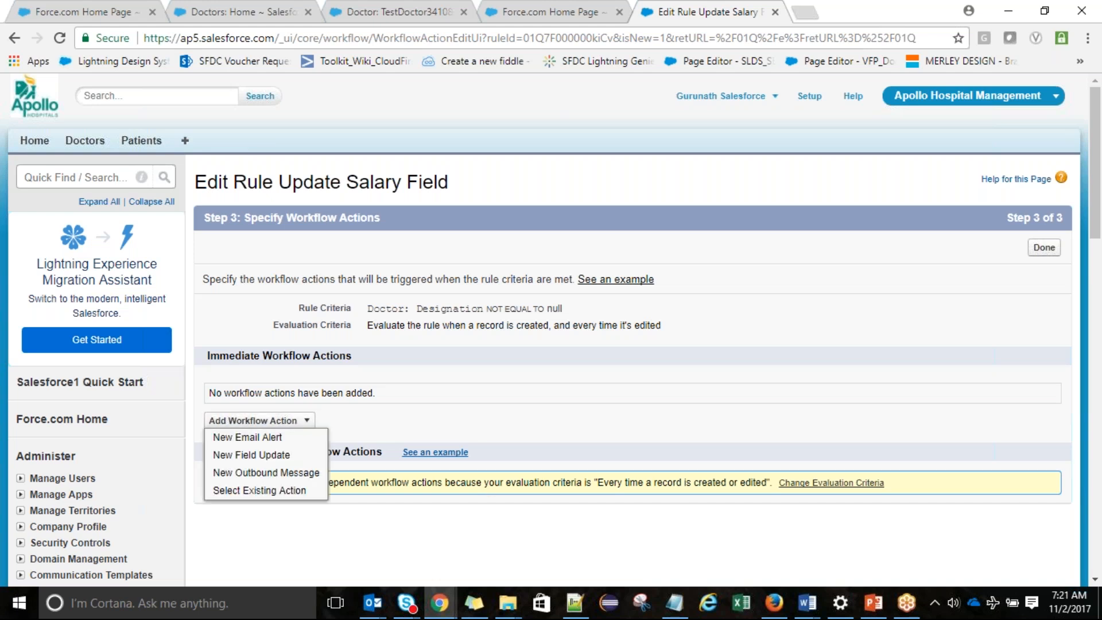
{"action": "left_click", "coordinate": [252, 454]}
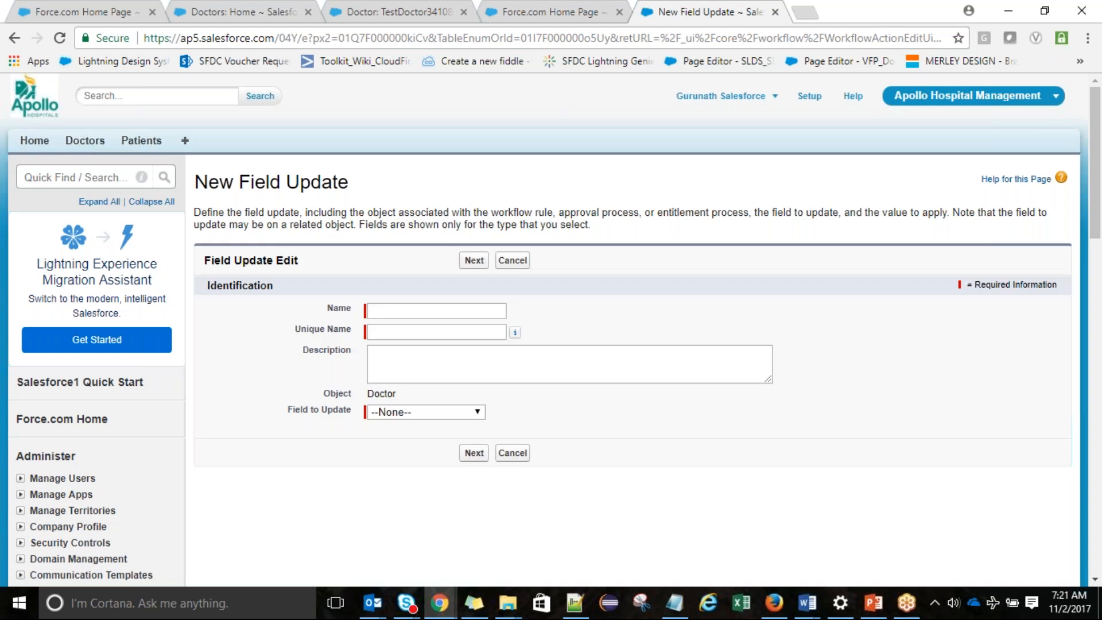
Name the field update 'Based on Designation Update Salary', updating Doctor Salary via a formula
{"action": "left_click", "coordinate": [402, 311]}
{"action": "type", "text": "Based o"}
{"action": "type", "text": "n Designa"}
{"action": "type", "text": "tion Upda"}
{"action": "type", "text": "te "}
{"action": "type", "text": "Sala"}
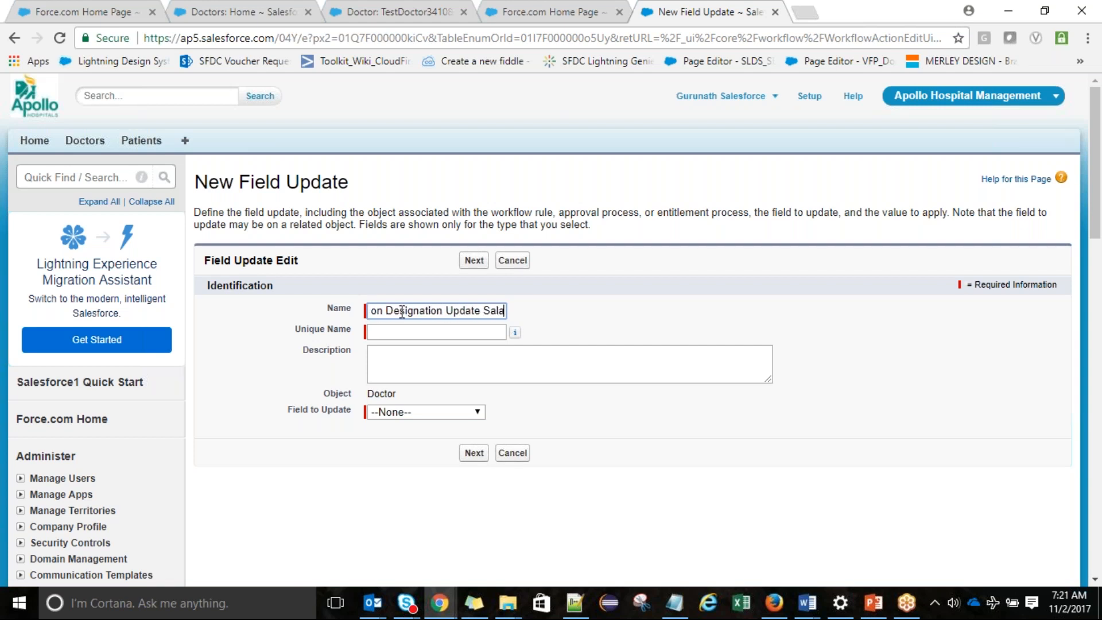
{"action": "type", "text": "ry"}
{"action": "key", "text": "Tab"}
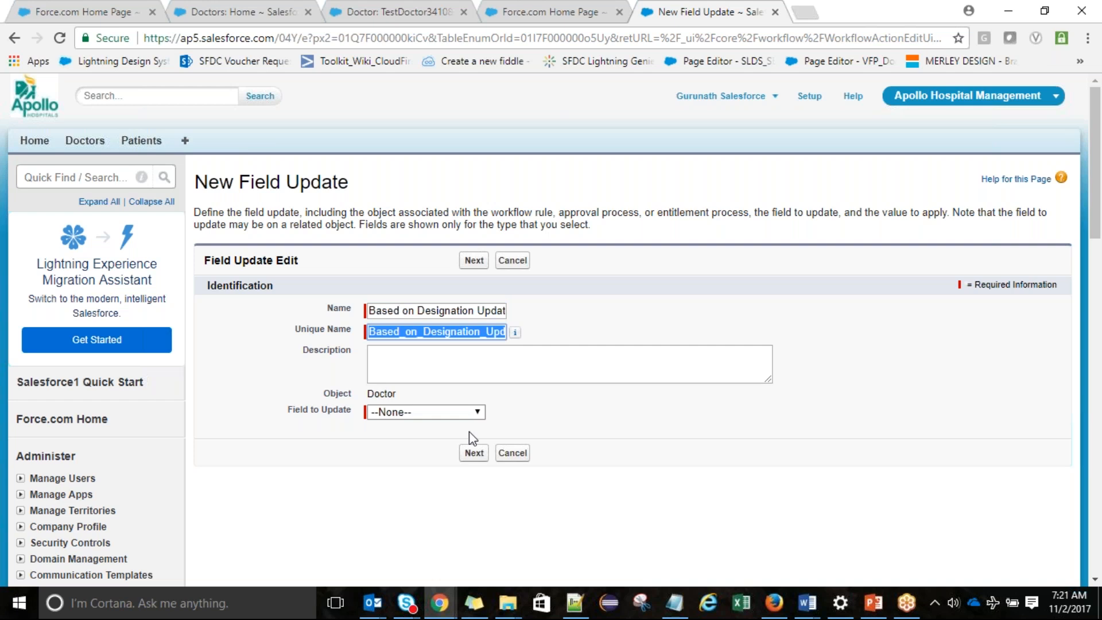
{"action": "left_click", "coordinate": [471, 413]}
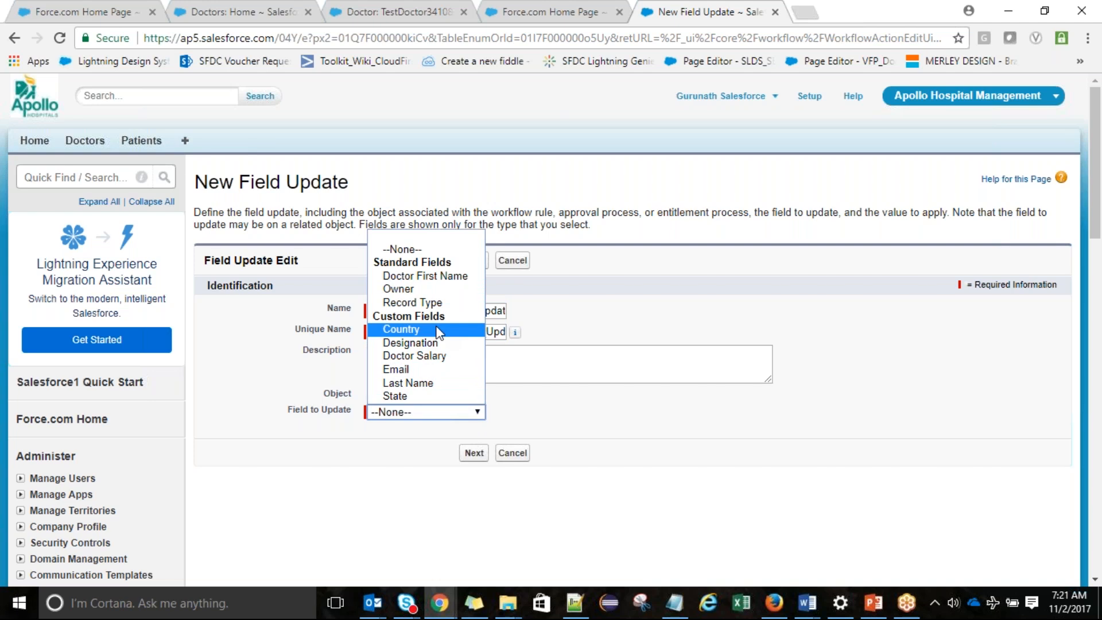
{"action": "left_click", "coordinate": [439, 356]}
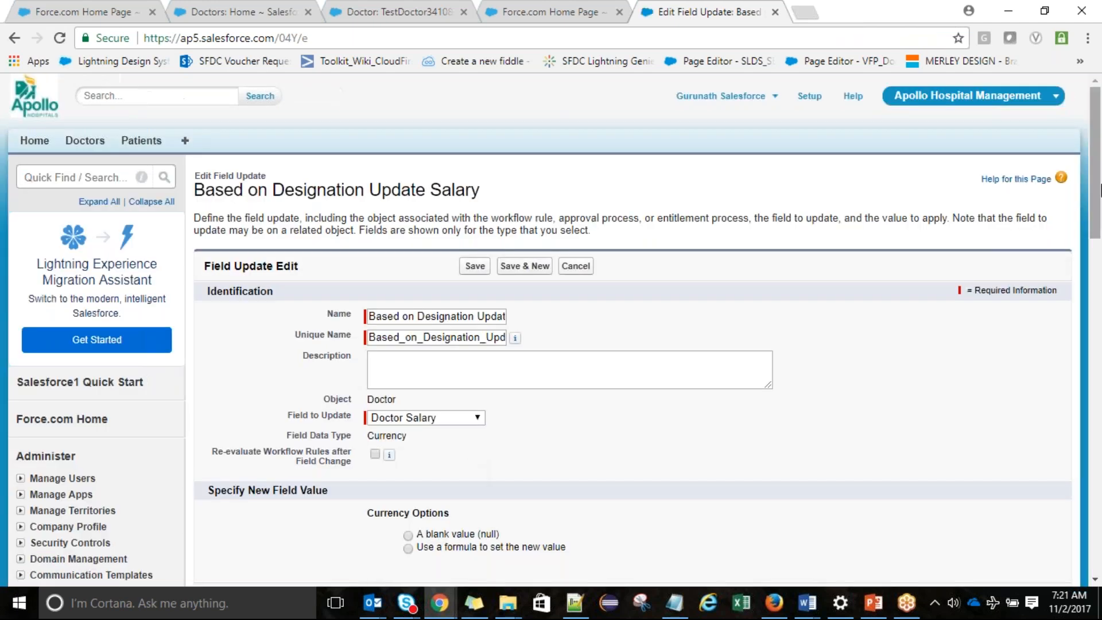
{"action": "scroll", "coordinate": [425, 356], "scroll_direction": "down", "scroll_amount": 3}
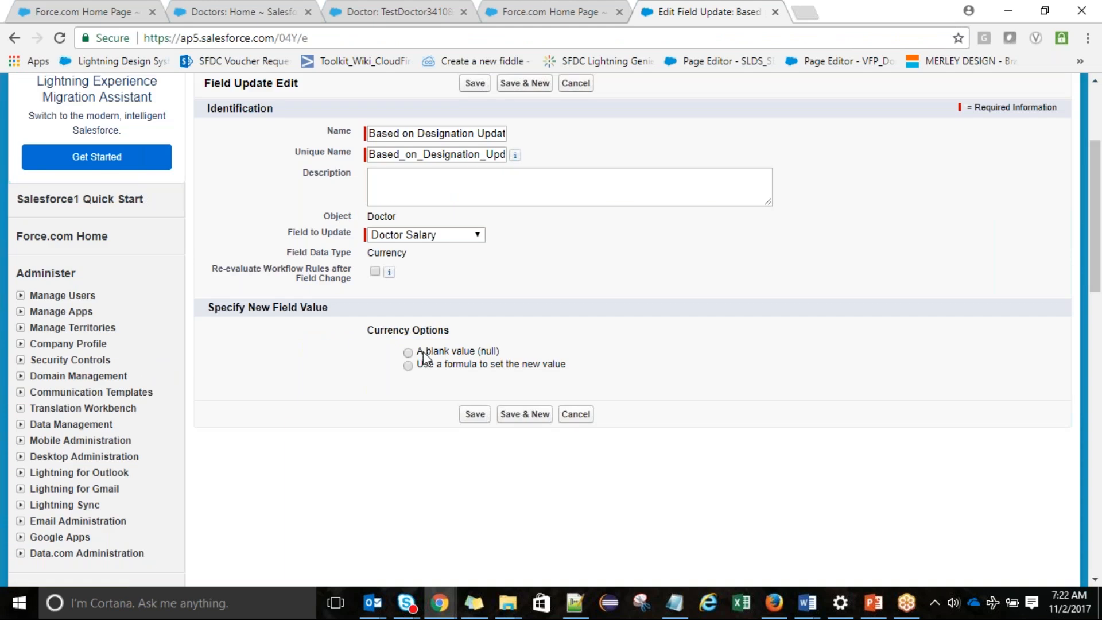
{"action": "left_click", "coordinate": [429, 367]}
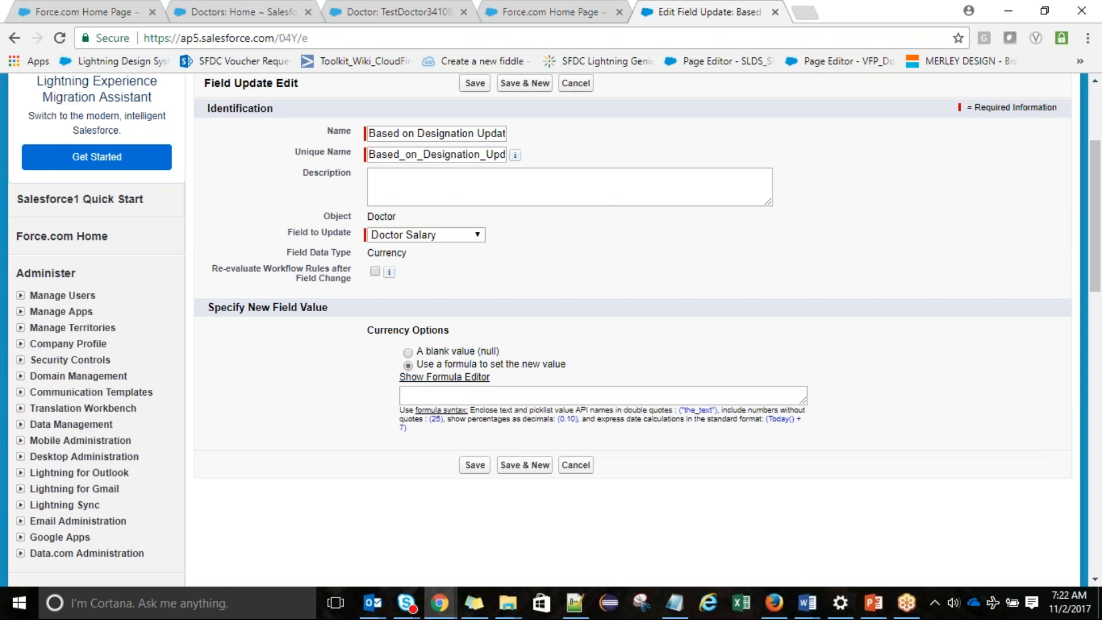
Expand the formula editor, then open the TestDoctor3410890 record's Designation for inline editing
{"action": "left_click", "coordinate": [457, 377]}
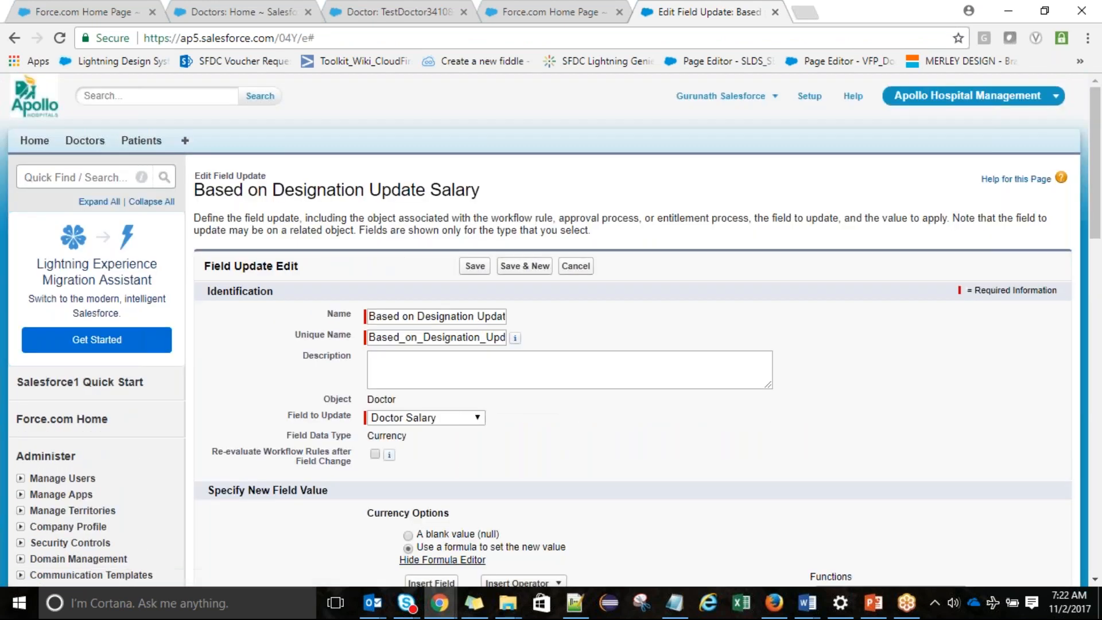
{"action": "left_click_drag", "start_coordinate": [1101, 213], "coordinate": [1101, 305]}
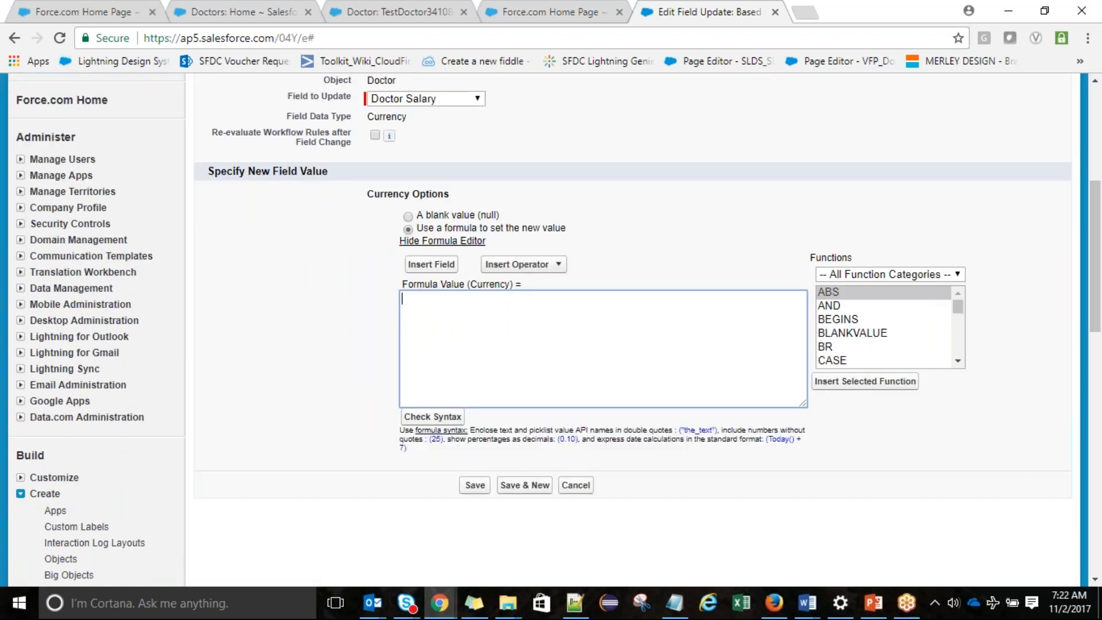
{"action": "left_click", "coordinate": [431, 8]}
{"action": "double_click", "coordinate": [442, 229]}
Review the Designation picklist values, then return to the empty Doctor Salary formula box
{"action": "left_click", "coordinate": [442, 225]}
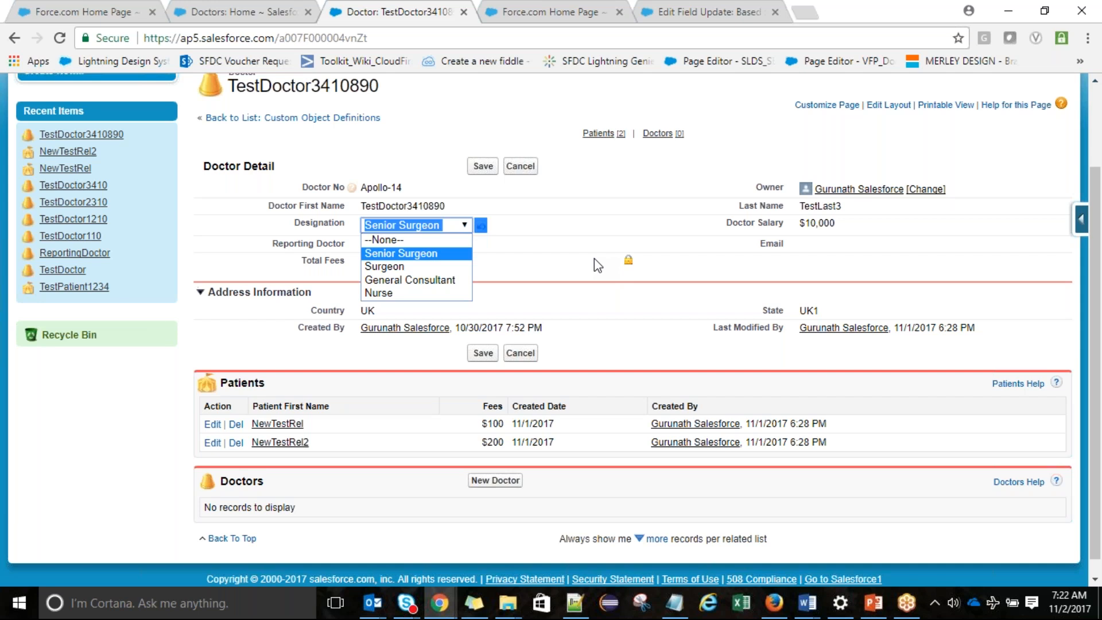
{"action": "left_click", "coordinate": [718, 10]}
{"action": "left_click", "coordinate": [507, 333]}
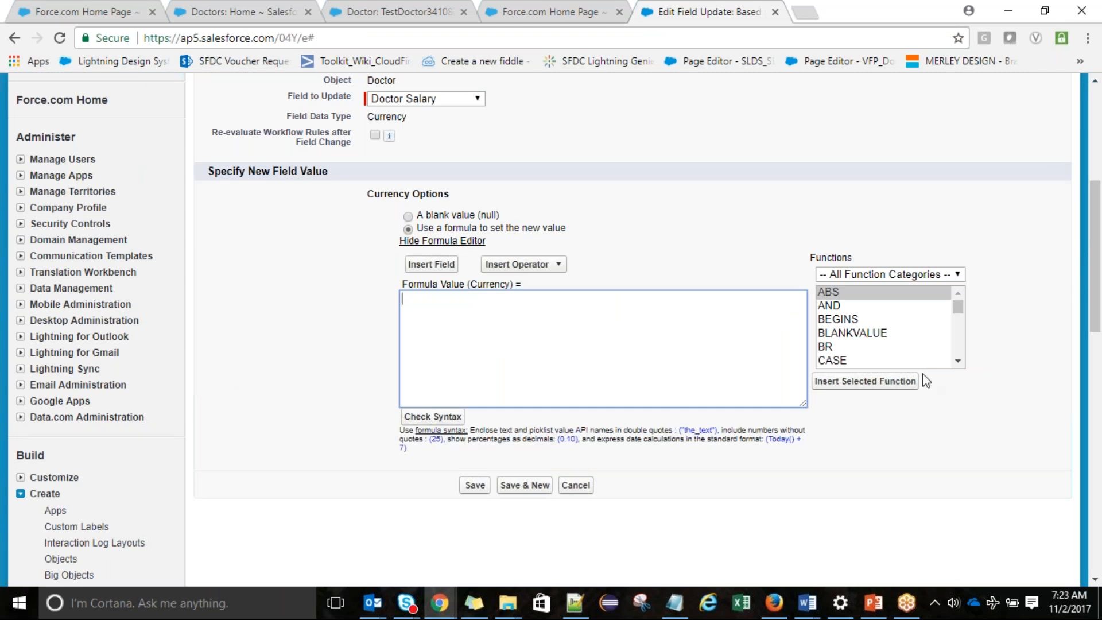
Select the CASE function and study its value, result and else_result arguments in the syntax help
{"action": "left_click", "coordinate": [876, 365]}
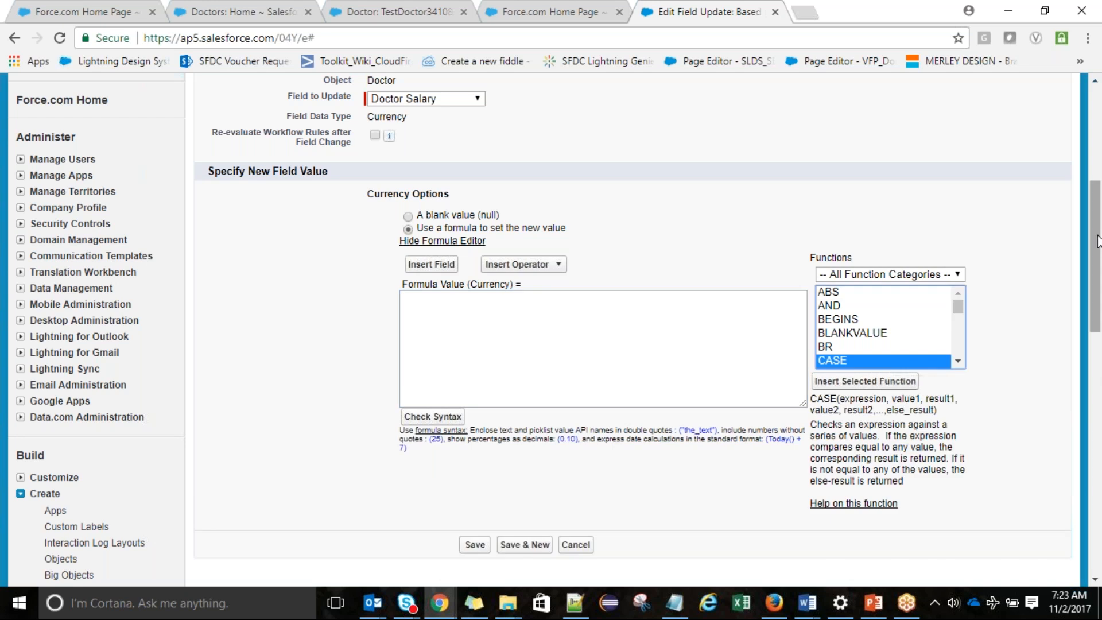
{"action": "scroll", "coordinate": [1098, 241], "scroll_direction": "down", "scroll_amount": 4}
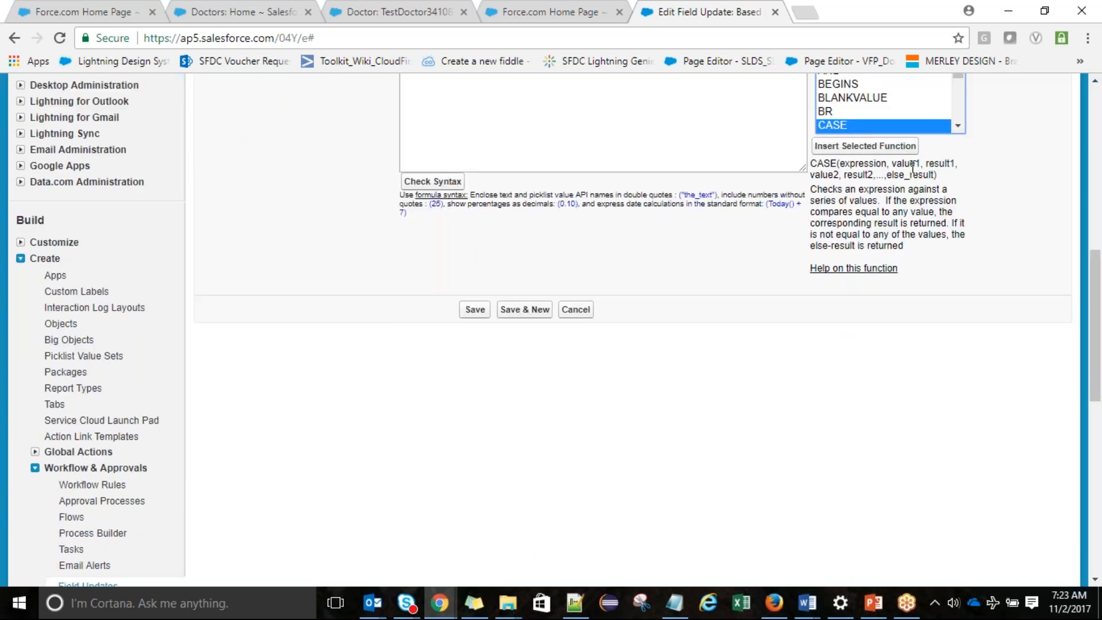
{"action": "double_click", "coordinate": [910, 164]}
{"action": "double_click", "coordinate": [945, 164]}
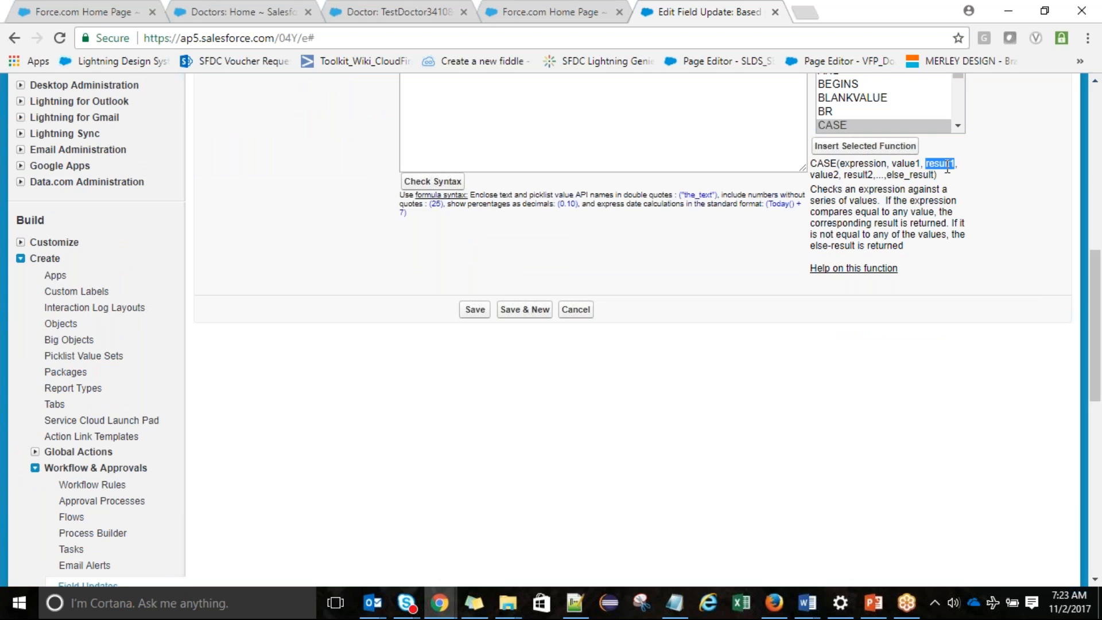
{"action": "double_click", "coordinate": [826, 175]}
{"action": "double_click", "coordinate": [866, 174]}
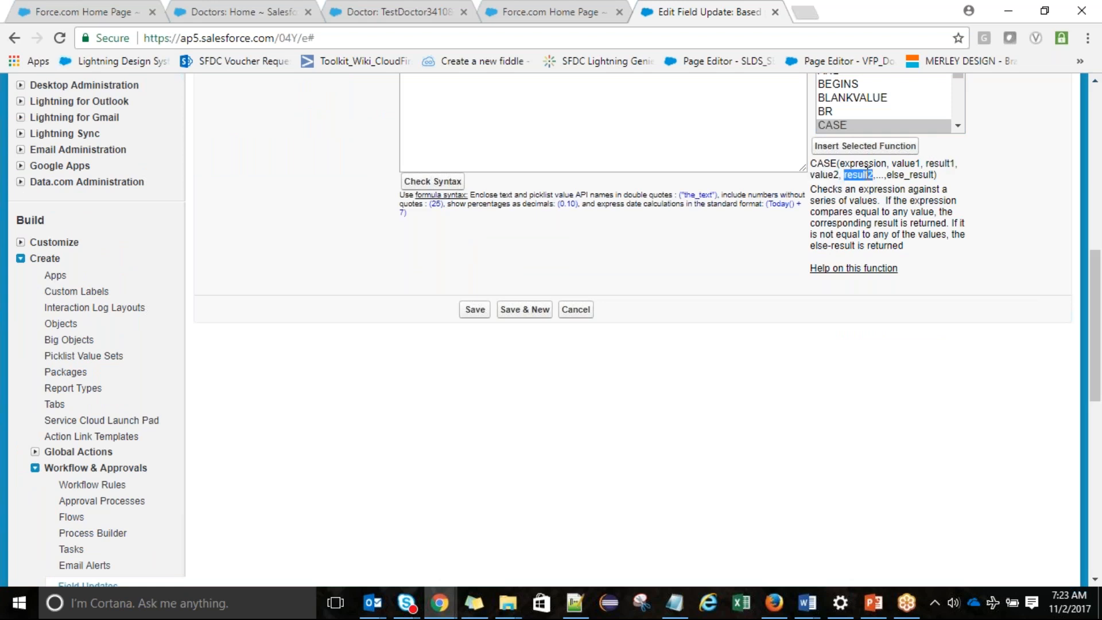
{"action": "double_click", "coordinate": [825, 172]}
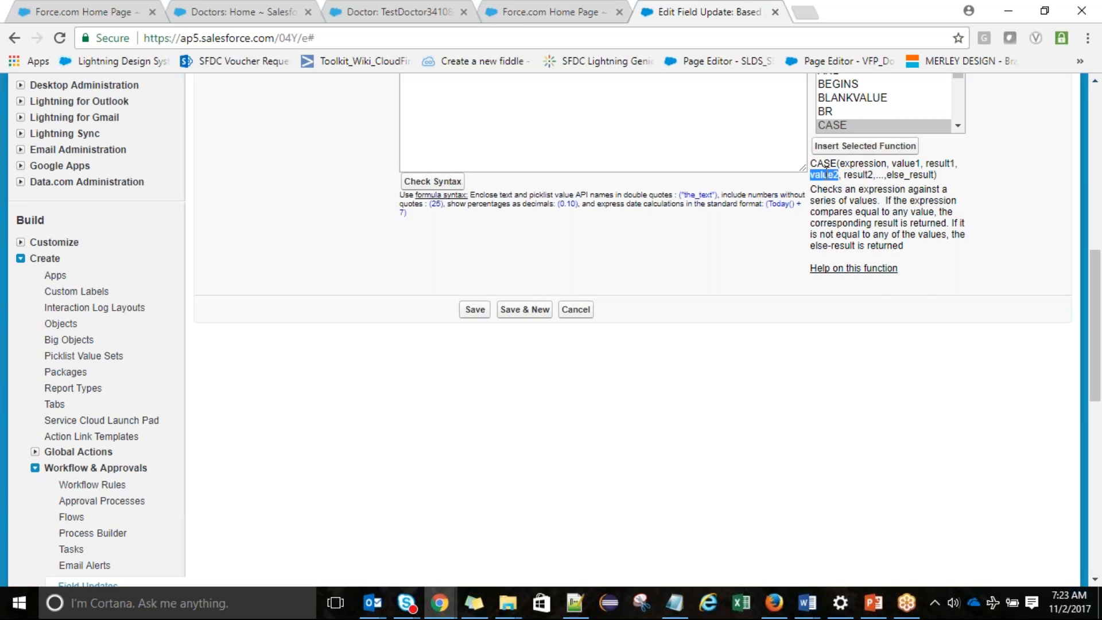
{"action": "double_click", "coordinate": [870, 174]}
{"action": "left_click", "coordinate": [916, 174]}
{"action": "double_click", "coordinate": [916, 174]}
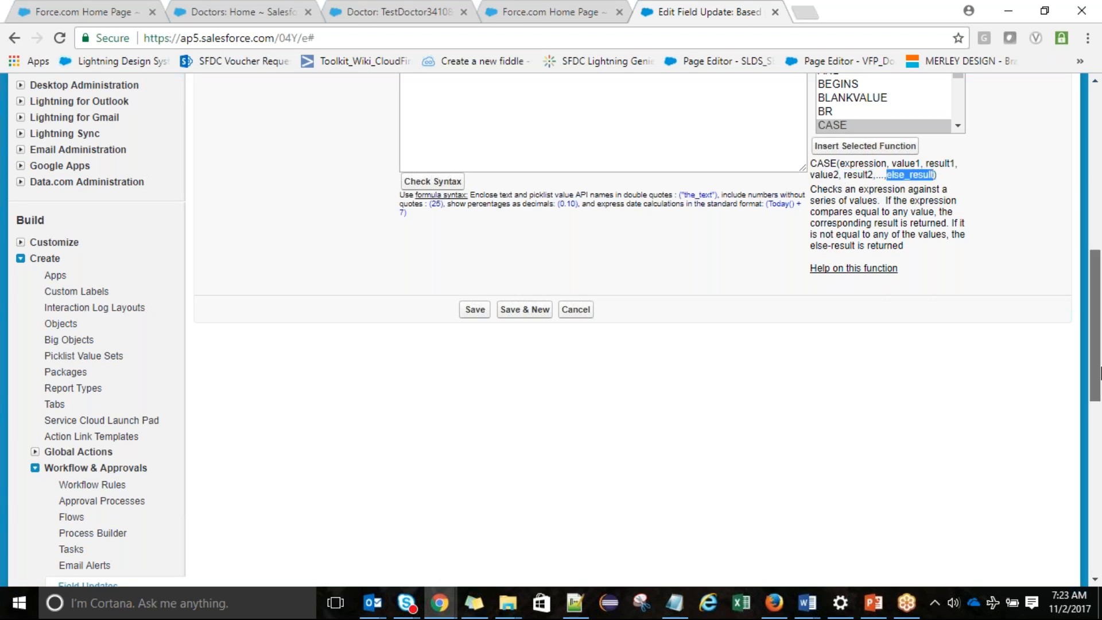
{"action": "scroll", "coordinate": [1097, 350], "scroll_direction": "up", "scroll_amount": 5}
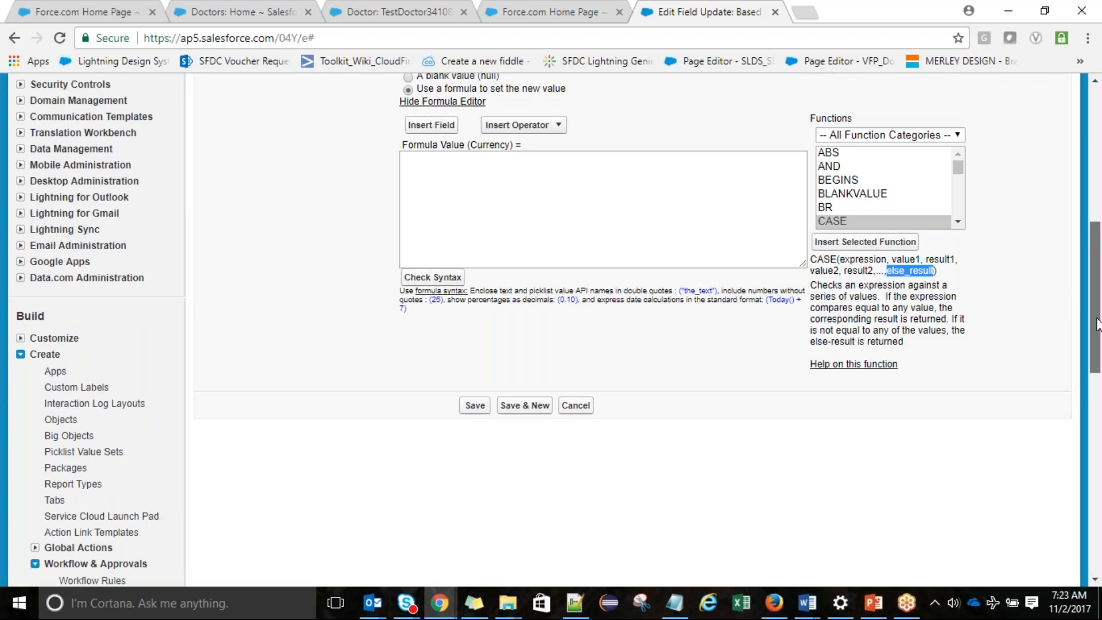
{"action": "left_click", "coordinate": [570, 369]}
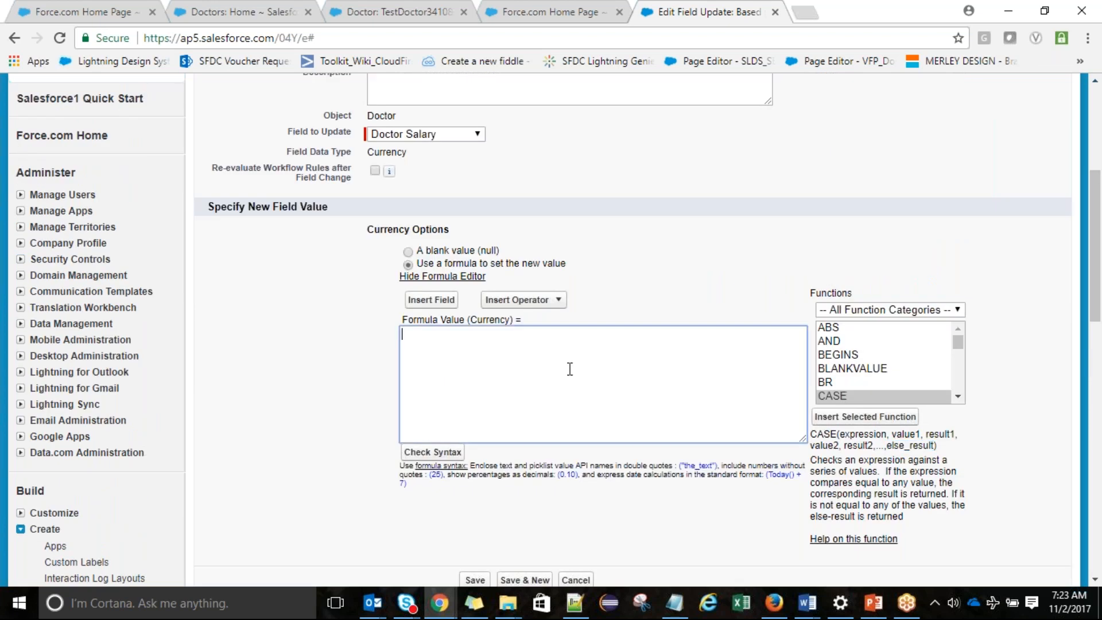
Insert CASE into the formula and replace its expression placeholder with Designation__c
{"action": "left_click", "coordinate": [870, 417]}
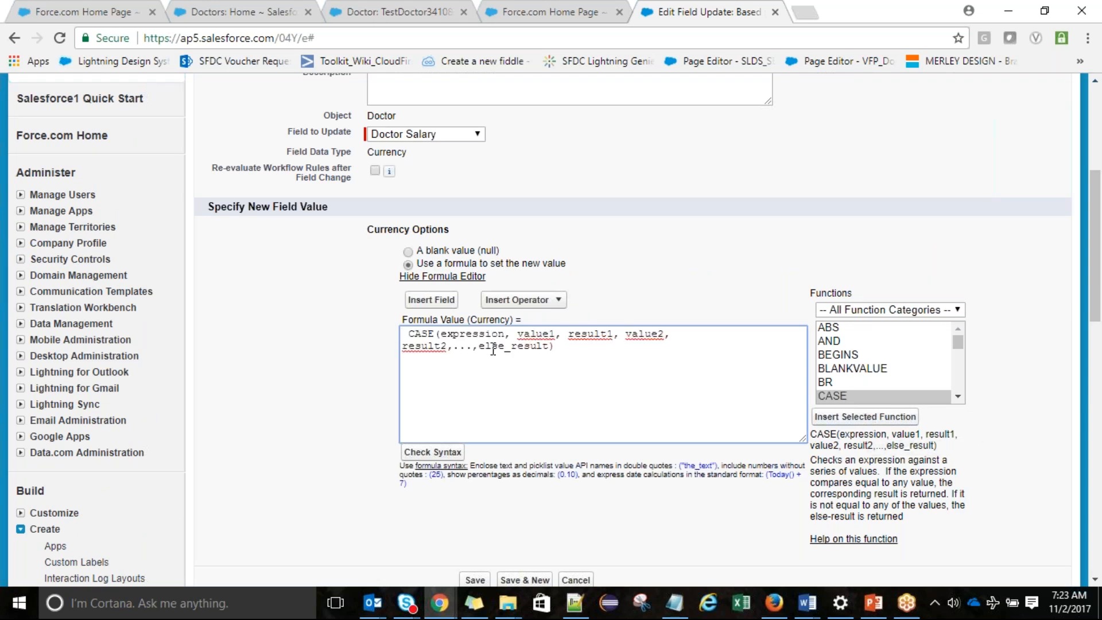
{"action": "double_click", "coordinate": [458, 333]}
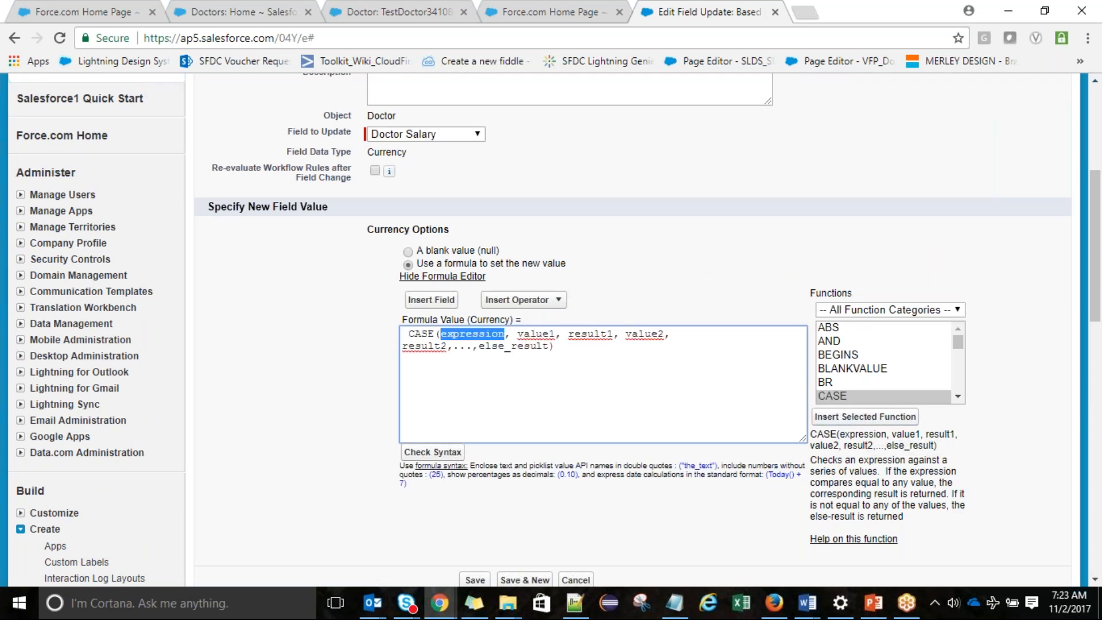
{"action": "key", "text": "BackSpace"}
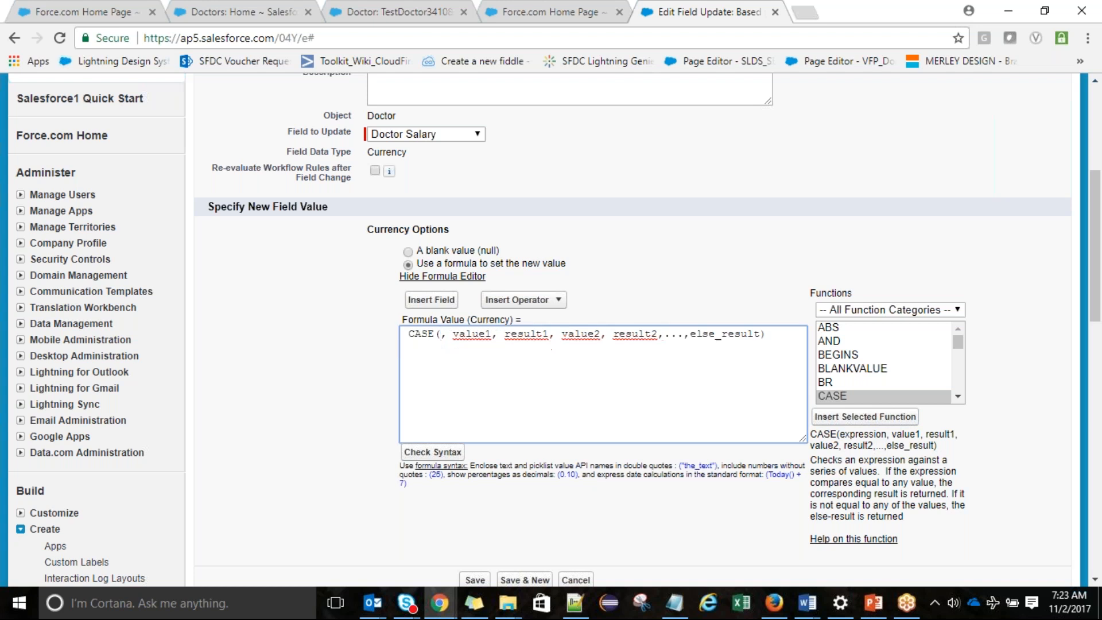
{"action": "left_click", "coordinate": [431, 301]}
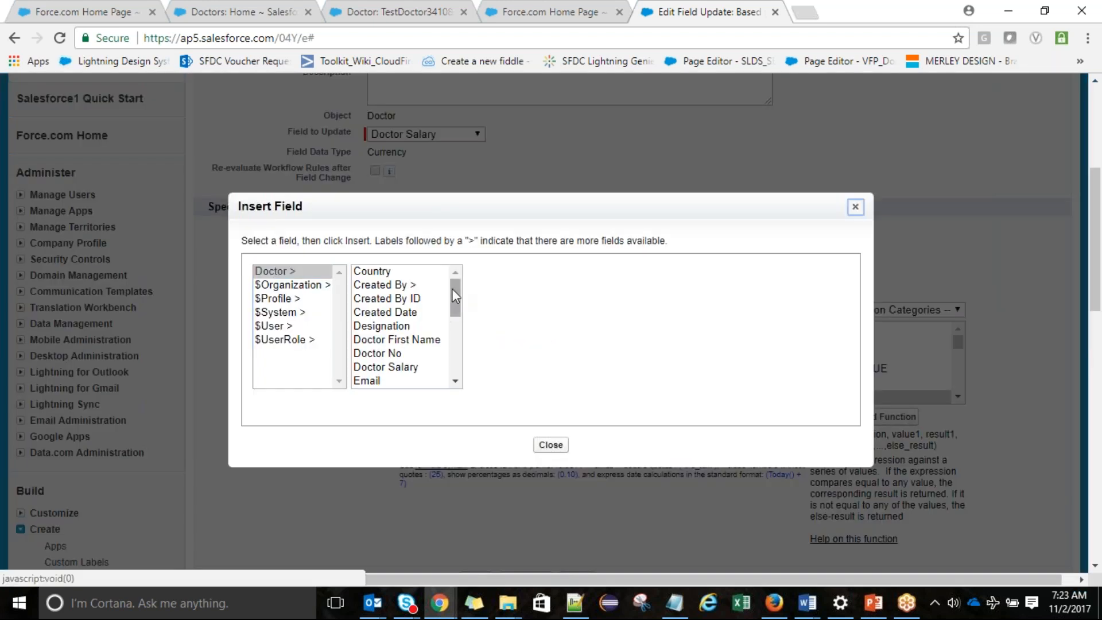
{"action": "mouse_move", "coordinate": [453, 288]}
{"action": "left_mouse_down"}
{"action": "mouse_move", "coordinate": [459, 317]}
{"action": "mouse_move", "coordinate": [460, 289]}
{"action": "left_mouse_up"}
{"action": "left_click", "coordinate": [422, 326]}
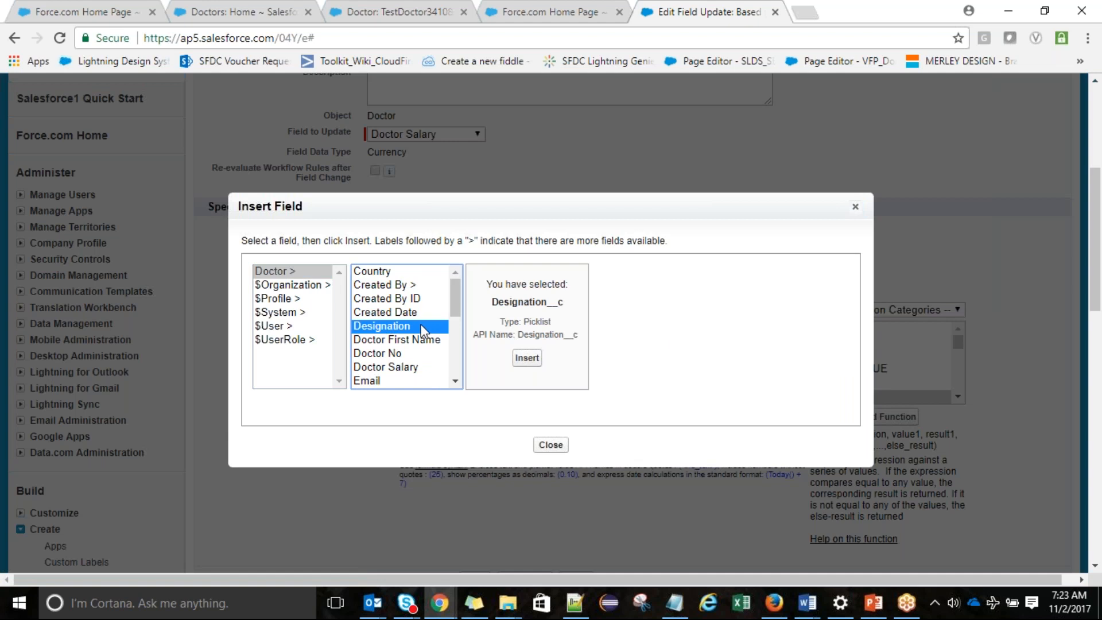
{"action": "left_click", "coordinate": [524, 357]}
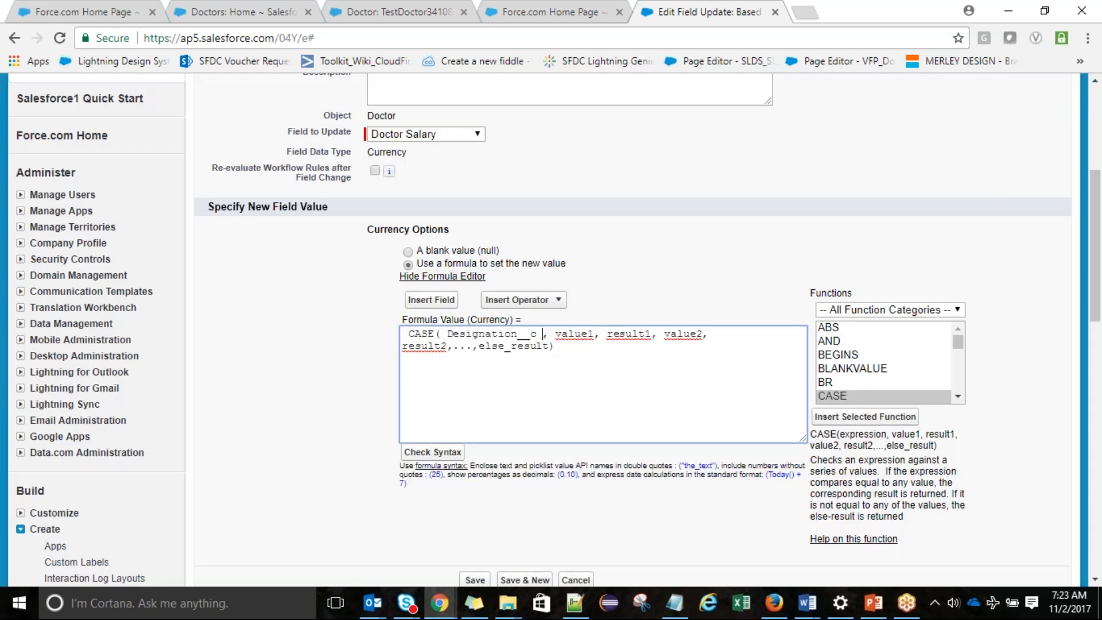
Replace value1 with the quoted text 'senior Surgeon'
{"action": "double_click", "coordinate": [591, 333]}
{"action": "key", "text": "BackSpace"}
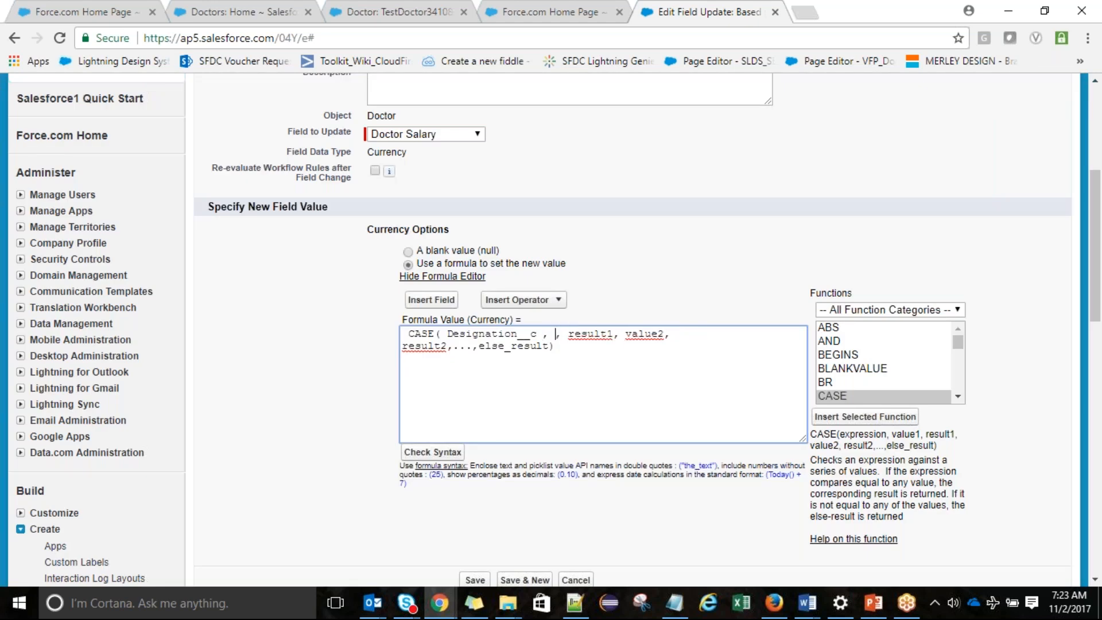
{"action": "type", "text": "''"}
{"action": "key", "text": "Left"}
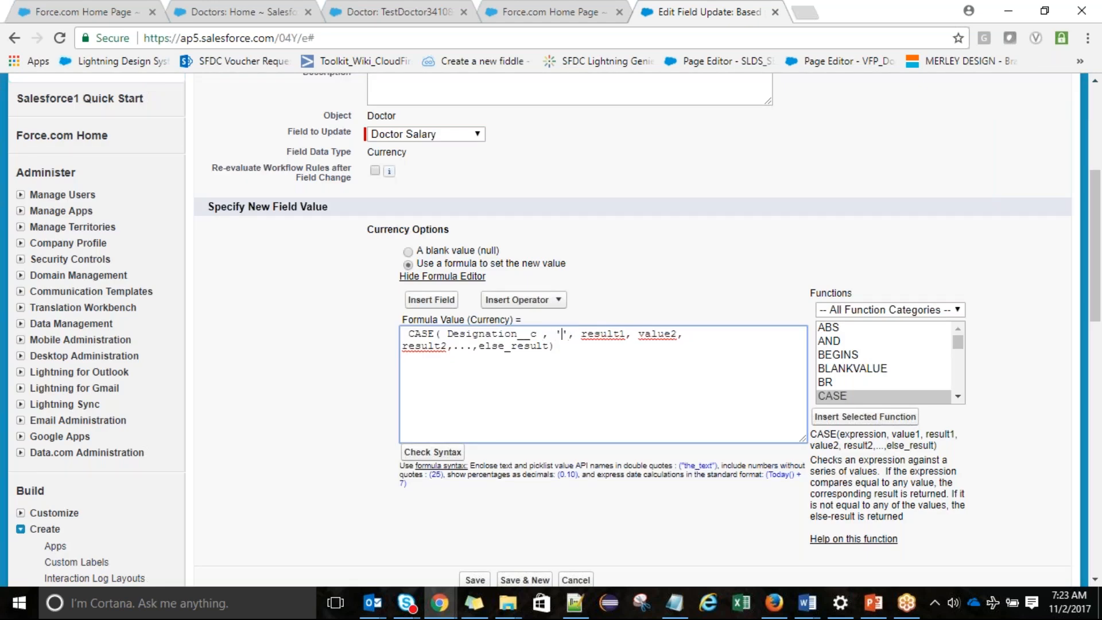
{"action": "type", "text": "senior "}
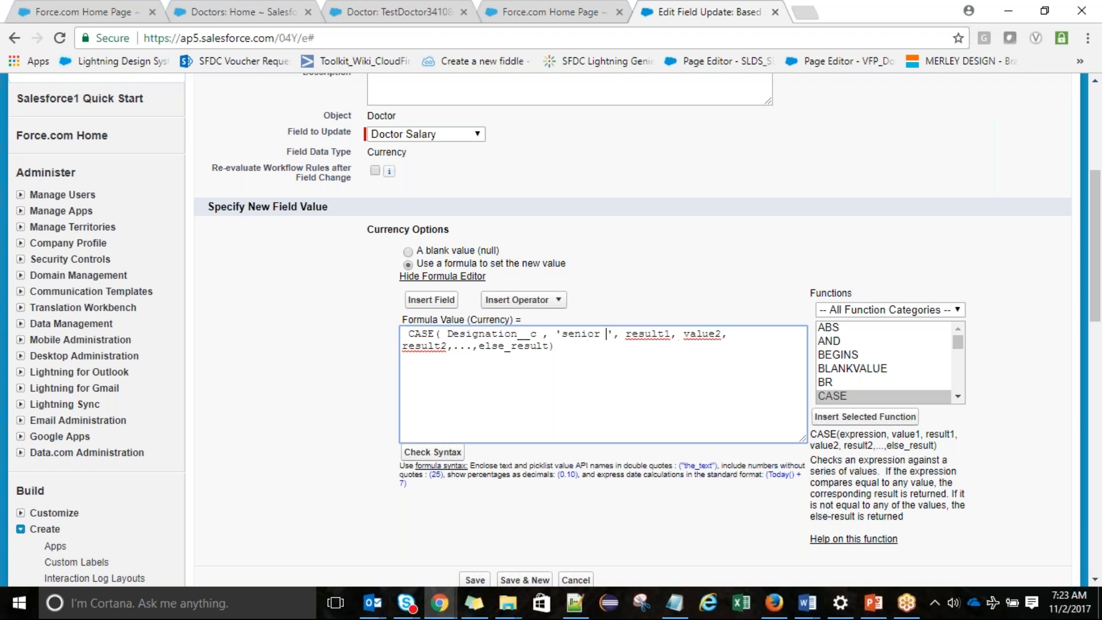
{"action": "type", "text": "Surgeon"}
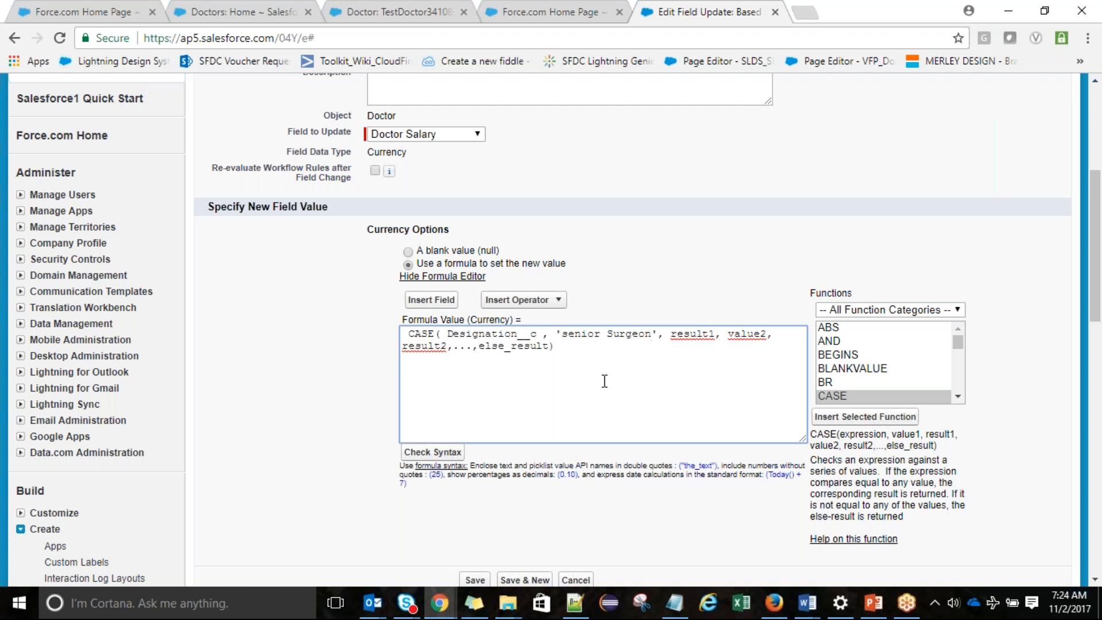
Set the first case's salary result in the CASE formula to 10000
{"action": "triple_click", "coordinate": [677, 335]}
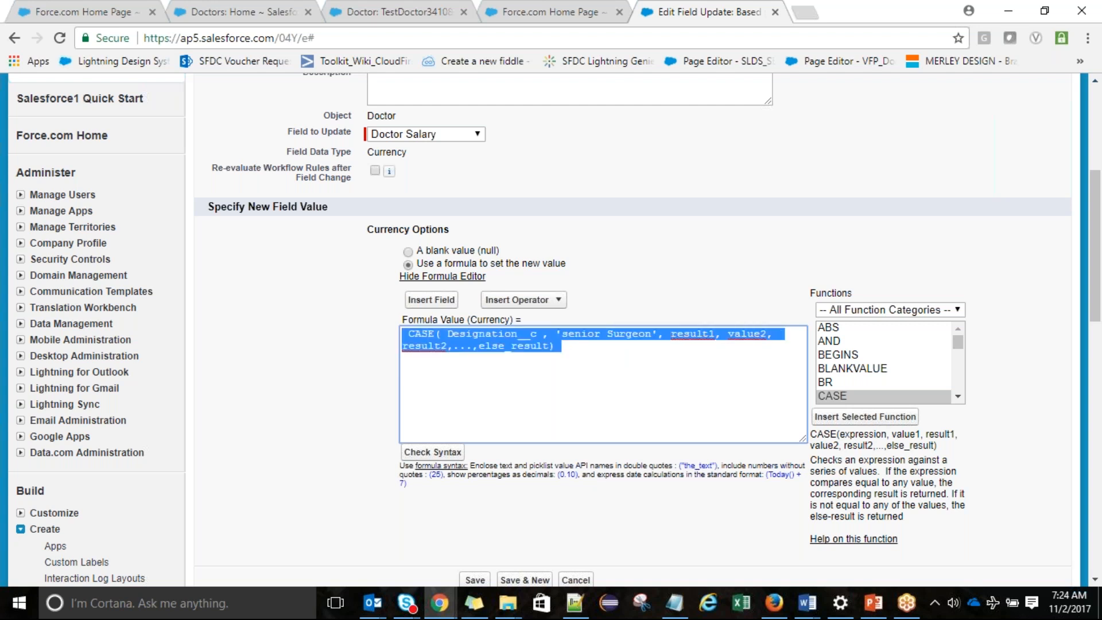
{"action": "left_click", "coordinate": [679, 347]}
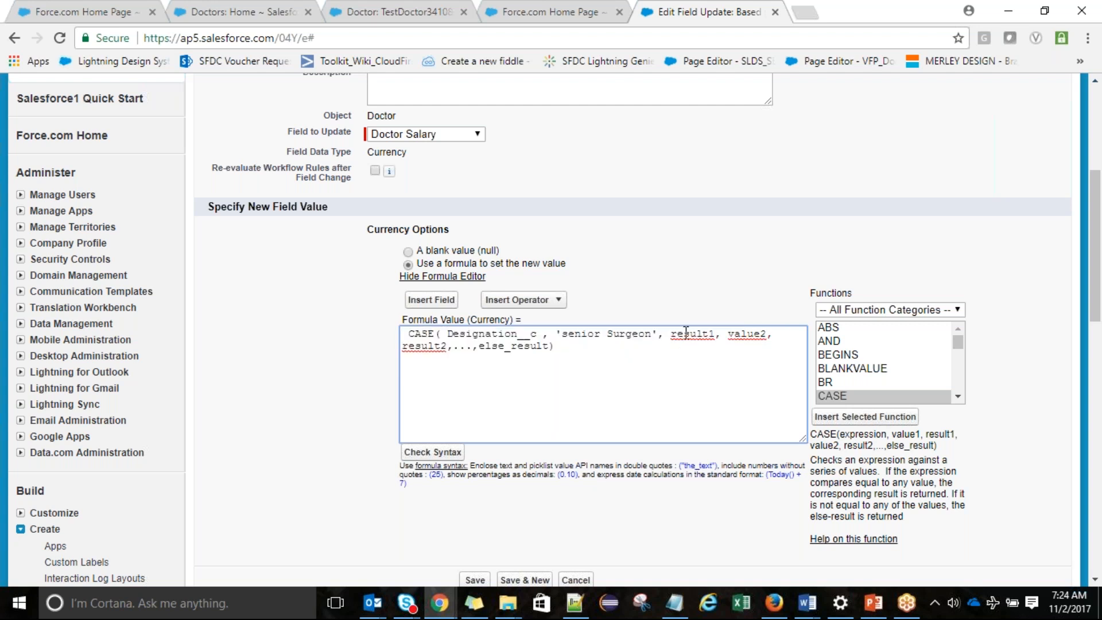
{"action": "double_click", "coordinate": [685, 333]}
{"action": "type", "text": "10000"}
{"action": "key", "text": "alt+Tab"}
{"action": "double_click", "coordinate": [684, 335]}
Make the second case 'Surgeon', on its own line, with a salary of 8000
{"action": "double_click", "coordinate": [733, 335]}
{"action": "type", "text": "''"}
{"action": "key", "text": "Left"}
{"action": "type", "text": "Surgeo"}
{"action": "left_click", "coordinate": [748, 338]}
{"action": "type", "text": "e"}
{"action": "left_click", "coordinate": [718, 333]}
{"action": "key", "text": "Return"}
{"action": "double_click", "coordinate": [484, 345]}
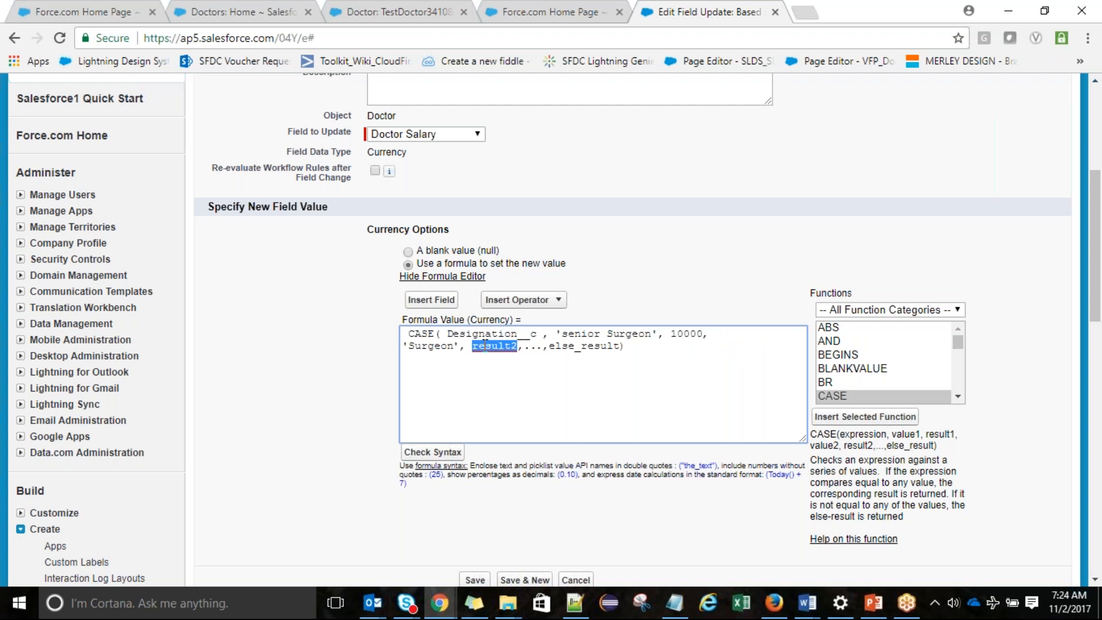
{"action": "type", "text": "8000"}
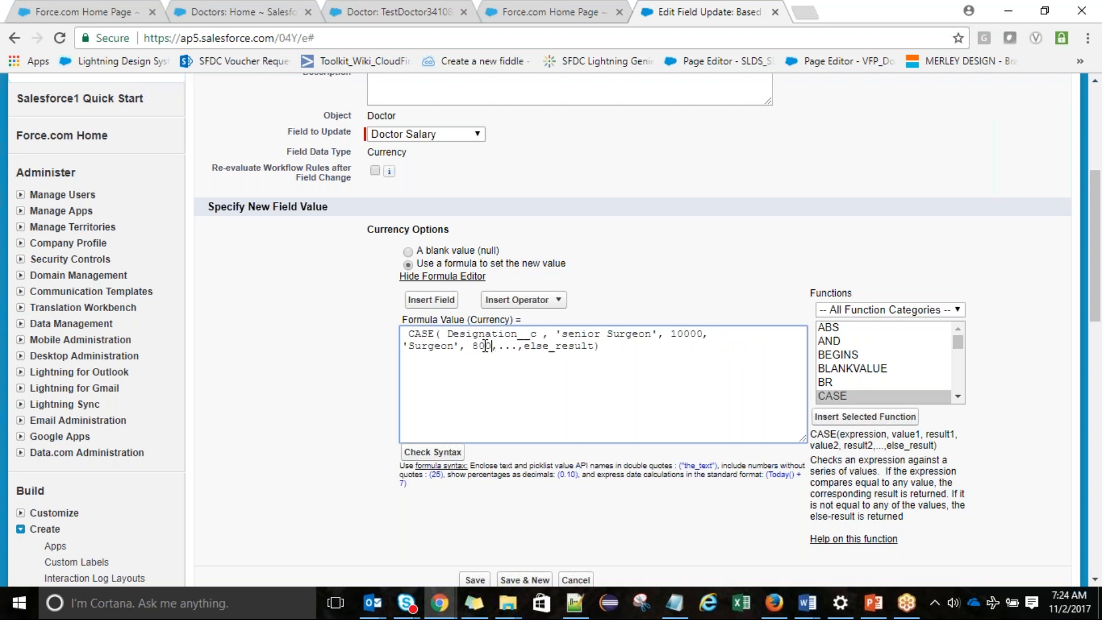
Add a 'General Consultant' case paying 7000 on a new formula line
{"action": "left_click", "coordinate": [506, 347]}
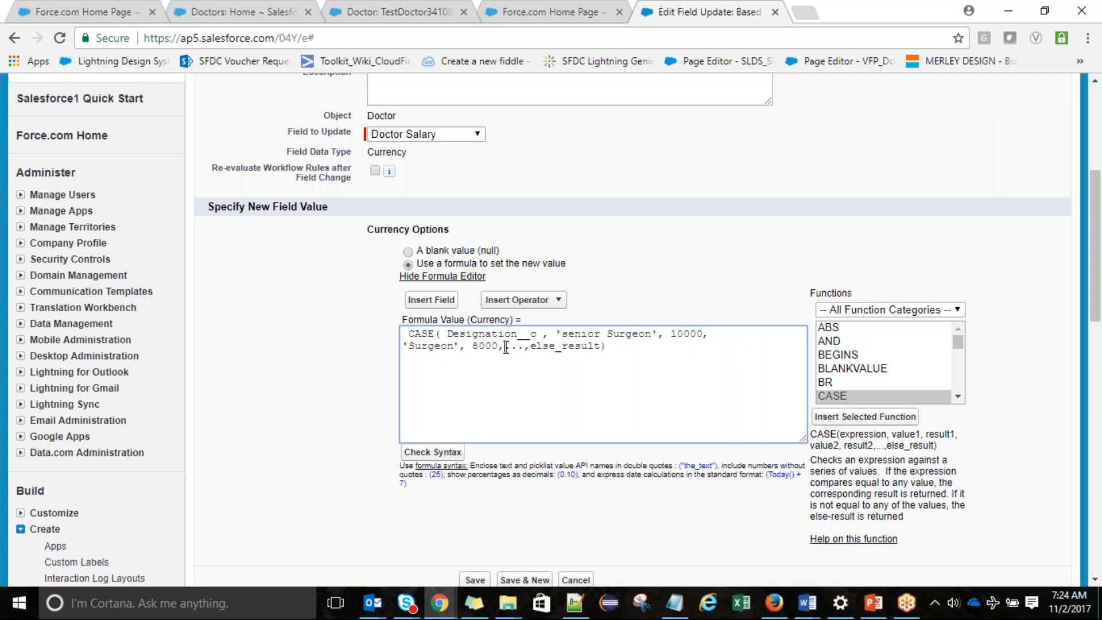
{"action": "key", "text": "Return"}
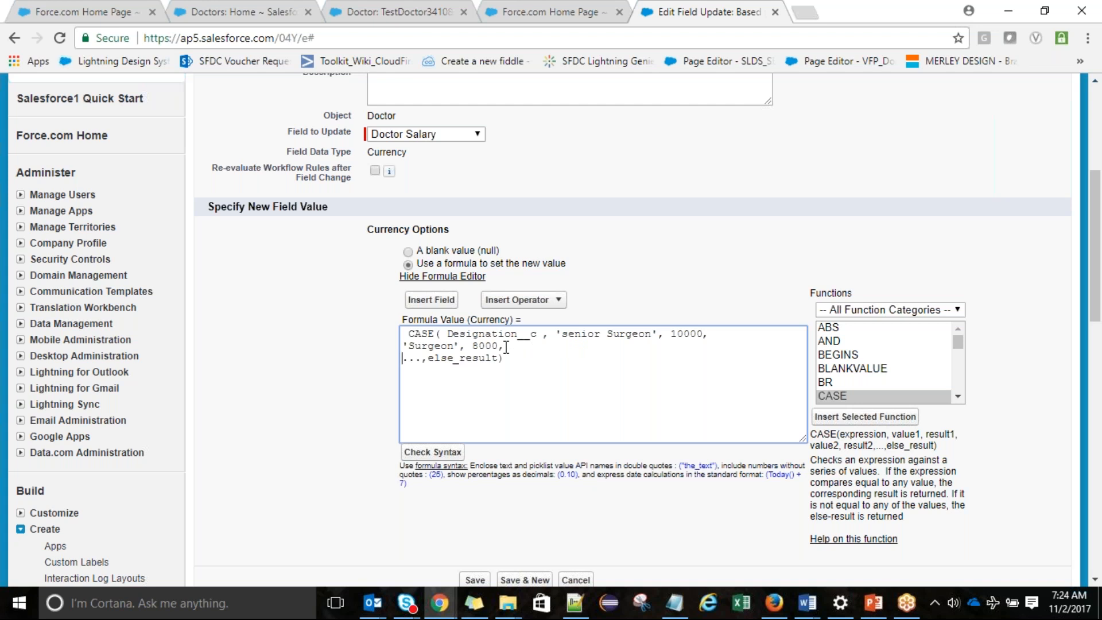
{"action": "type", "text": "''"}
{"action": "key", "text": "Left"}
{"action": "type", "text": "General Consu"}
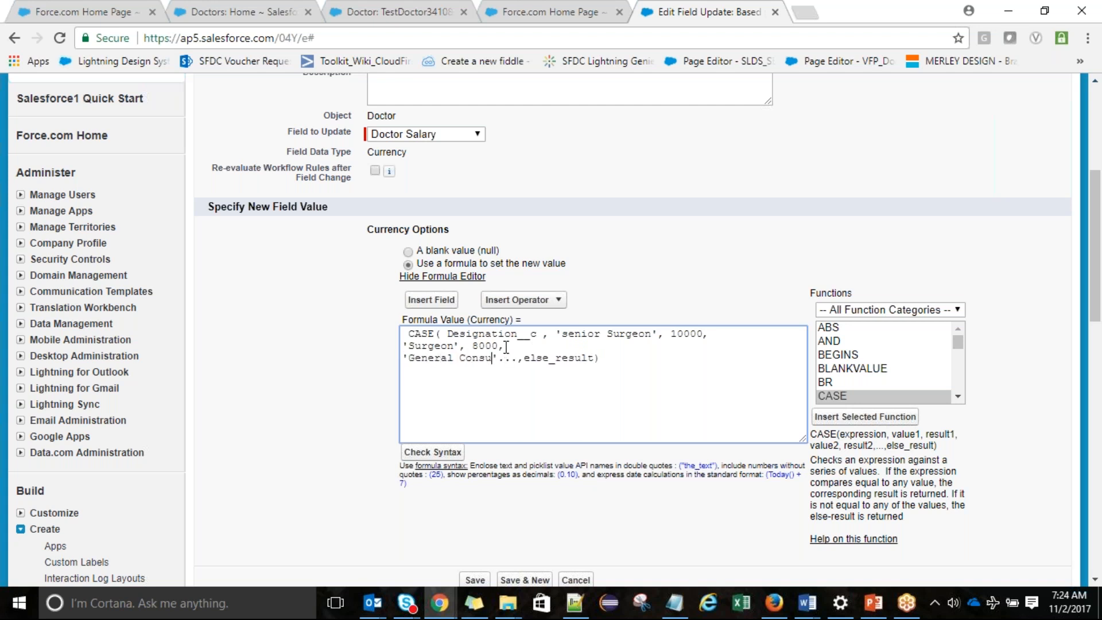
{"action": "type", "text": "ltant',7000"}
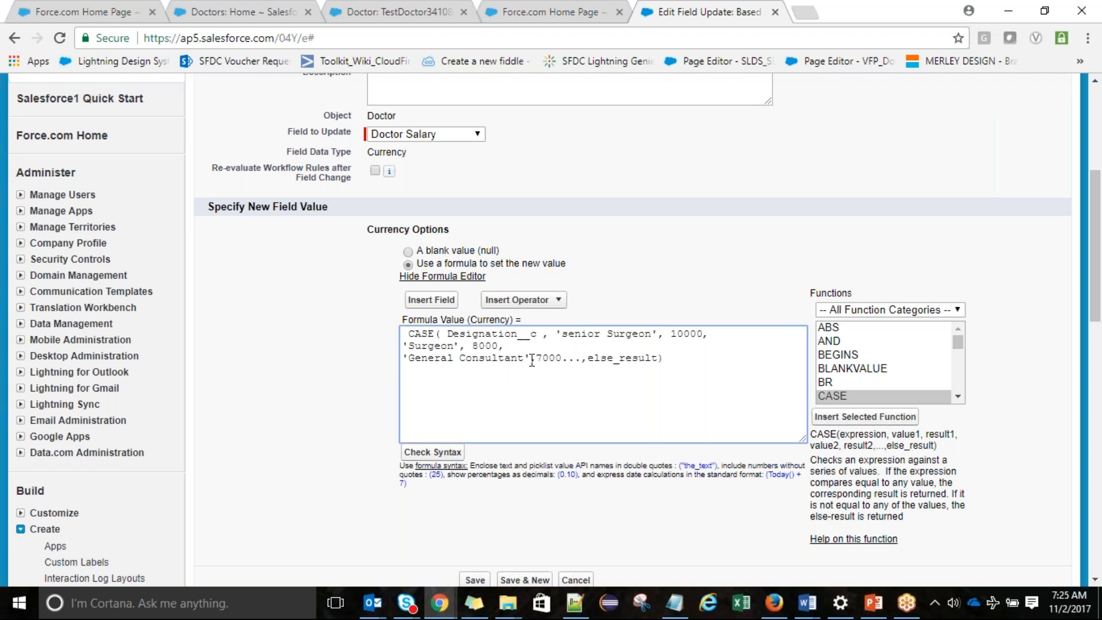
{"action": "key", "text": "Delete"}
{"action": "key", "text": "Delete"}
{"action": "key", "text": "Delete"}
Make 5000 the default salary, check the formula syntax, and save the field update
{"action": "double_click", "coordinate": [598, 359]}
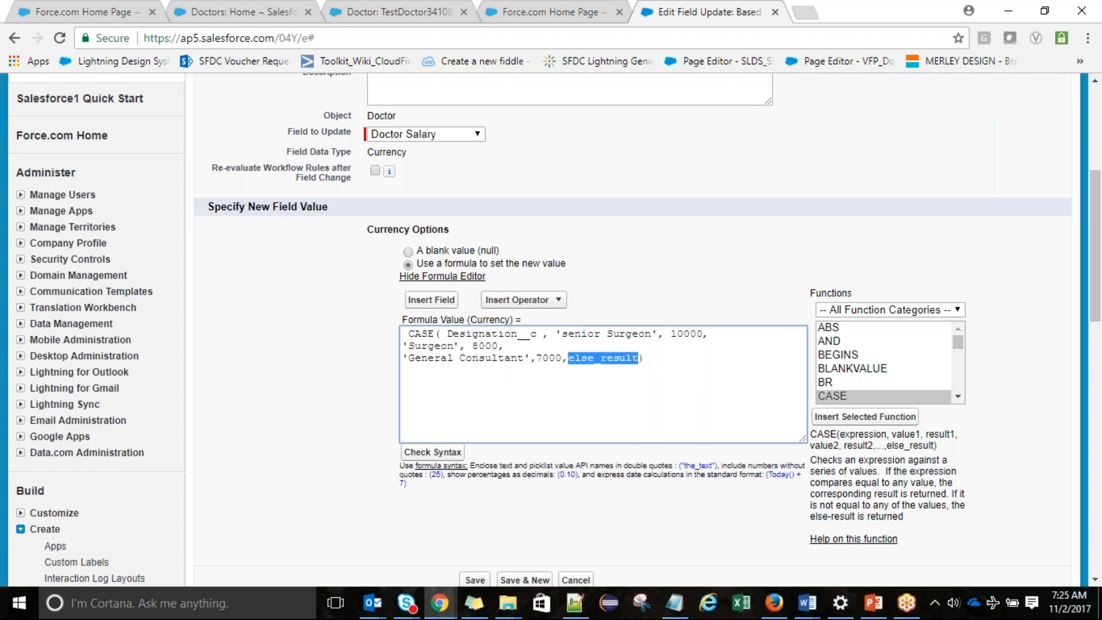
{"action": "type", "text": "5000"}
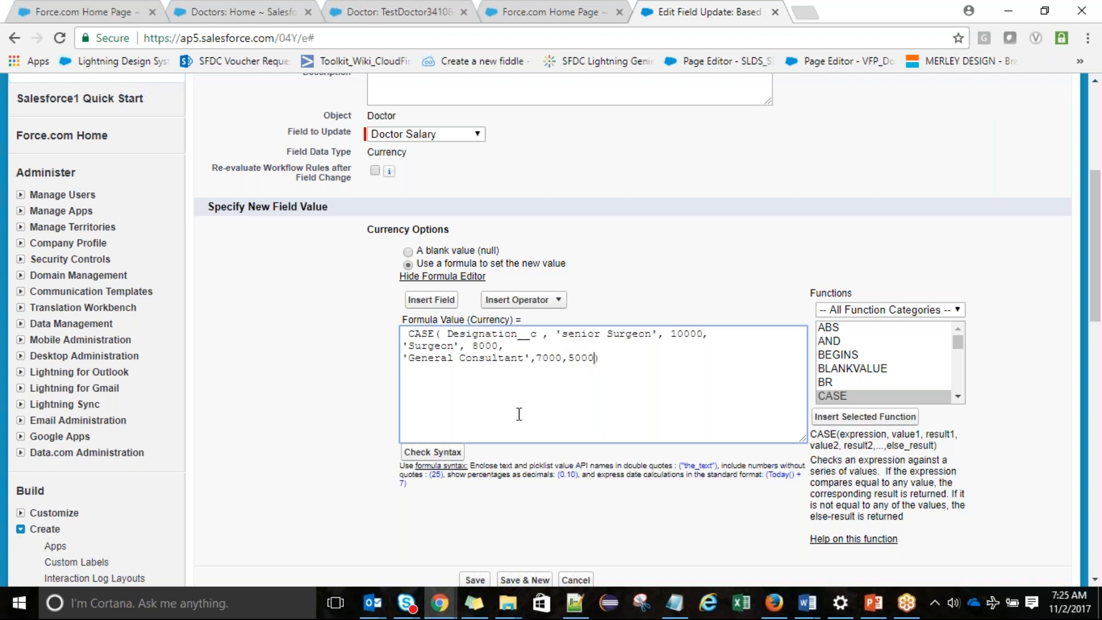
{"action": "left_click", "coordinate": [432, 452]}
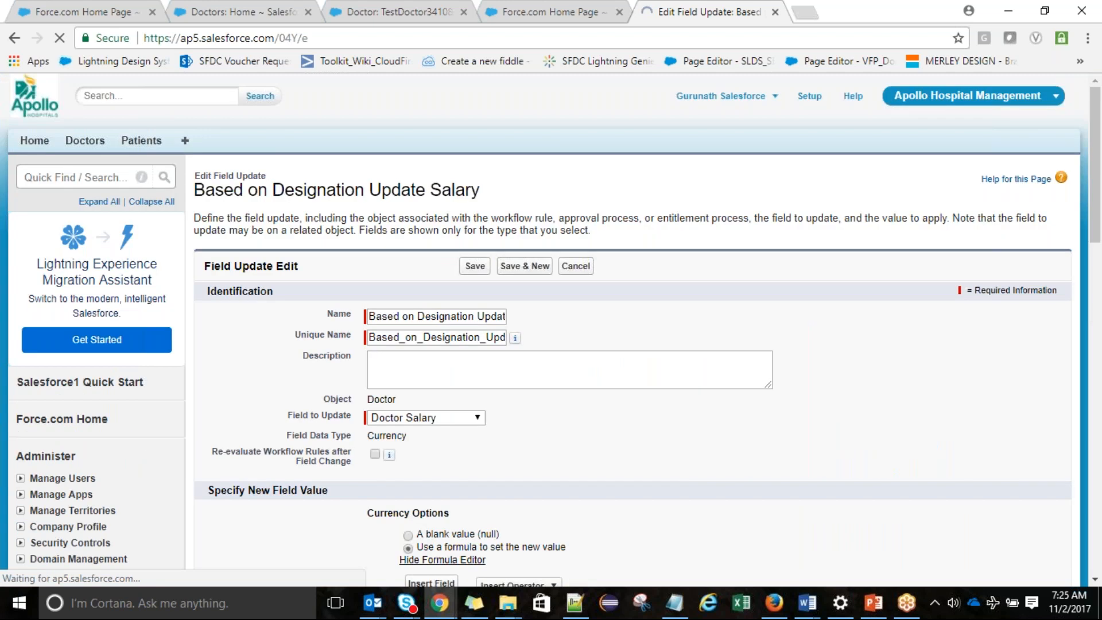
{"action": "left_click_drag", "start_coordinate": [644, 257], "coordinate": [385, 229]}
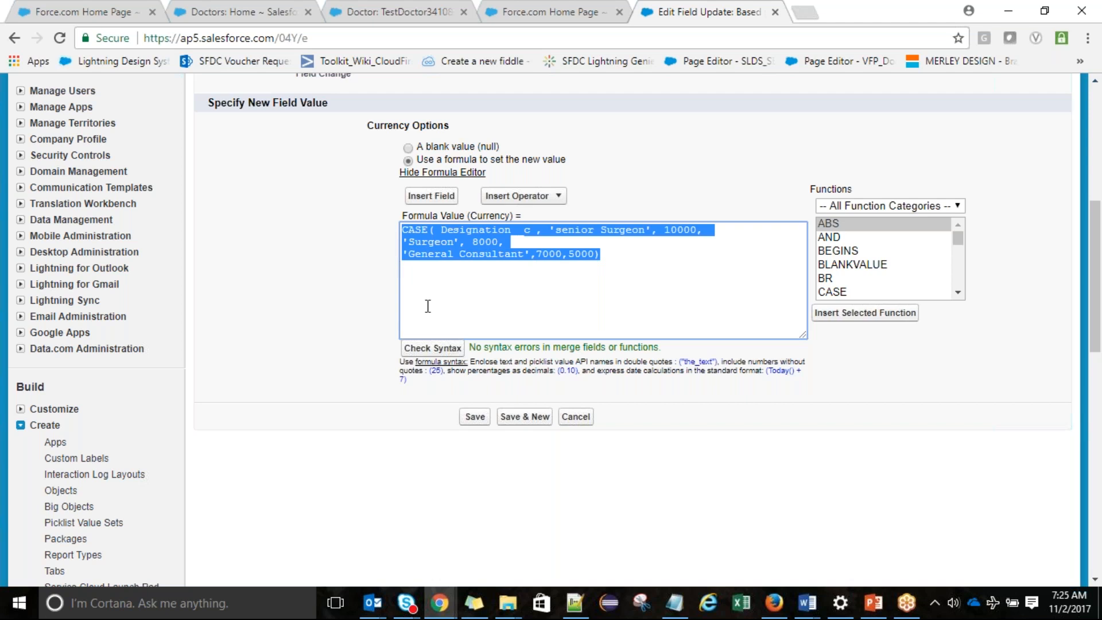
{"action": "left_click", "coordinate": [474, 418]}
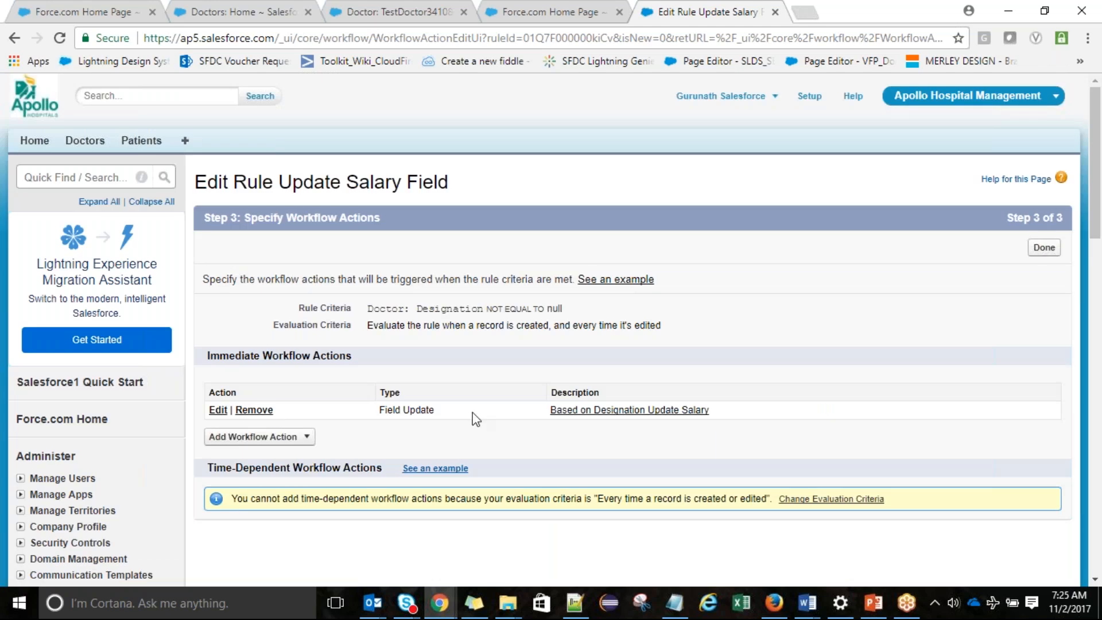
Finish the rule's workflow actions and activate the Update Salary Field rule
{"action": "left_click", "coordinate": [1045, 248]}
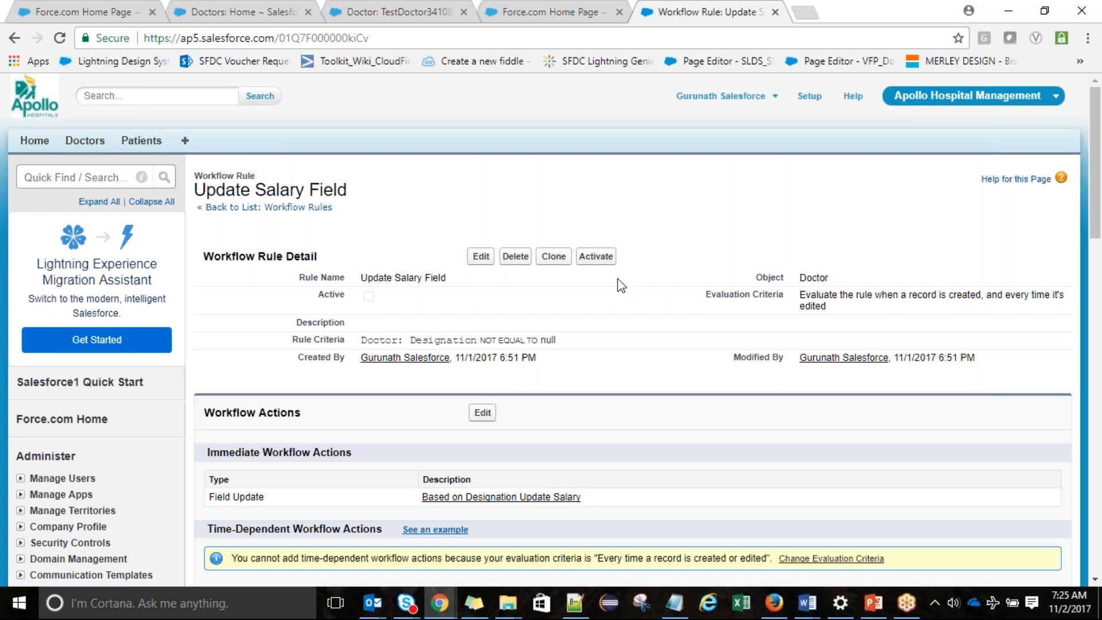
{"action": "left_click", "coordinate": [603, 264]}
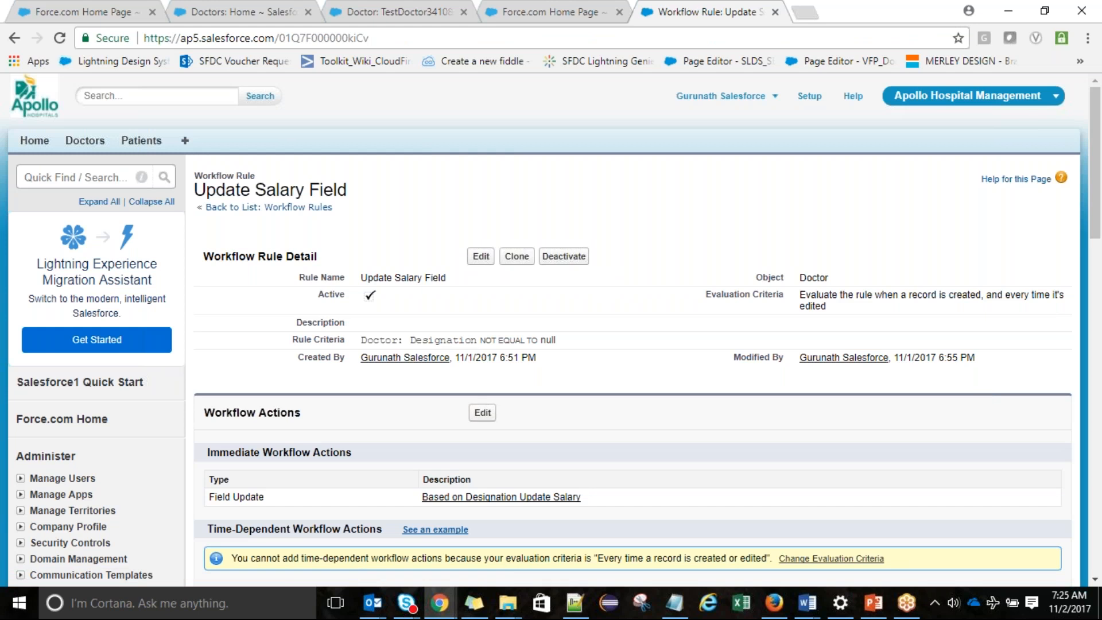
Change TestDoctor3410890's designation to Surgeon, then to General Consultant, saving each change
{"action": "left_click", "coordinate": [371, 1]}
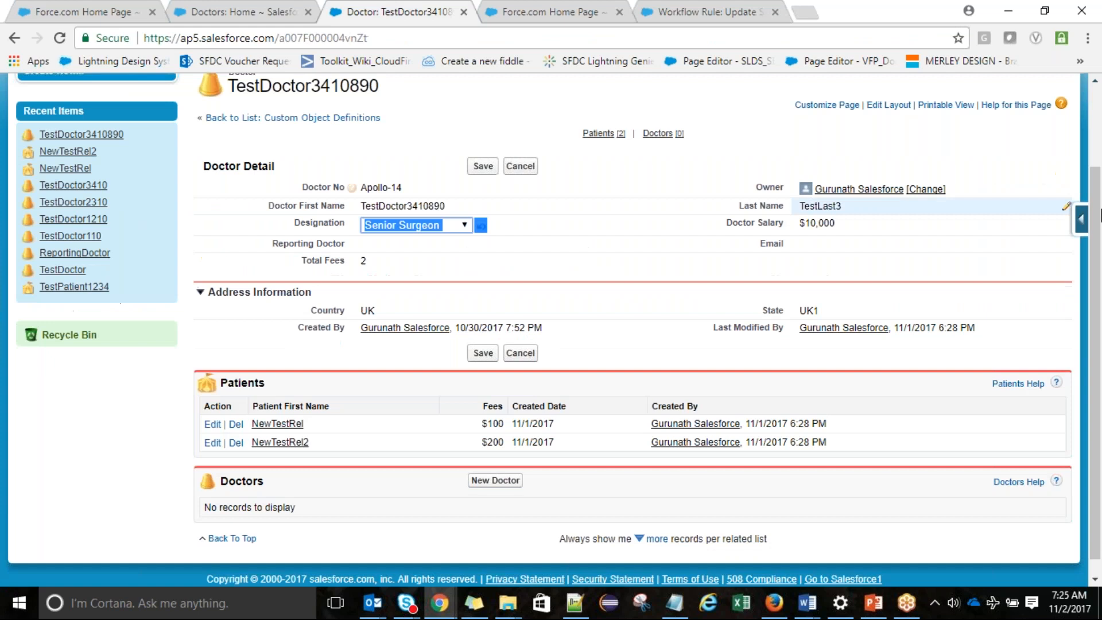
{"action": "left_click_drag", "start_coordinate": [1101, 197], "coordinate": [1101, 128]}
{"action": "left_click", "coordinate": [462, 329]}
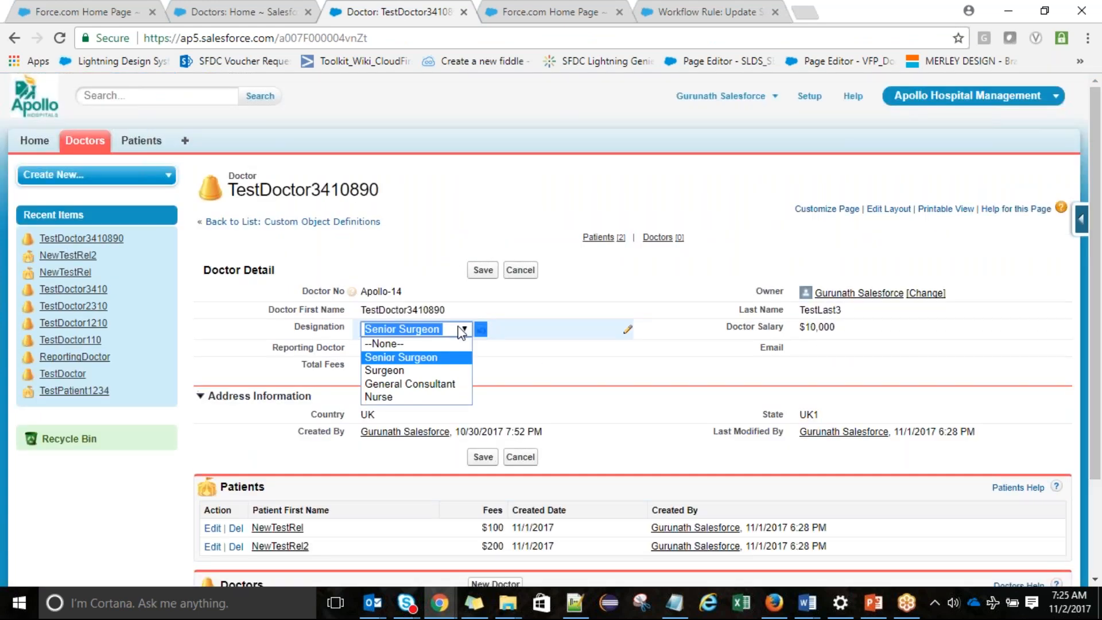
{"action": "left_click", "coordinate": [431, 372]}
{"action": "left_click", "coordinate": [483, 270]}
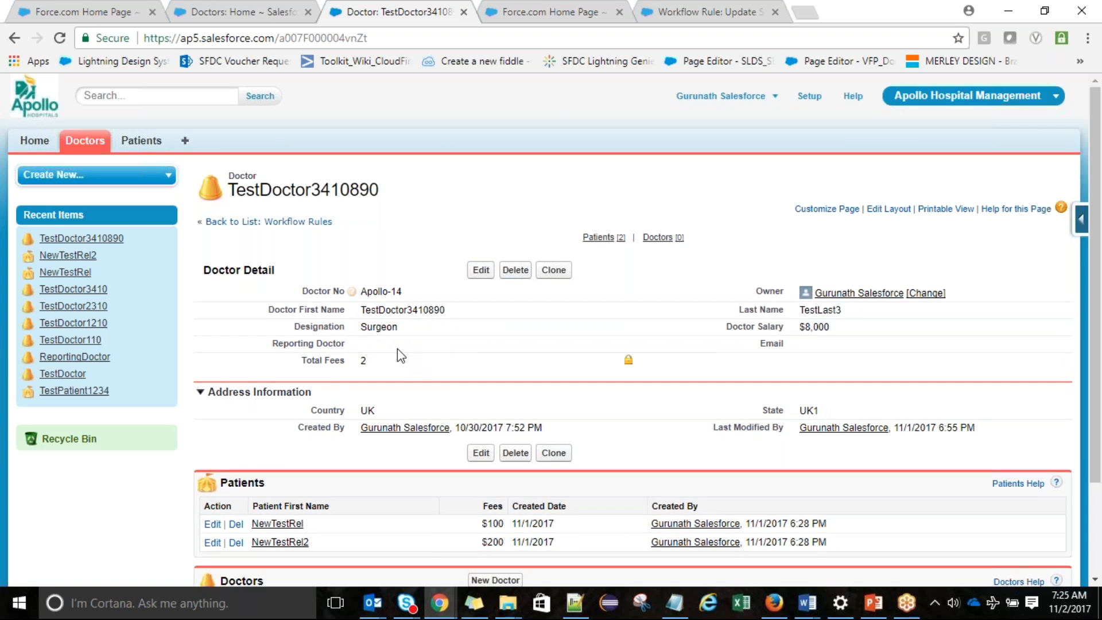
{"action": "double_click", "coordinate": [388, 332]}
{"action": "left_click", "coordinate": [396, 329]}
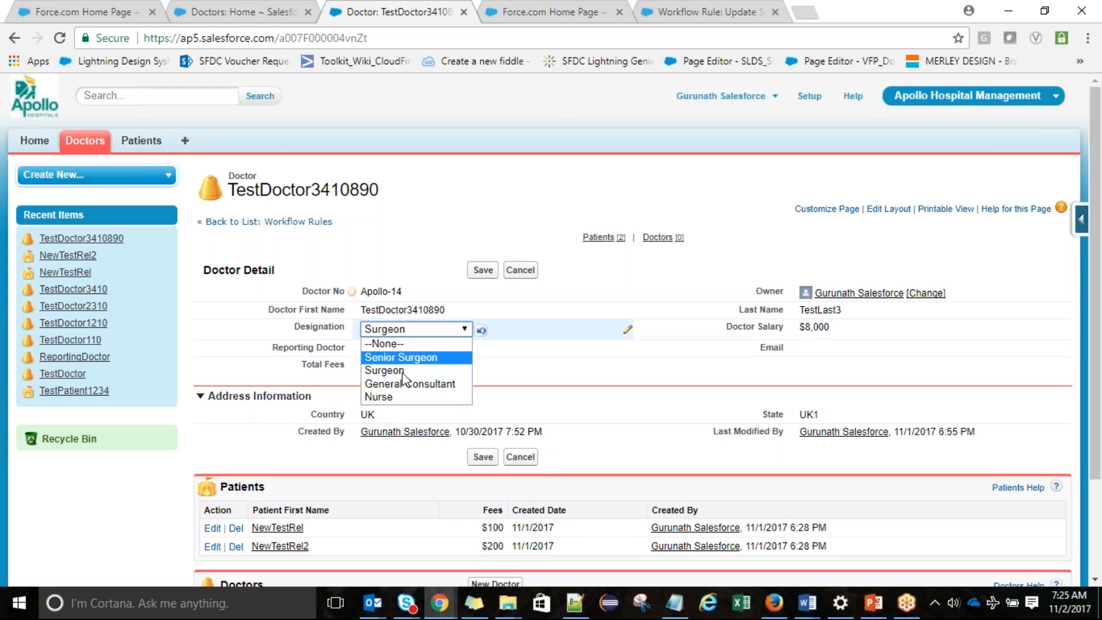
{"action": "left_click", "coordinate": [409, 385]}
{"action": "left_click", "coordinate": [483, 270]}
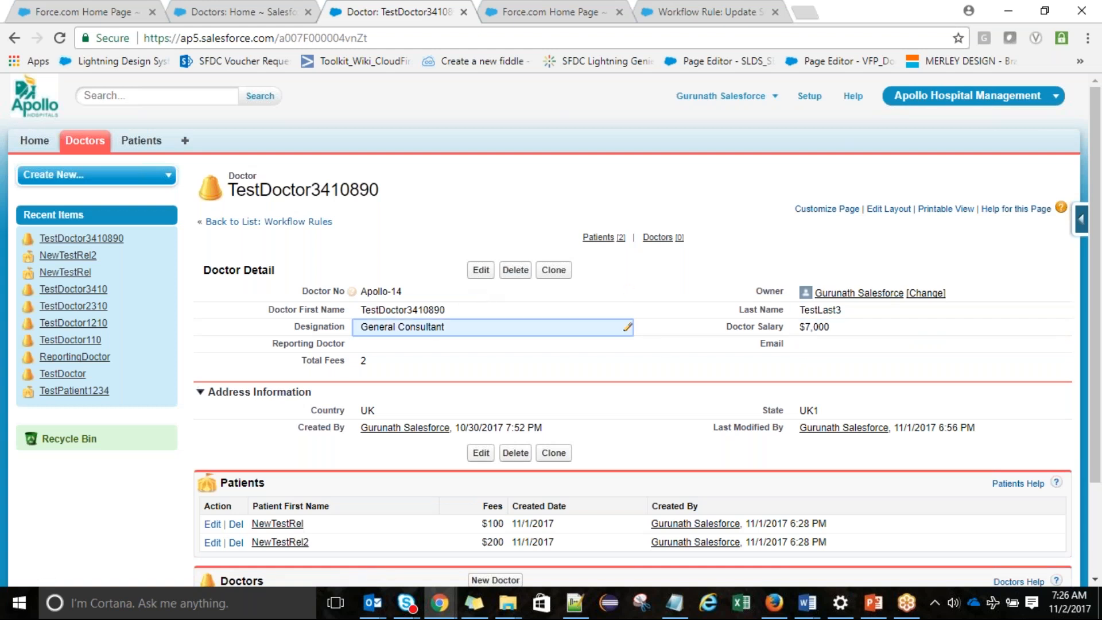
Change the designation to Nurse and save, then show the Doctors home list
{"action": "double_click", "coordinate": [431, 330]}
{"action": "left_click", "coordinate": [432, 330]}
{"action": "left_click", "coordinate": [433, 396]}
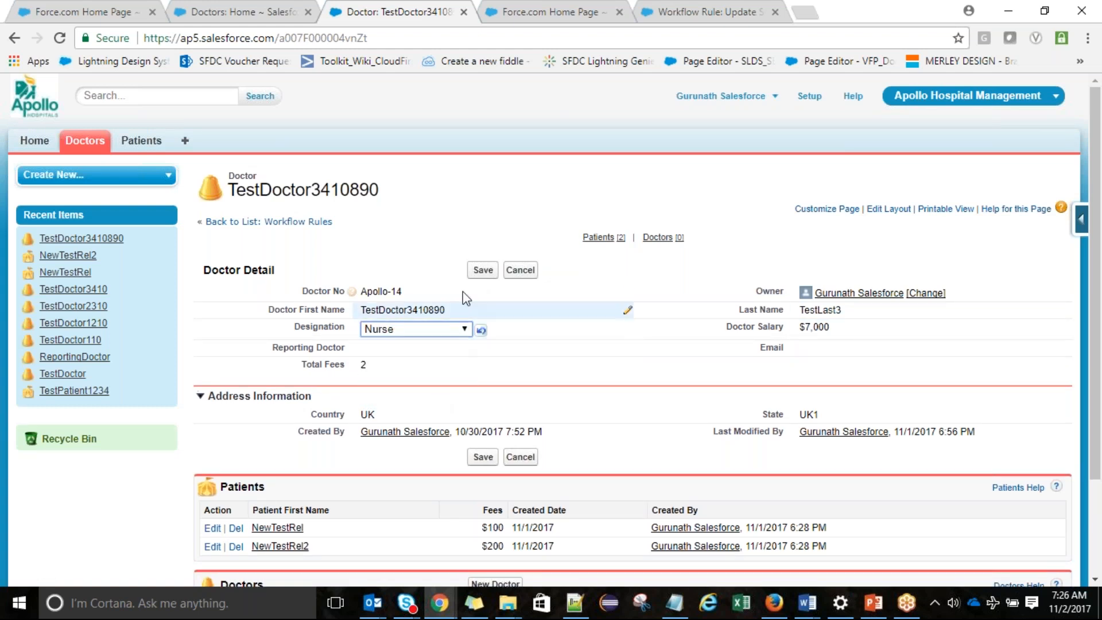
{"action": "left_click", "coordinate": [477, 272]}
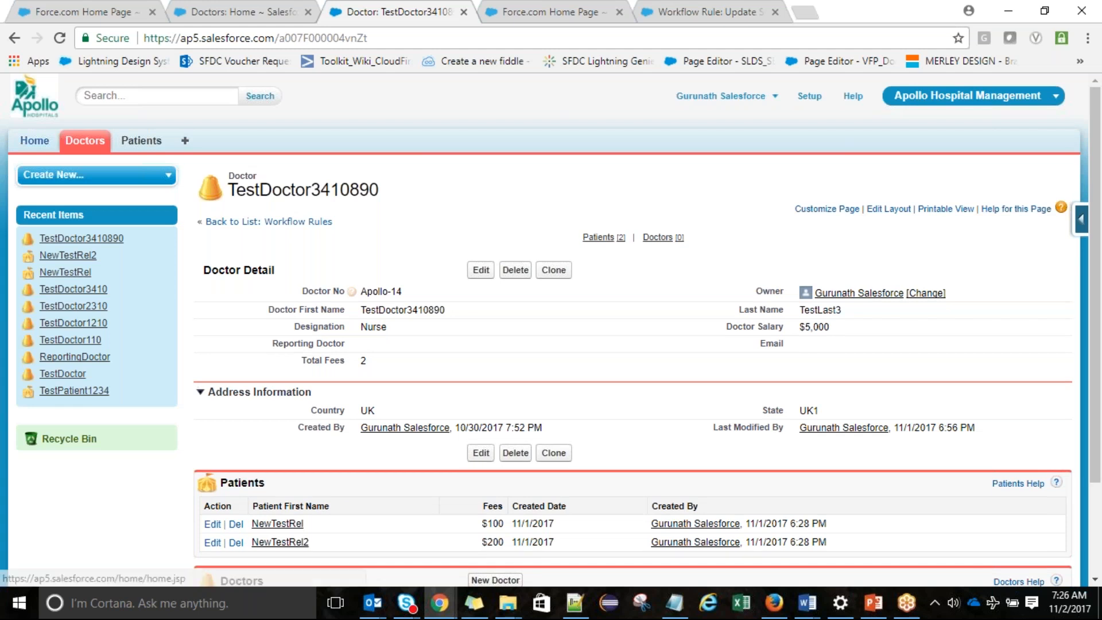
{"action": "left_click", "coordinate": [61, 138]}
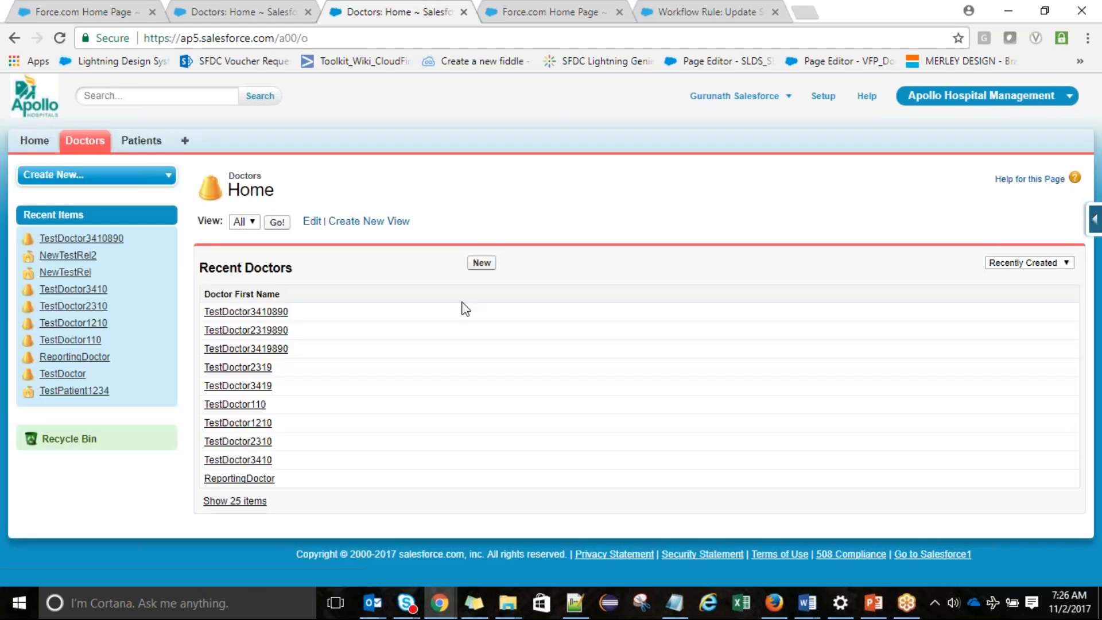
Create a doctor record with first name TestNewWorkField and designation Surgeon
{"action": "left_click", "coordinate": [481, 261]}
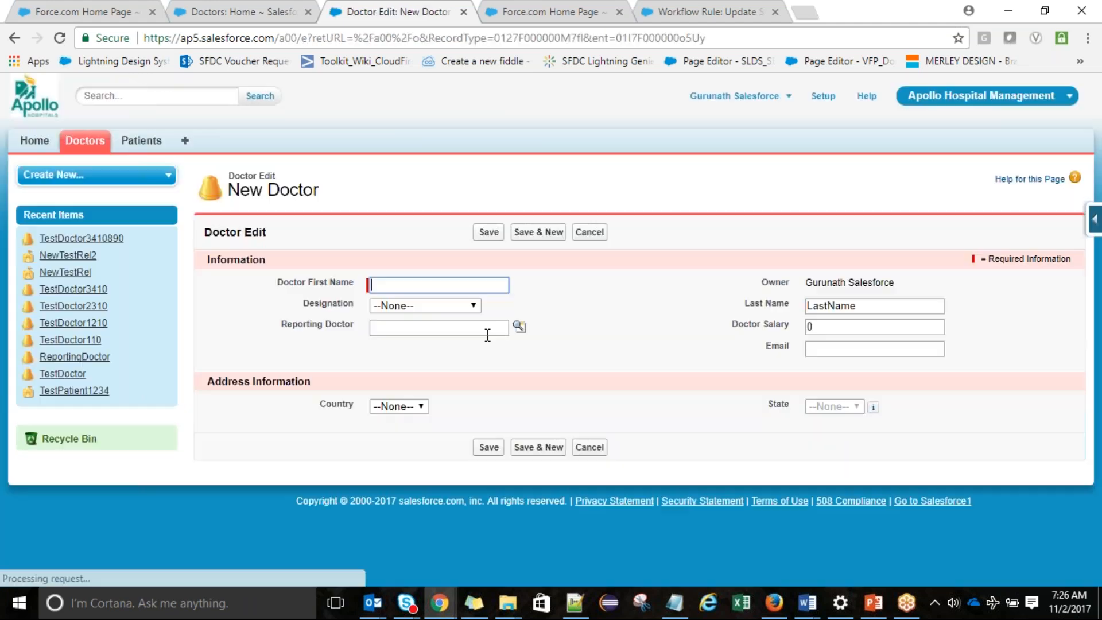
{"action": "left_click", "coordinate": [445, 305]}
{"action": "left_click", "coordinate": [438, 286]}
{"action": "type", "text": "Test"}
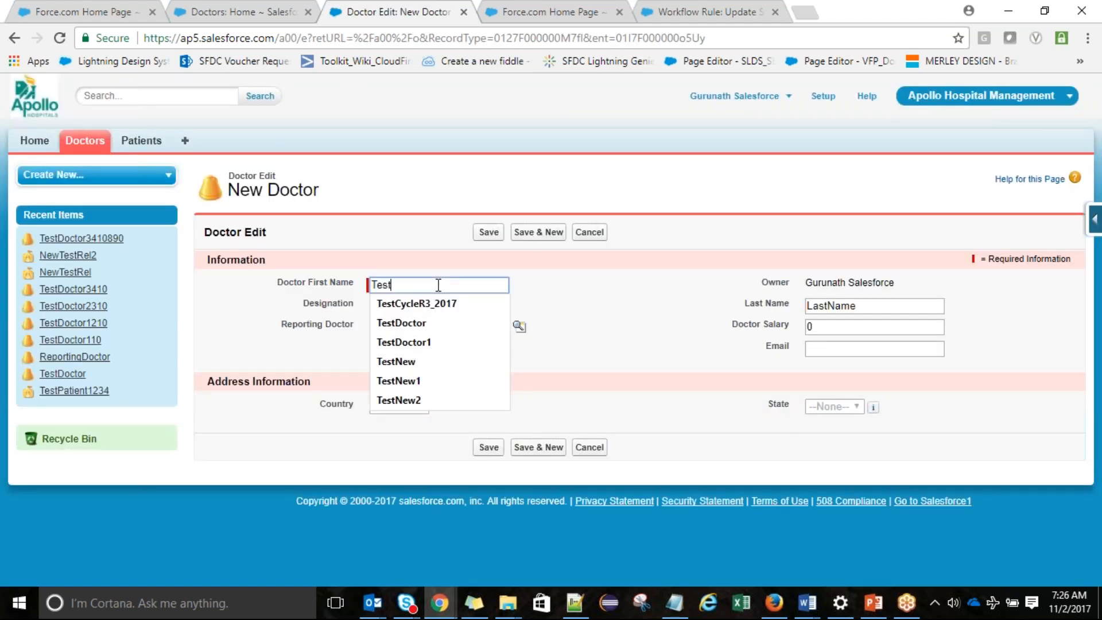
{"action": "type", "text": "NewWorkField"}
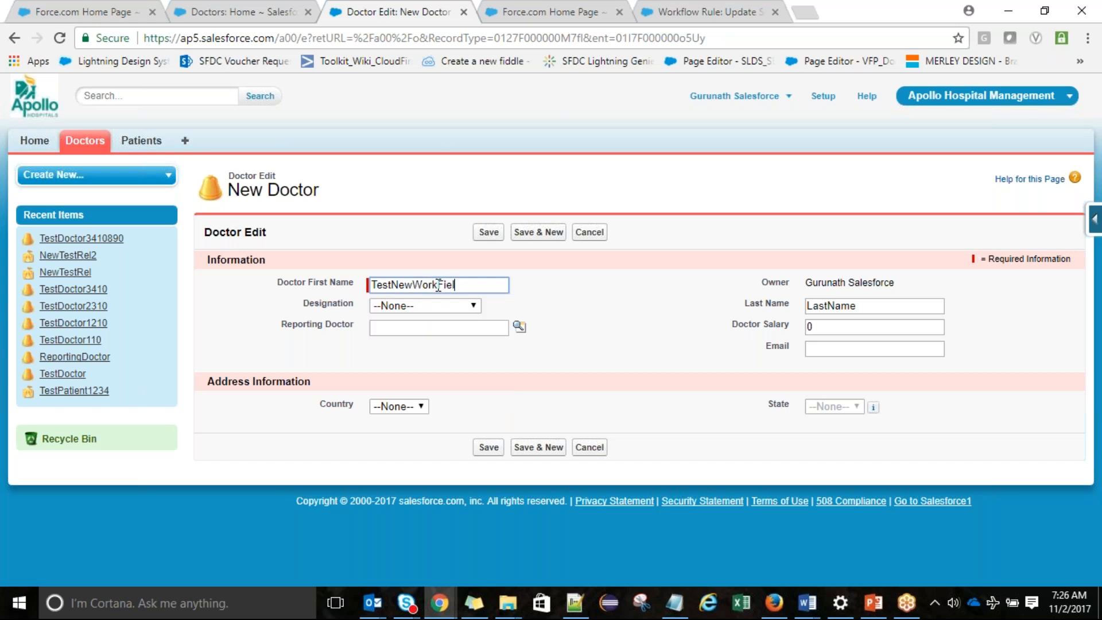
{"action": "left_click", "coordinate": [436, 308]}
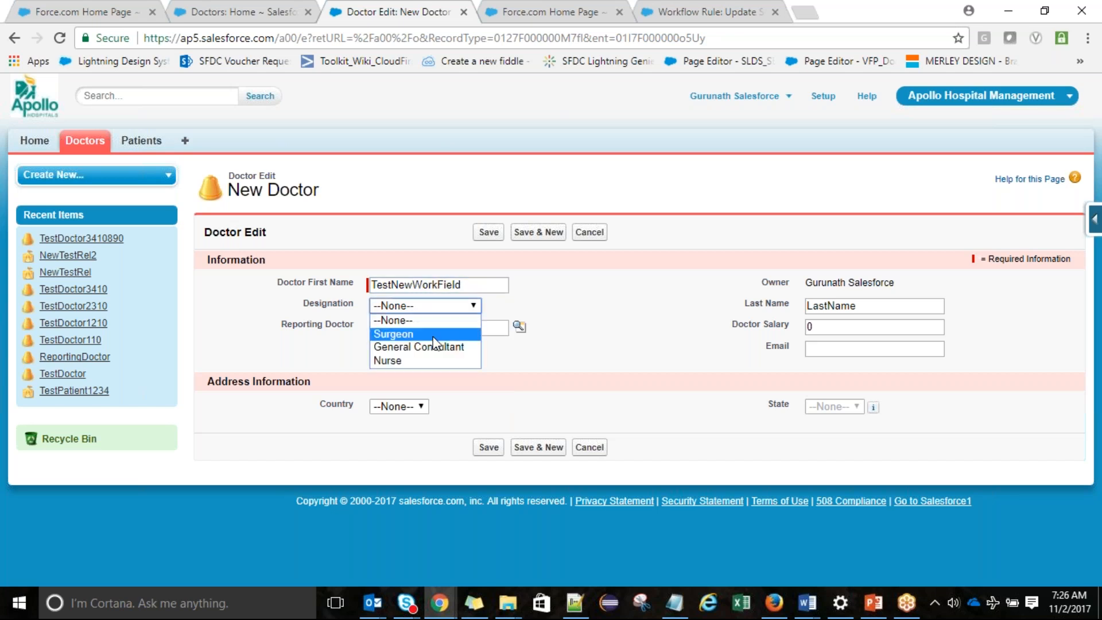
{"action": "left_click", "coordinate": [437, 337]}
{"action": "left_click", "coordinate": [485, 234]}
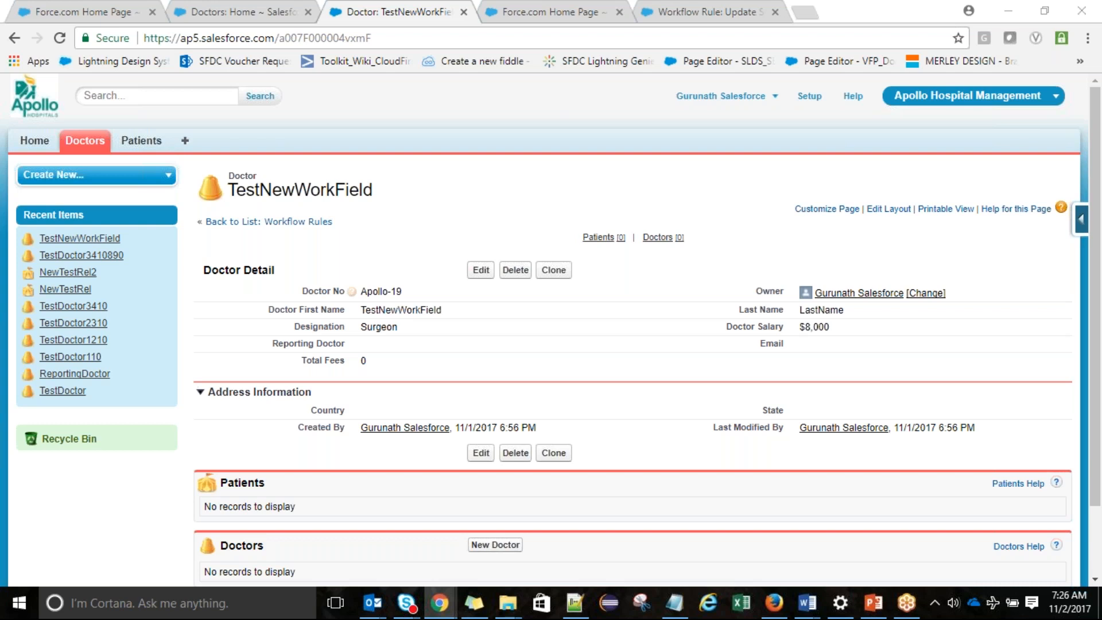
Mark the New Field Update line as '-done' in the Notepad notes
{"action": "key", "text": "alt+Tab"}
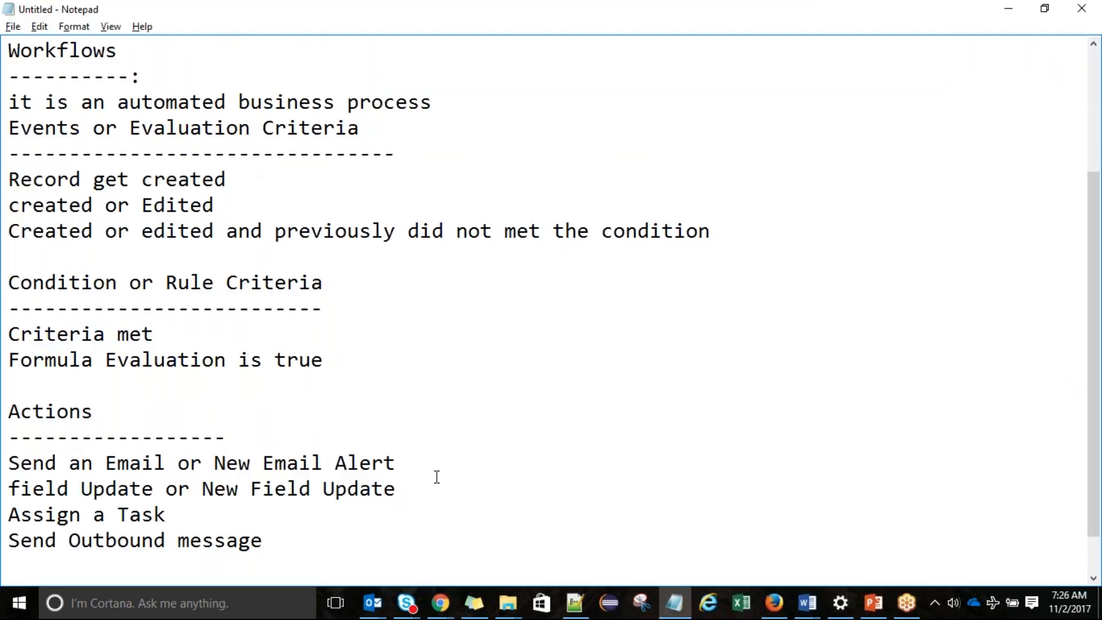
{"action": "type", "text": "-done"}
{"action": "left_click", "coordinate": [414, 464]}
Insert a blank line below the 'Send an Email or New Email Alert' line
{"action": "key", "text": "Return"}
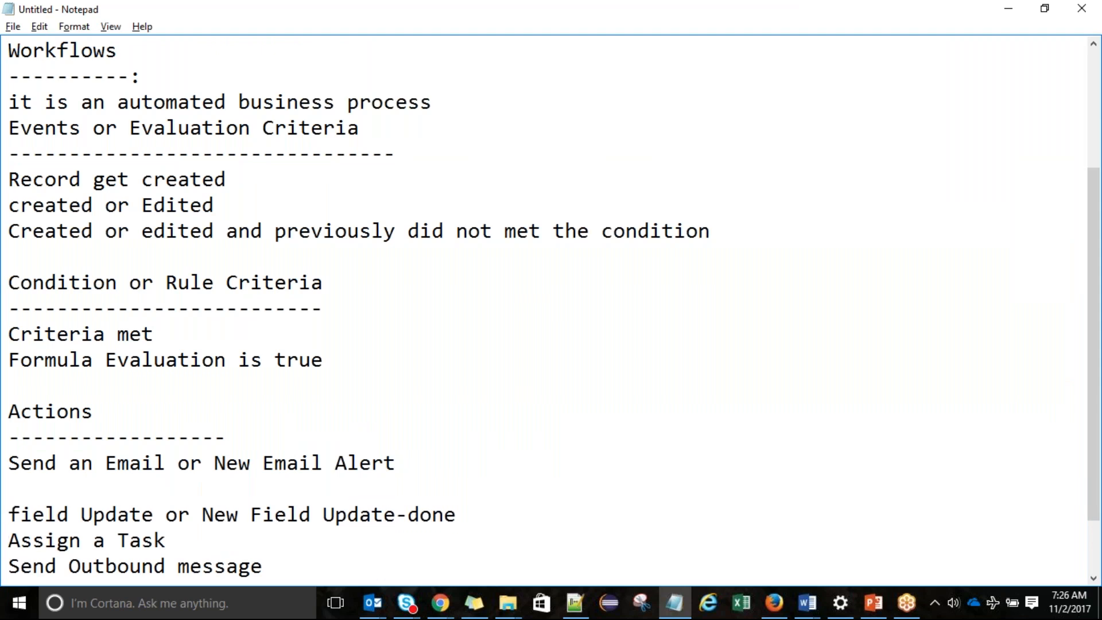
{"action": "key", "text": "Left"}
Write the line 'Communication Templates or Email Templates' beneath the email alert action
{"action": "key", "text": "Return"}
{"action": "key", "text": "Return"}
{"action": "type", "text": "Com"}
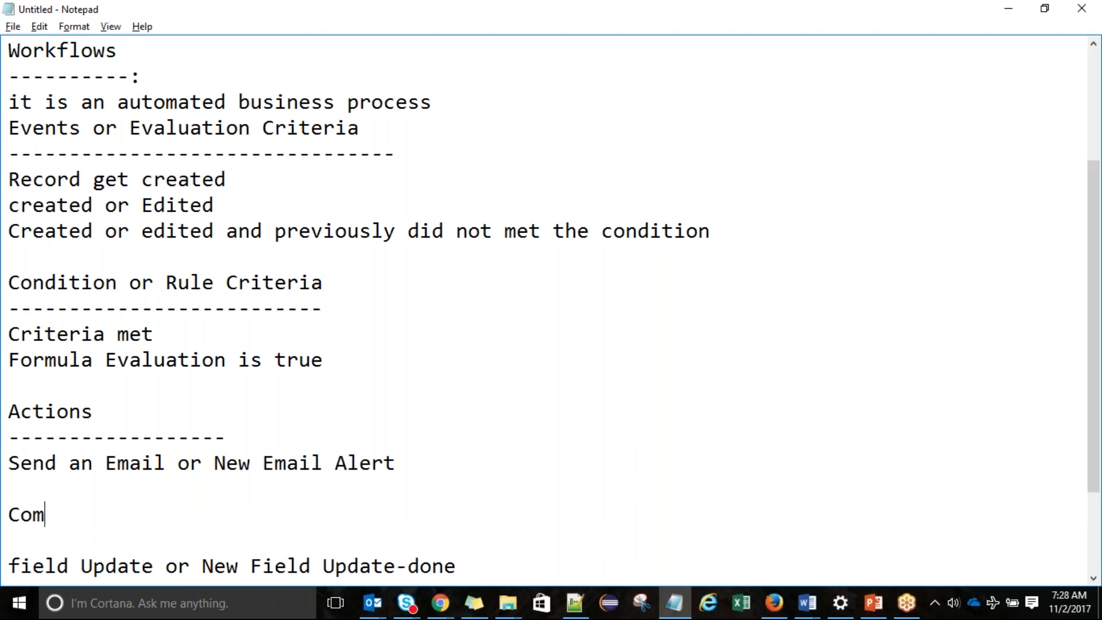
{"action": "type", "text": "municati"}
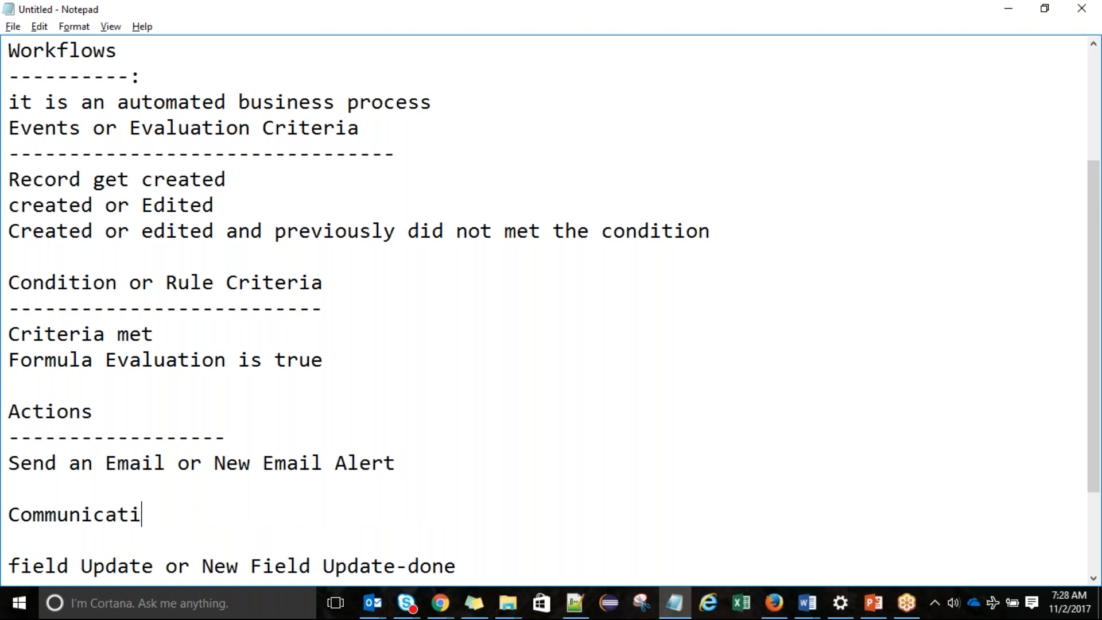
{"action": "type", "text": "on Or Email T"}
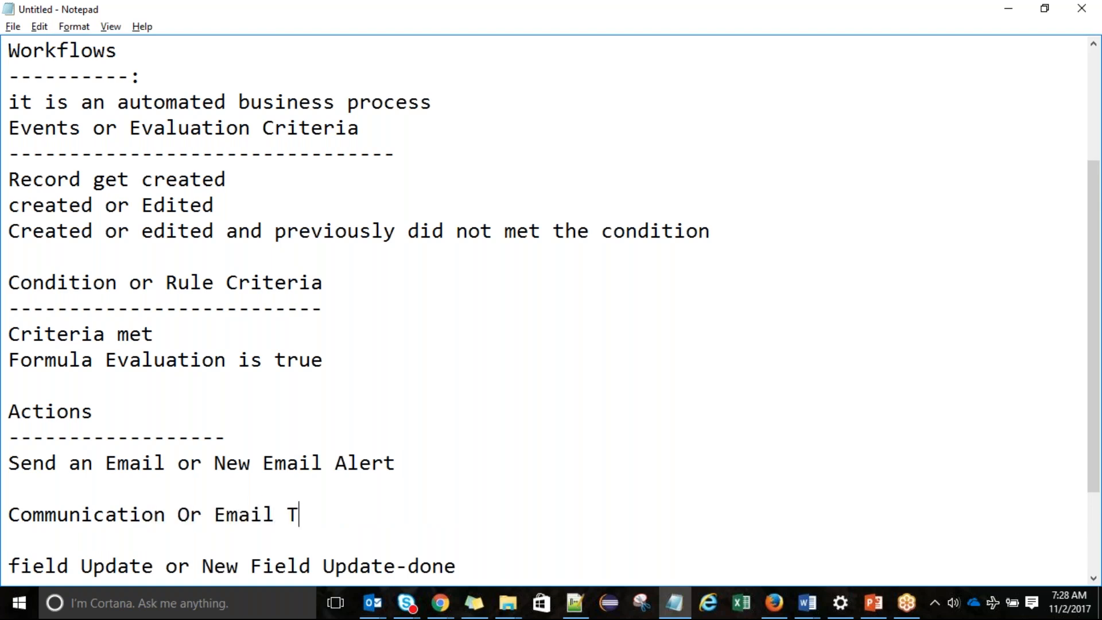
{"action": "type", "text": "emplates"}
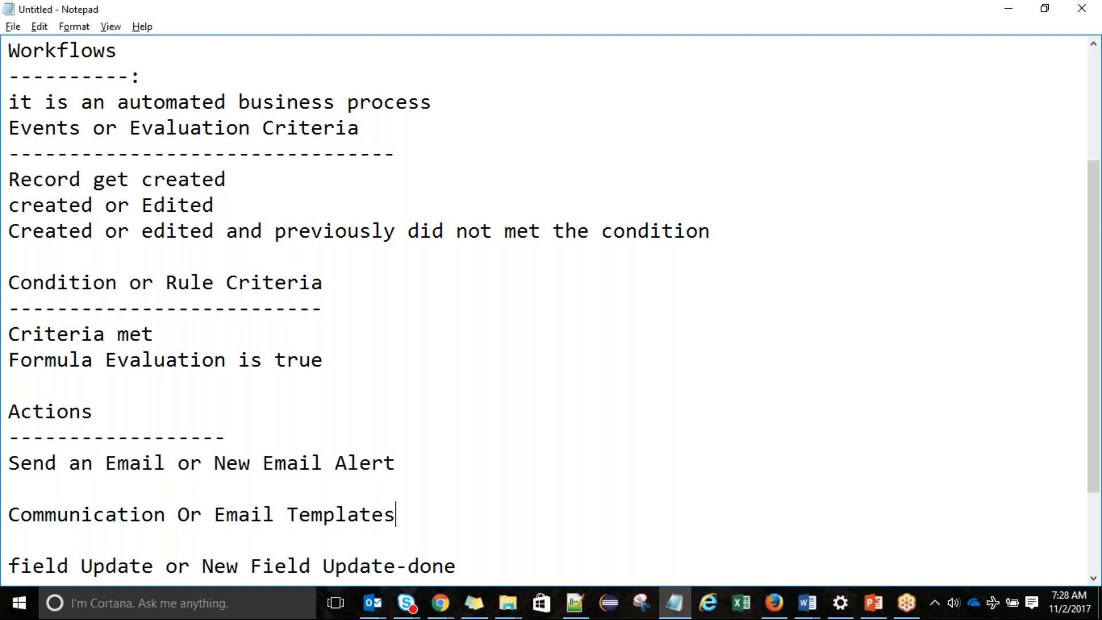
{"action": "double_click", "coordinate": [379, 514]}
{"action": "key", "text": "ctrl+c"}
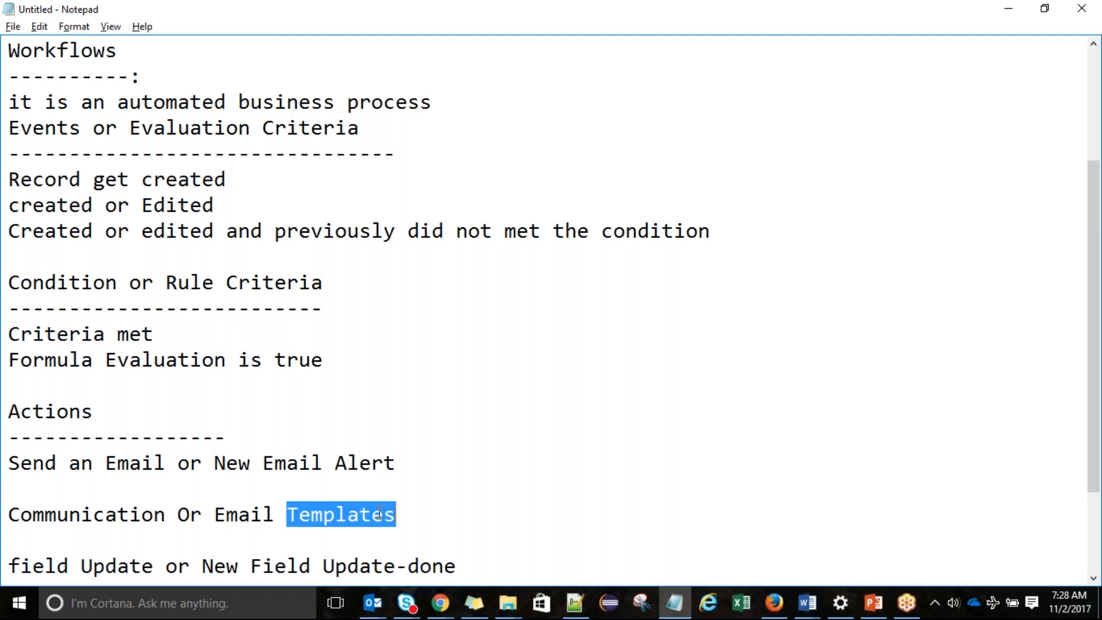
{"action": "left_click", "coordinate": [177, 515]}
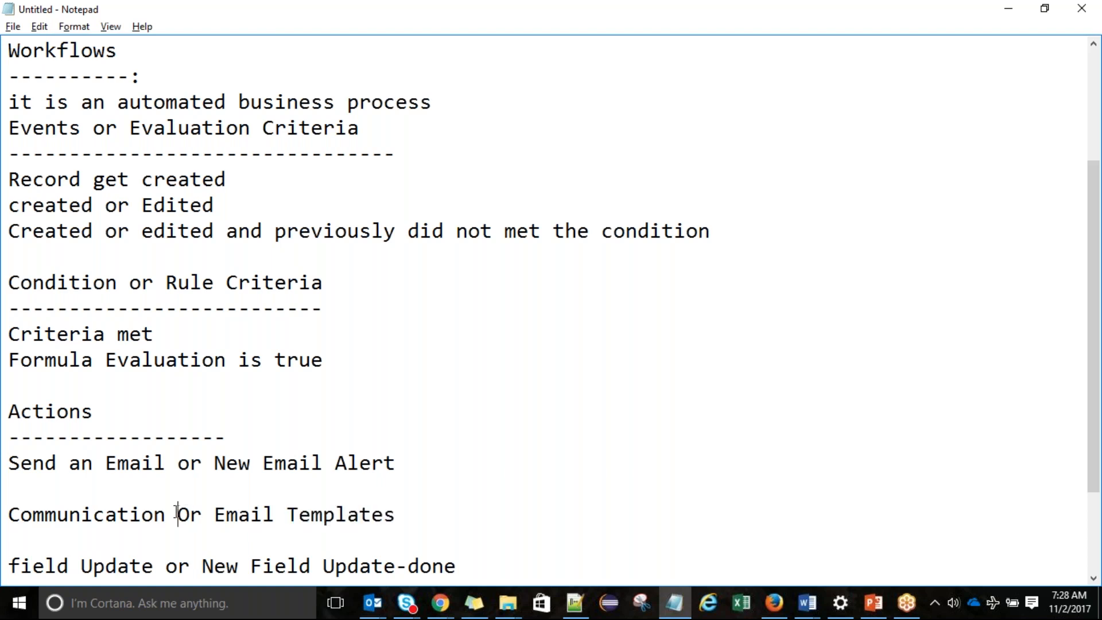
{"action": "key", "text": "ctrl+v"}
{"action": "key", "text": "Delete"}
{"action": "type", "text": "o"}
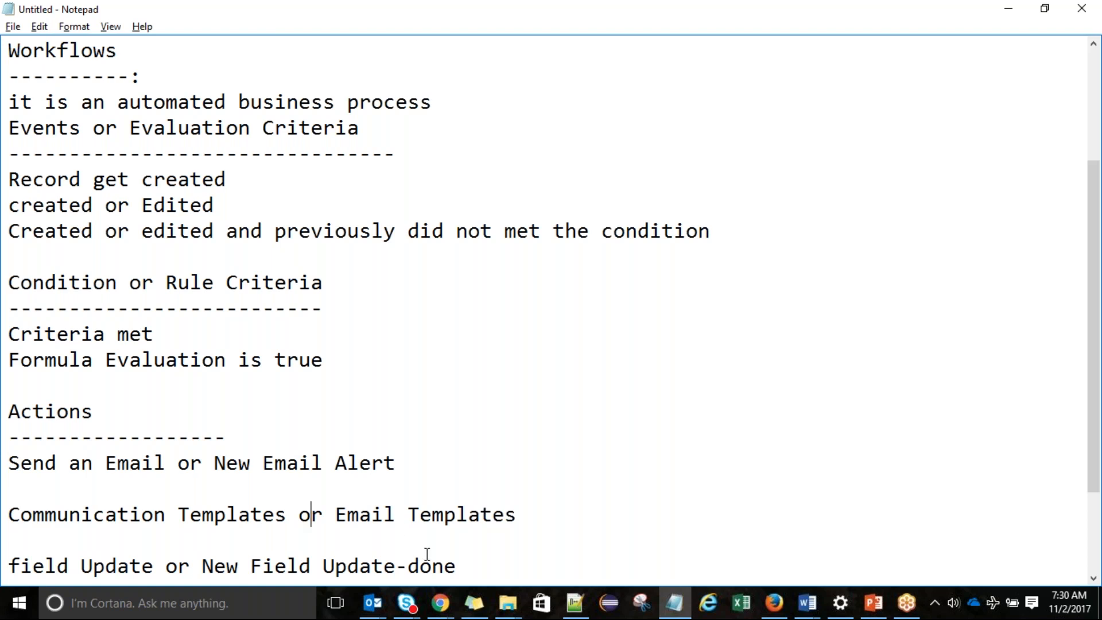
List 'Text only' and 'HTML with letter head' under the email templates line
{"action": "left_click", "coordinate": [526, 515]}
{"action": "key", "text": "Return"}
{"action": "type", "text": "T"}
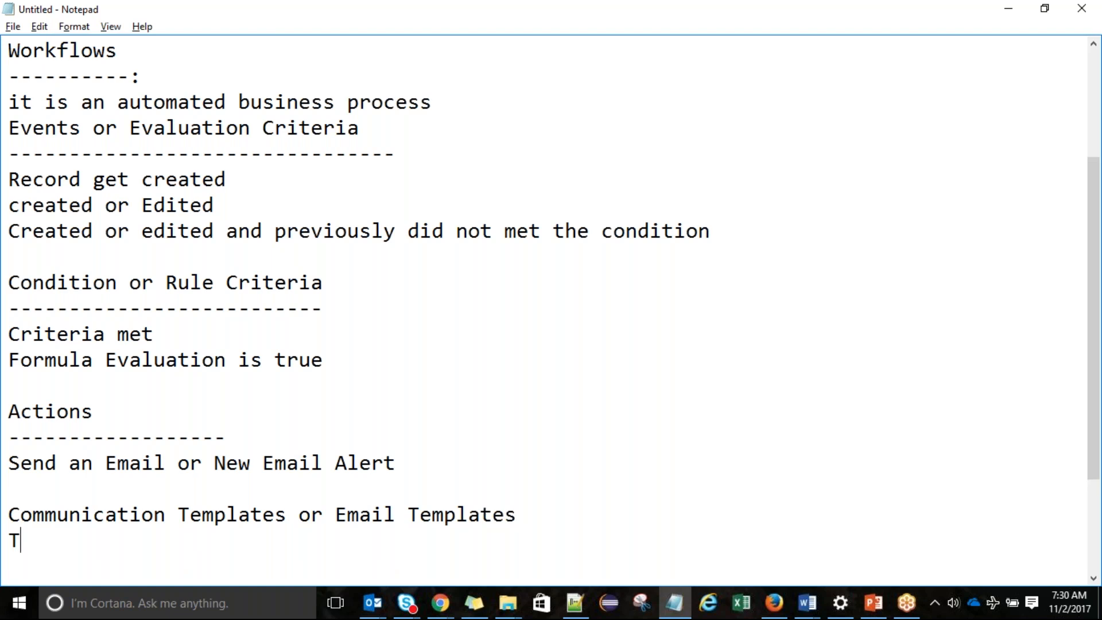
{"action": "type", "text": "ext olnly"}
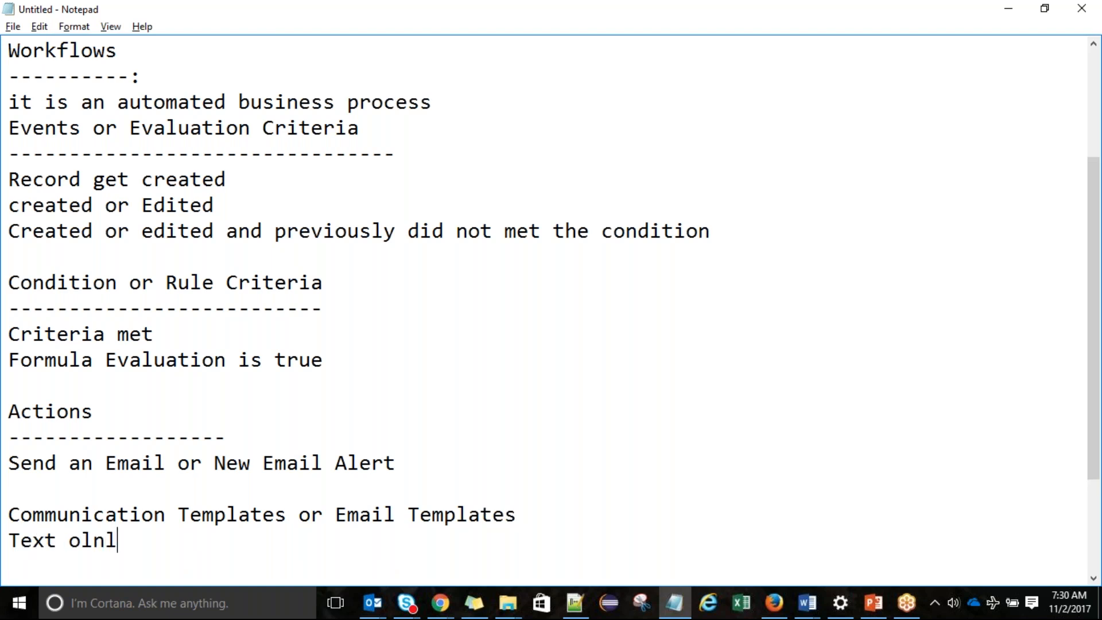
{"action": "key", "text": "BackSpace"}
{"action": "key", "text": "BackSpace"}
{"action": "key", "text": "BackSpace"}
{"action": "key", "text": "BackSpace"}
{"action": "type", "text": "nly"}
{"action": "key", "text": "Return"}
{"action": "type", "text": "HTML with letter head"}
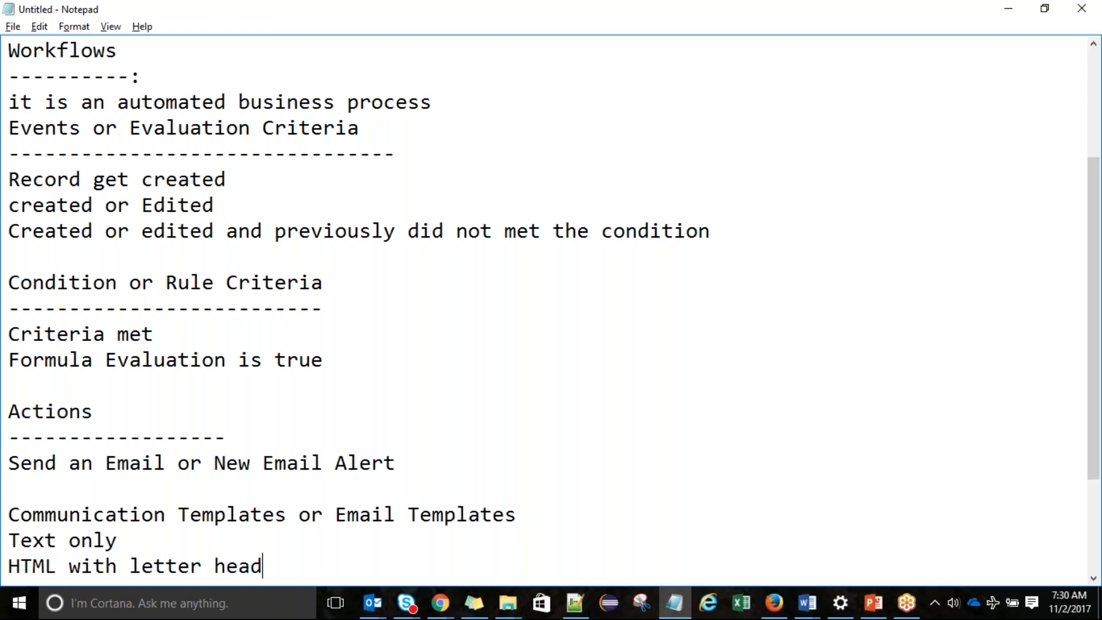
{"action": "key", "text": "Return"}
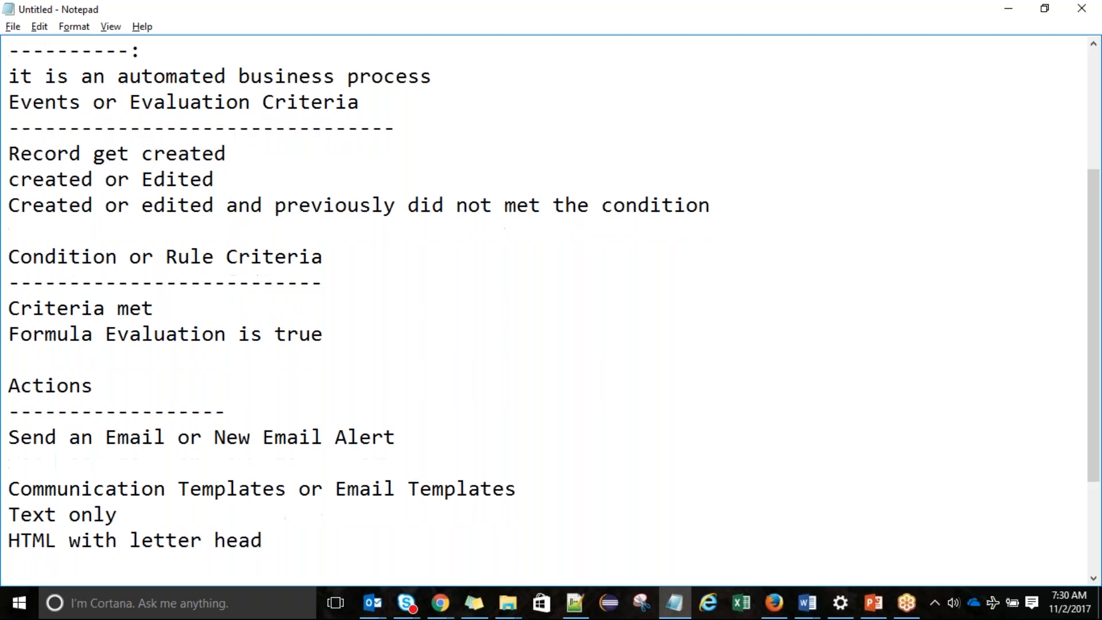
Add 'HTML without letterHead or Custom Email Template' and 'Visualforce Email Template' lines
{"action": "type", "text": "HTML witout"}
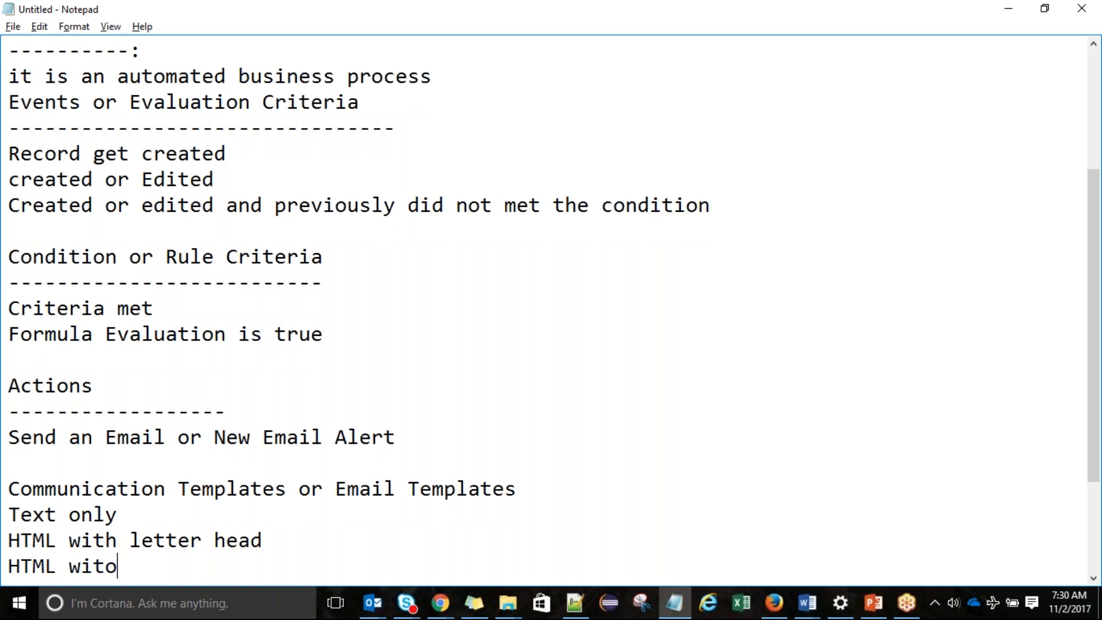
{"action": "key", "text": "BackSpace"}
{"action": "key", "text": "BackSpace"}
{"action": "key", "text": "BackSpace"}
{"action": "type", "text": "hou"}
{"action": "type", "text": "l"}
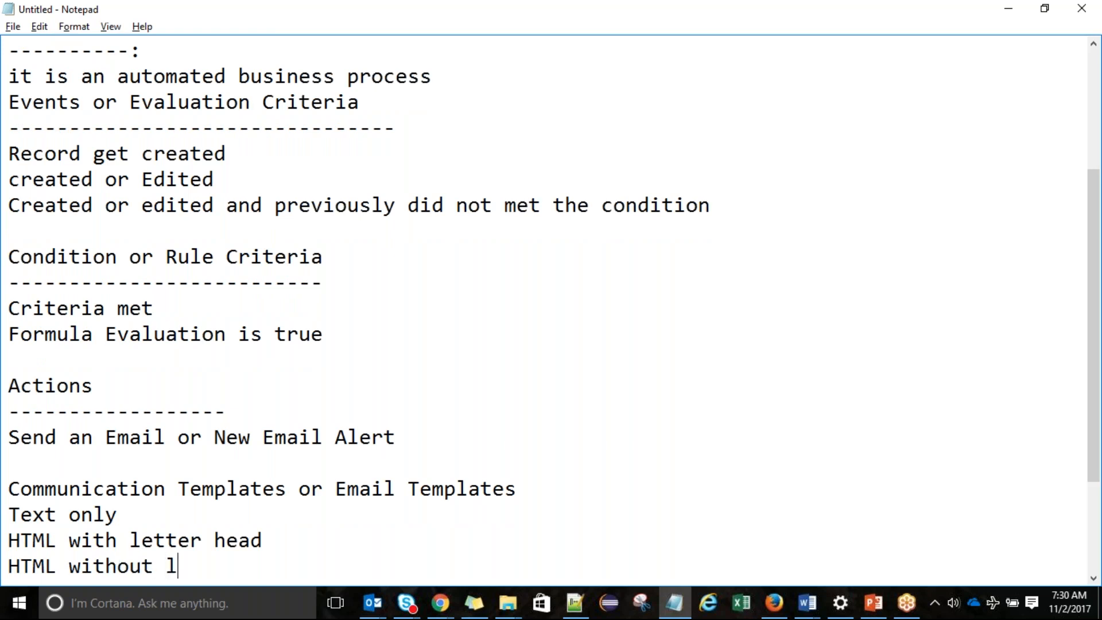
{"action": "type", "text": "etterHea"}
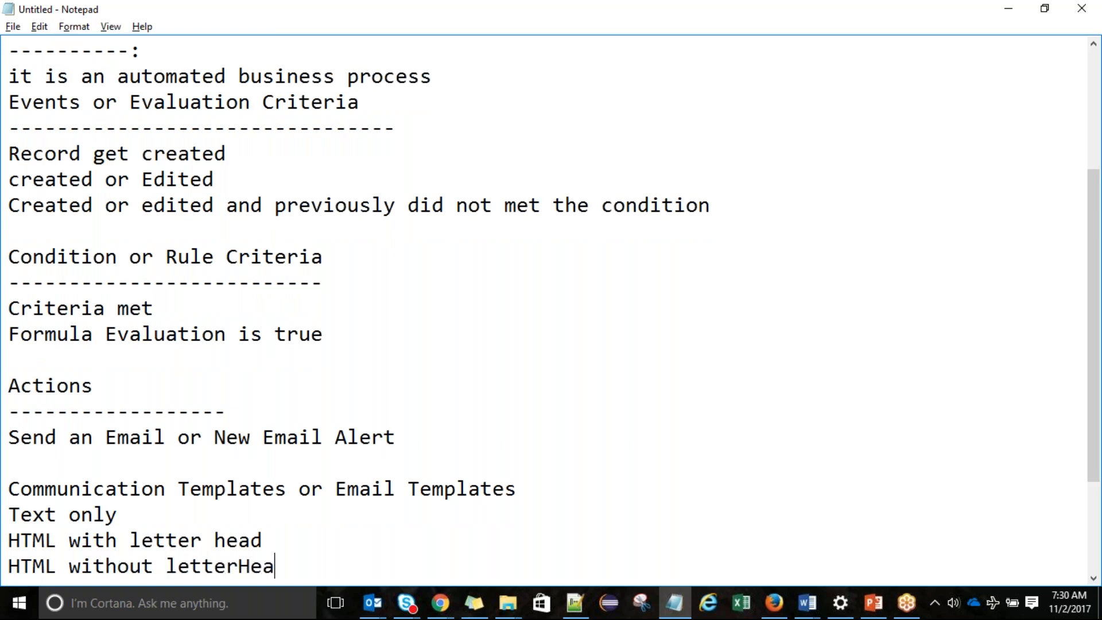
{"action": "type", "text": "d or Custom Emai"}
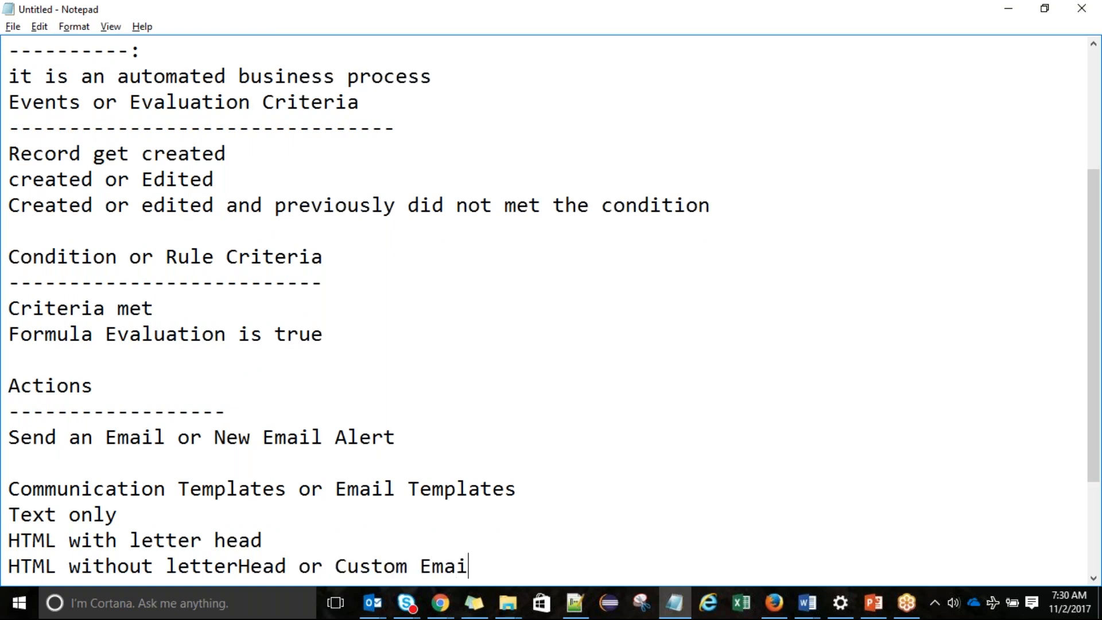
{"action": "type", "text": "l Template"}
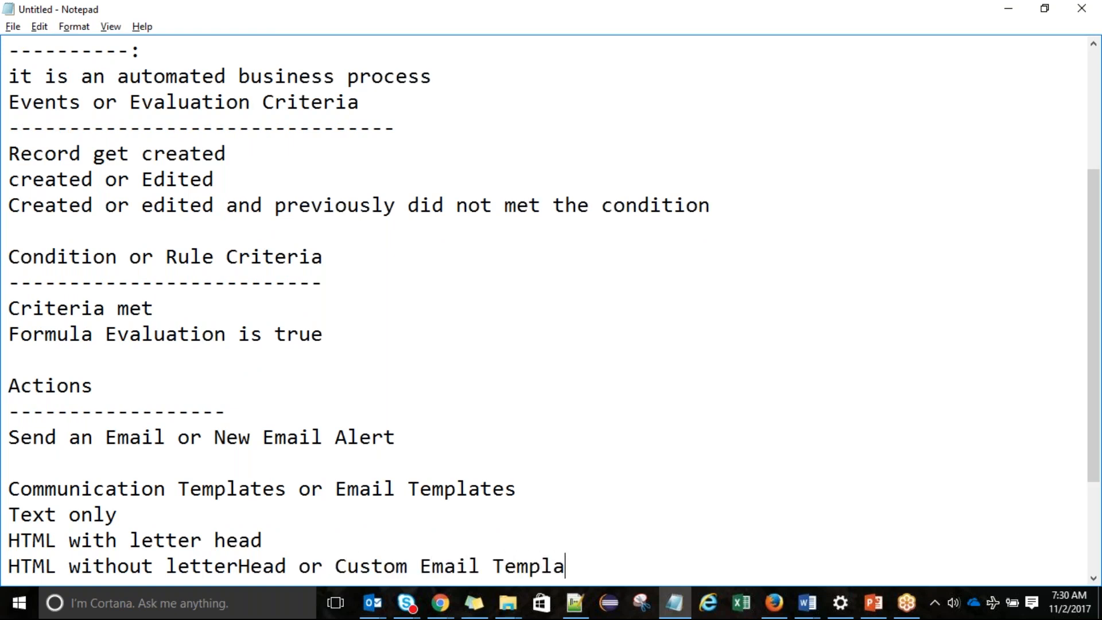
{"action": "key", "text": "Down"}
{"action": "left_click", "coordinate": [610, 539]}
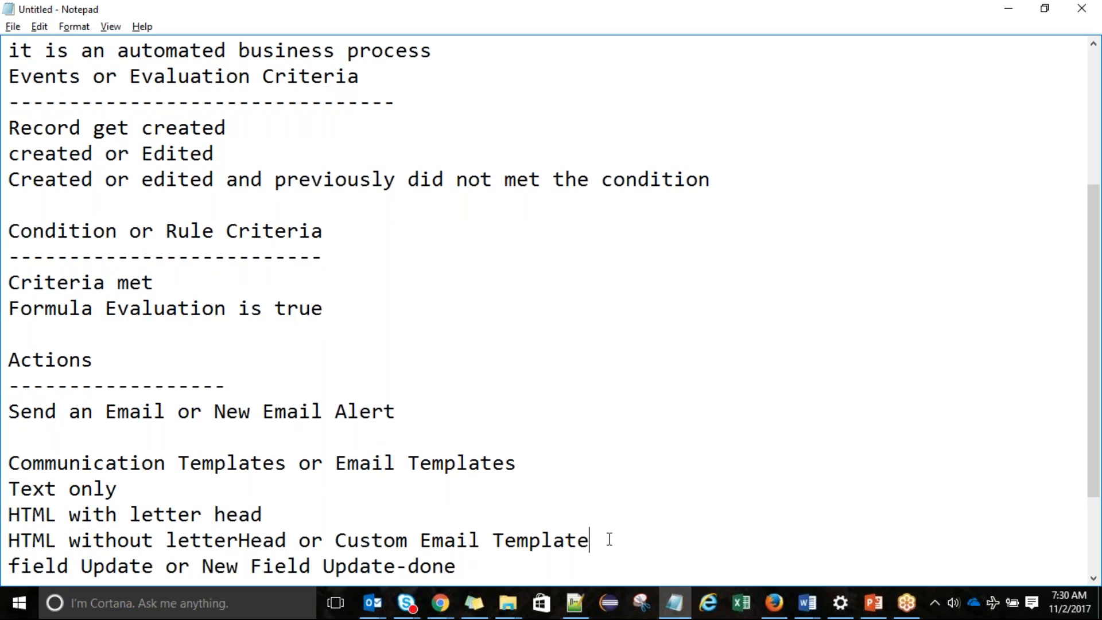
{"action": "key", "text": "Return"}
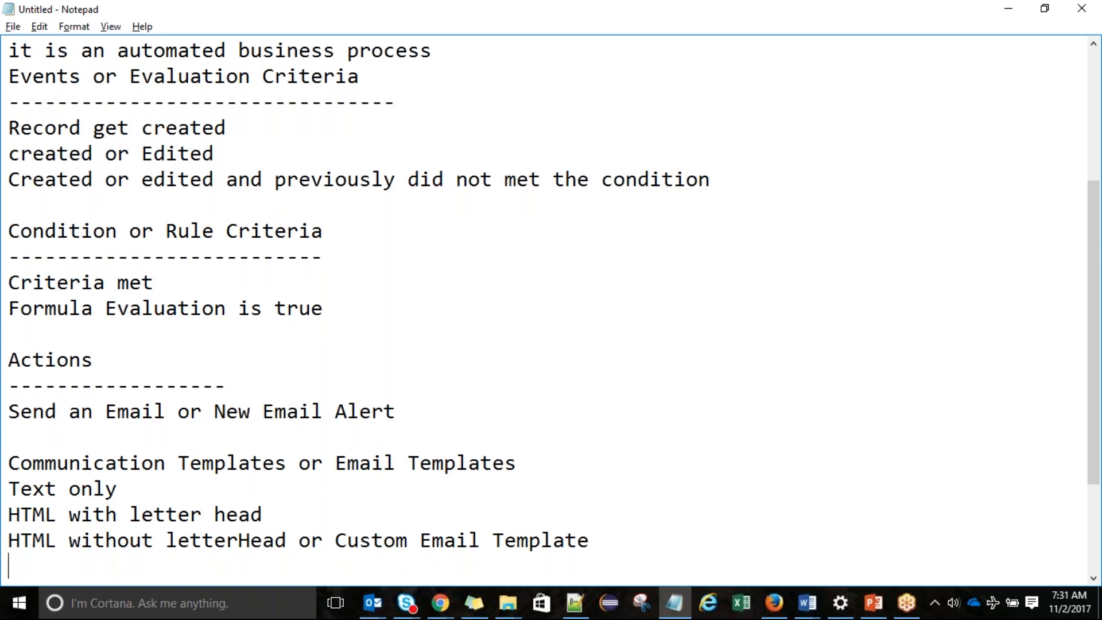
{"action": "type", "text": "Visualforce Email Template"}
{"action": "key", "text": "Return"}
{"action": "key", "text": "Return"}
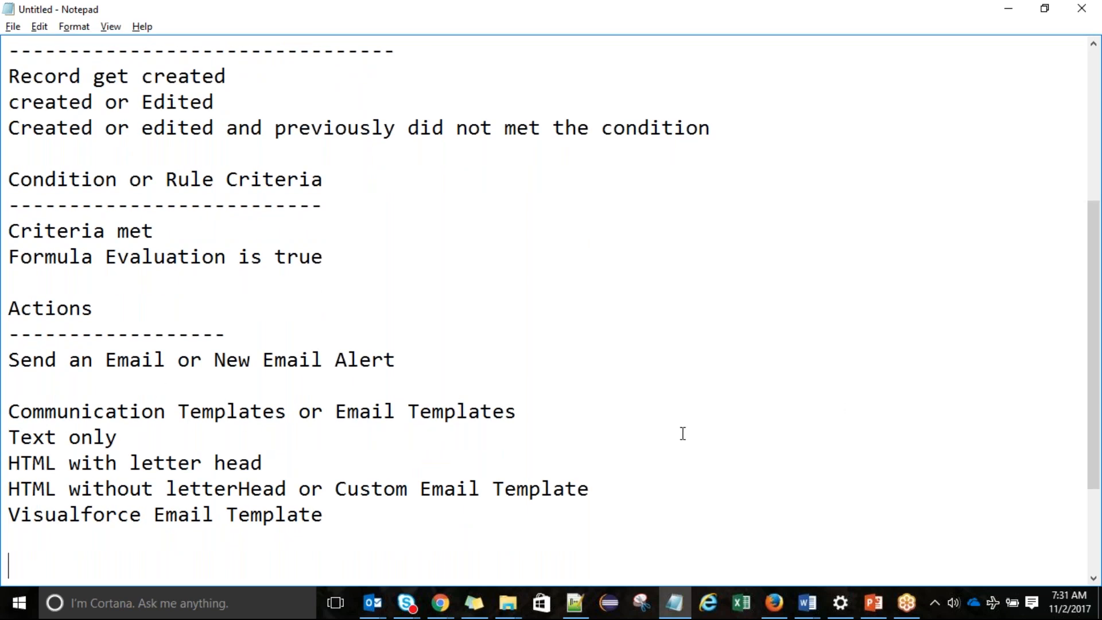
Underline the Communication Templates heading with a row of dashes ending in a colon
{"action": "left_click", "coordinate": [569, 417]}
{"action": "key", "text": "Return"}
{"action": "type", "text": "-----------------------------------"}
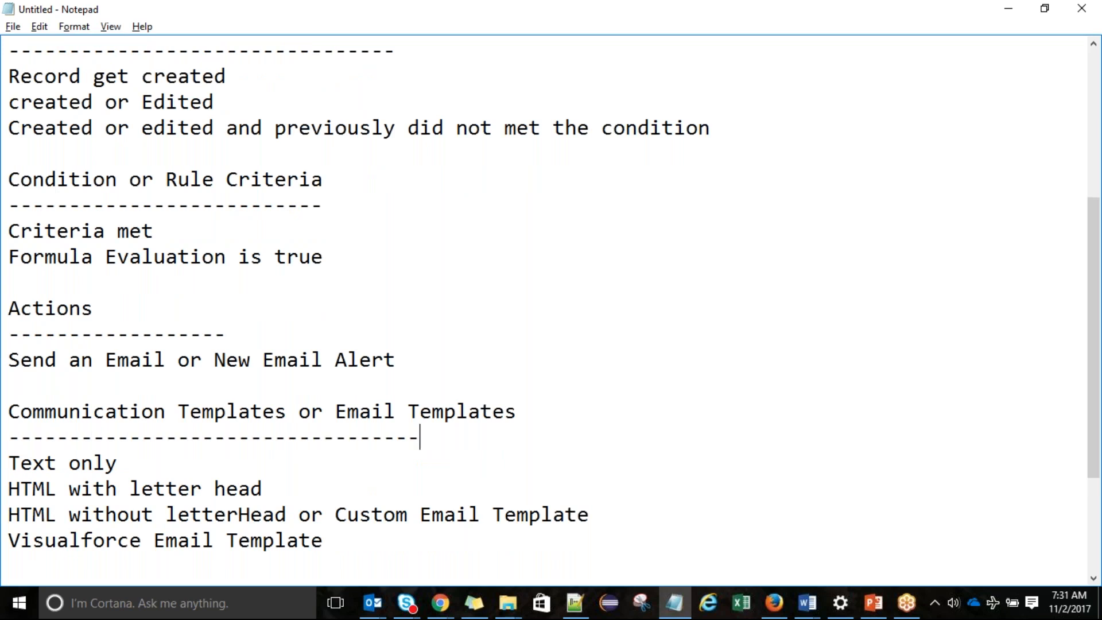
{"action": "type", "text": "-------:"}
Click within the template list lines in the Notepad notes
{"action": "left_click", "coordinate": [179, 489]}
{"action": "left_click", "coordinate": [191, 515]}
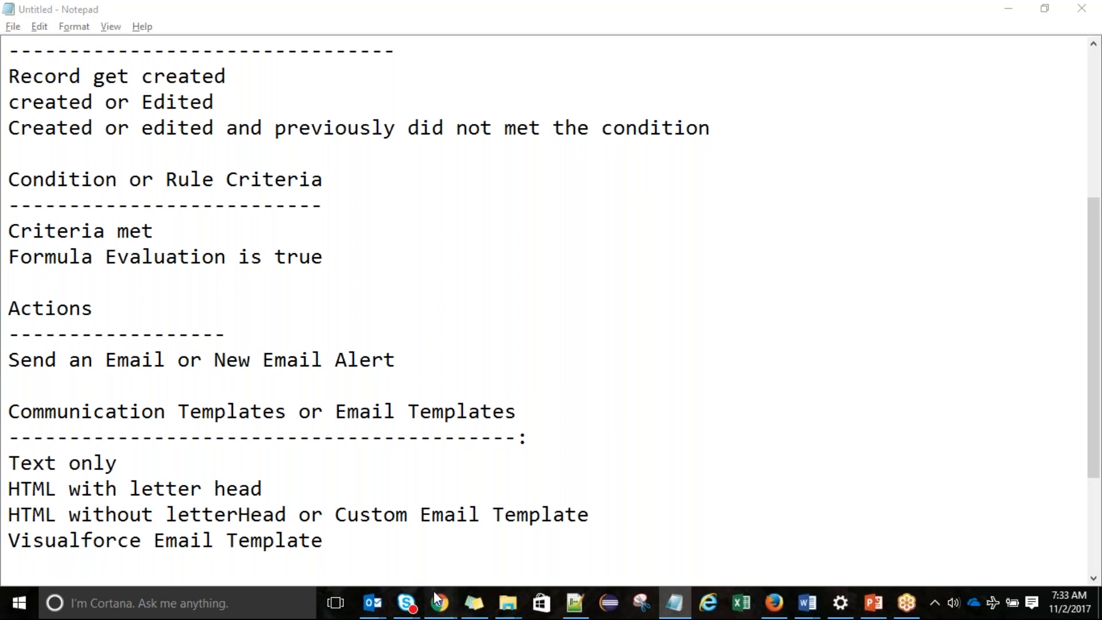
Open Email Templates under Administer > Communication Templates in Force.com setup
{"action": "mouse_move", "coordinate": [438, 600]}
{"action": "left_click", "coordinate": [528, 529]}
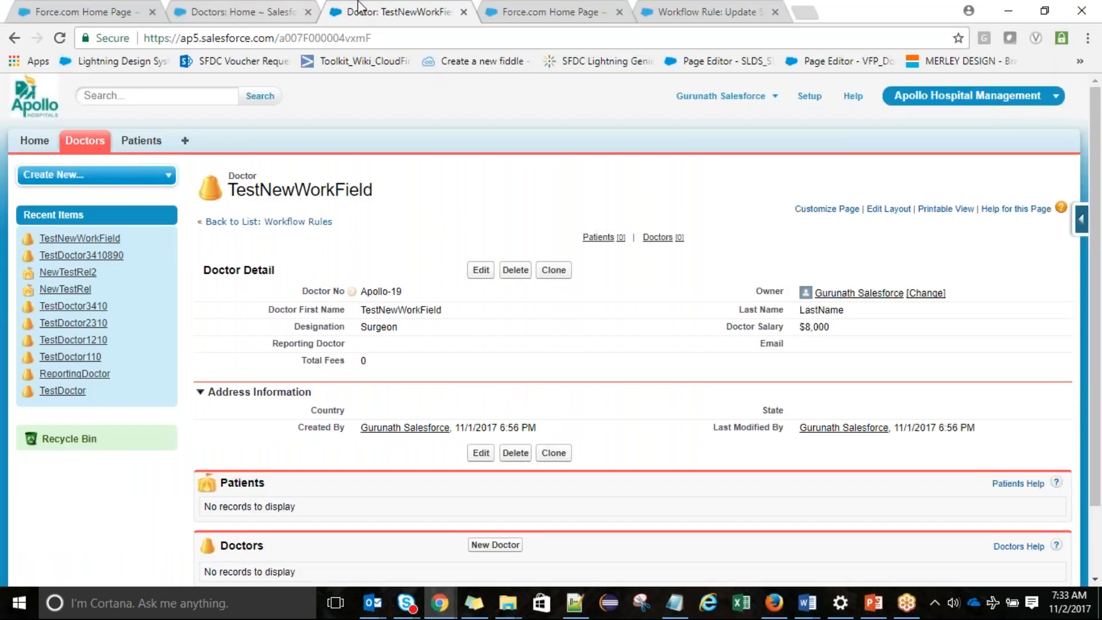
{"action": "left_click", "coordinate": [498, 10]}
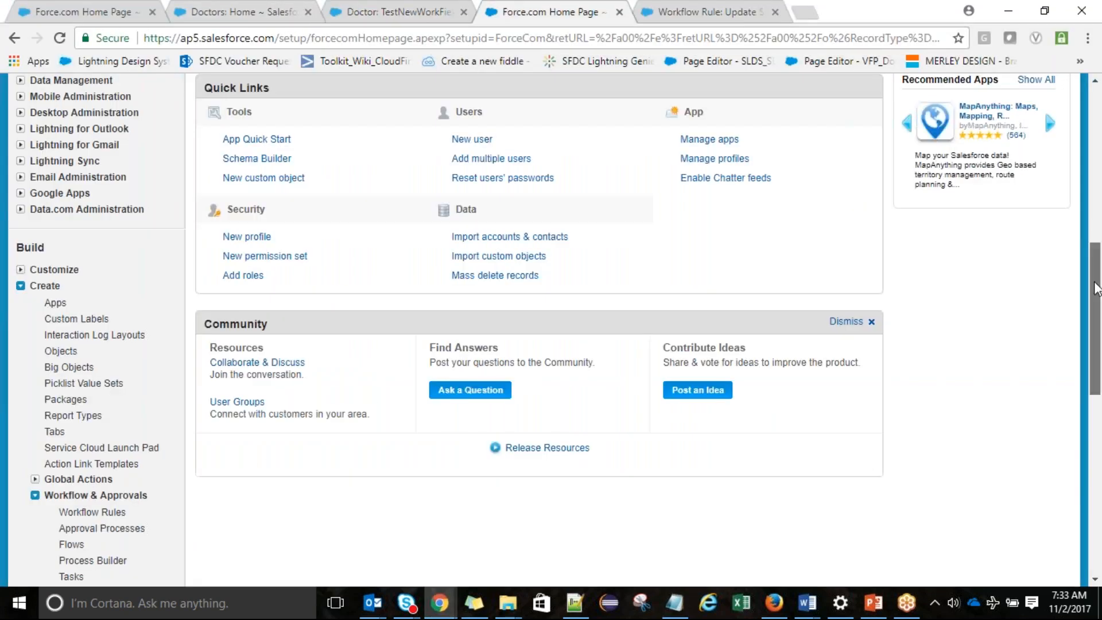
{"action": "left_click_drag", "start_coordinate": [1098, 281], "coordinate": [1101, 143]}
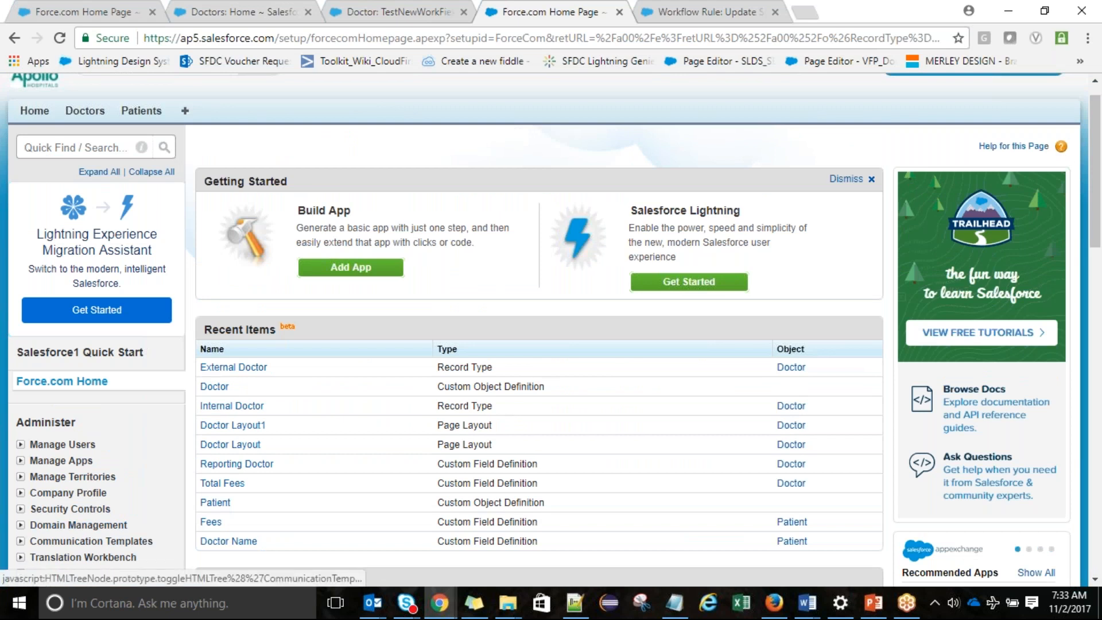
{"action": "left_click", "coordinate": [21, 541]}
{"action": "scroll", "coordinate": [20, 541], "scroll_direction": "down", "scroll_amount": 1}
{"action": "scroll", "coordinate": [80, 542], "scroll_direction": "down", "scroll_amount": 3}
{"action": "left_click", "coordinate": [80, 446]}
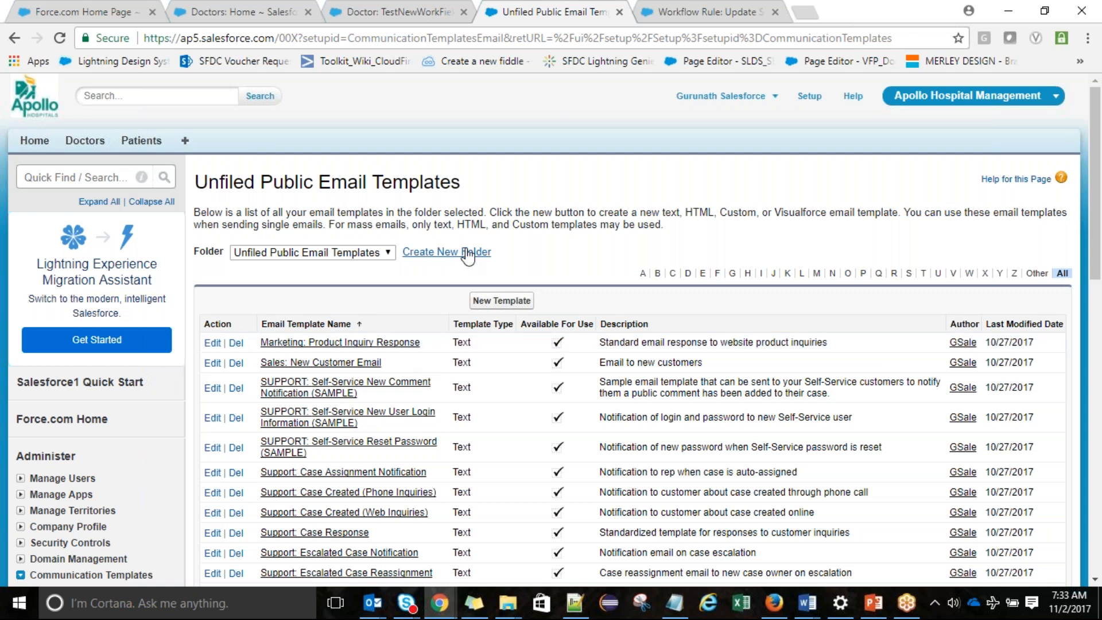
Start a new email template folder labelled 'Doctor Templates' and open its public access options
{"action": "left_click", "coordinate": [475, 253]}
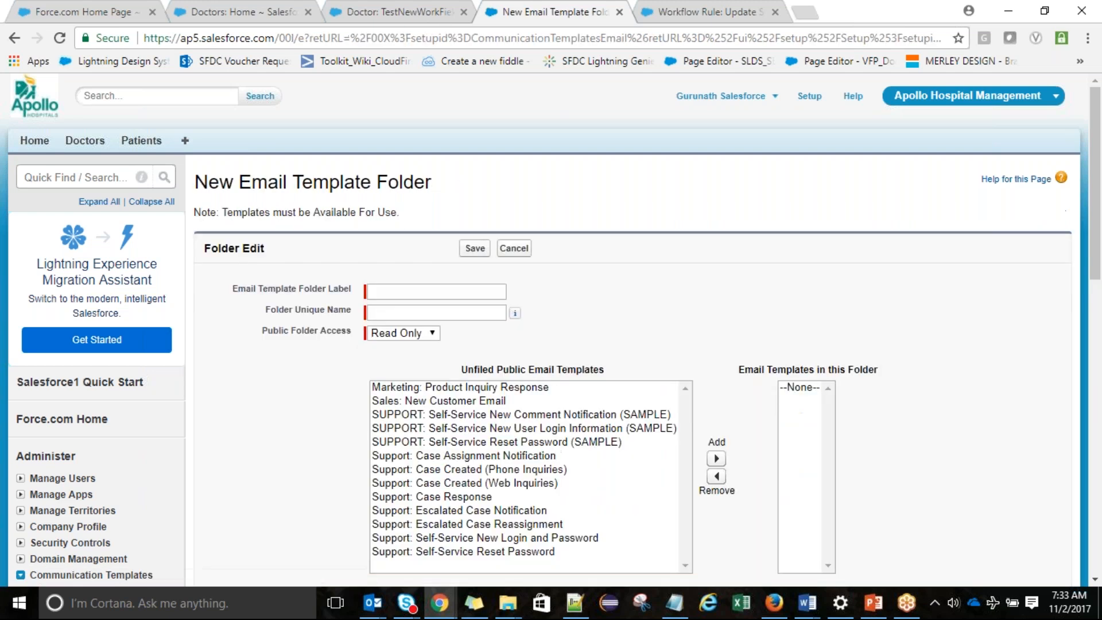
{"action": "left_click", "coordinate": [444, 292]}
{"action": "type", "text": "S"}
{"action": "key", "text": "BackSpace"}
{"action": "type", "text": "Doctor"}
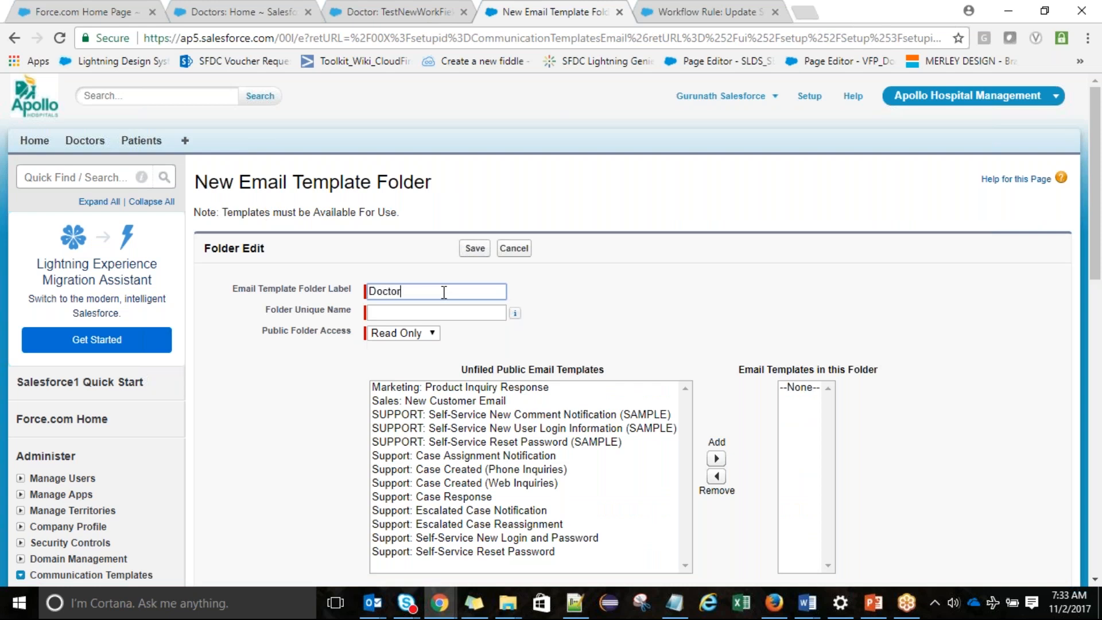
{"action": "type", "text": " Templates"}
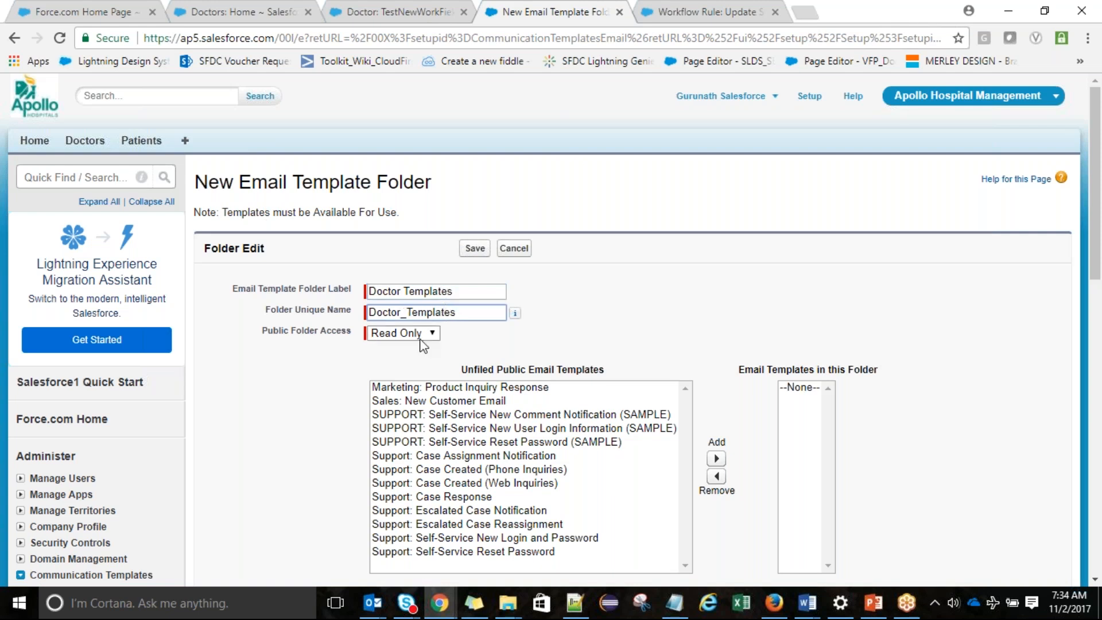
{"action": "left_click", "coordinate": [410, 335]}
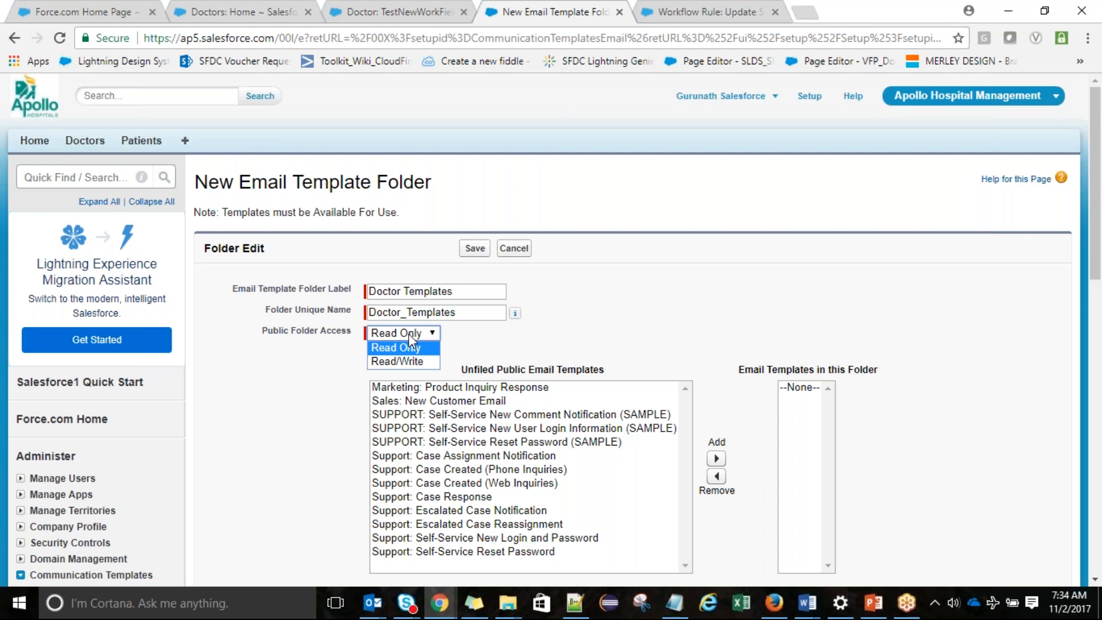
Give the Doctor Templates folder Read/Write public access and save it as an empty email folder
{"action": "left_click", "coordinate": [395, 363]}
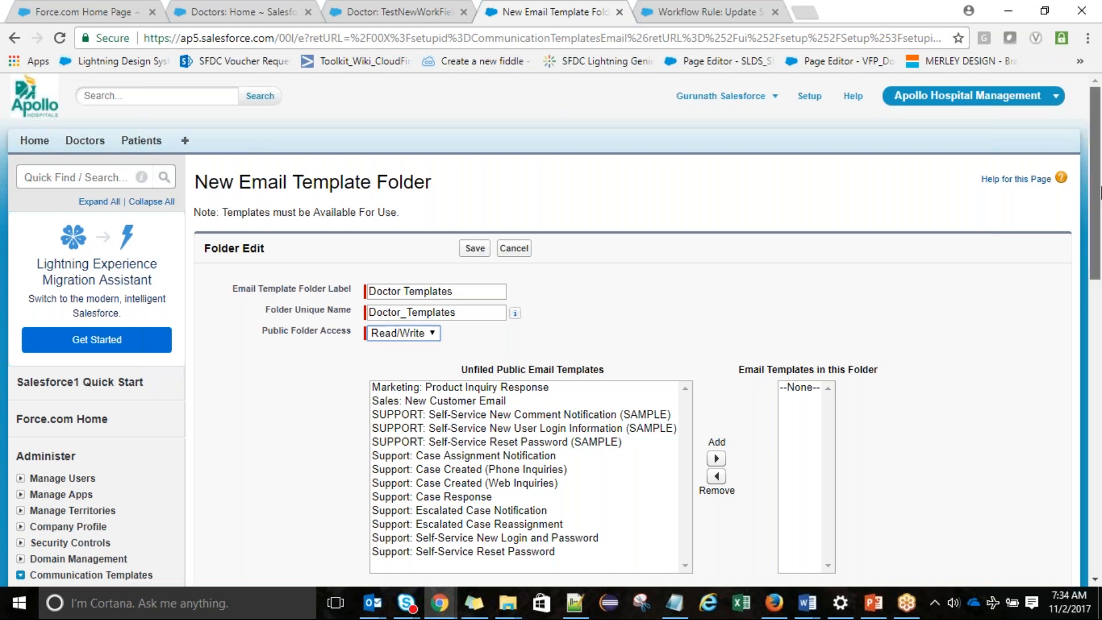
{"action": "scroll", "coordinate": [1100, 201], "scroll_direction": "down", "scroll_amount": 1}
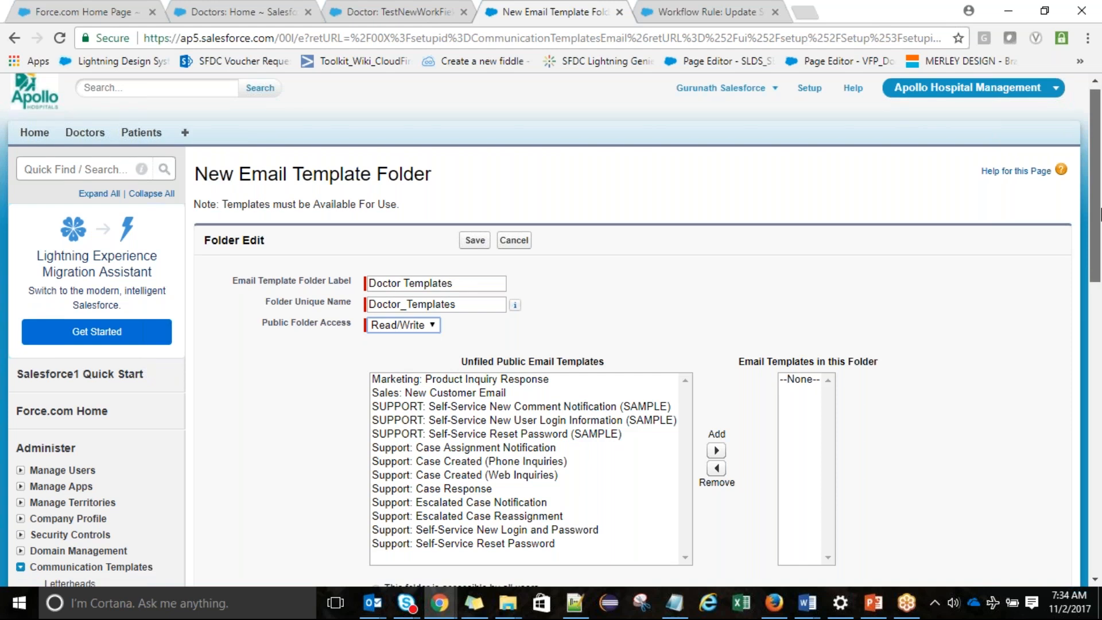
{"action": "scroll", "coordinate": [1100, 214], "scroll_direction": "down", "scroll_amount": 3}
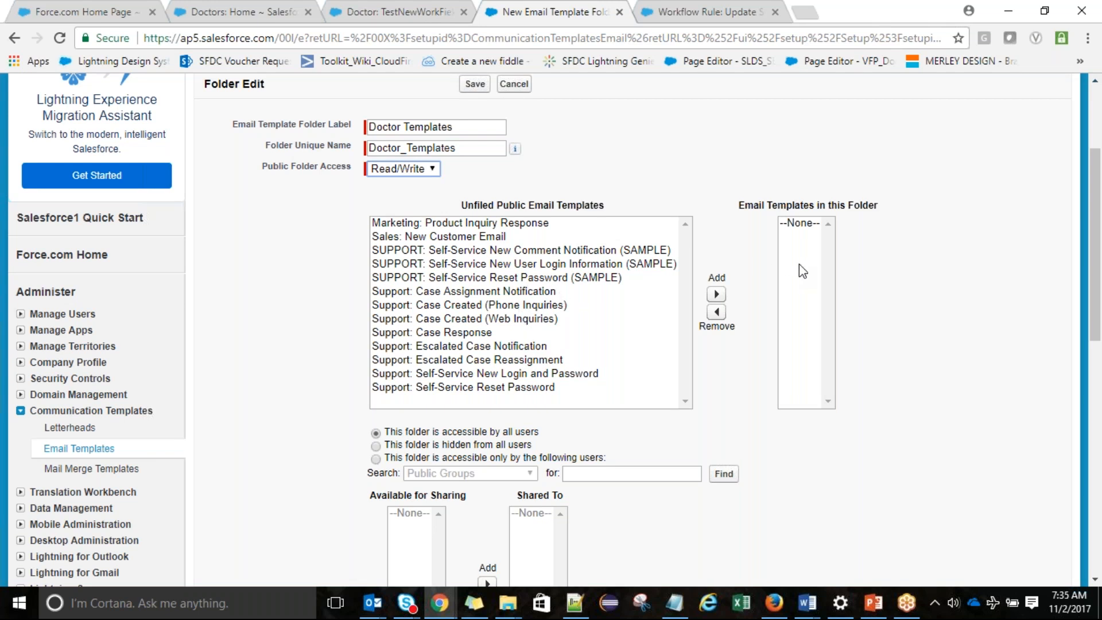
{"action": "left_click_drag", "start_coordinate": [1099, 242], "coordinate": [474, 312]}
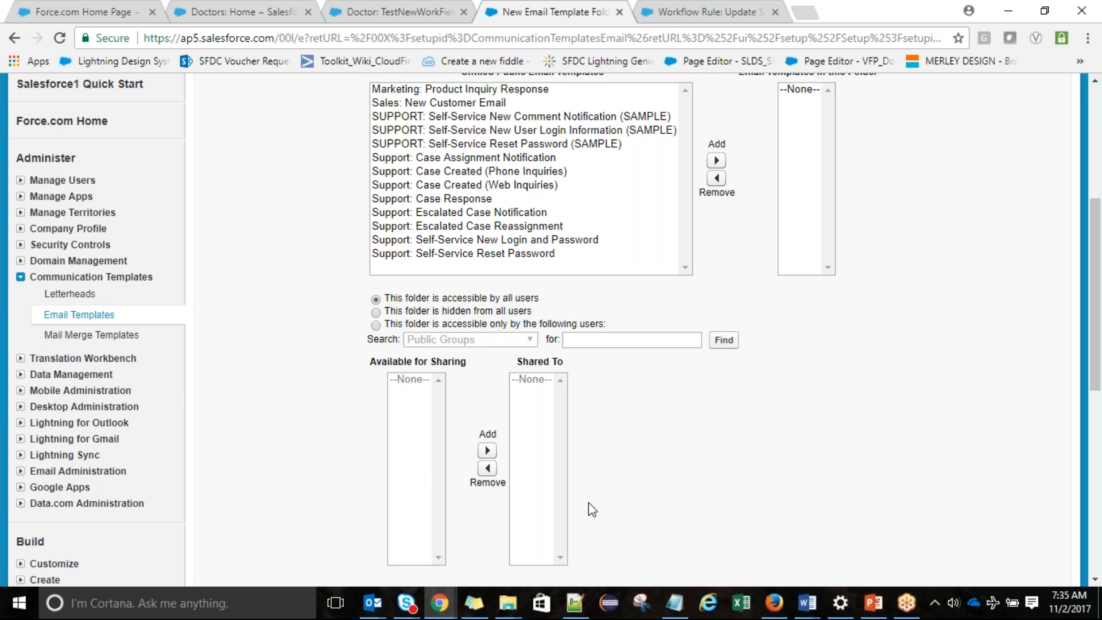
{"action": "left_click_drag", "start_coordinate": [1099, 241], "coordinate": [1099, 241]}
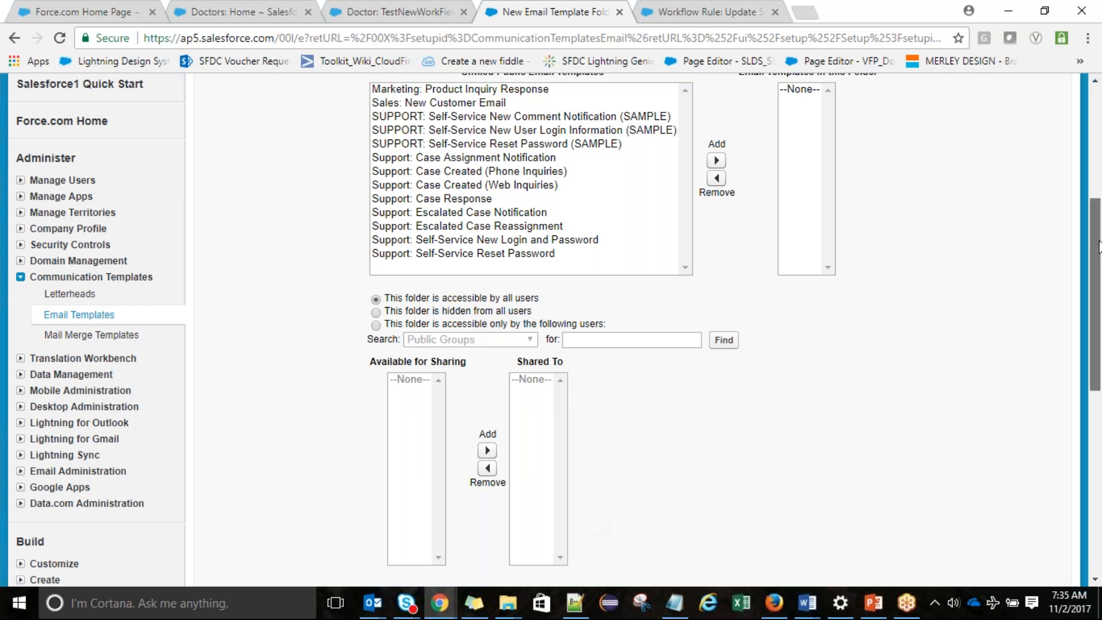
{"action": "left_click_drag", "start_coordinate": [1099, 247], "coordinate": [1096, 145]}
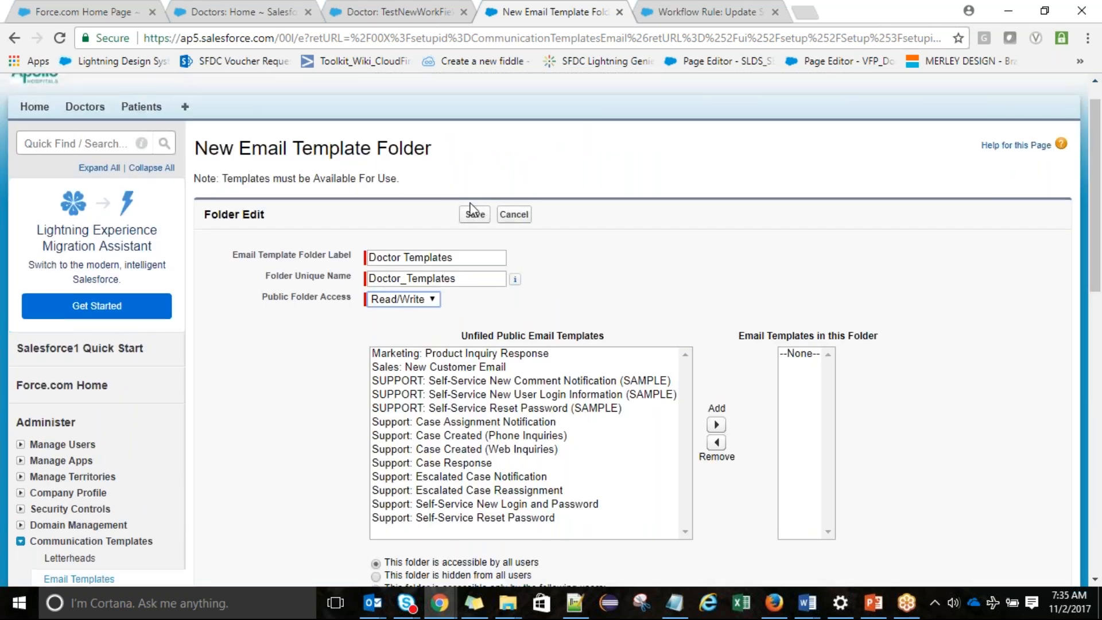
{"action": "left_click", "coordinate": [473, 212]}
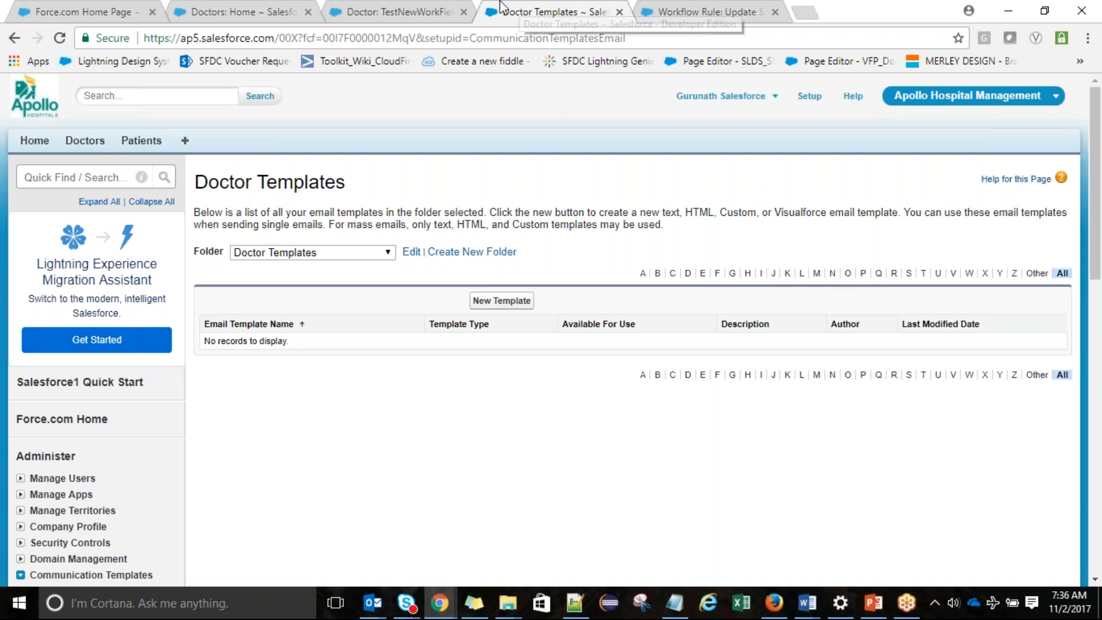
{"action": "left_click", "coordinate": [935, 19]}
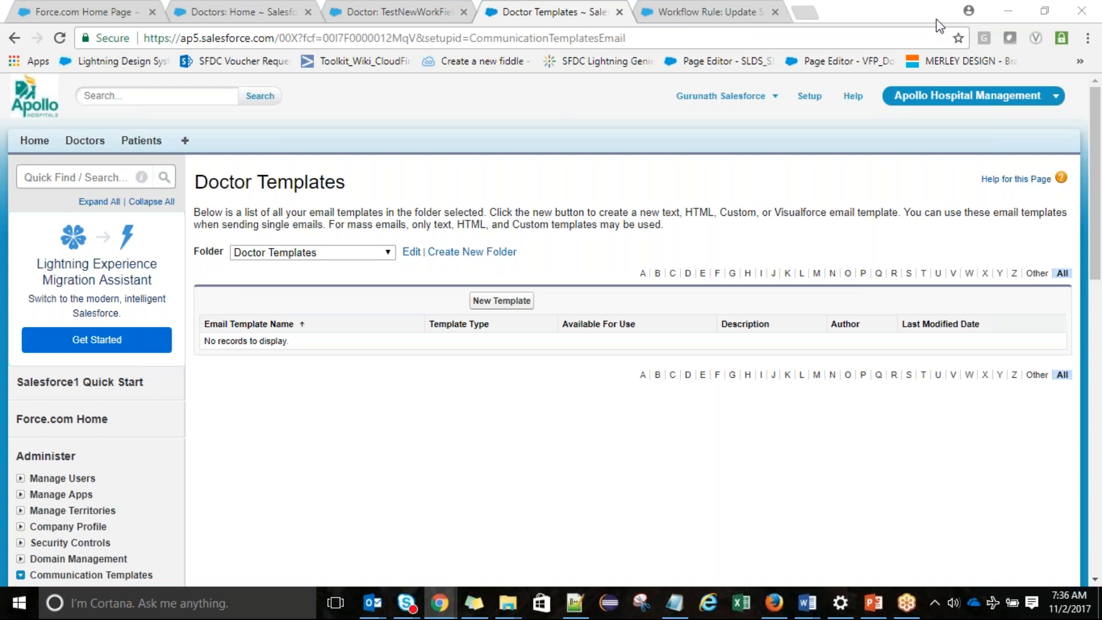